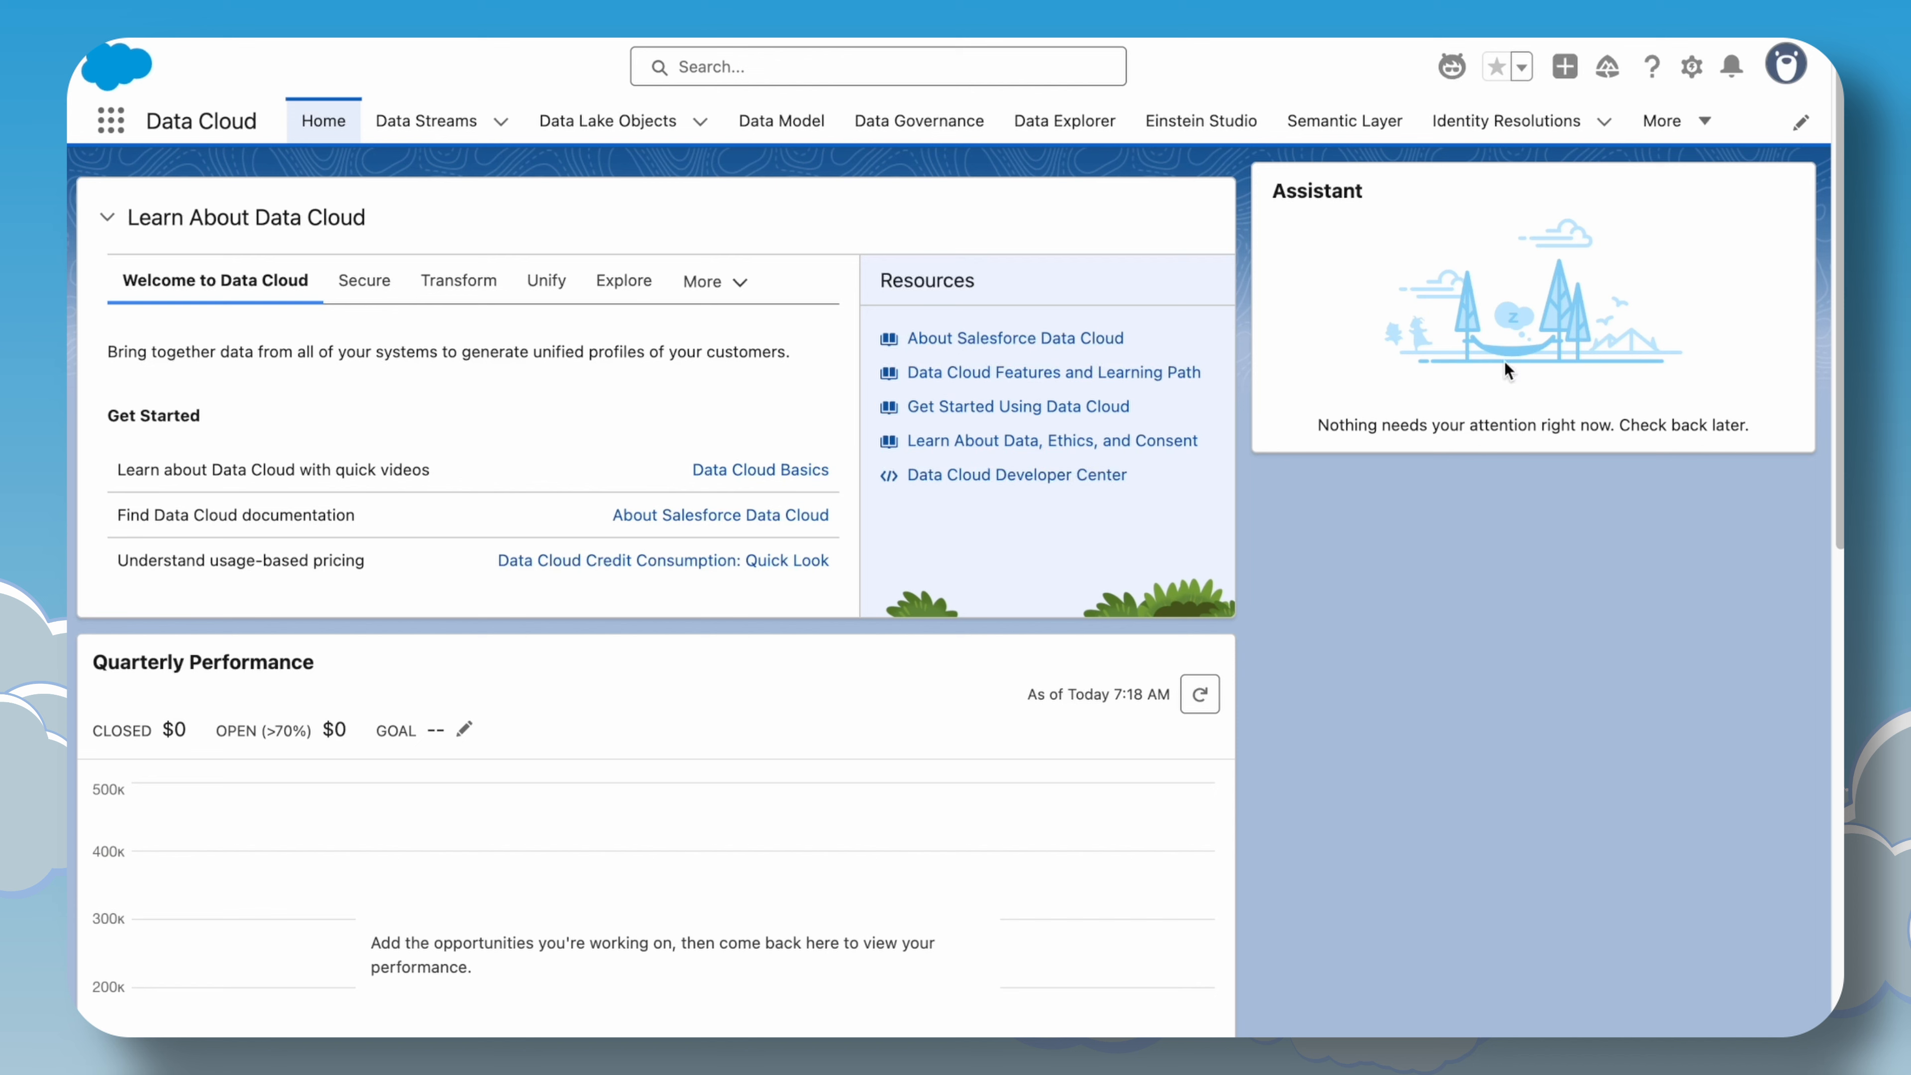
Open Setup and navigate to the Einstein Setup page via Quick Find.
{"action": "left_click", "coordinate": [1692, 68]}
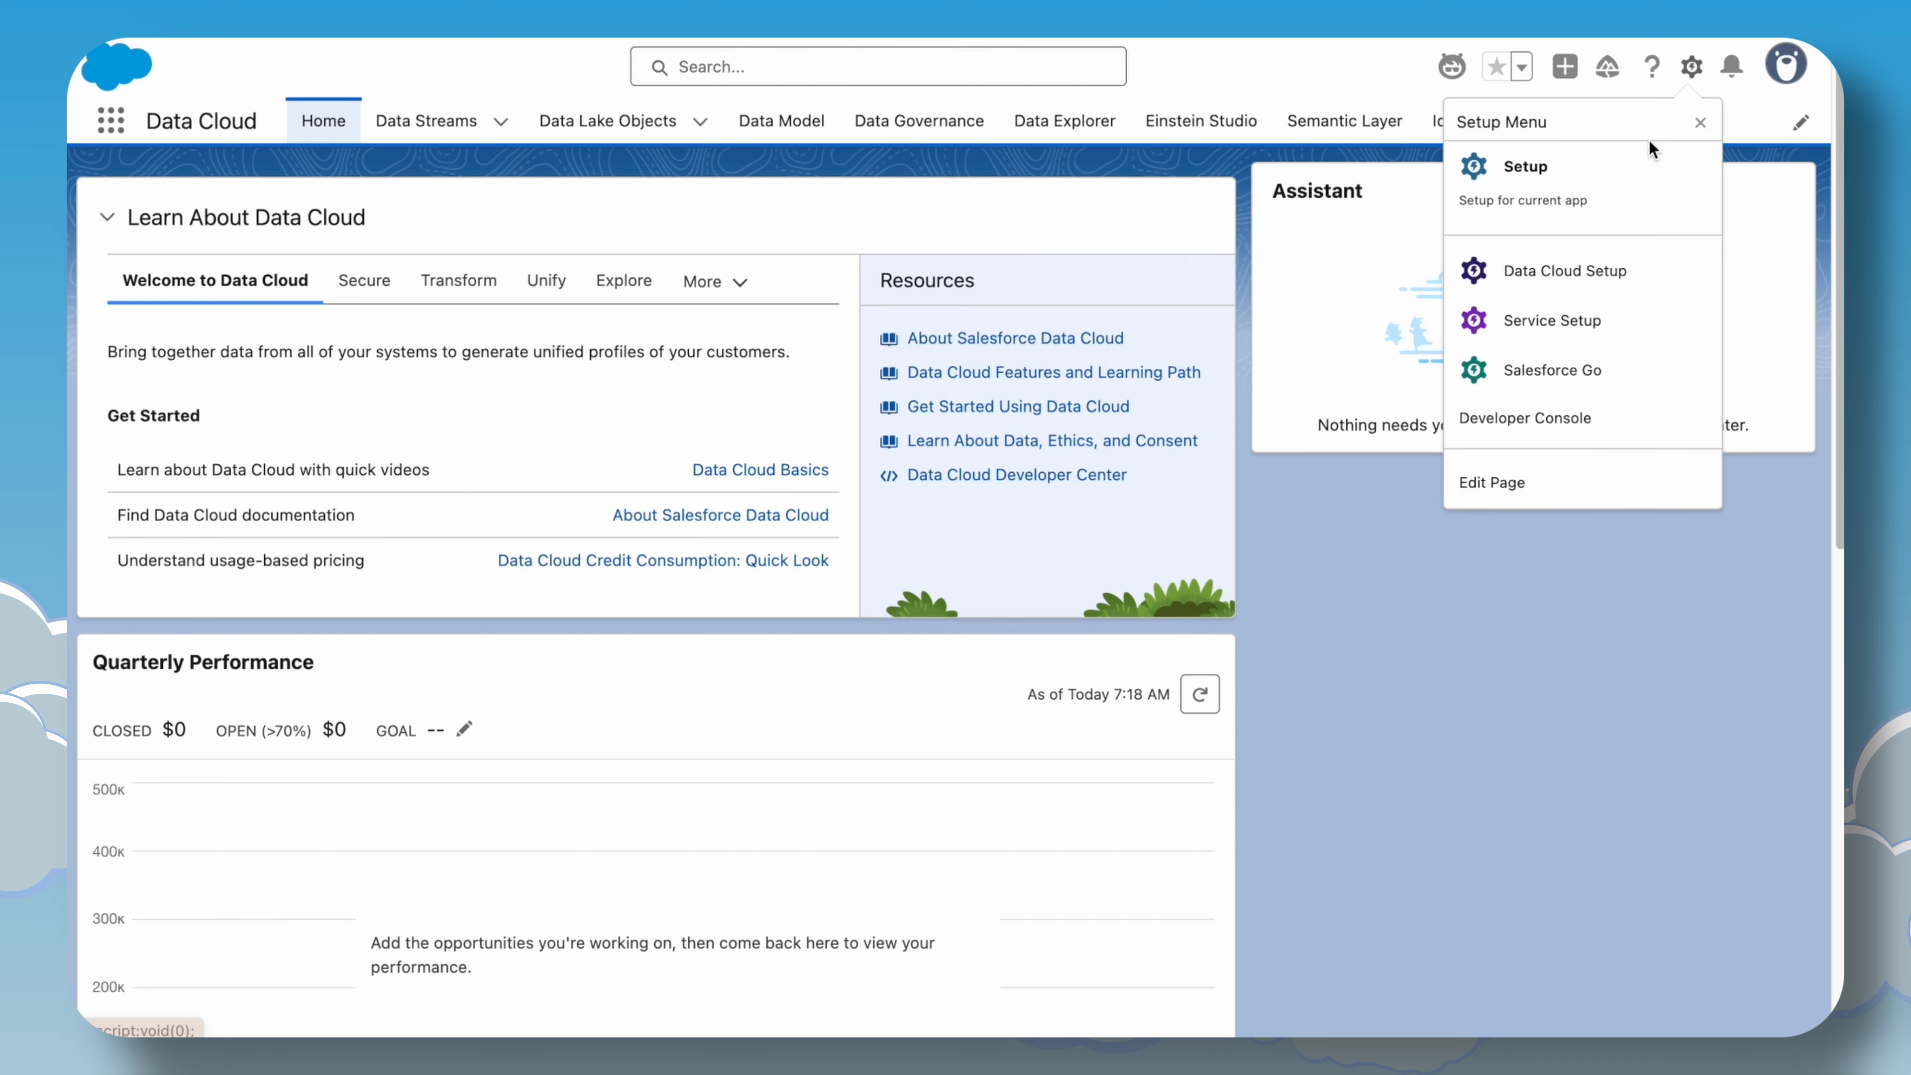
{"action": "left_click", "coordinate": [1648, 162]}
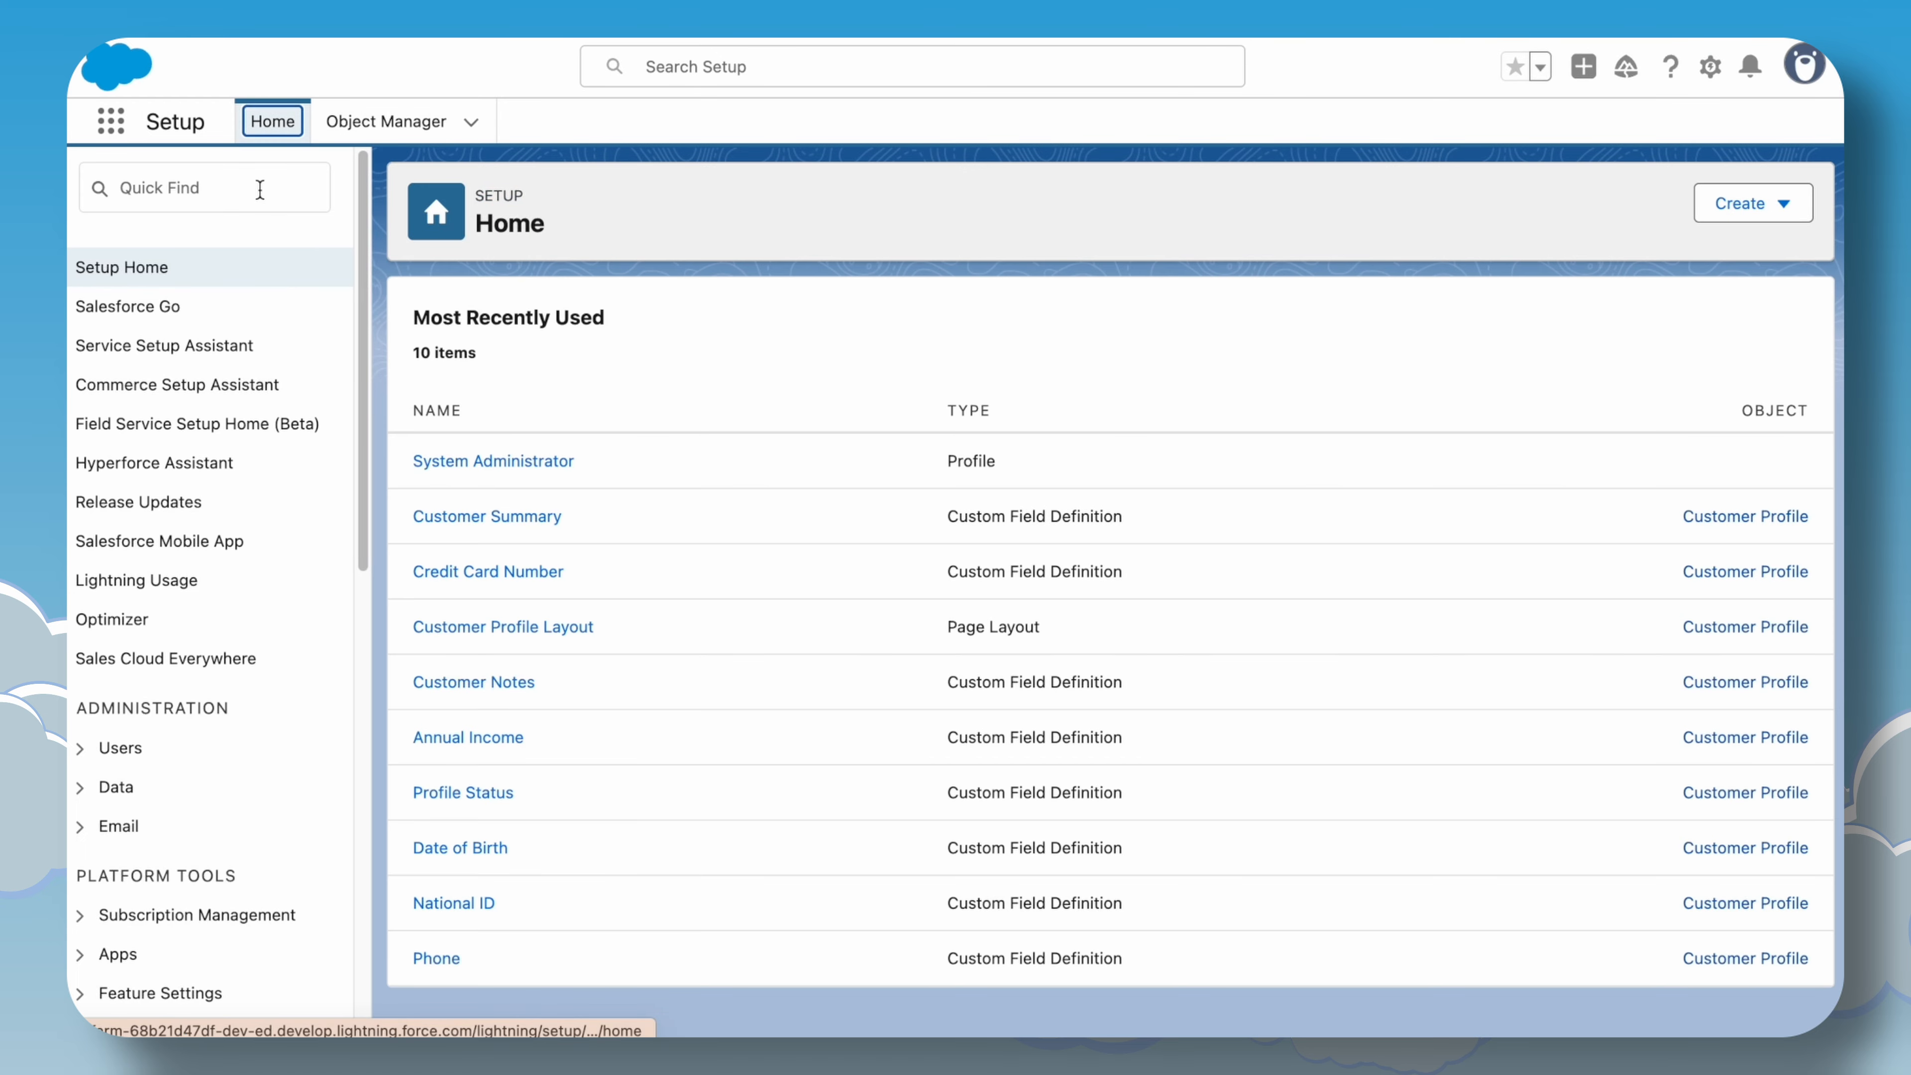
{"action": "left_click", "coordinate": [260, 189]}
{"action": "type", "text": "einstei"}
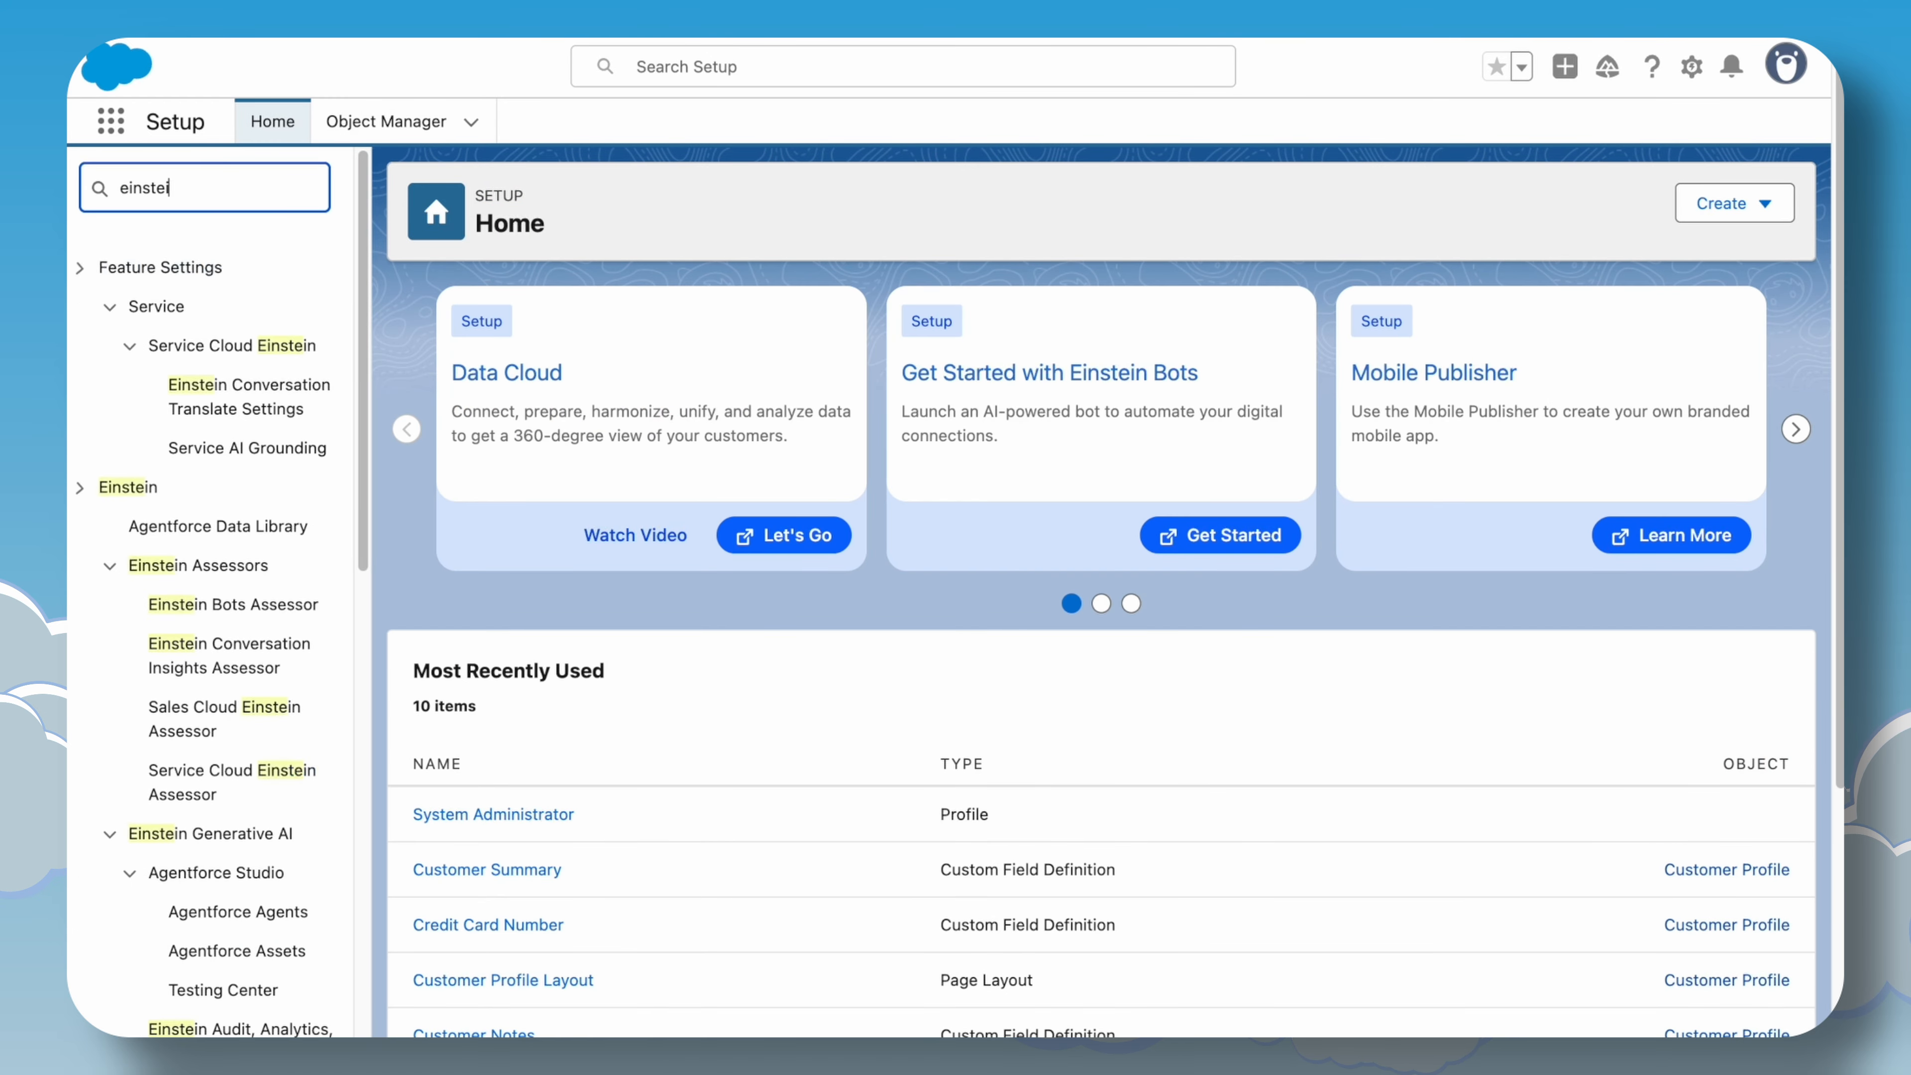
{"action": "type", "text": "n set"}
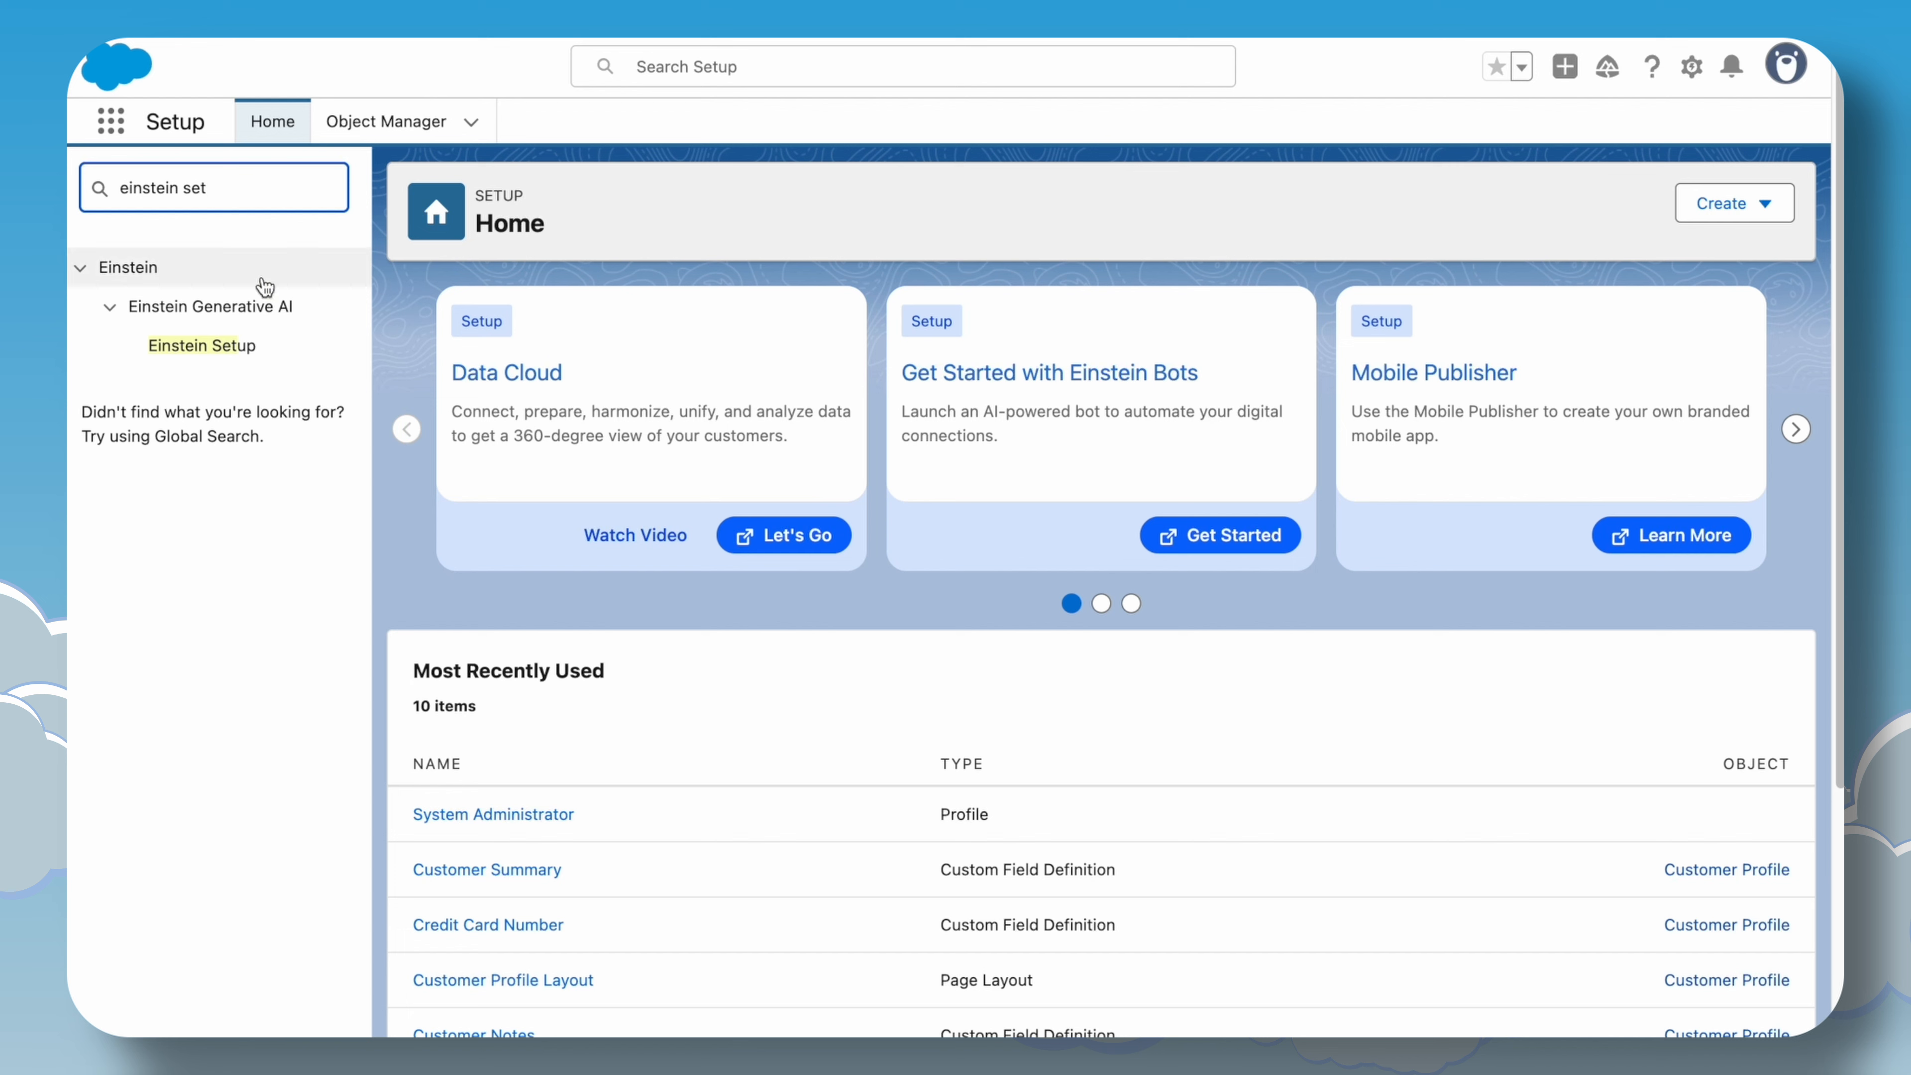
{"action": "left_click", "coordinate": [229, 354]}
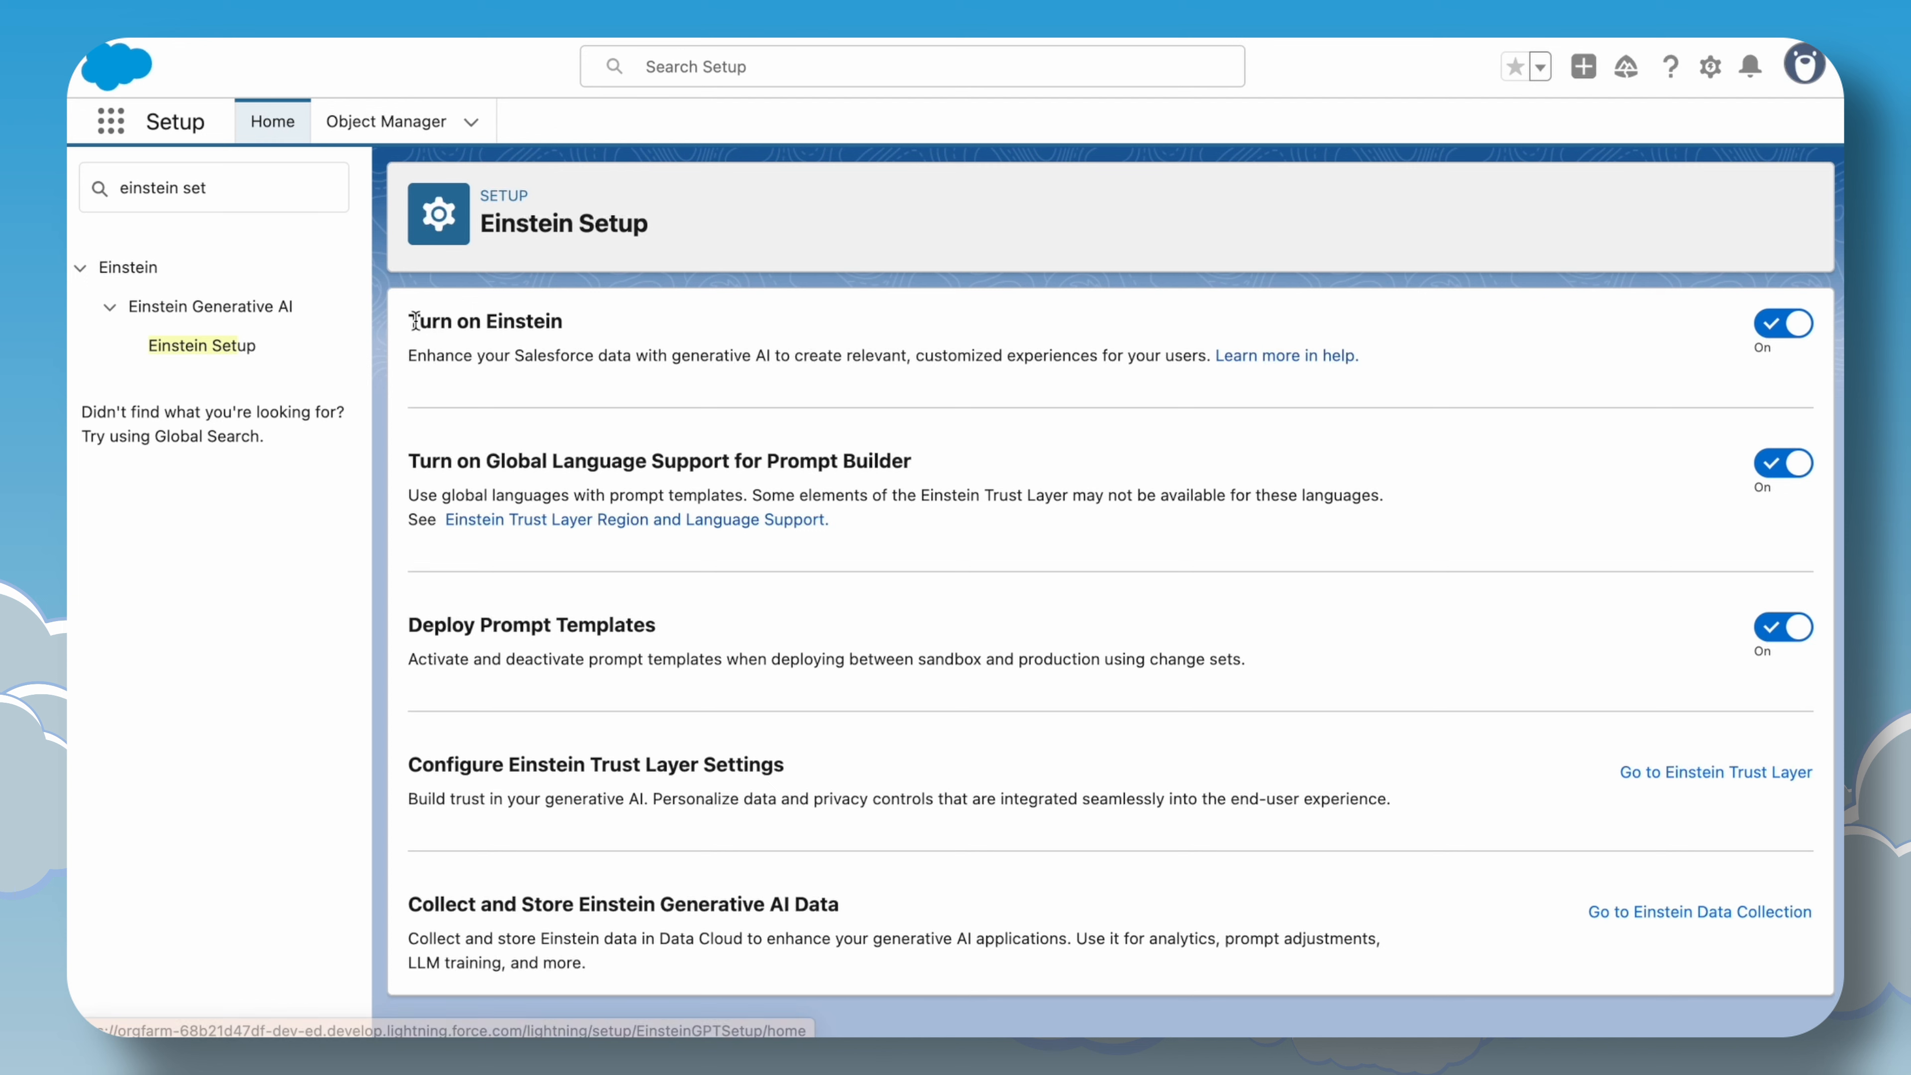
Search Quick Find for the Einstein Trust Layer and open its page.
{"action": "triple_click", "coordinate": [308, 189]}
{"action": "key", "text": "Right"}
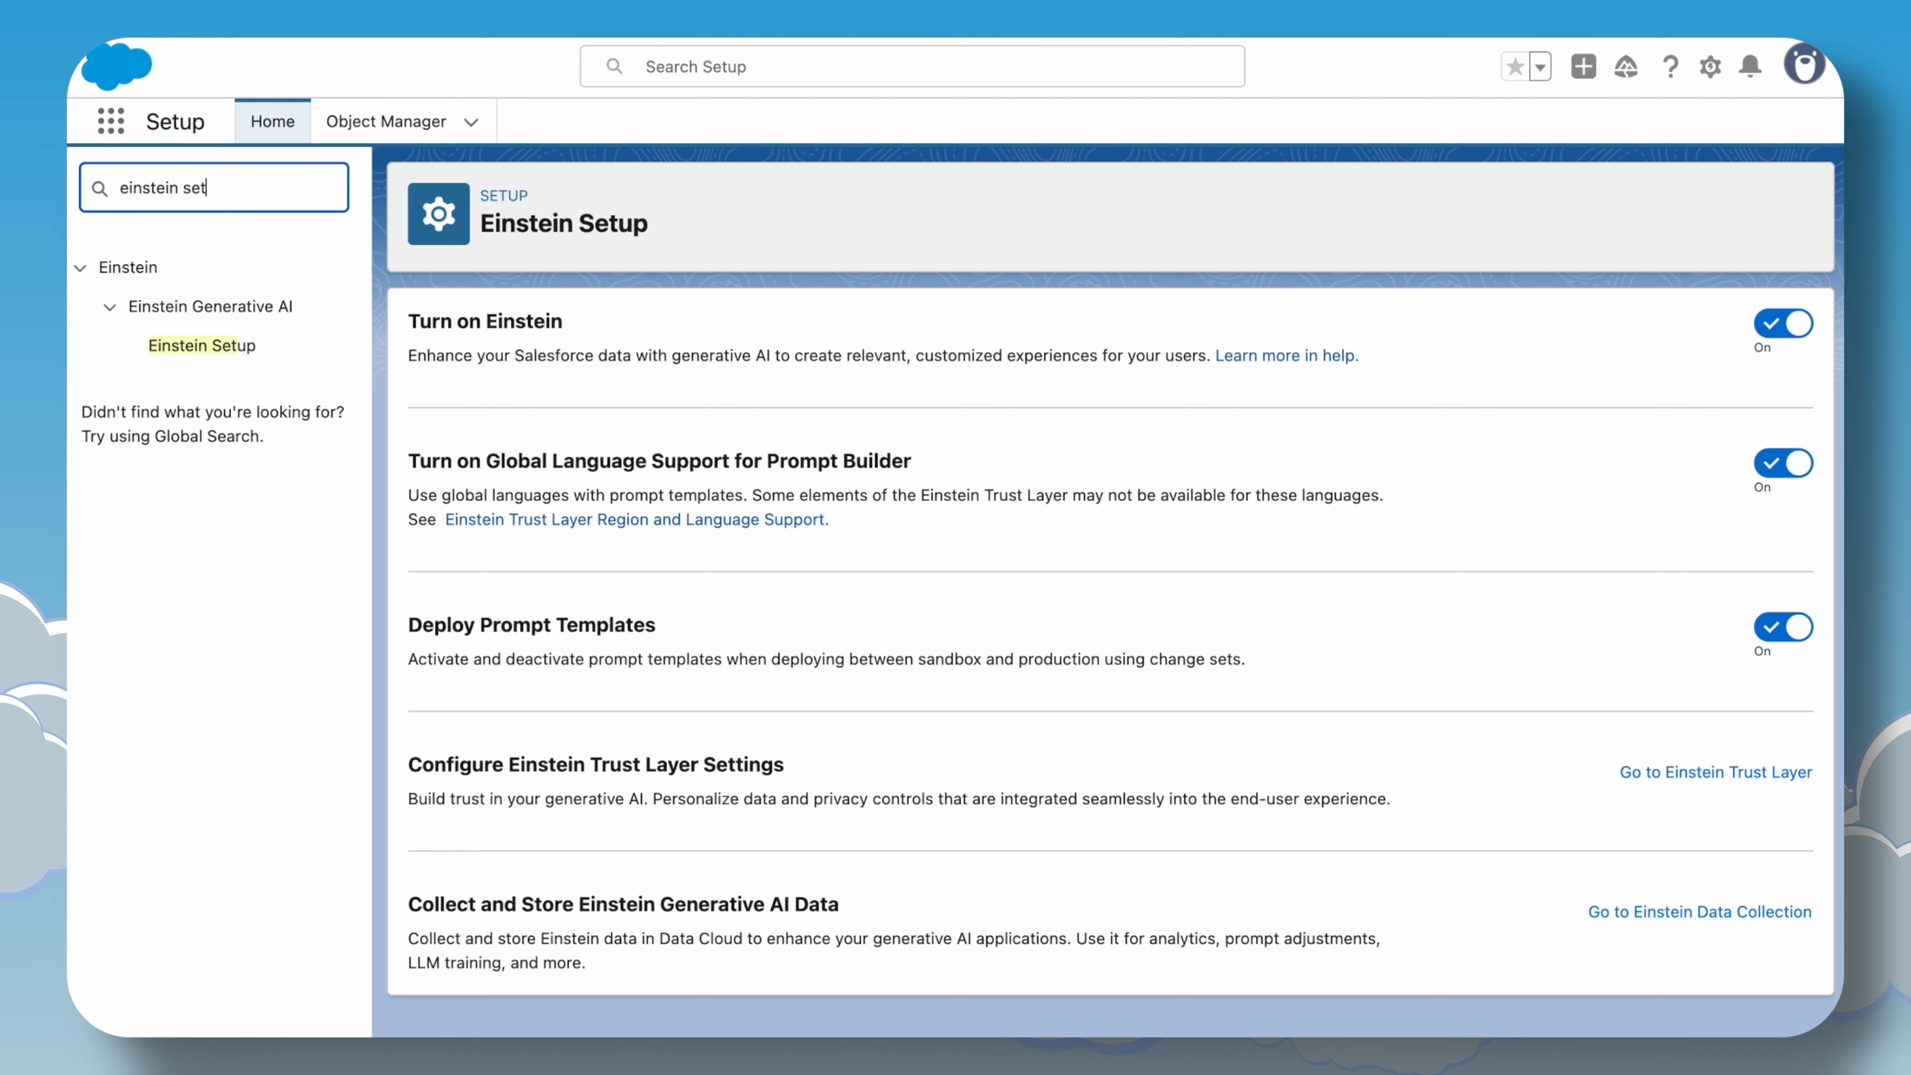
{"action": "key", "text": "BackSpace"}
{"action": "type", "text": "tru"}
{"action": "left_click", "coordinate": [267, 348]}
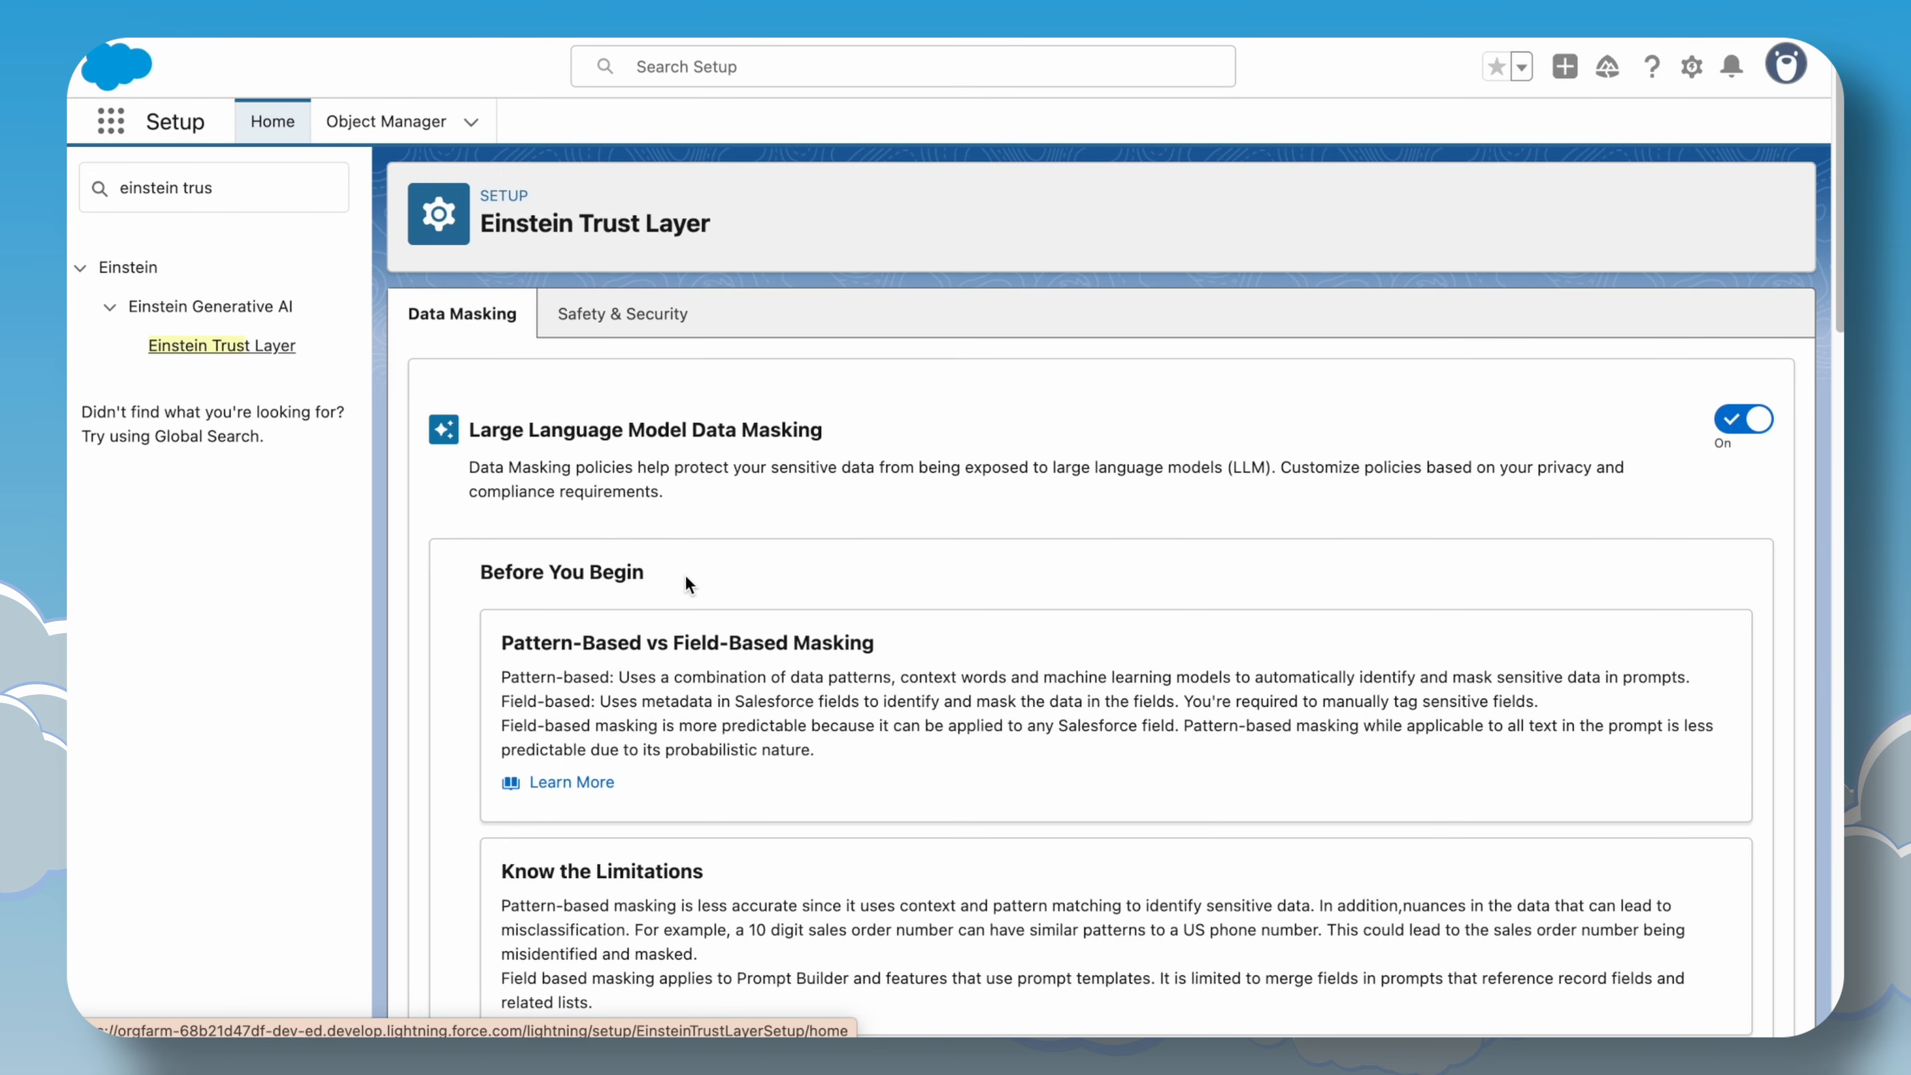
Review the Large Language Model Data Masking introduction and pattern-based versus field-based masking explanations.
{"action": "scroll", "coordinate": [685, 577], "scroll_direction": "down", "scroll_amount": 3}
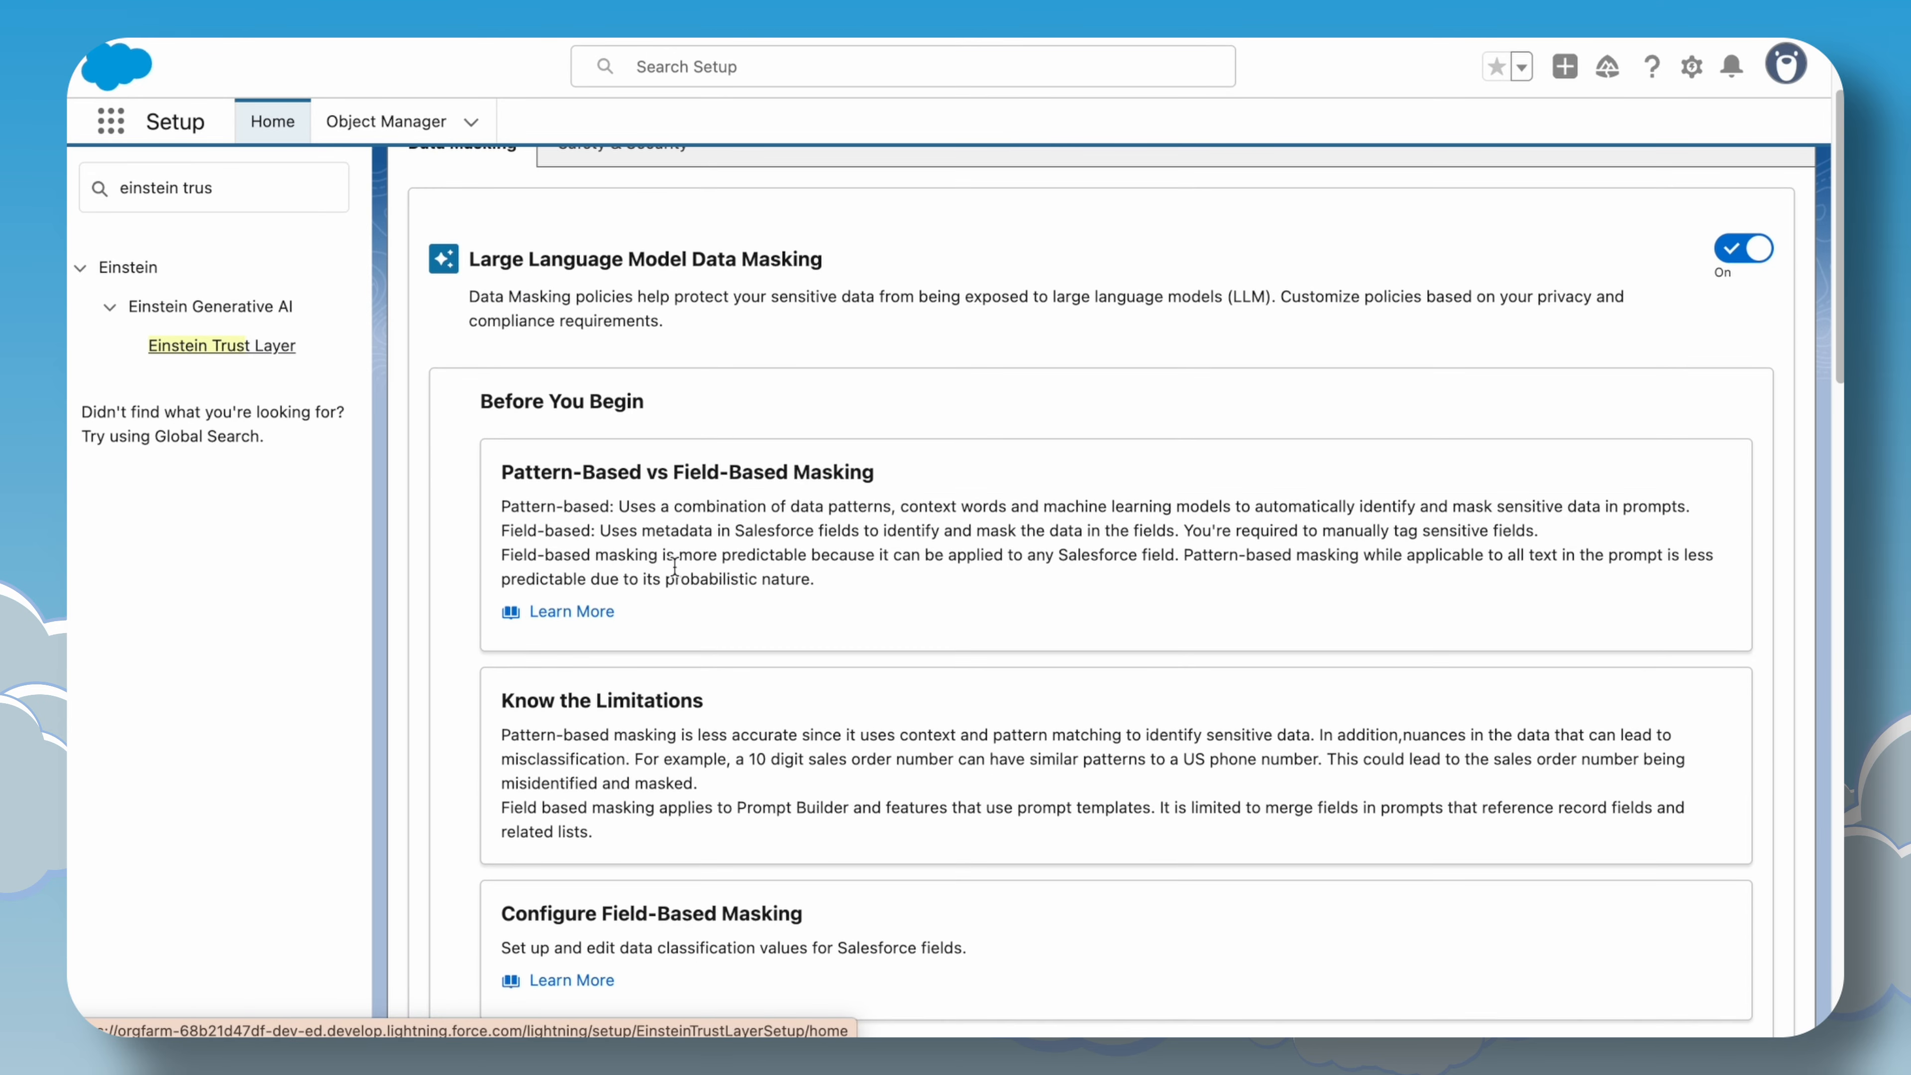
{"action": "scroll", "coordinate": [637, 519], "scroll_direction": "up", "scroll_amount": 3}
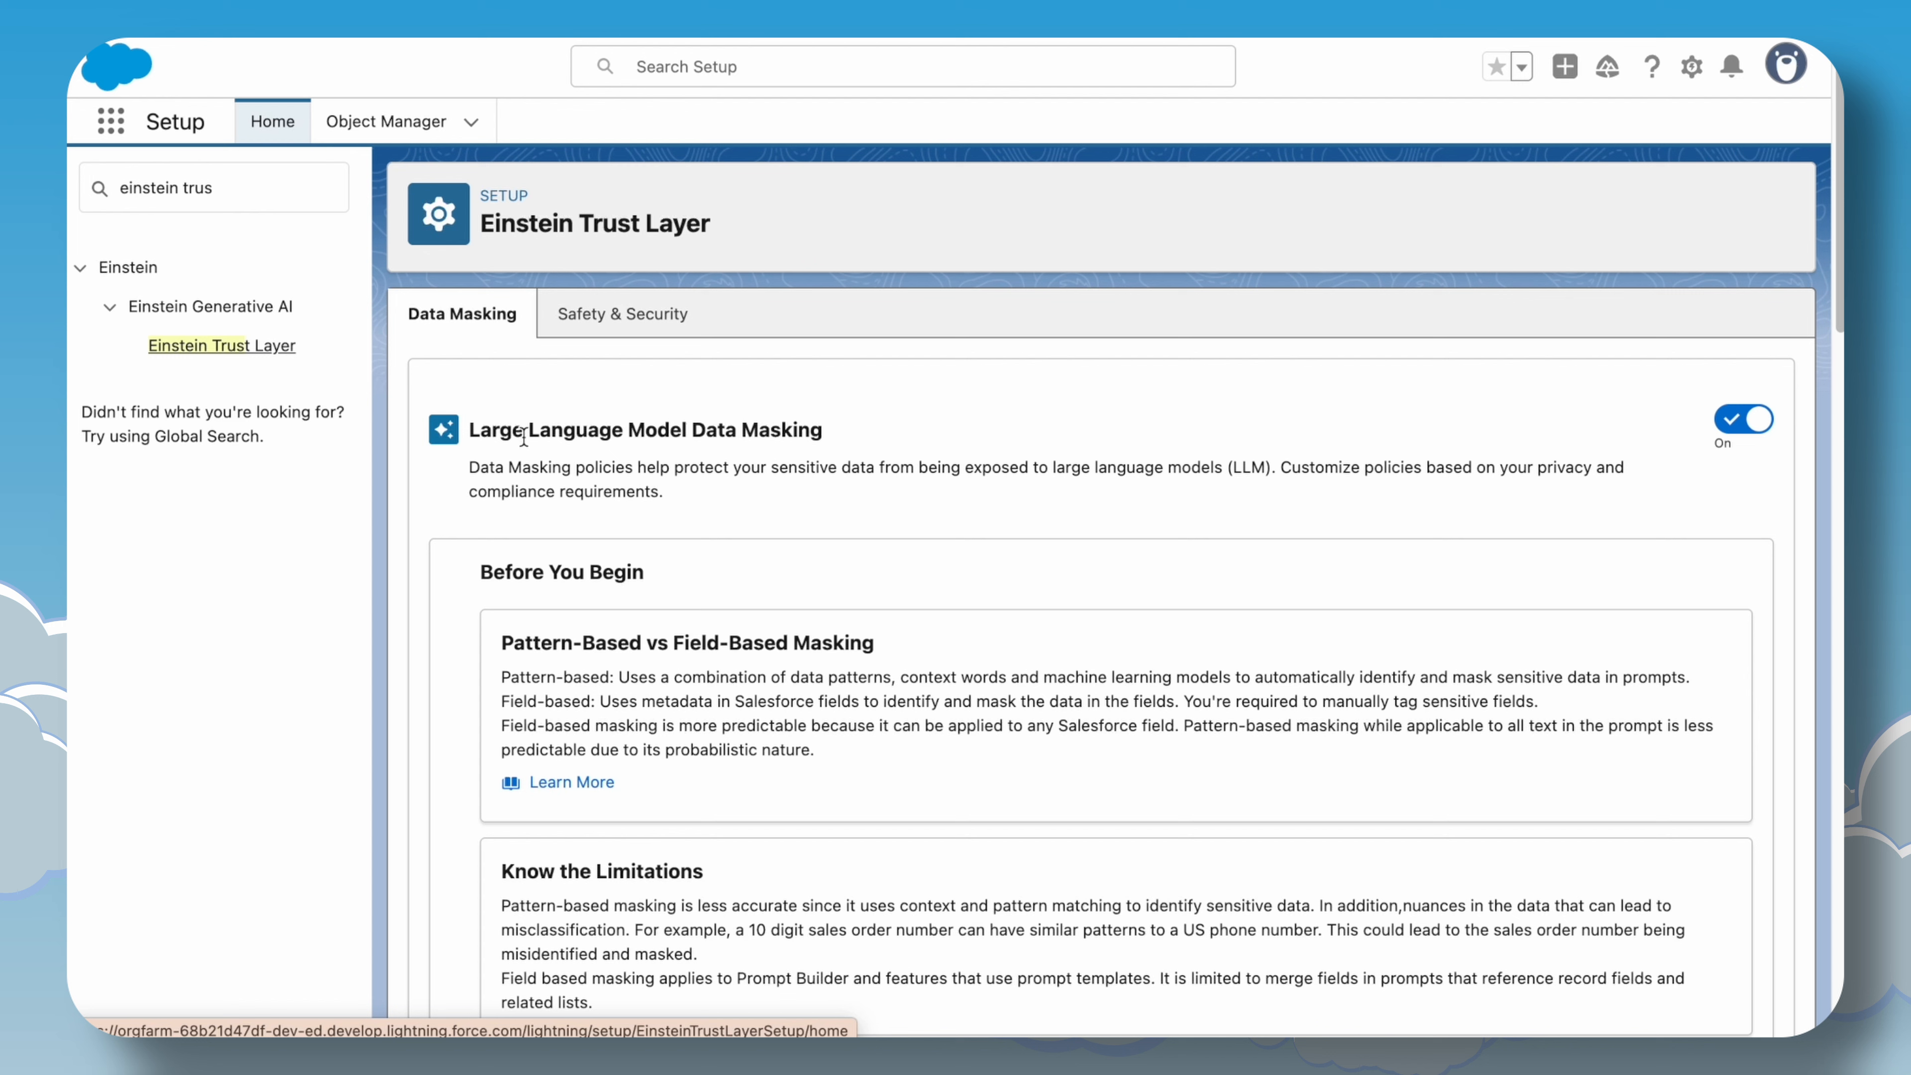
{"action": "left_click_drag", "start_coordinate": [472, 430], "coordinate": [825, 437]}
{"action": "left_click", "coordinate": [936, 444]}
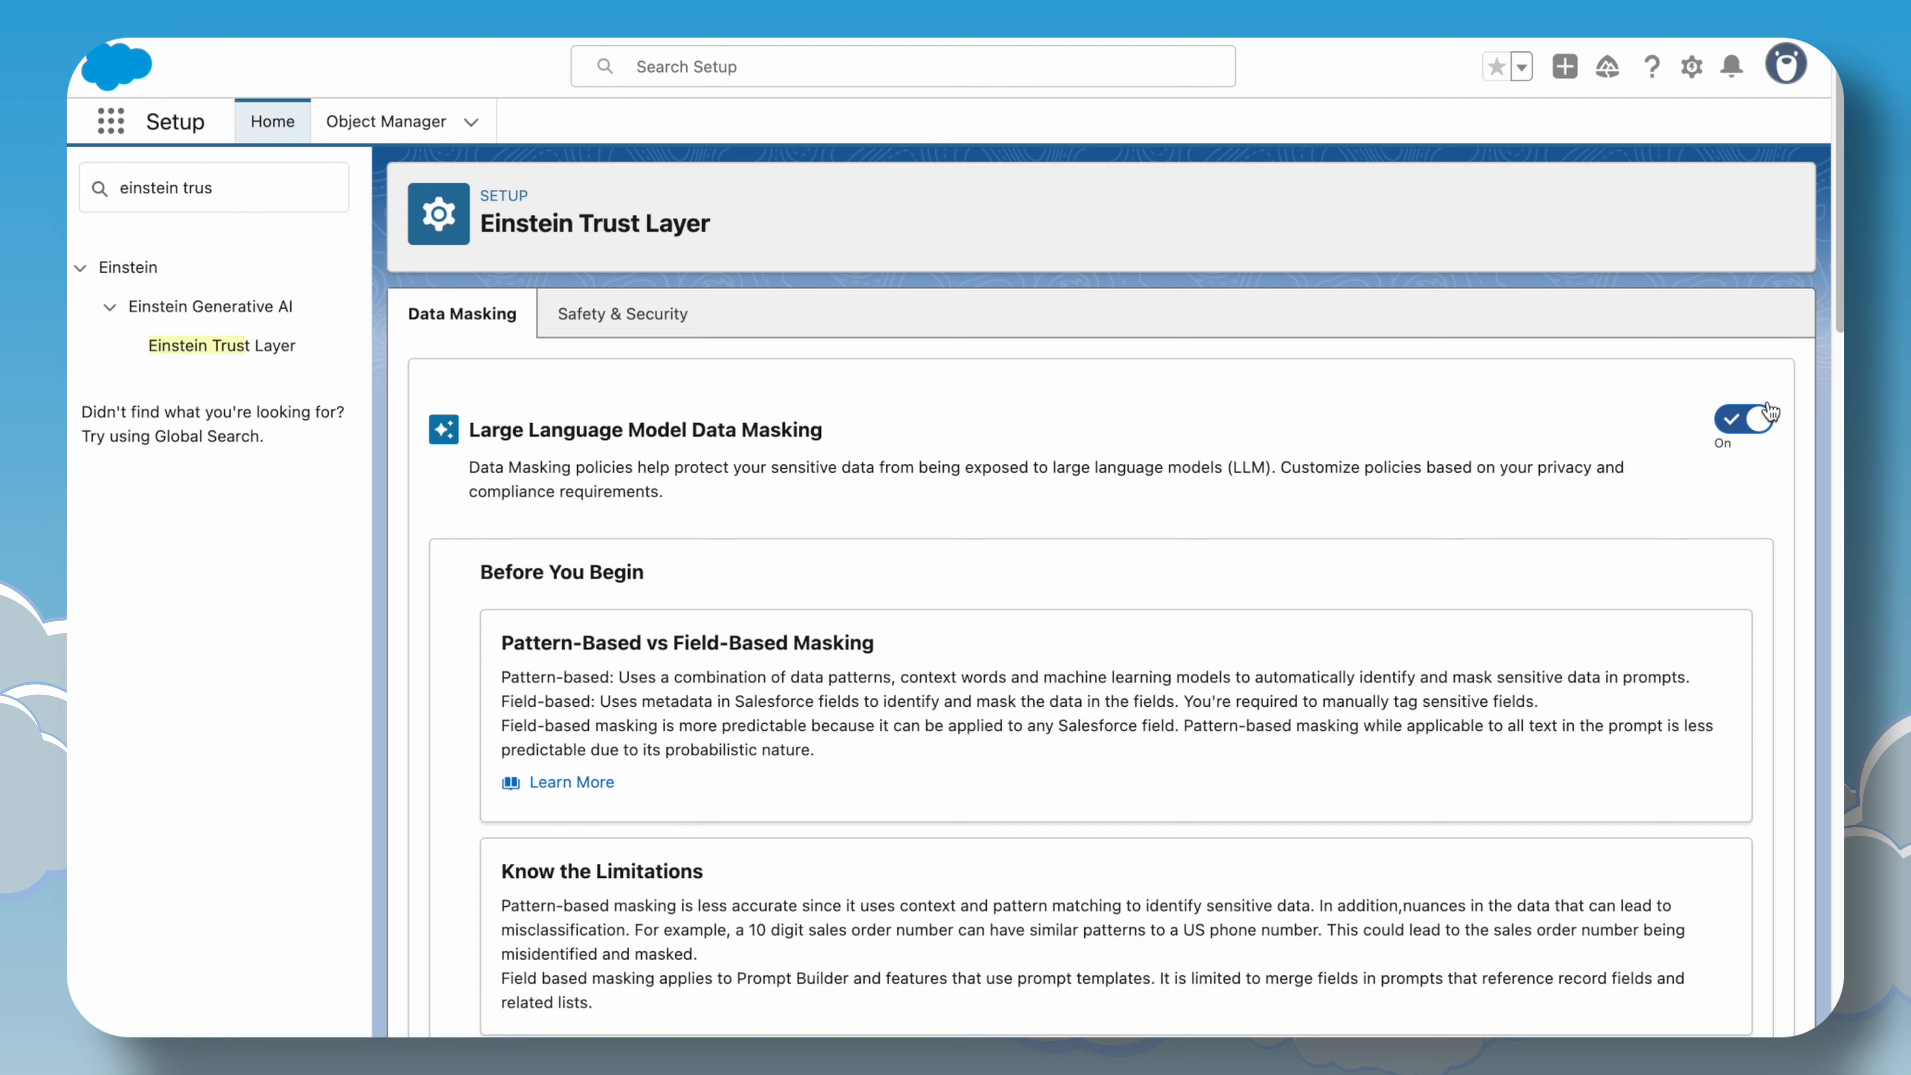
{"action": "scroll", "coordinate": [734, 674], "scroll_direction": "down", "scroll_amount": 2}
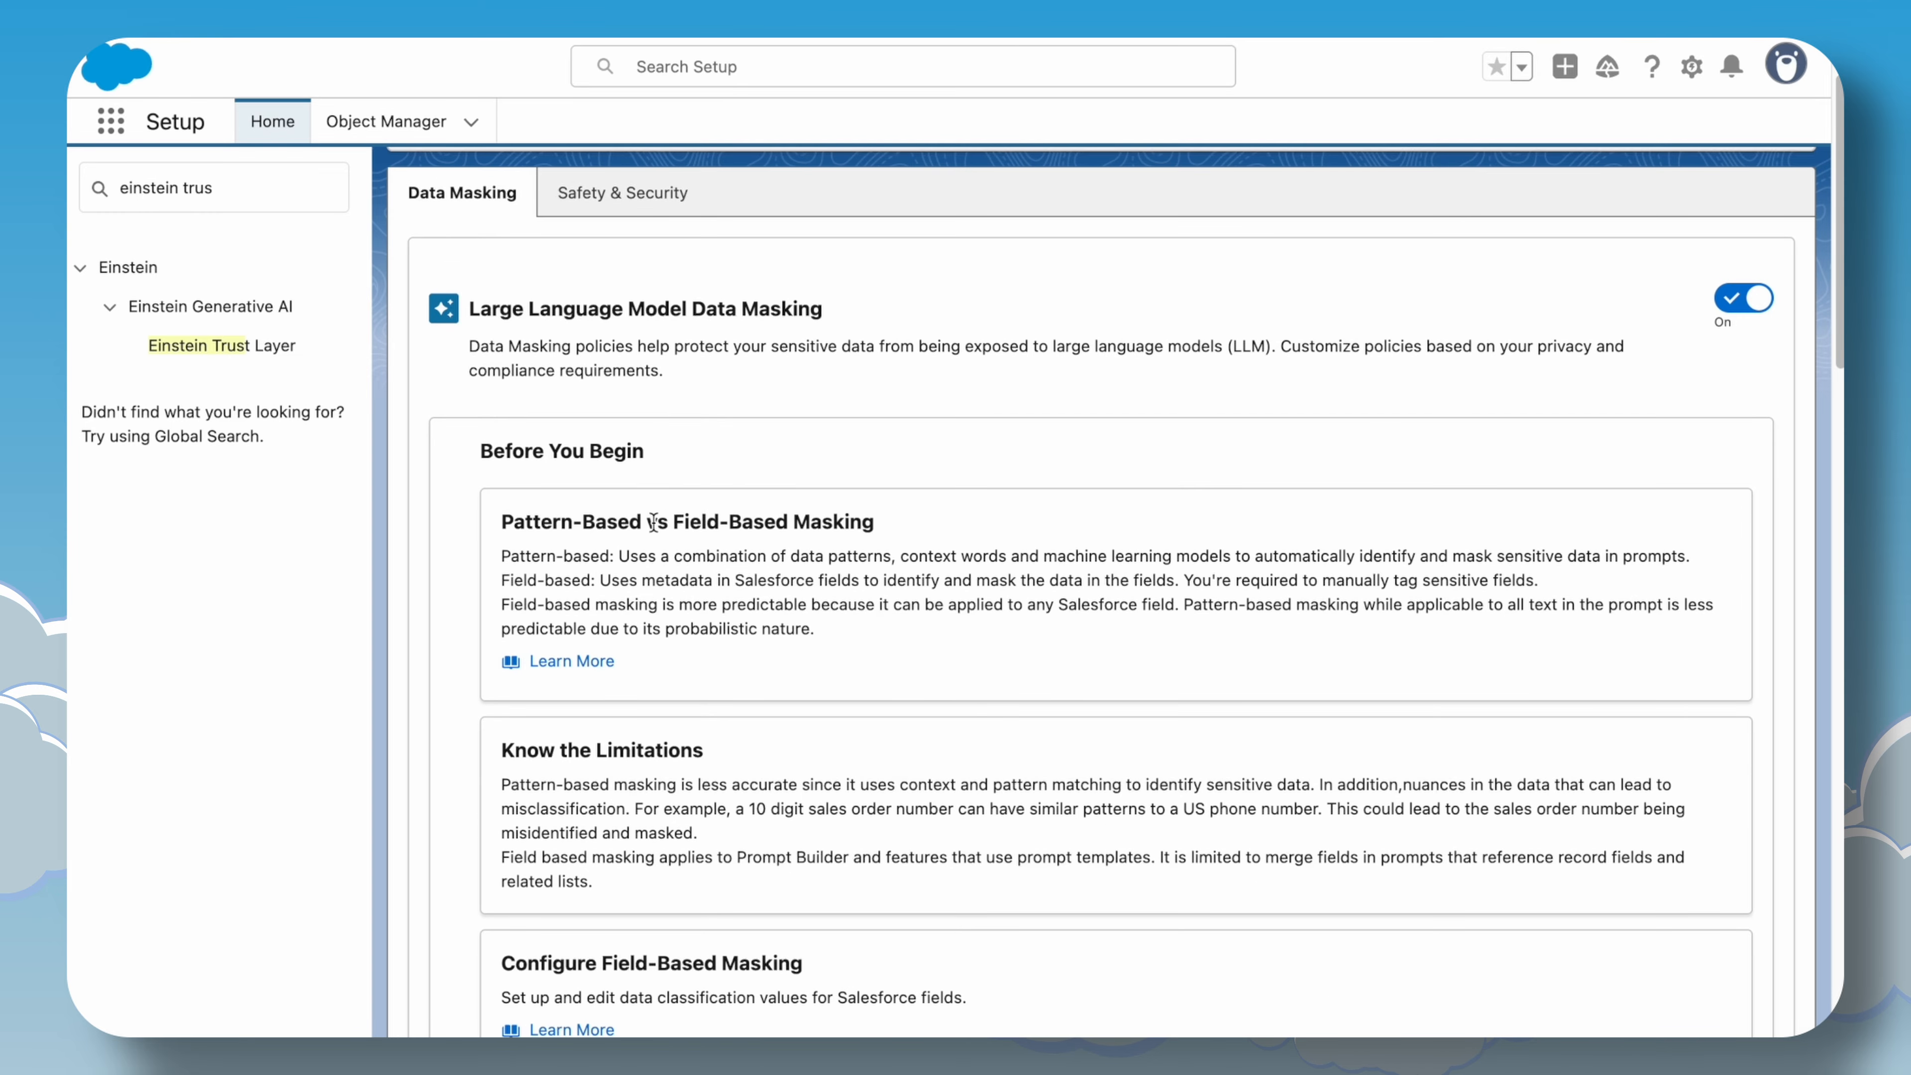
{"action": "left_click_drag", "start_coordinate": [679, 525], "coordinate": [822, 524]}
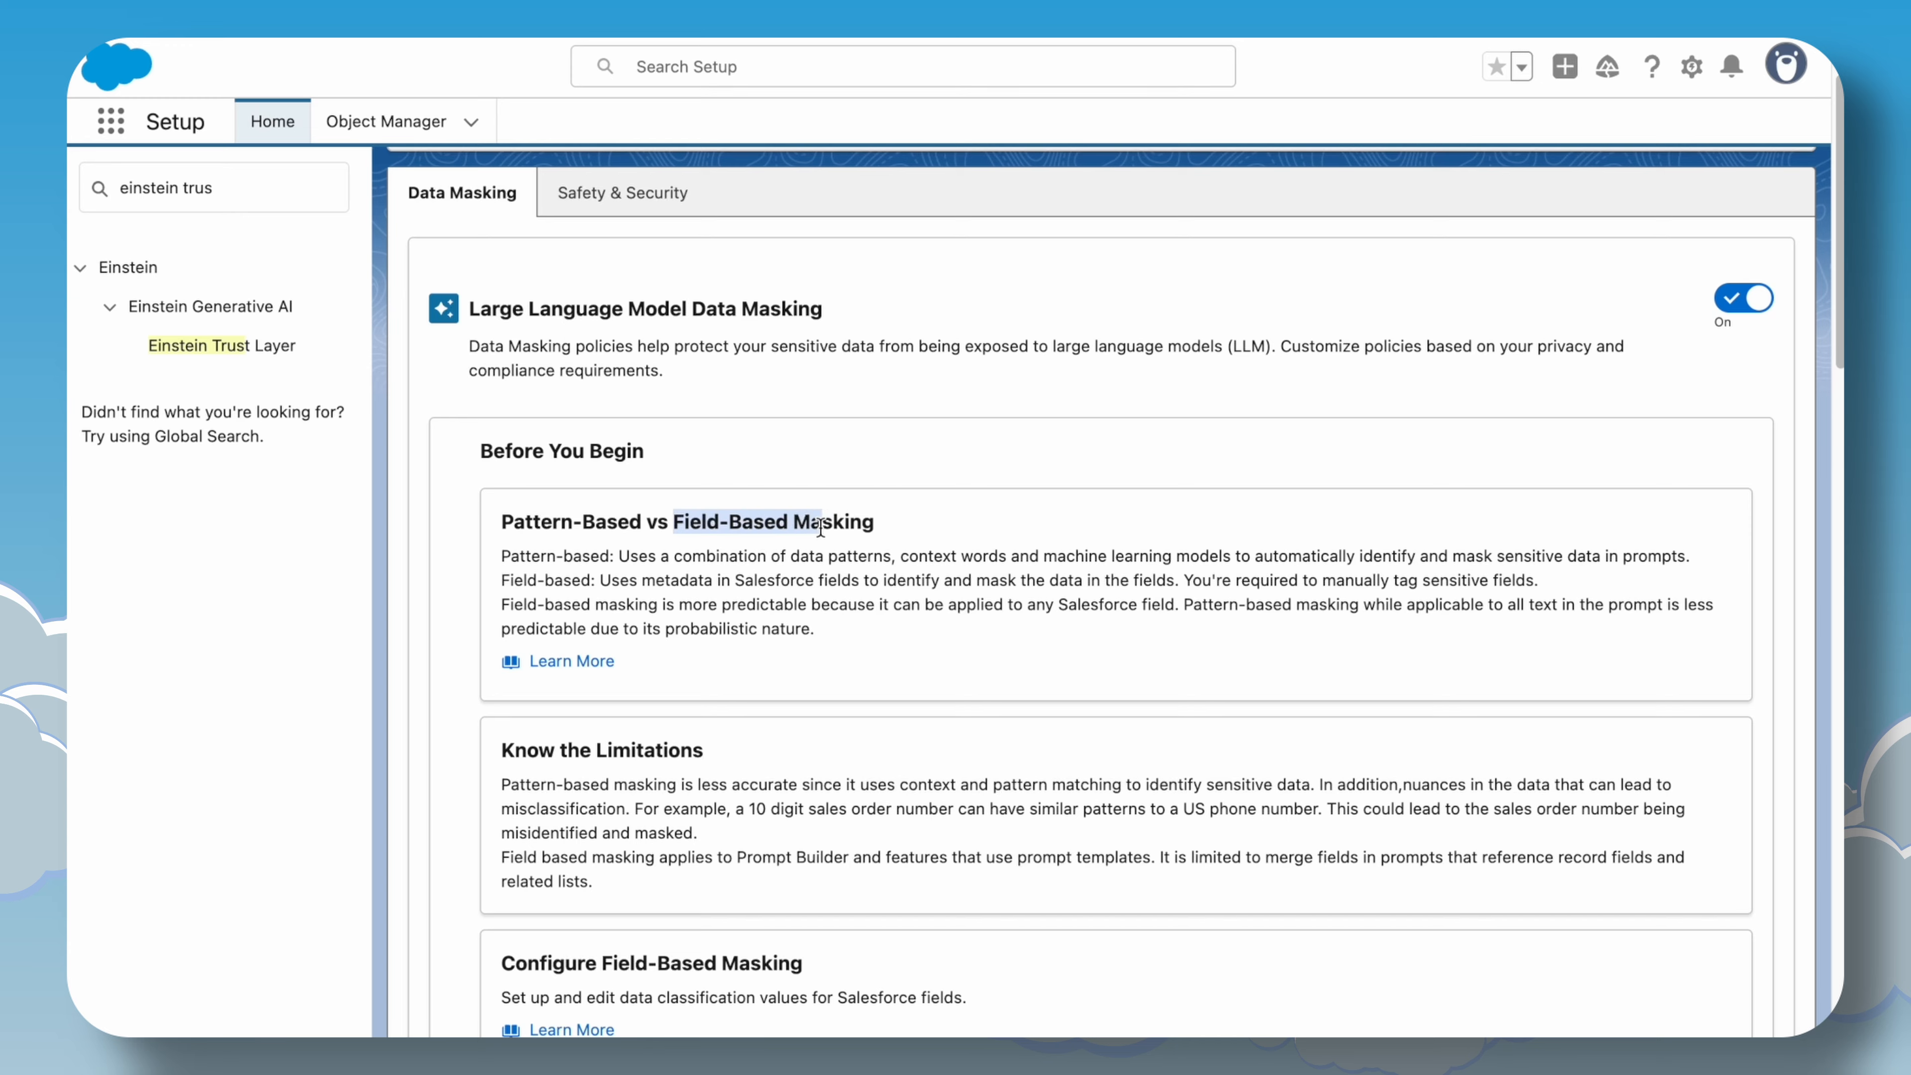
{"action": "scroll", "coordinate": [746, 636], "scroll_direction": "down", "scroll_amount": 3}
{"action": "scroll", "coordinate": [743, 662], "scroll_direction": "down", "scroll_amount": 5}
{"action": "scroll", "coordinate": [743, 662], "scroll_direction": "up", "scroll_amount": 5}
{"action": "scroll", "coordinate": [747, 665], "scroll_direction": "down", "scroll_amount": 1}
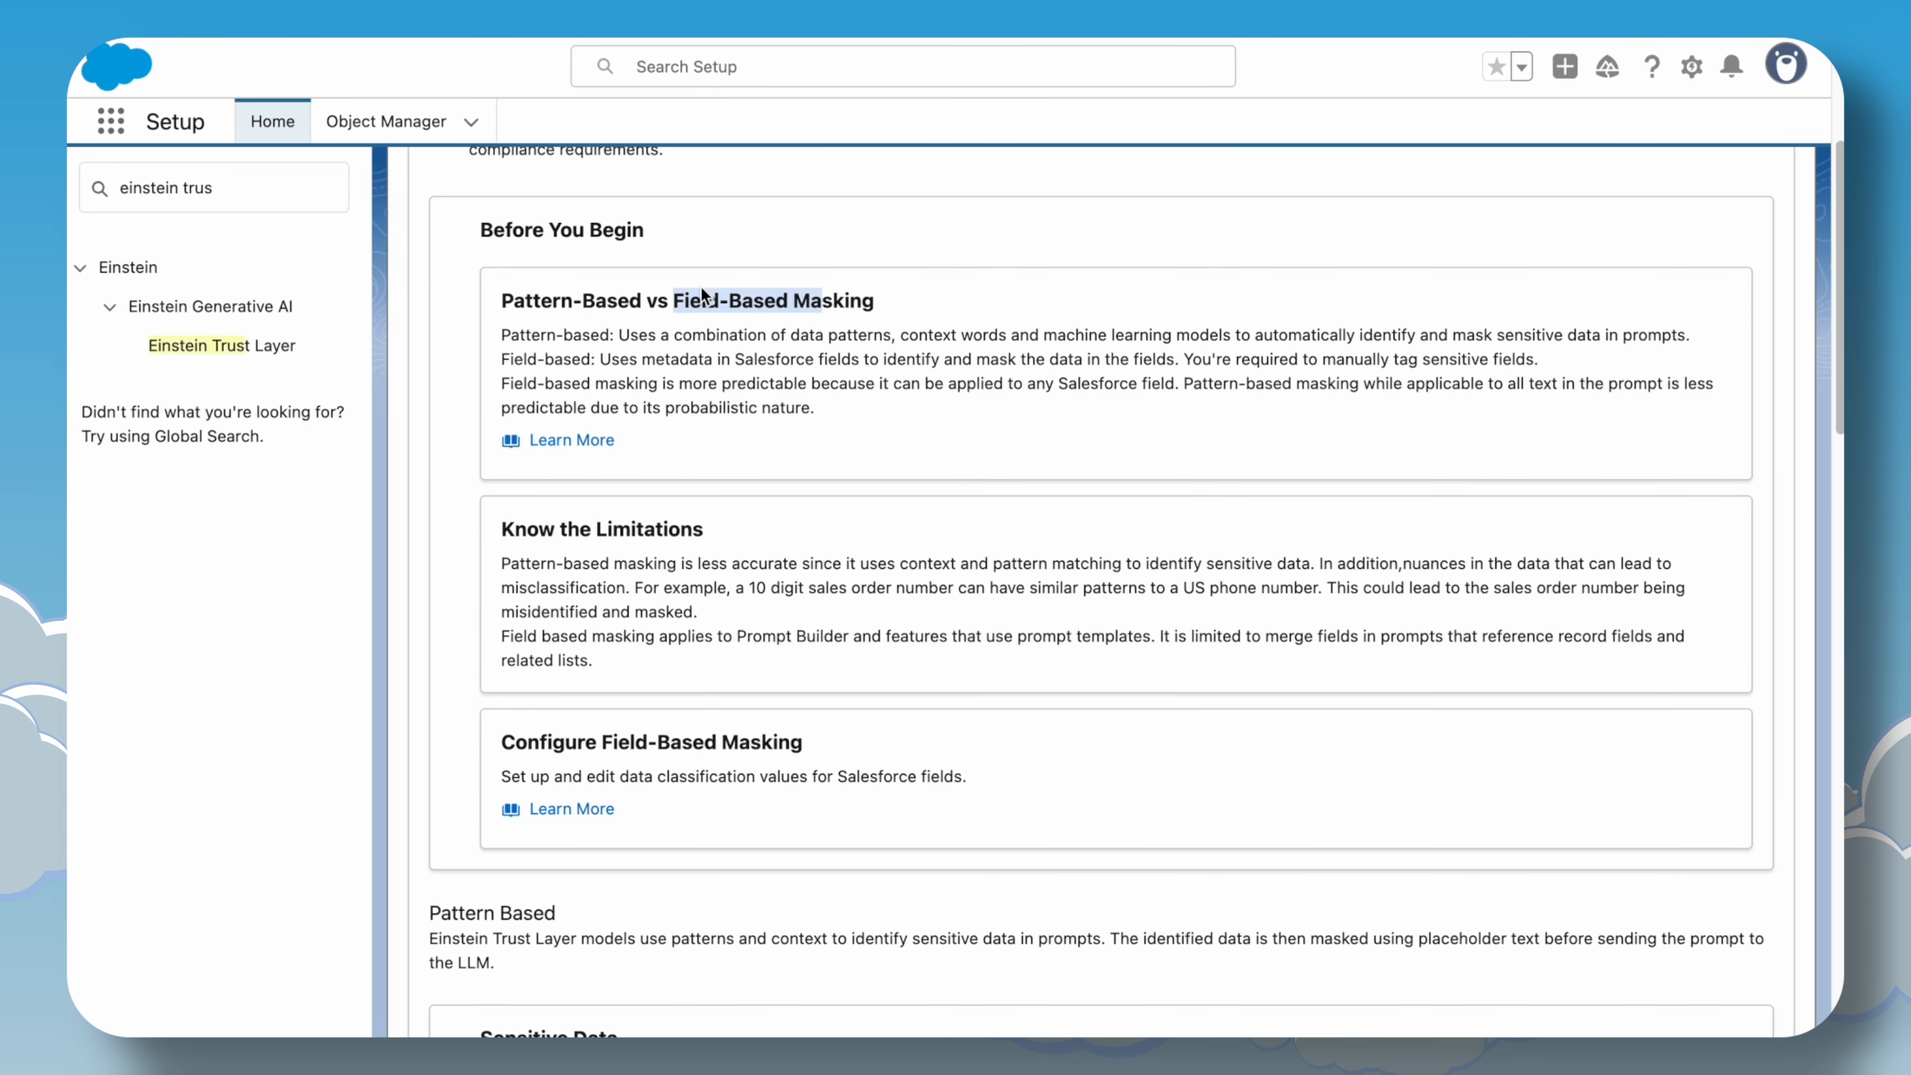
{"action": "left_click_drag", "start_coordinate": [642, 300], "coordinate": [501, 301]}
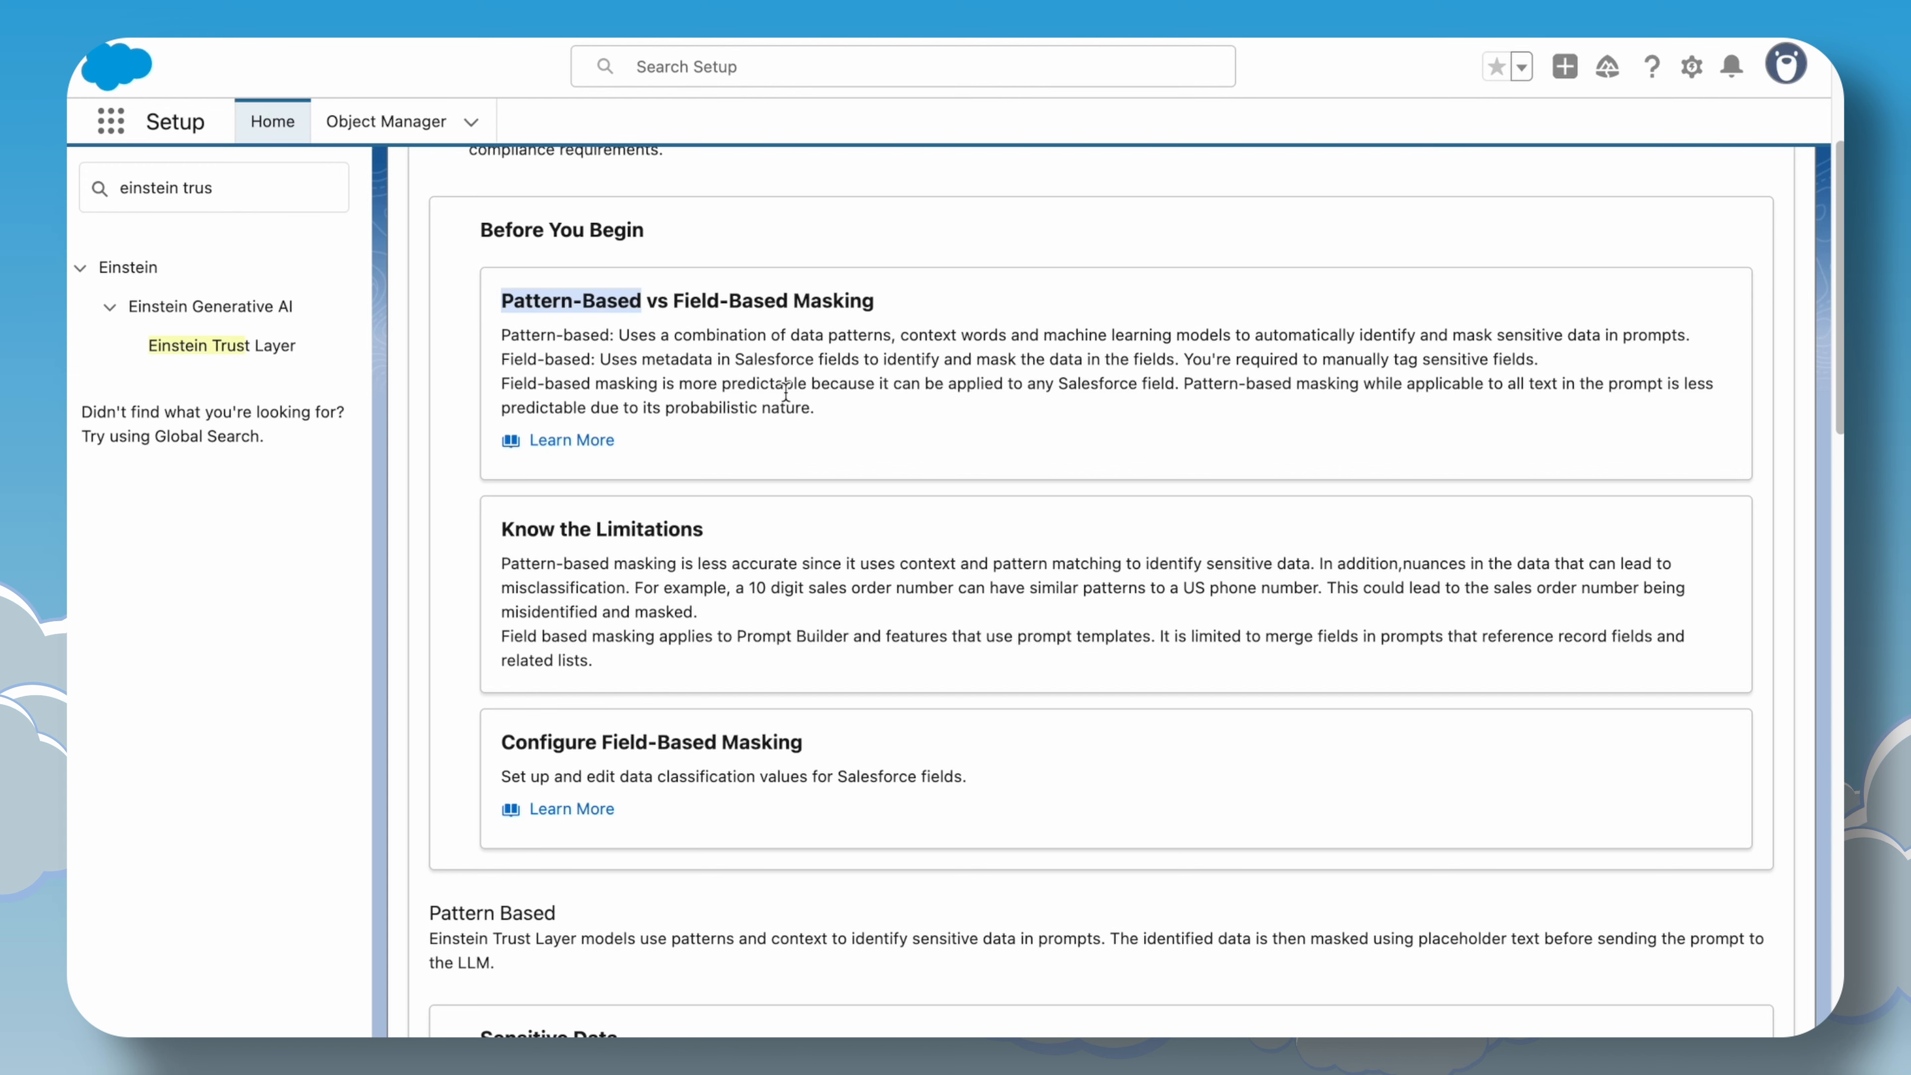
Examine the Sensitive Data, Compliance Categories and Data Sensitivity Levels masking tables.
{"action": "scroll", "coordinate": [785, 392], "scroll_direction": "down", "scroll_amount": 10}
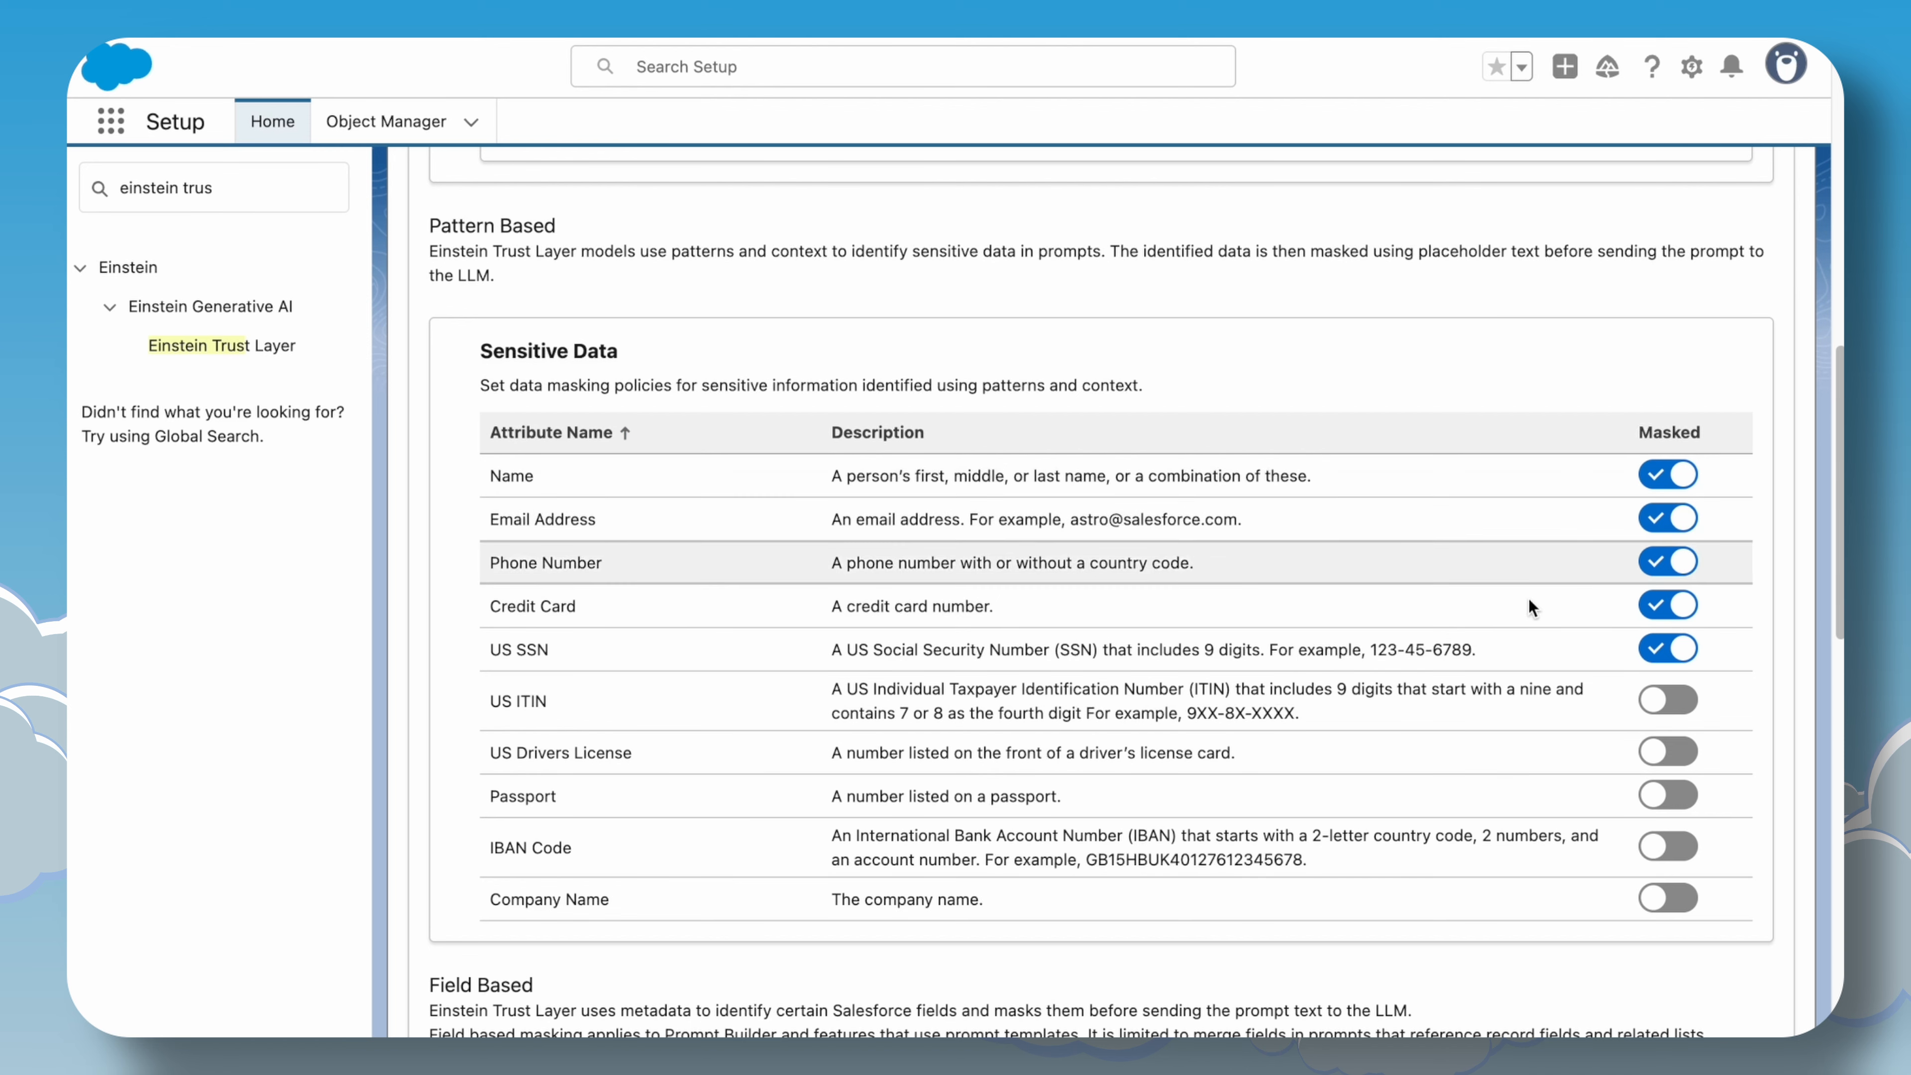
{"action": "scroll", "coordinate": [775, 759], "scroll_direction": "down", "scroll_amount": 1}
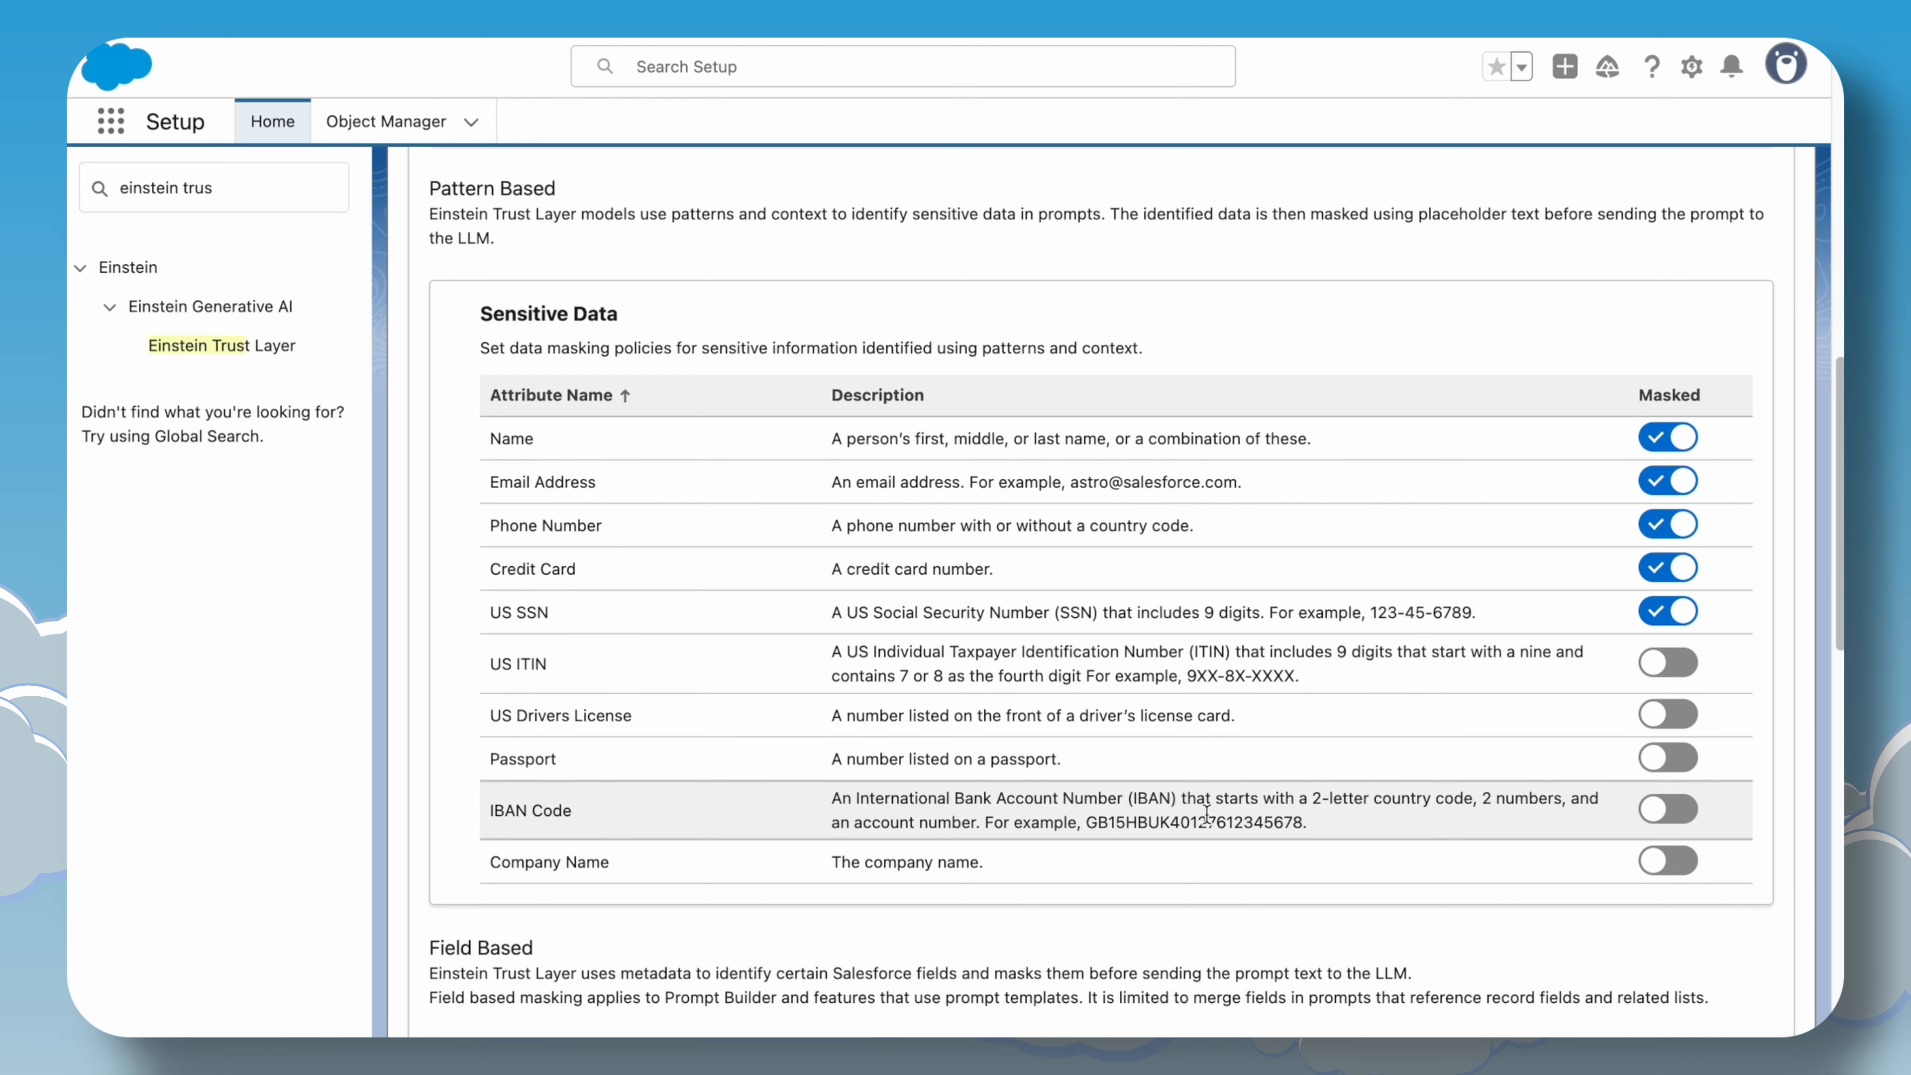
{"action": "scroll", "coordinate": [1345, 830], "scroll_direction": "down", "scroll_amount": 3}
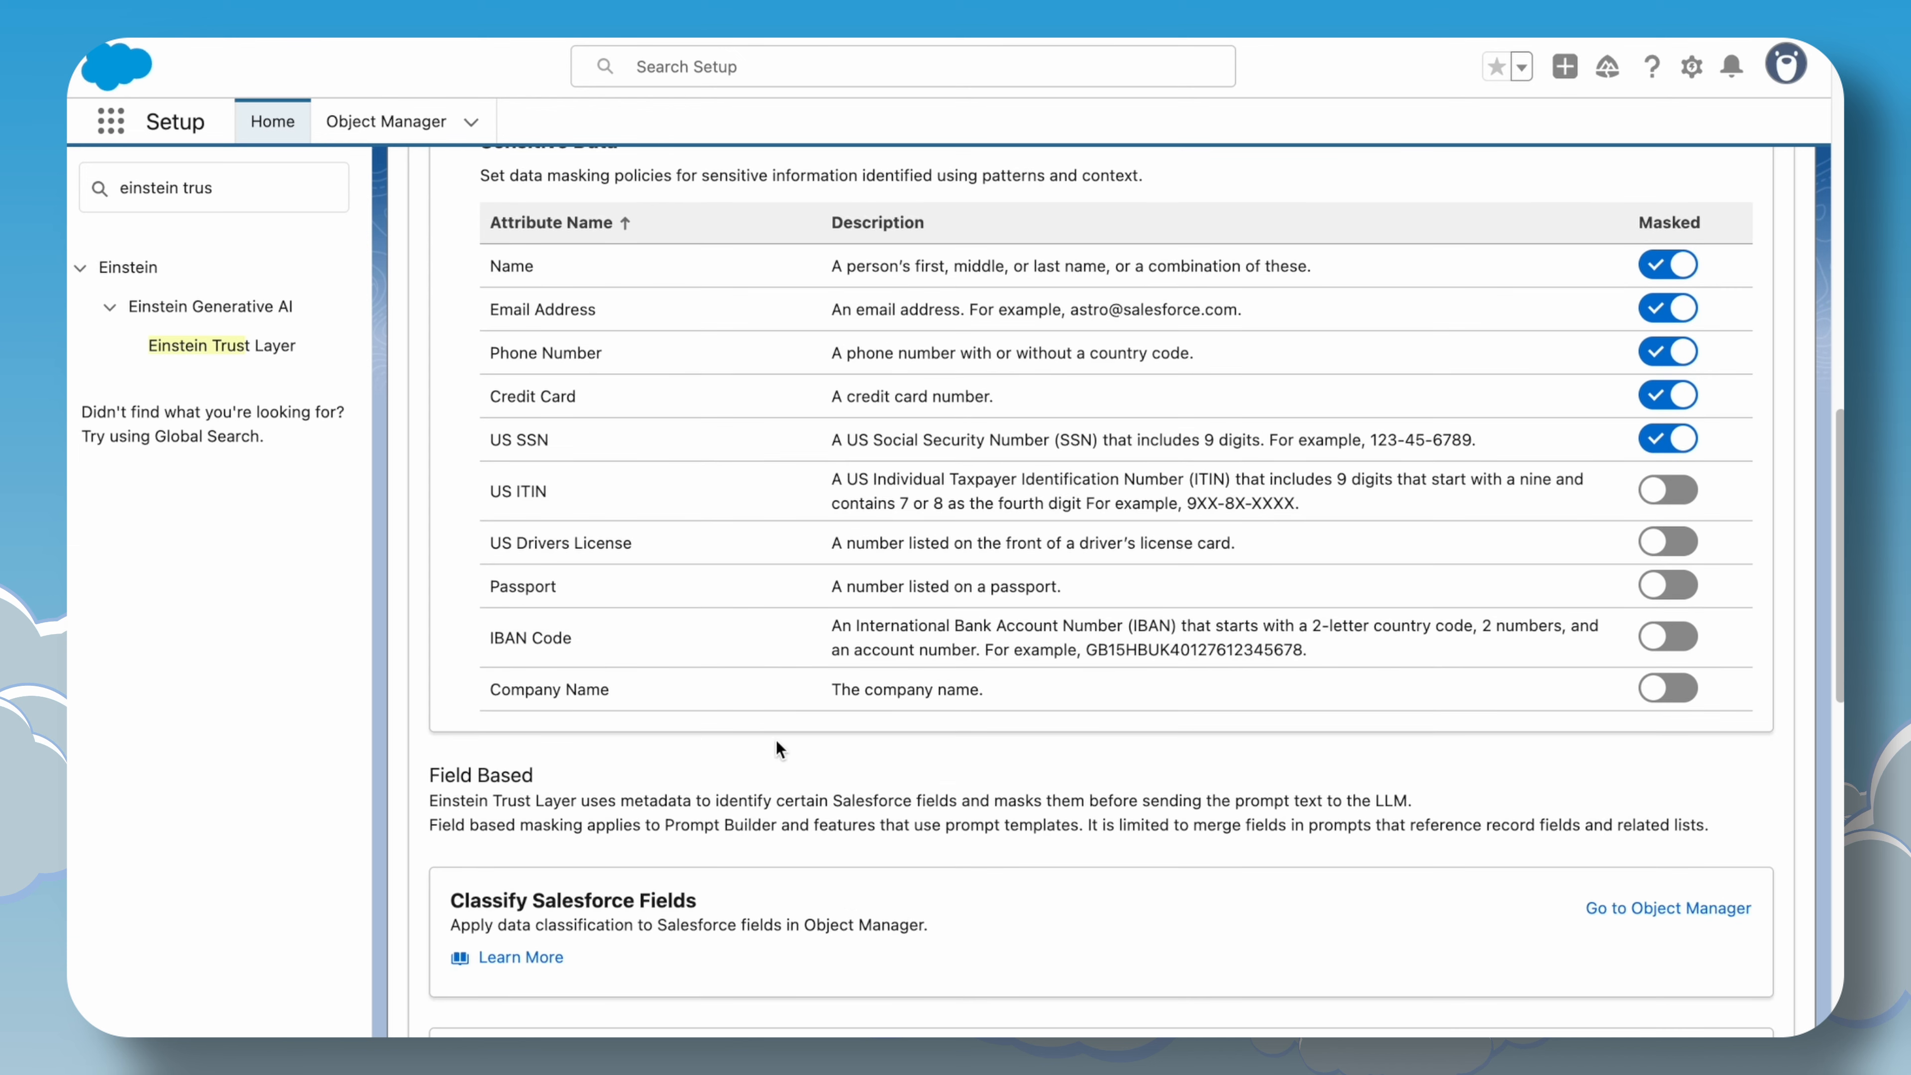
{"action": "scroll", "coordinate": [833, 805], "scroll_direction": "up", "scroll_amount": 2}
{"action": "scroll", "coordinate": [833, 805], "scroll_direction": "down", "scroll_amount": 7}
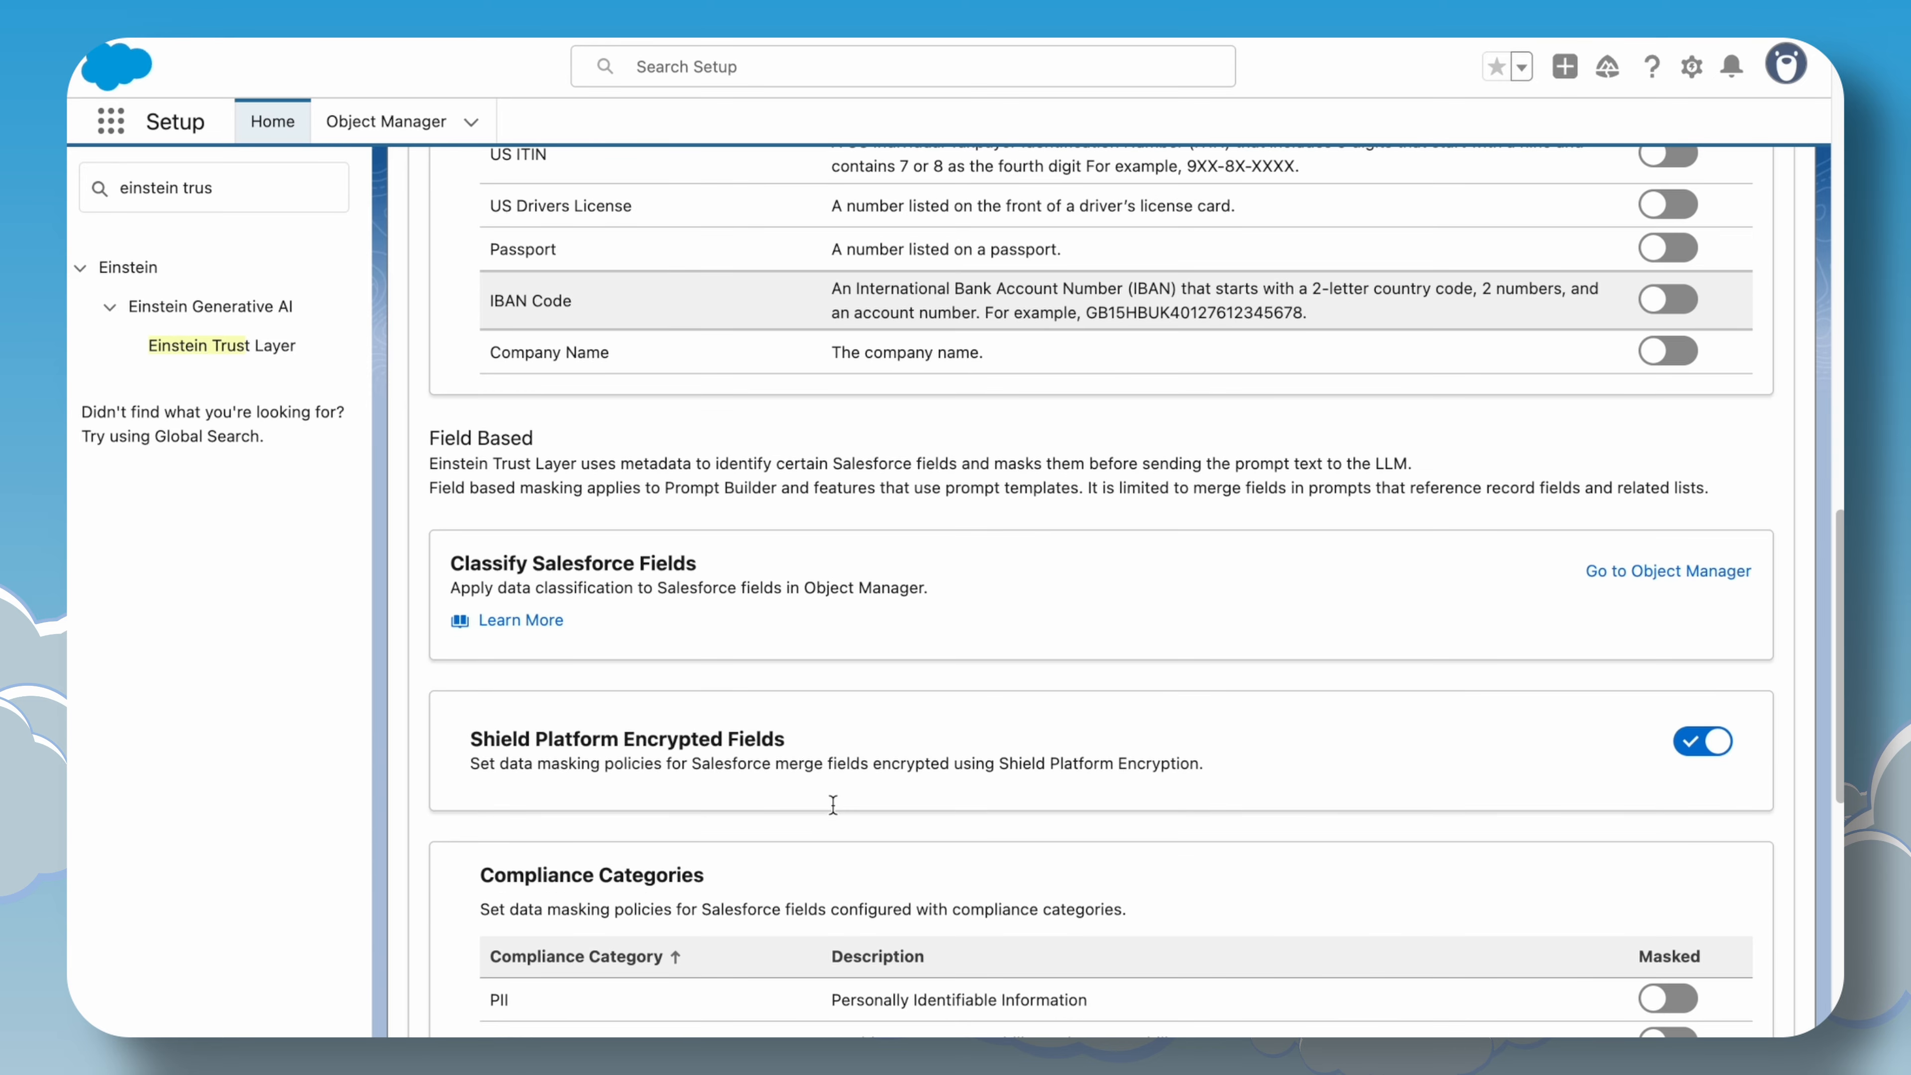
{"action": "scroll", "coordinate": [833, 812], "scroll_direction": "down", "scroll_amount": 7}
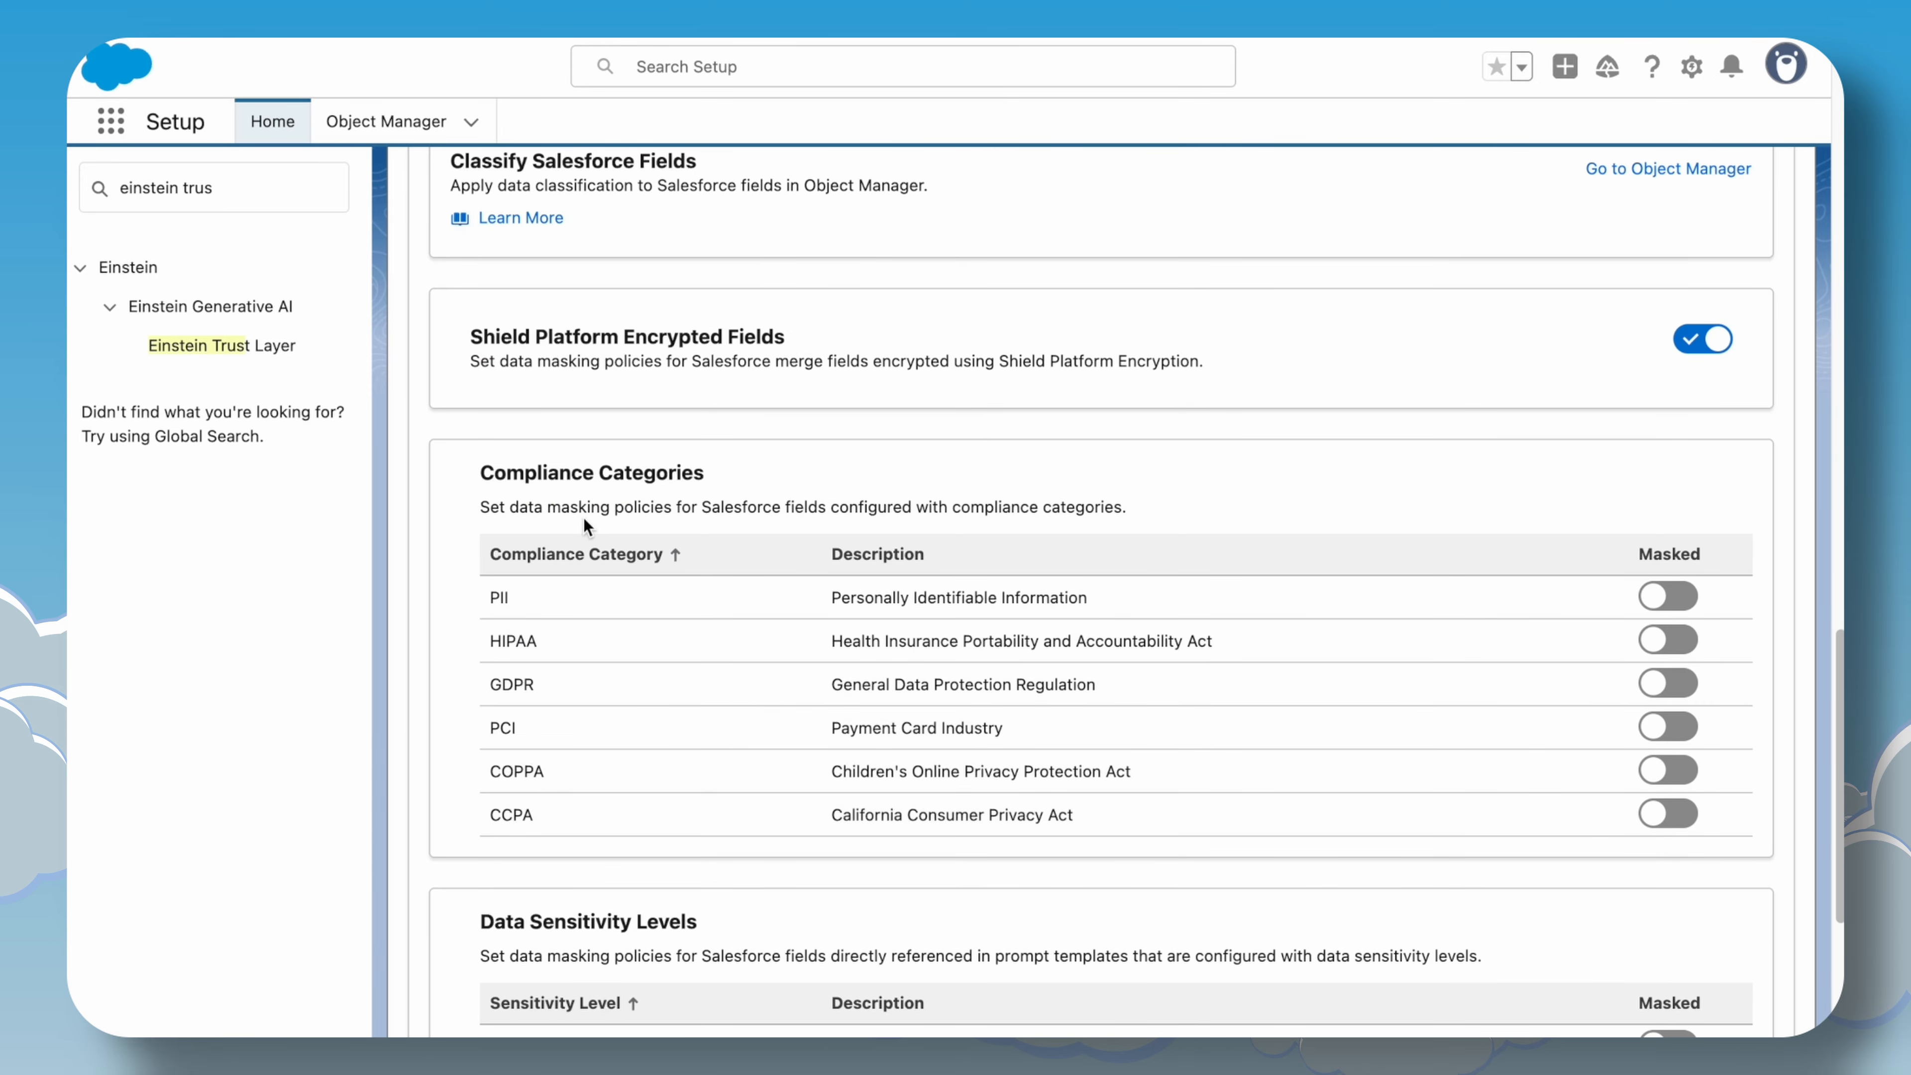
{"action": "left_click_drag", "start_coordinate": [482, 472], "coordinate": [704, 480]}
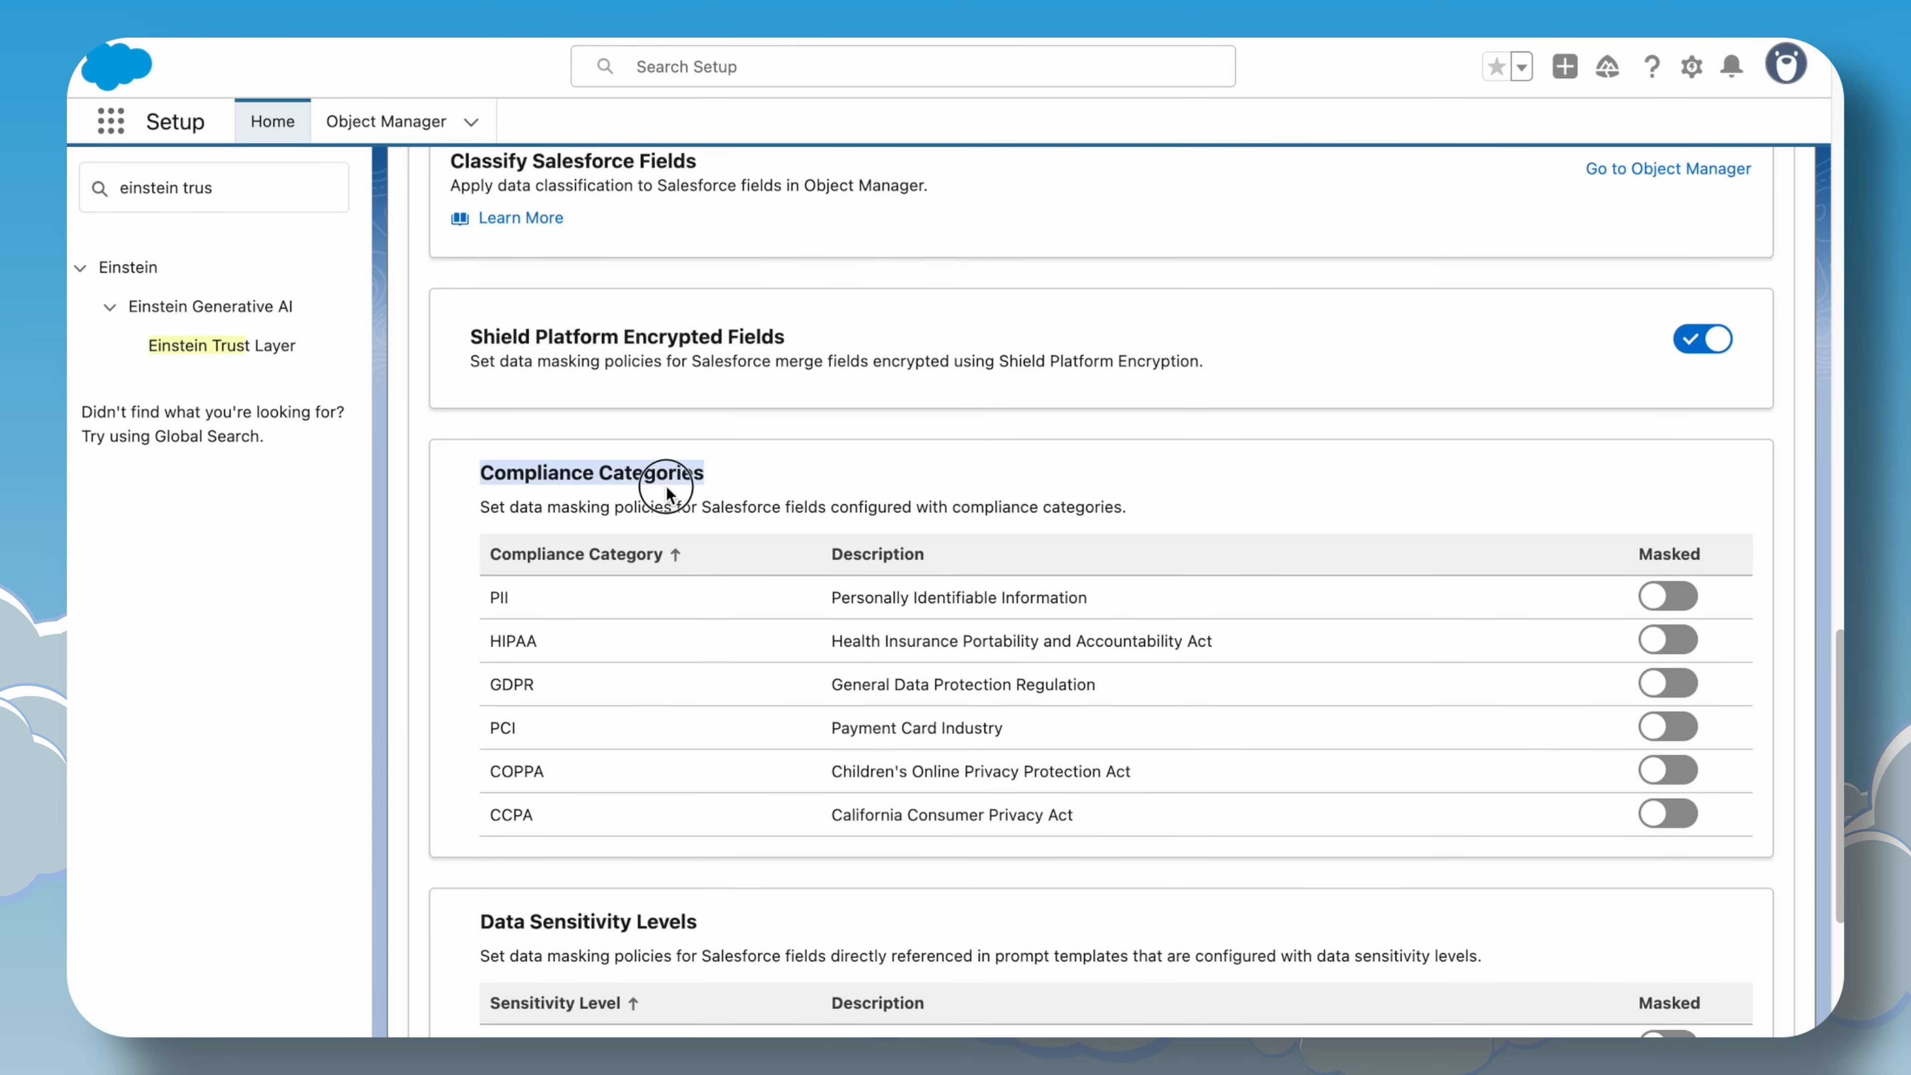
{"action": "left_click", "coordinate": [727, 493]}
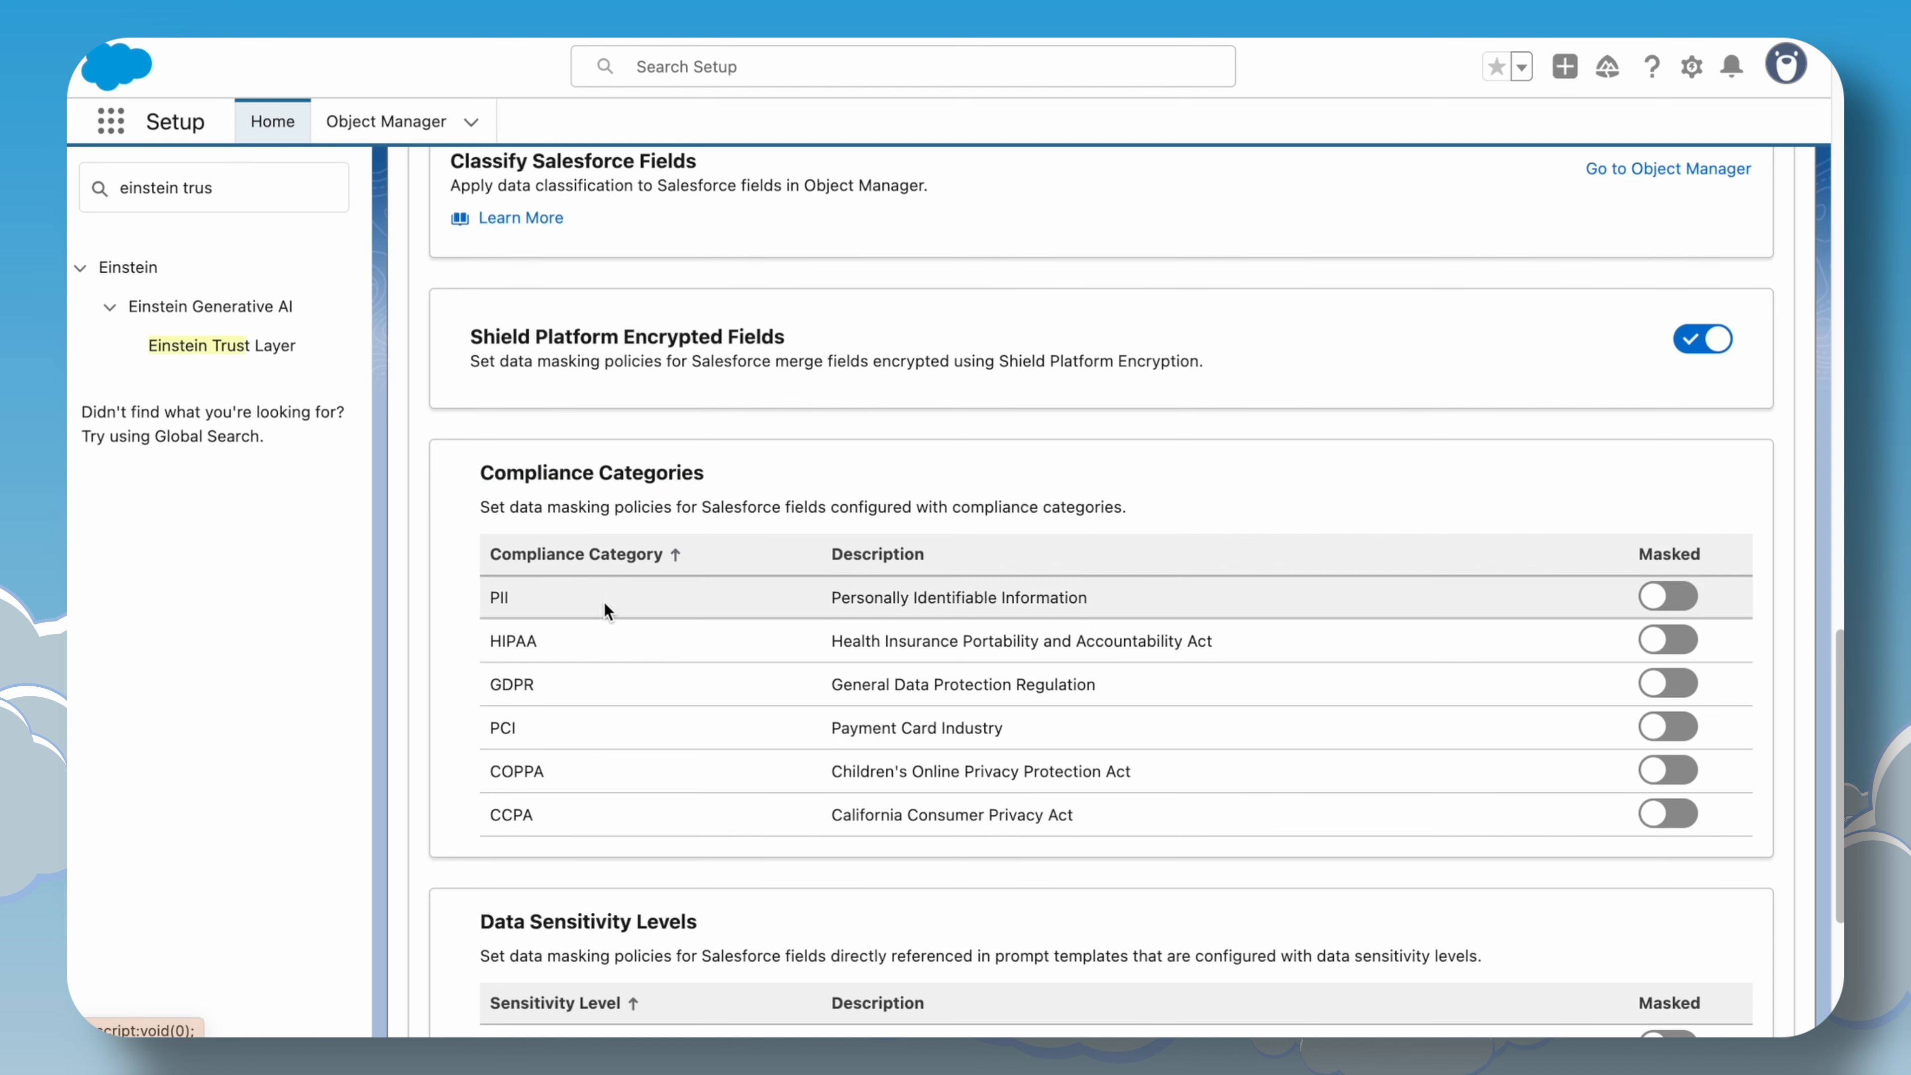
{"action": "scroll", "coordinate": [1026, 825], "scroll_direction": "down", "scroll_amount": 4}
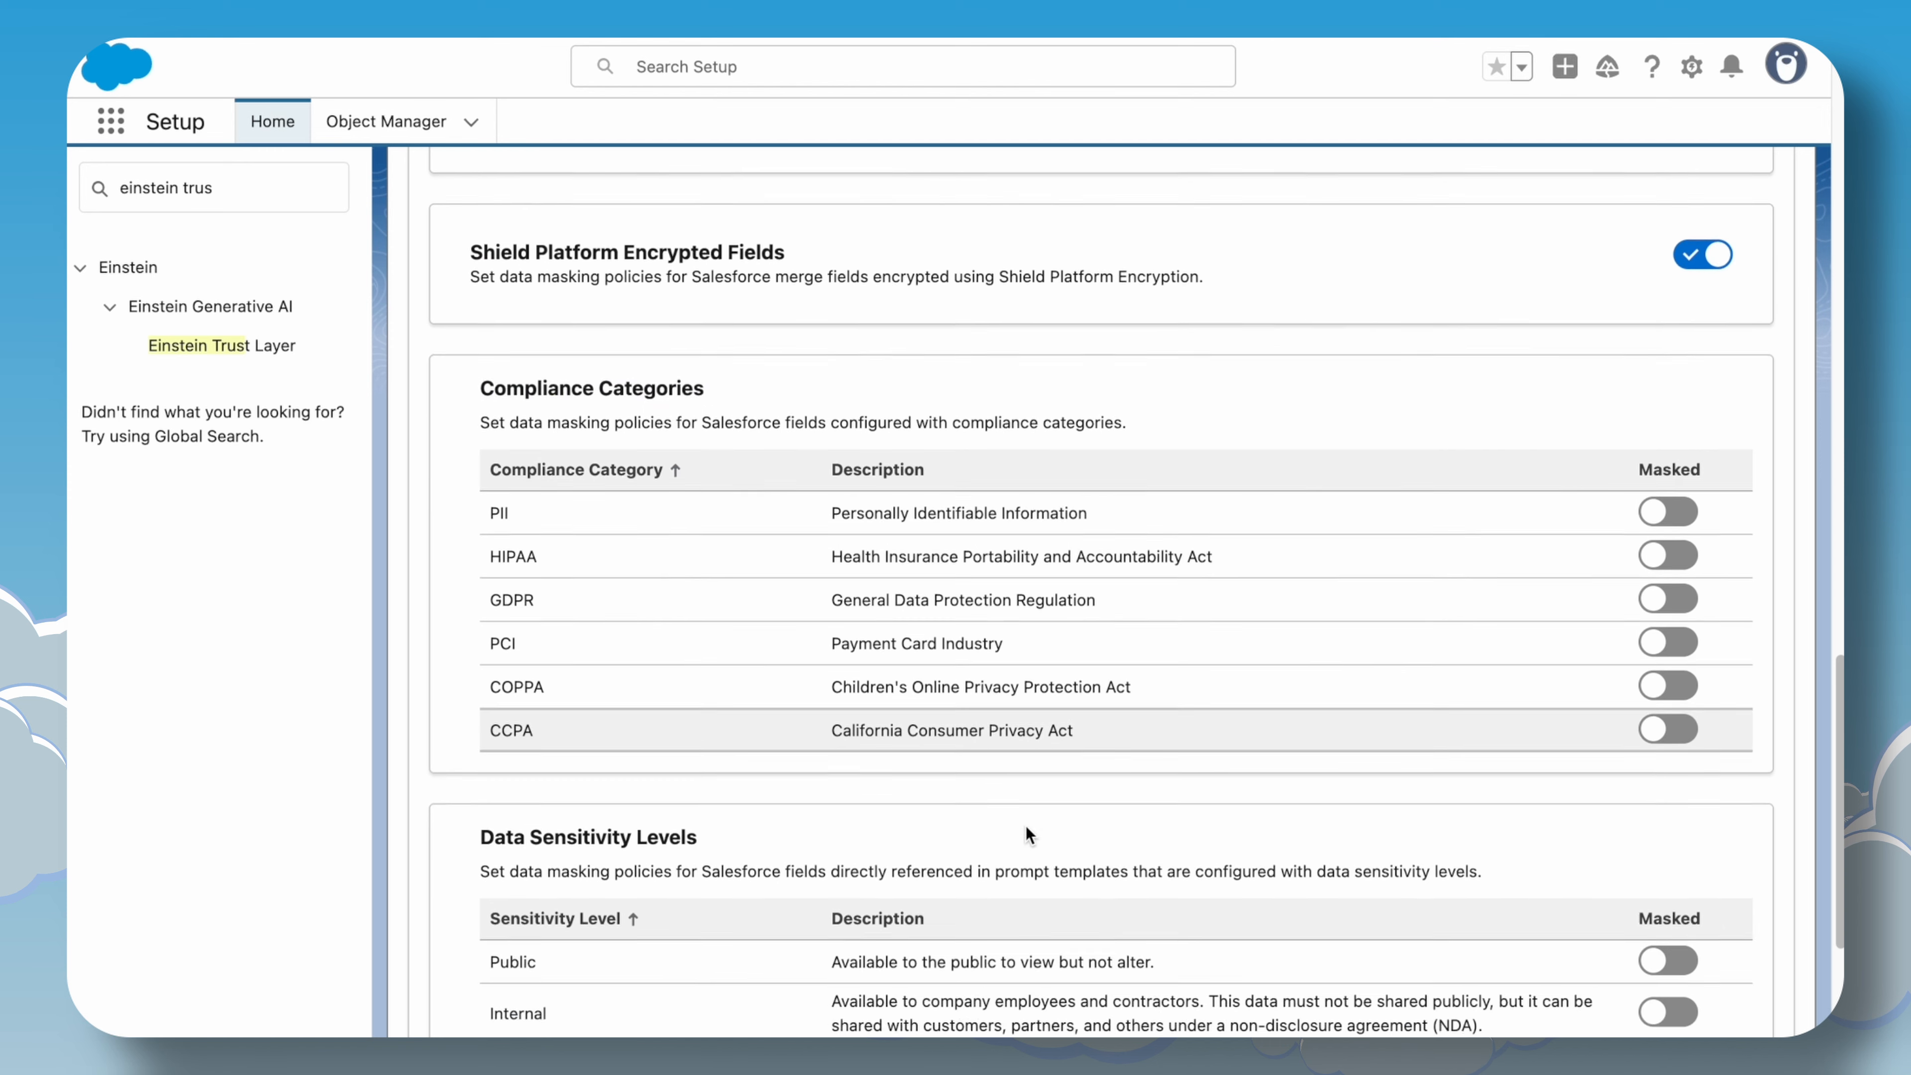
{"action": "scroll", "coordinate": [1026, 826], "scroll_direction": "down", "scroll_amount": 2}
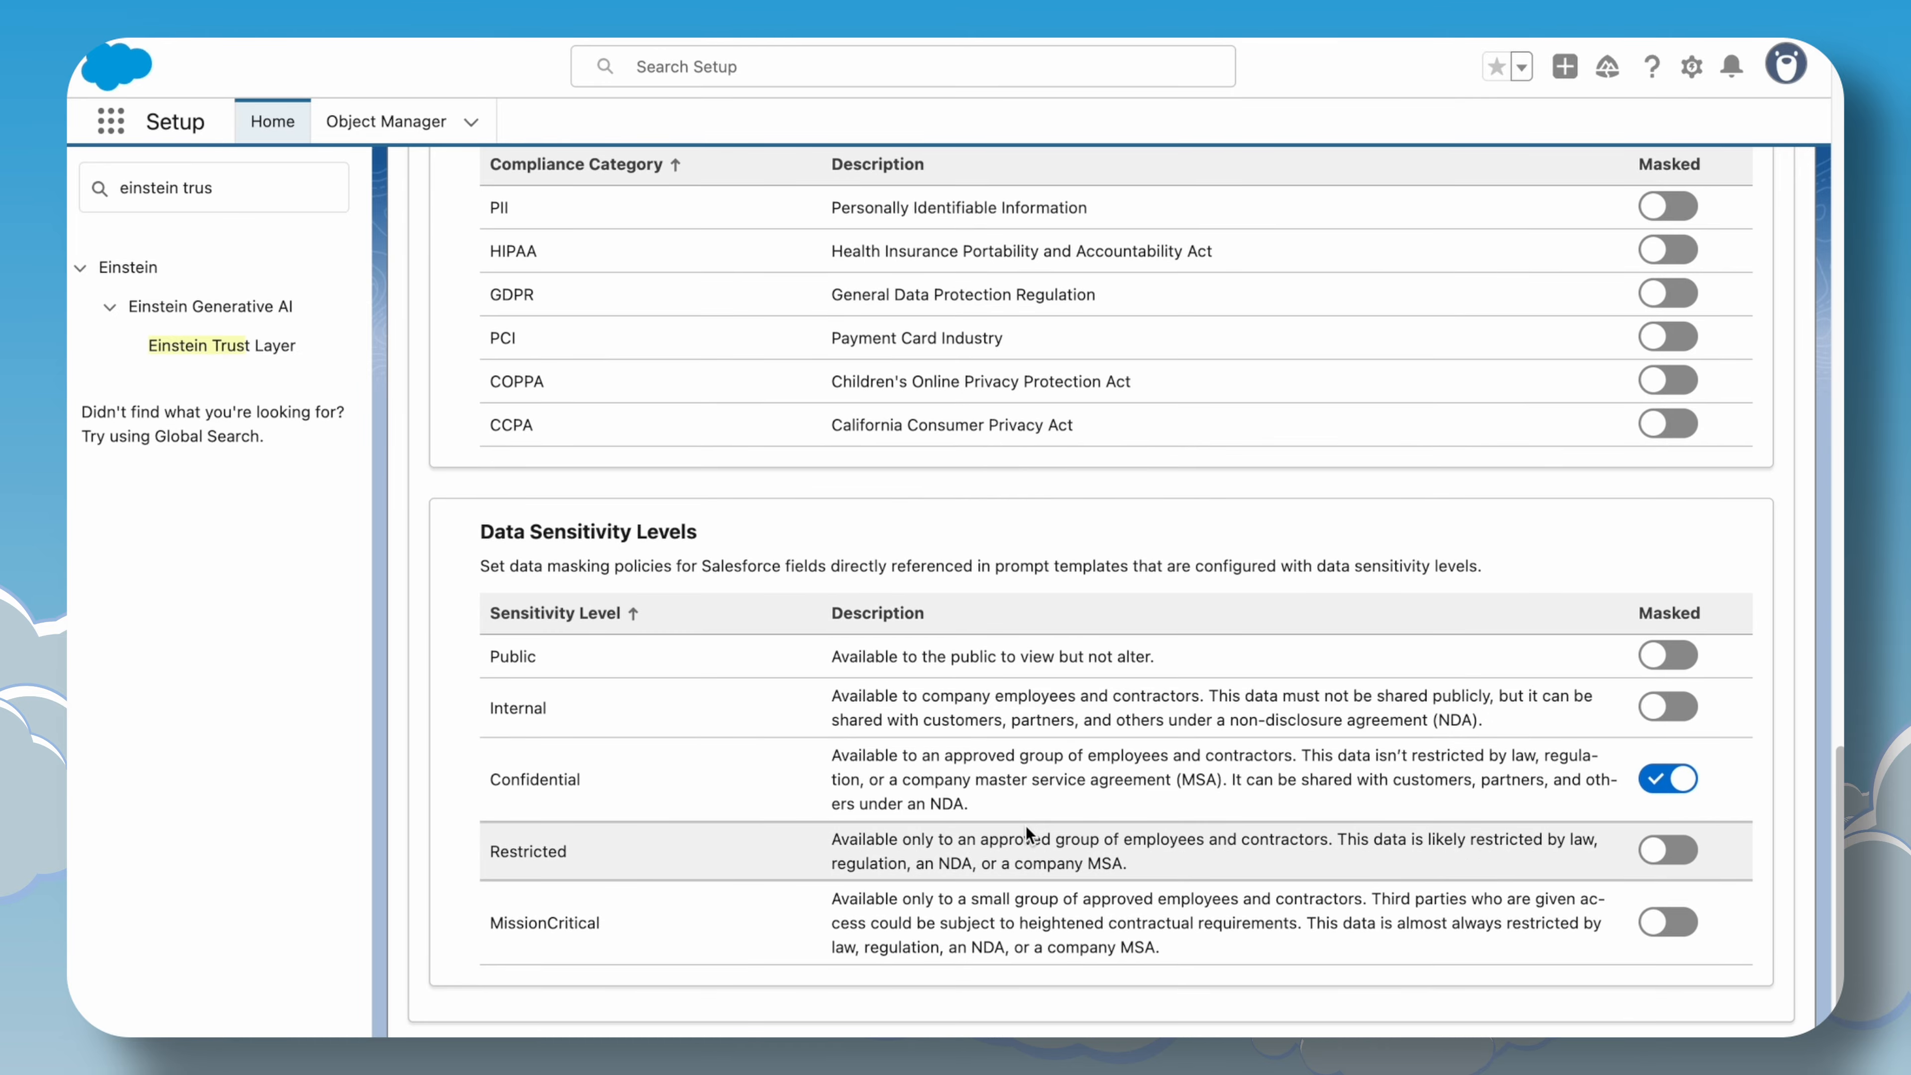
{"action": "scroll", "coordinate": [1025, 825], "scroll_direction": "down", "scroll_amount": 10}
{"action": "scroll", "coordinate": [1026, 826], "scroll_direction": "up", "scroll_amount": 15}
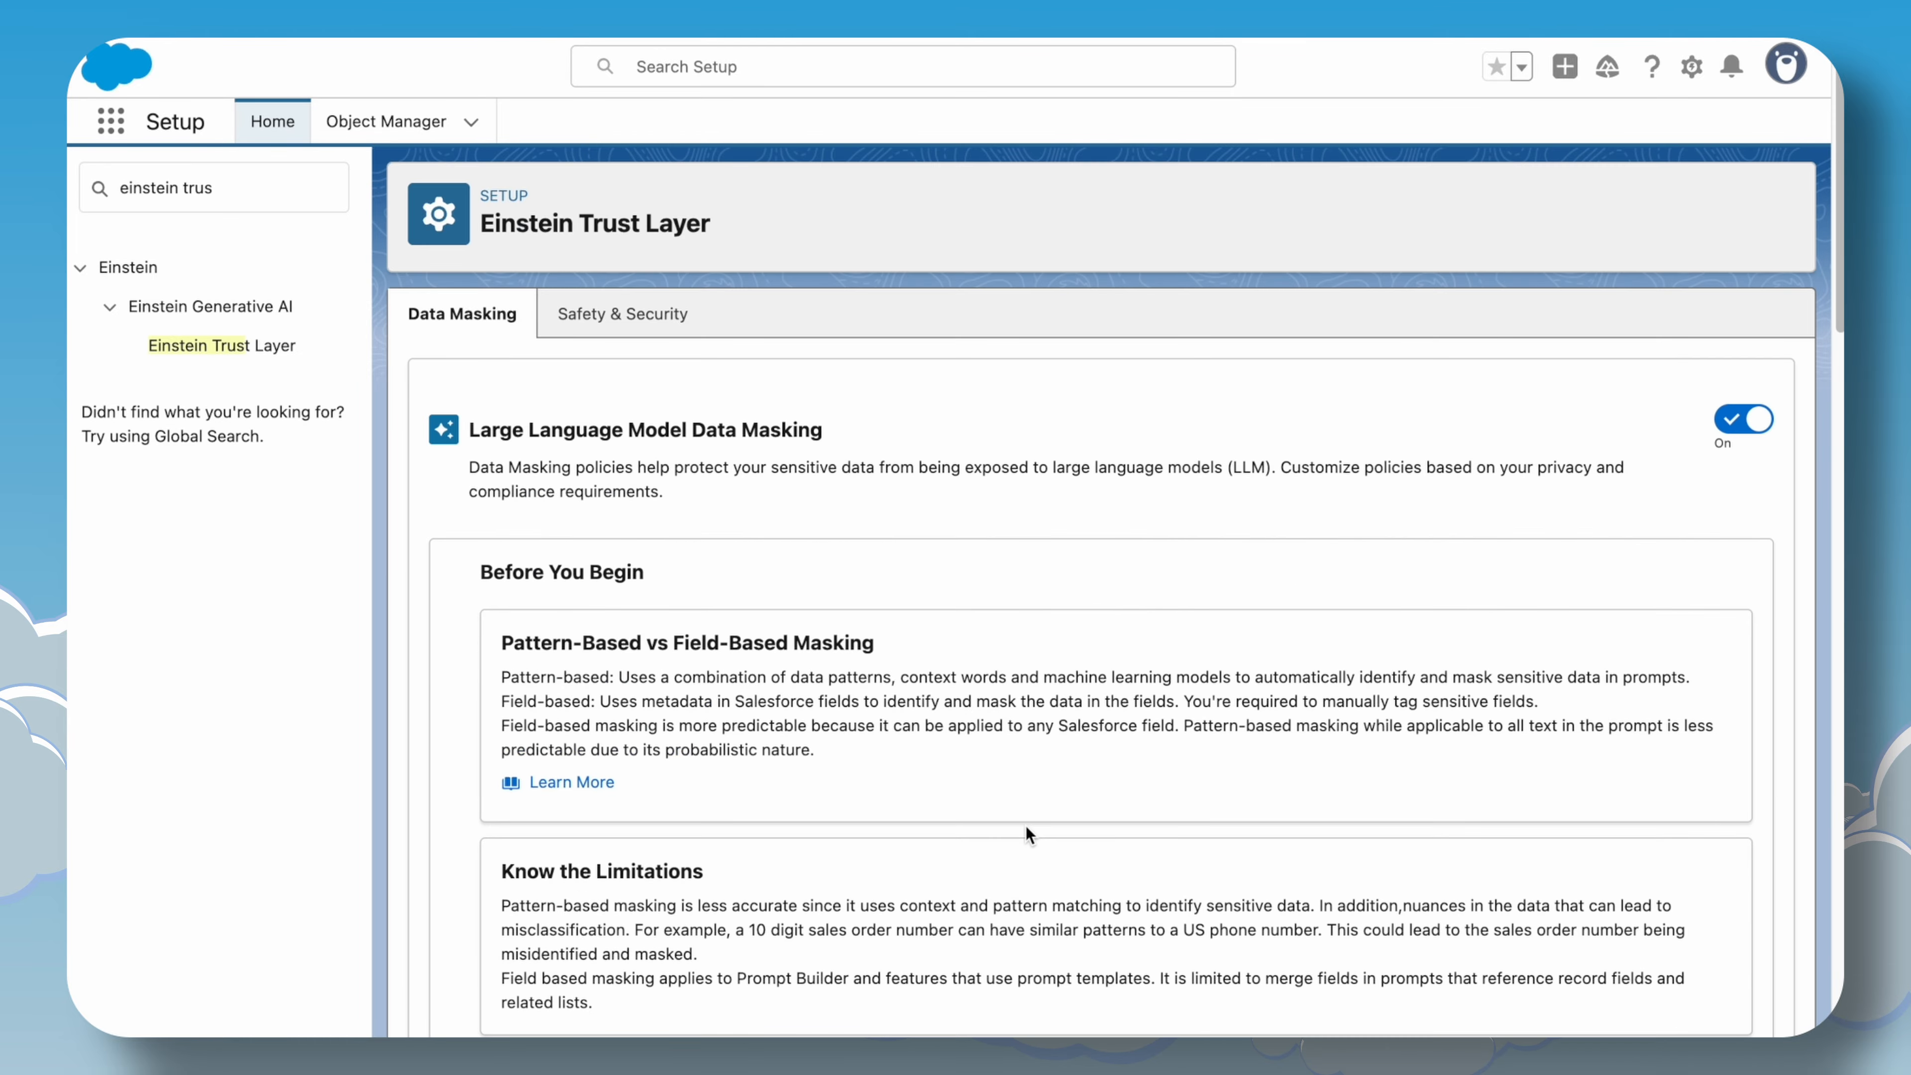
Search Quick Find for Prompt Builder and open it in a new browser tab.
{"action": "triple_click", "coordinate": [316, 189]}
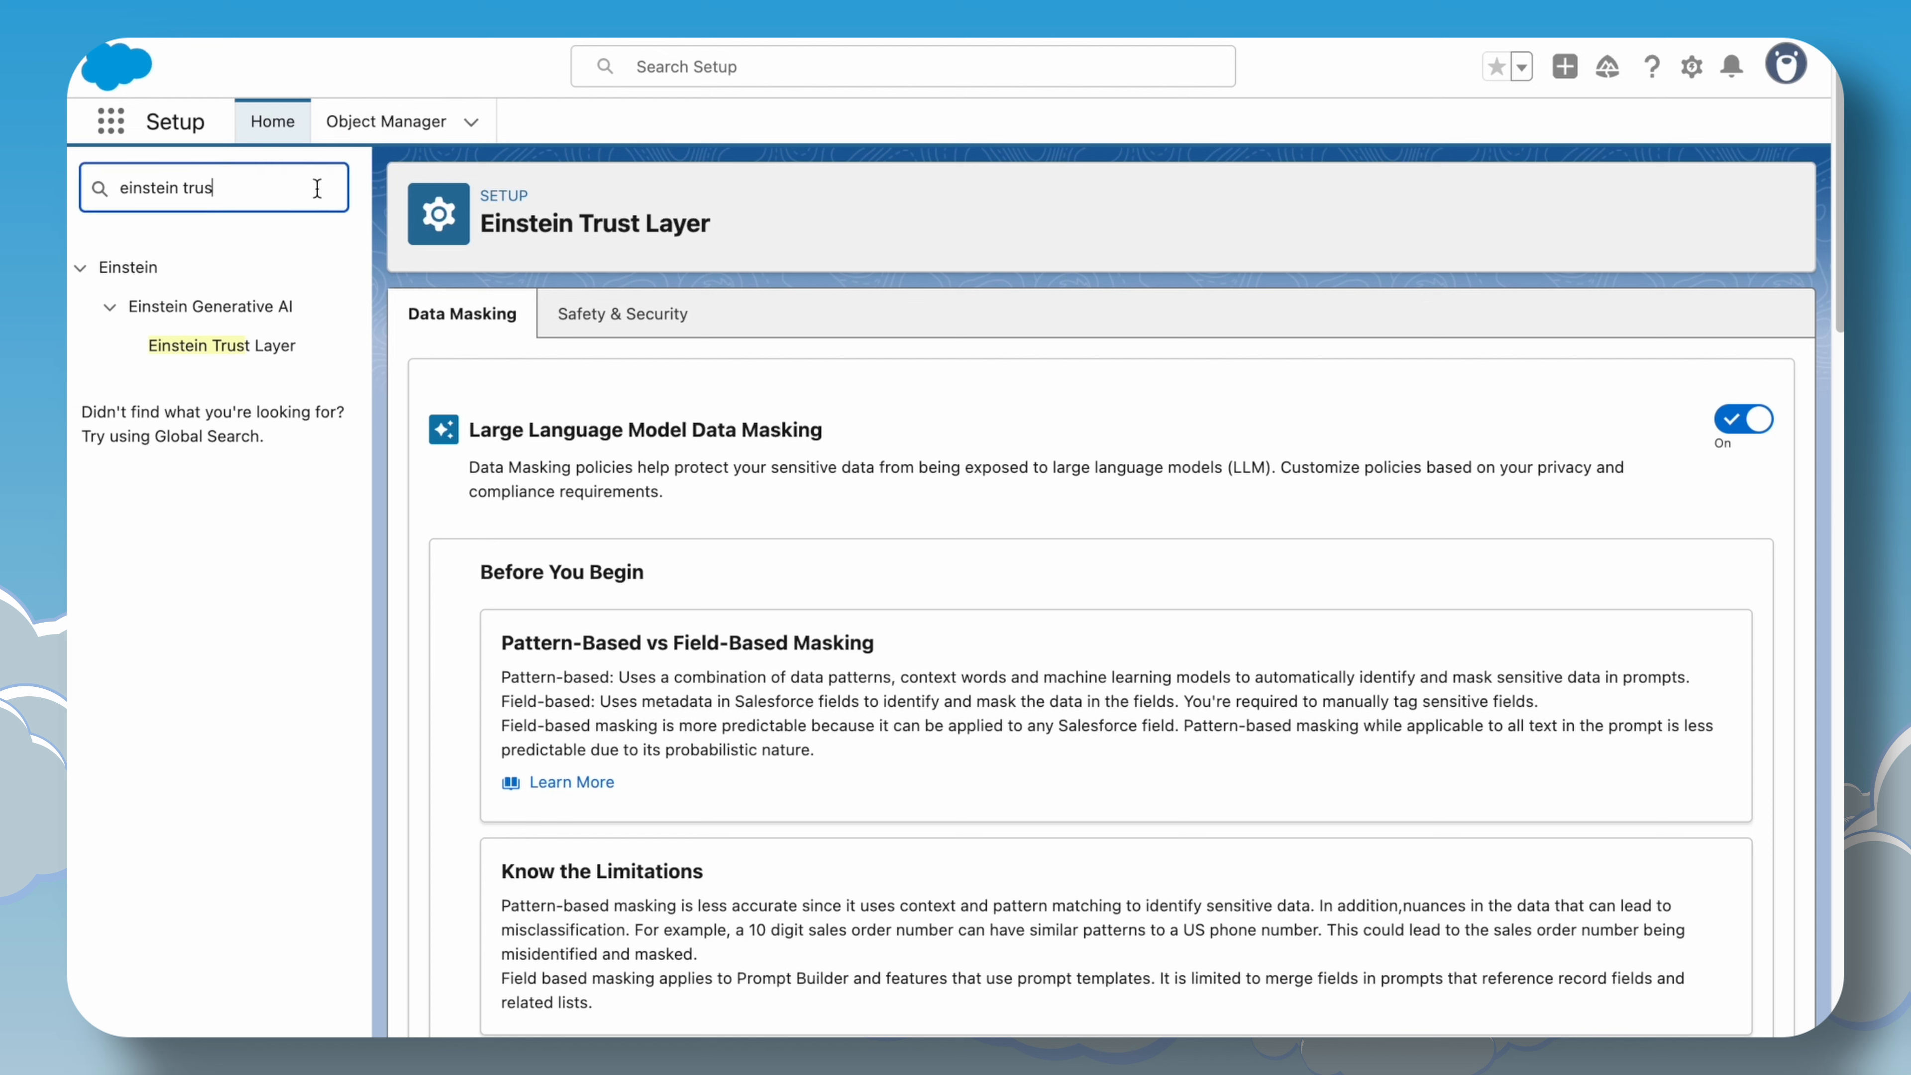
{"action": "type", "text": "Promp"}
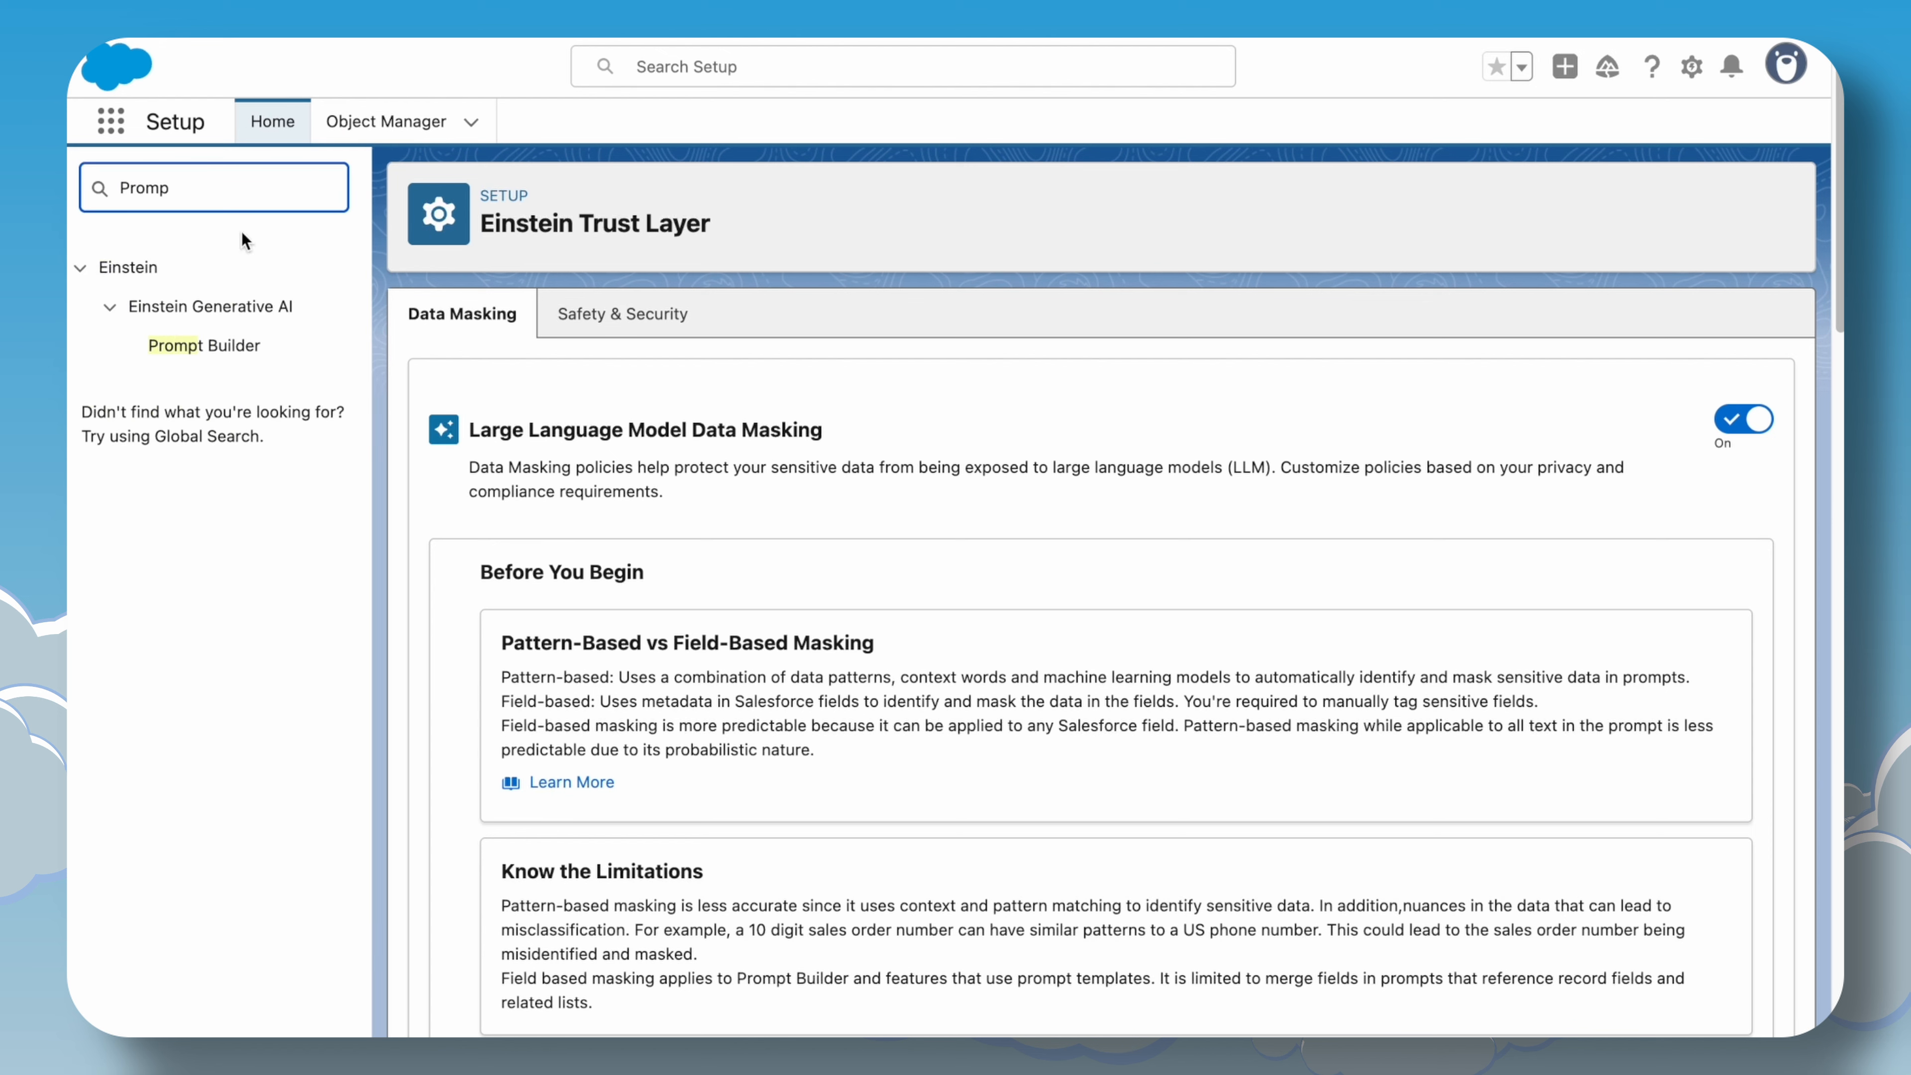
{"action": "right_click", "coordinate": [203, 344]}
{"action": "left_click", "coordinate": [241, 360]}
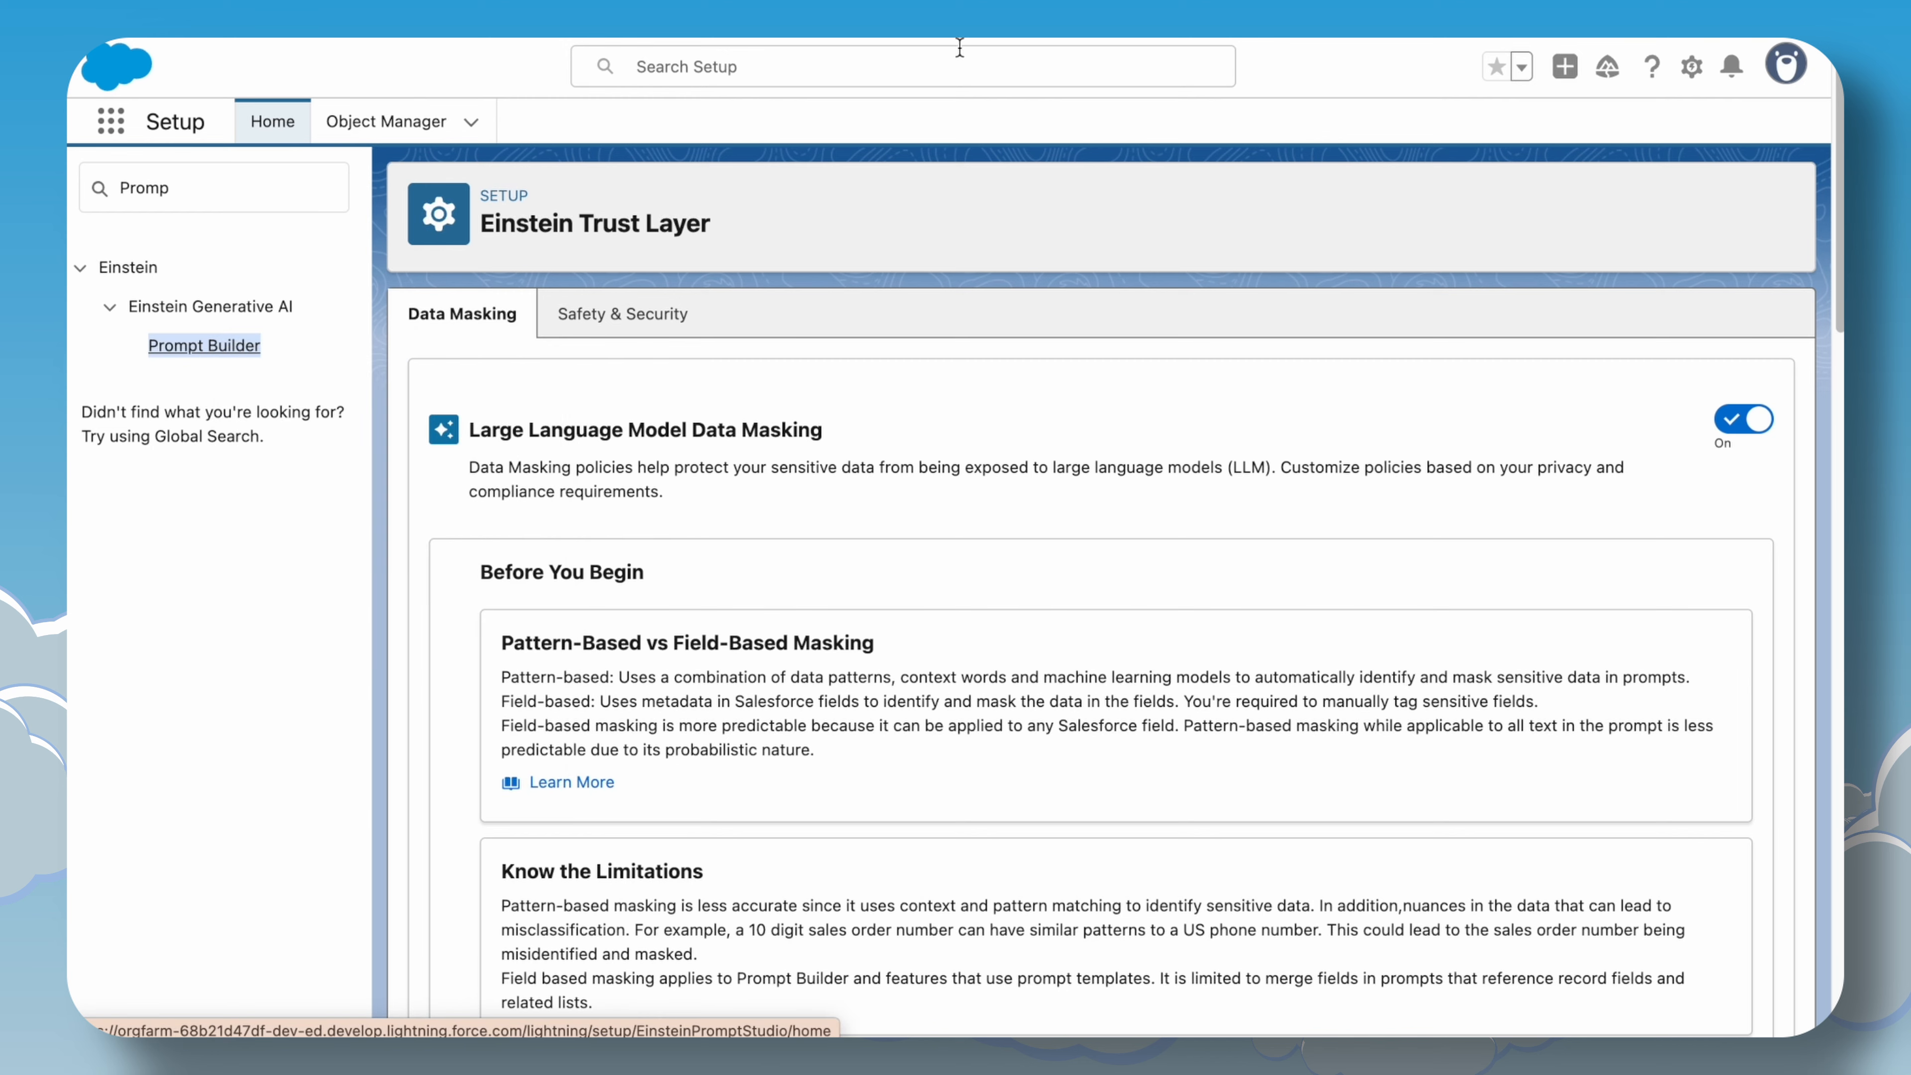
{"action": "left_click", "coordinate": [982, 9]}
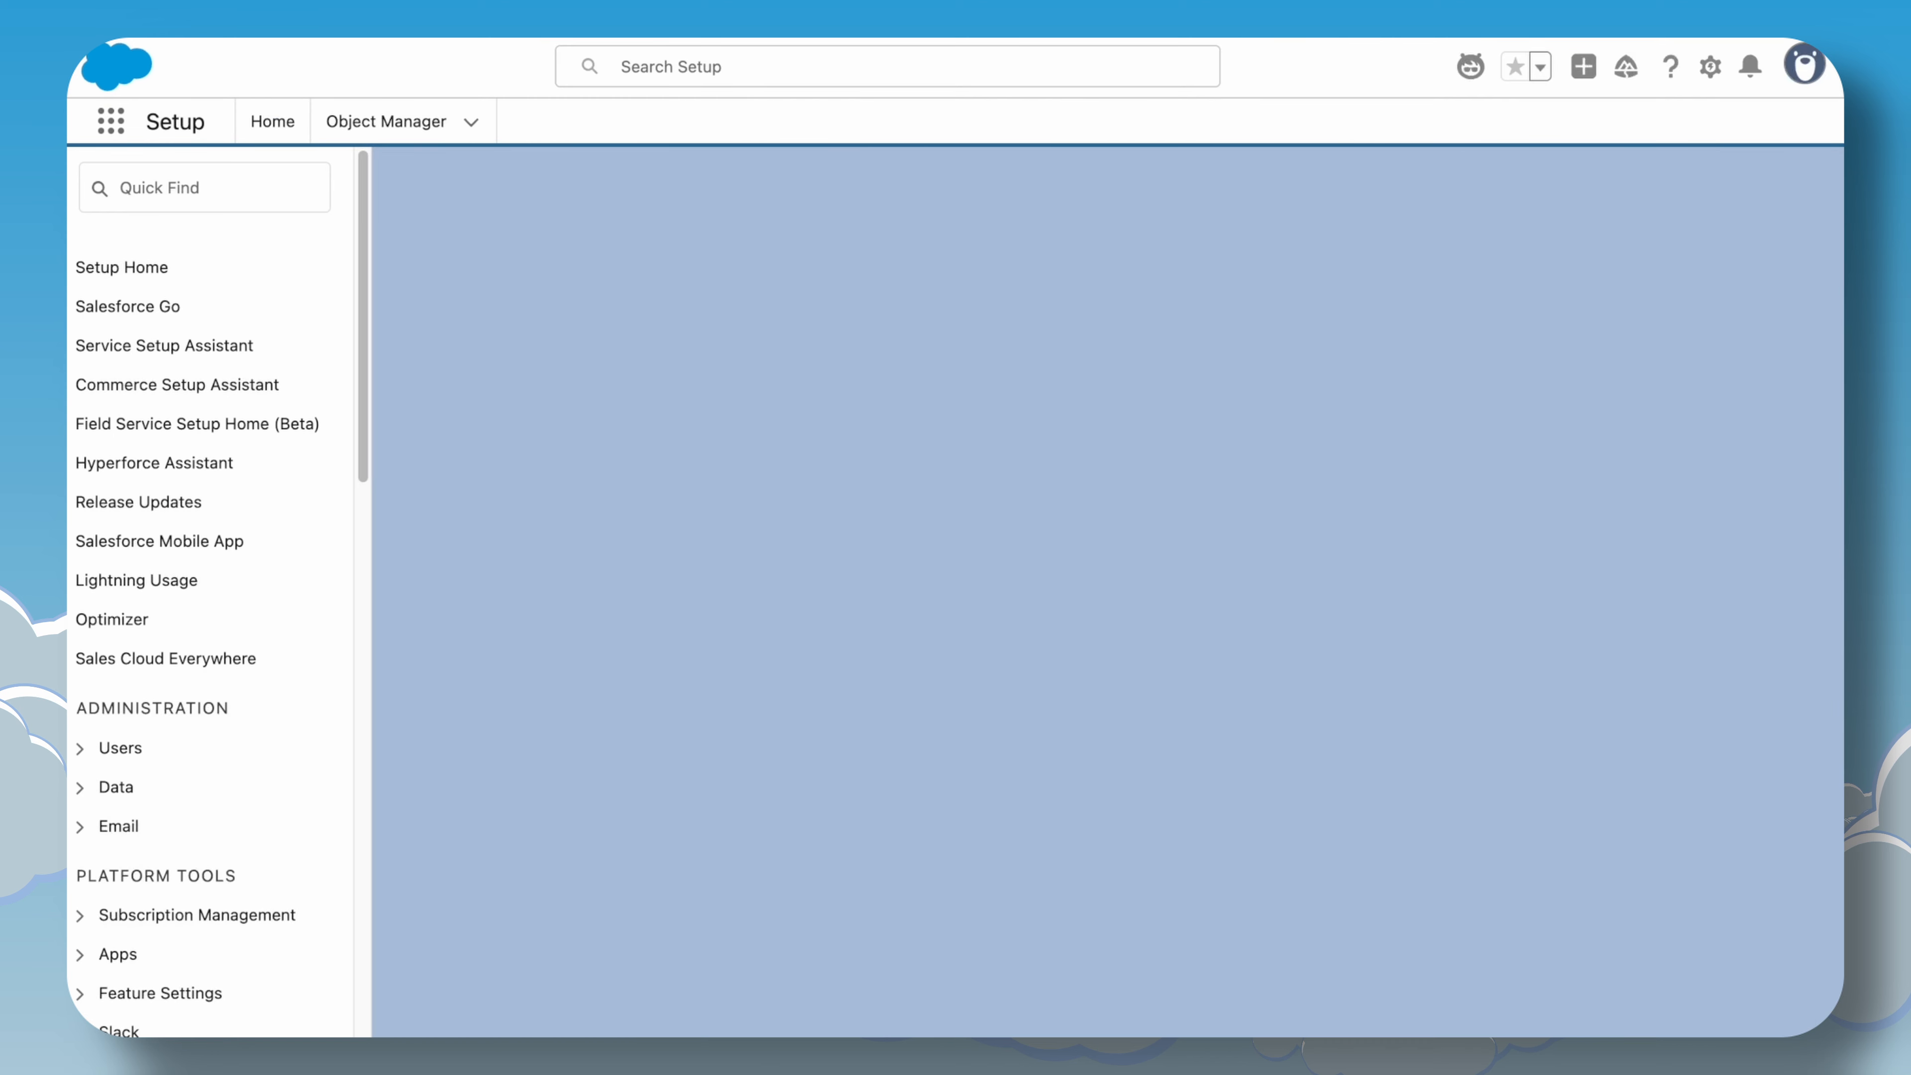
Open the Customer Summary prompt template from the prompt templates list.
{"action": "scroll", "coordinate": [781, 798], "scroll_direction": "down", "scroll_amount": 5}
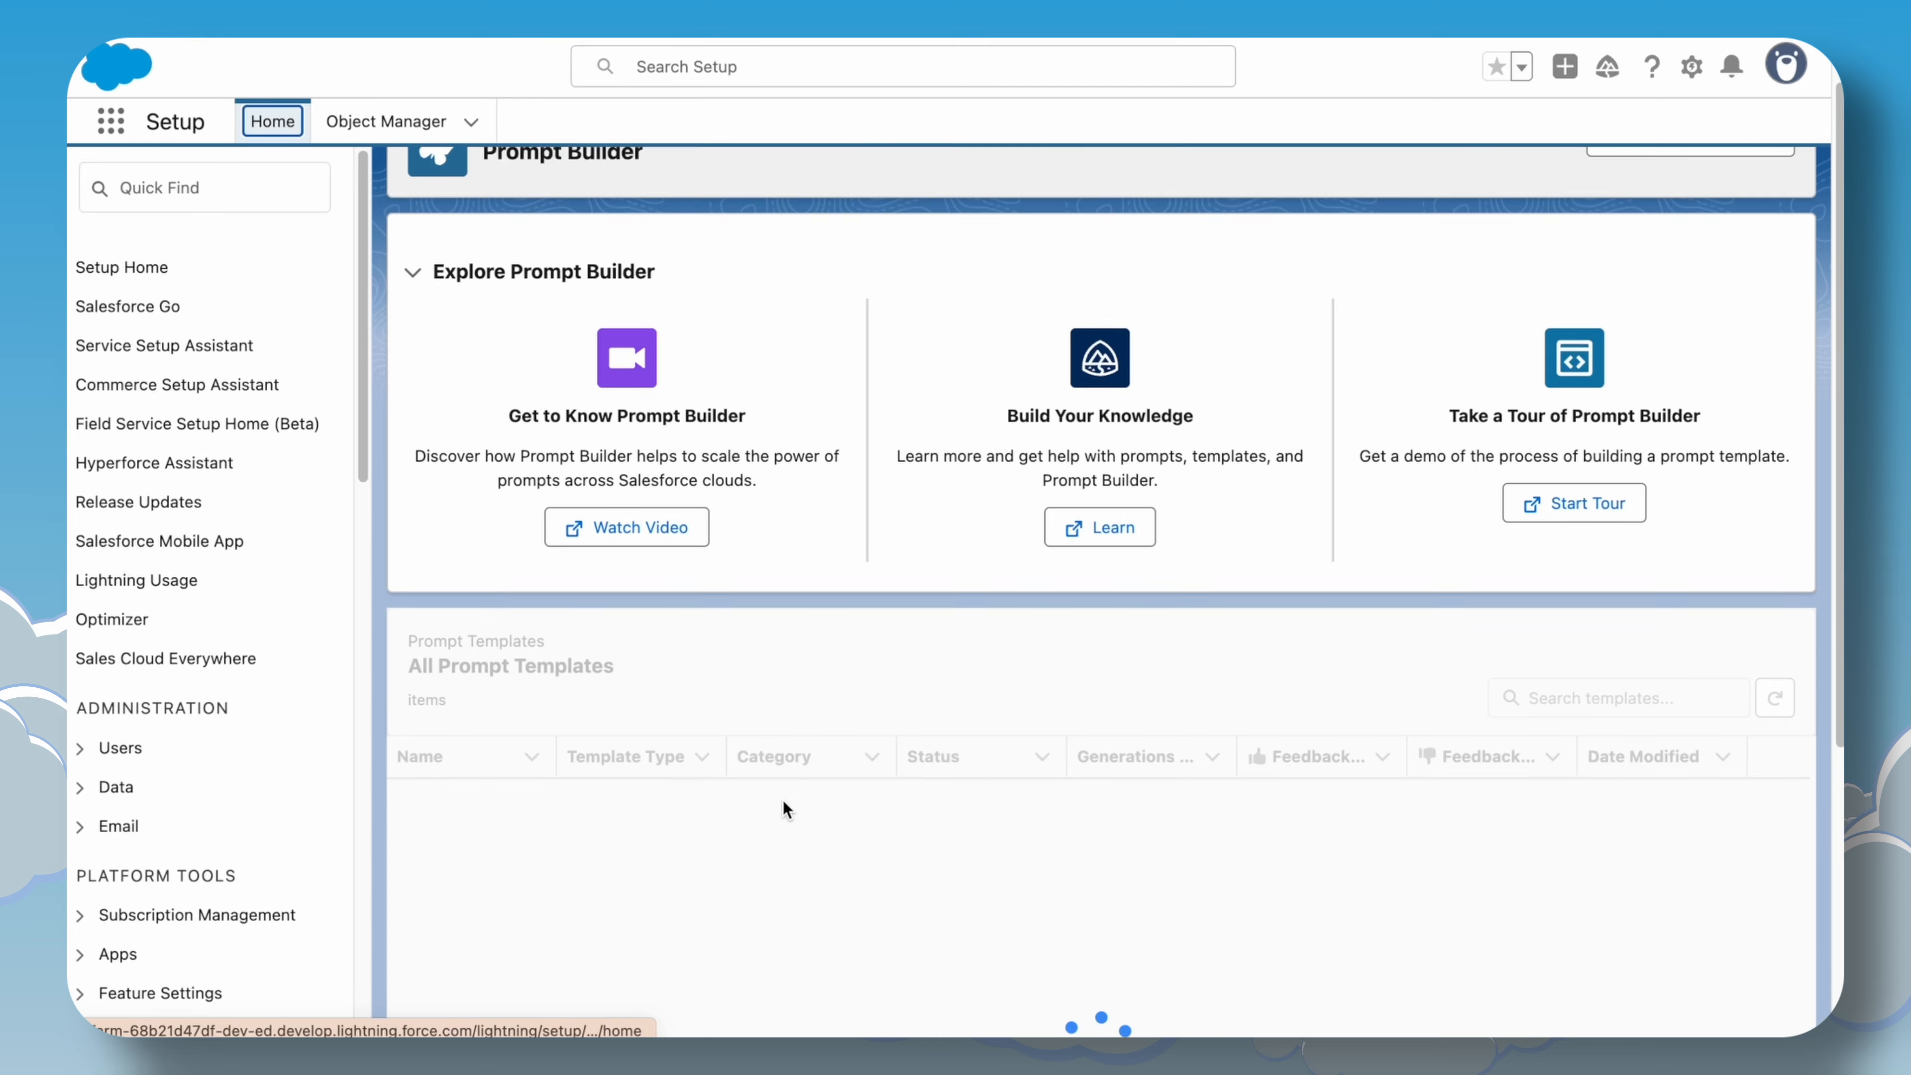
{"action": "scroll", "coordinate": [735, 824], "scroll_direction": "down", "scroll_amount": 2}
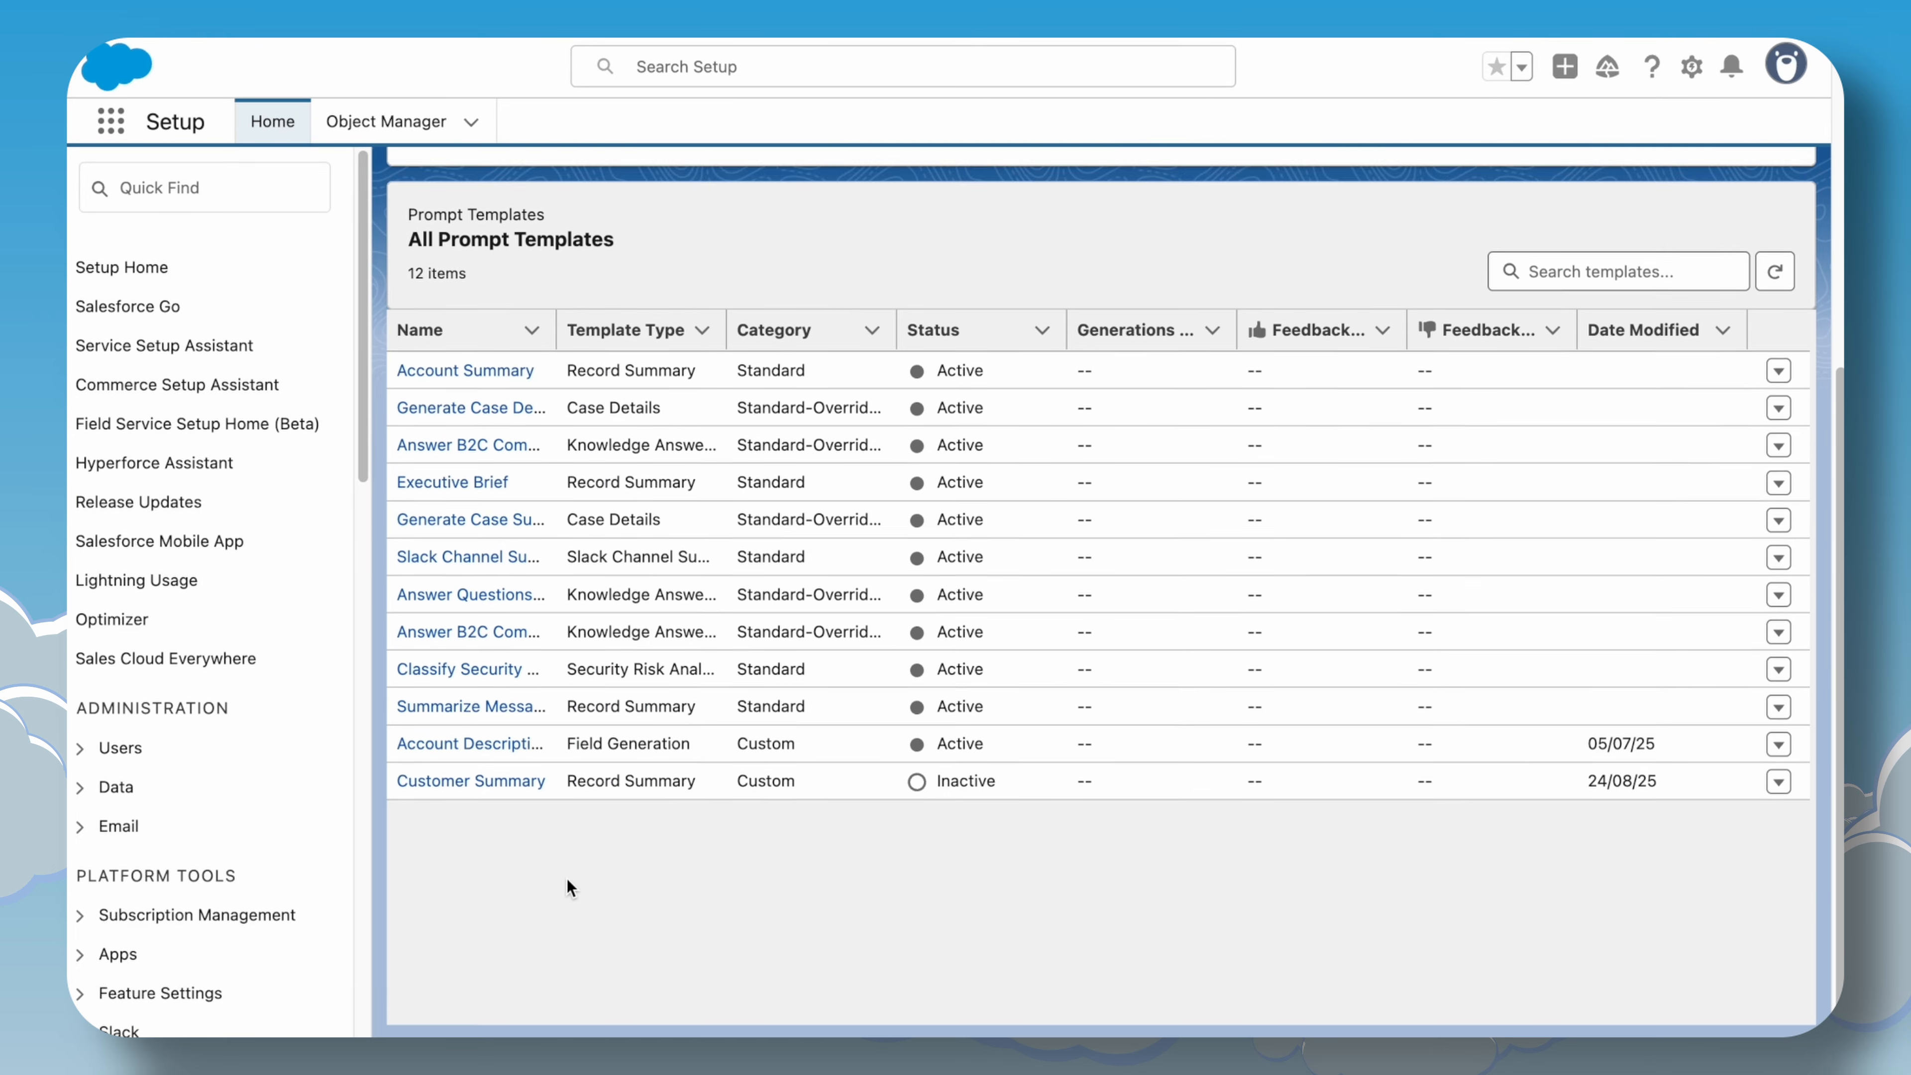
{"action": "left_click", "coordinate": [511, 772]}
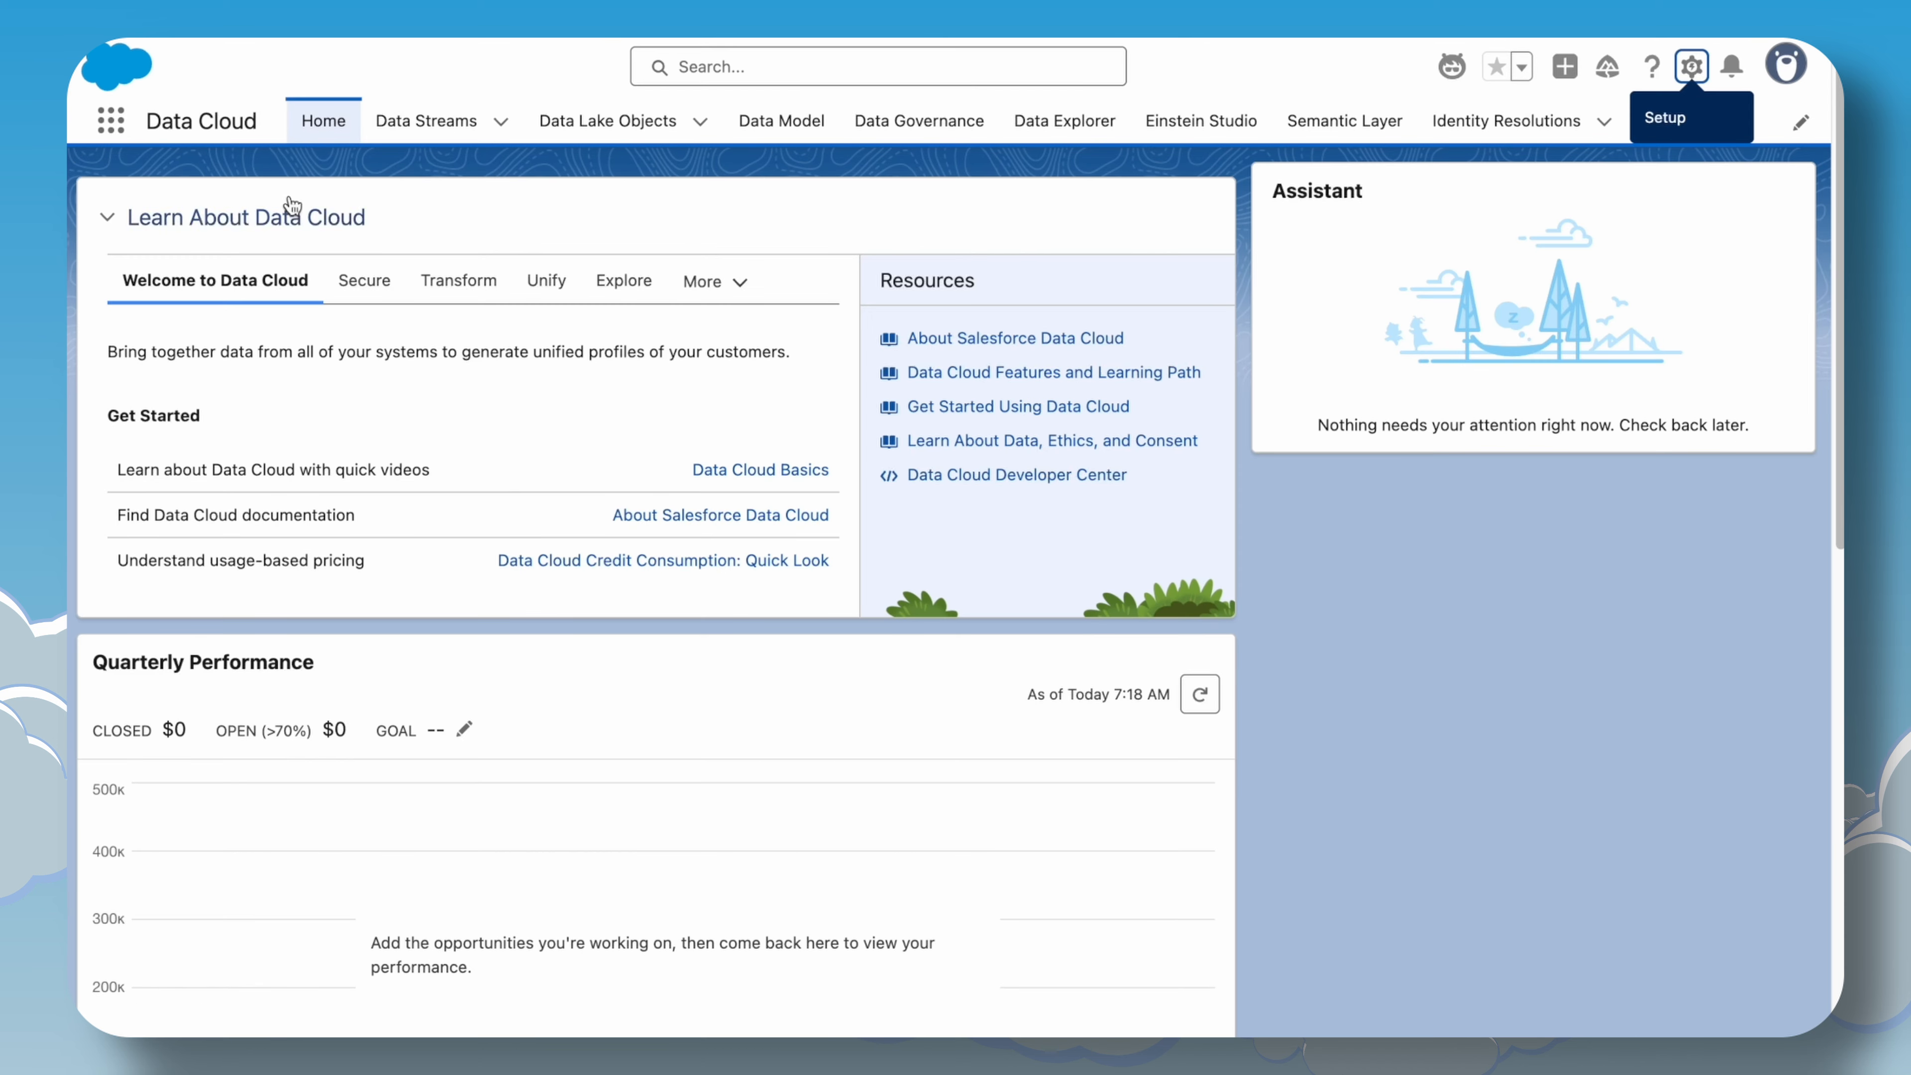
Open Customer Profiles from the App Launcher by searching for customer.
{"action": "left_click", "coordinate": [111, 121]}
{"action": "type", "text": "custo"}
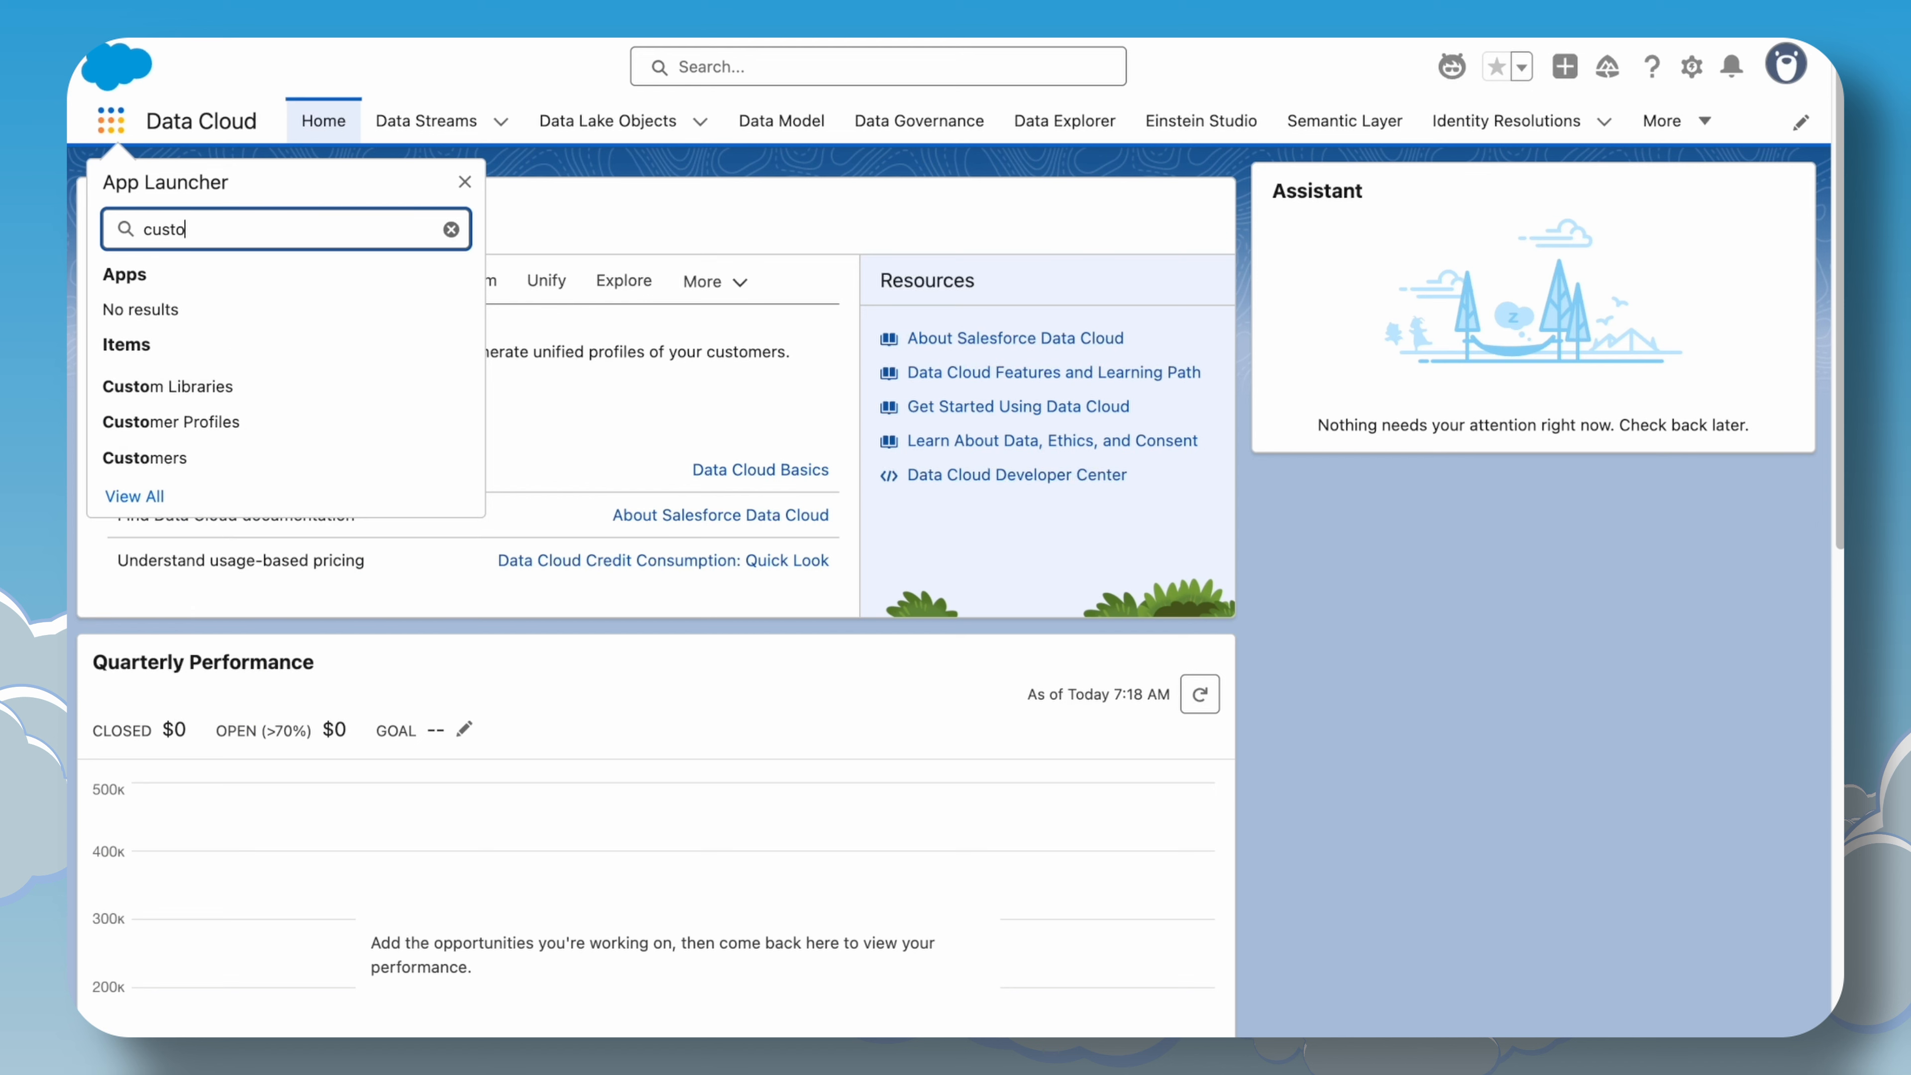
{"action": "type", "text": "mer"}
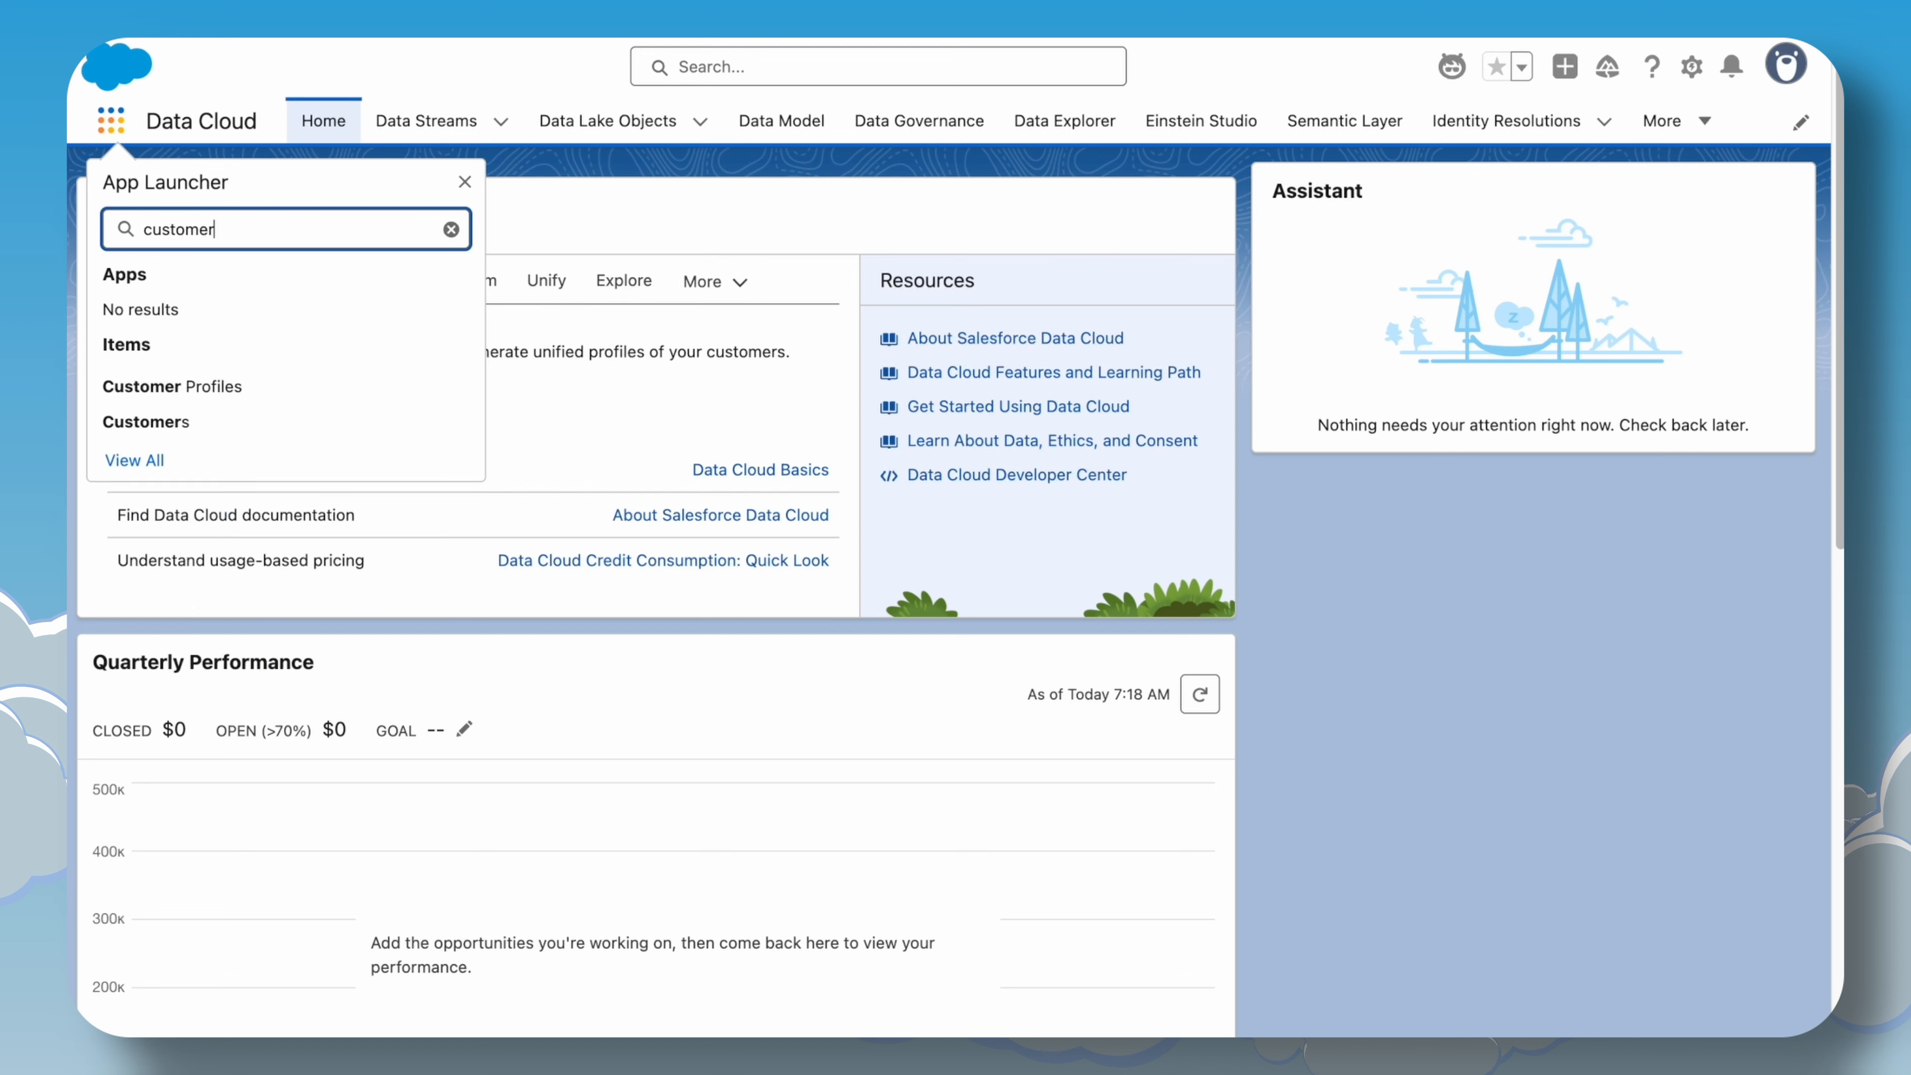
{"action": "left_click", "coordinate": [201, 386]}
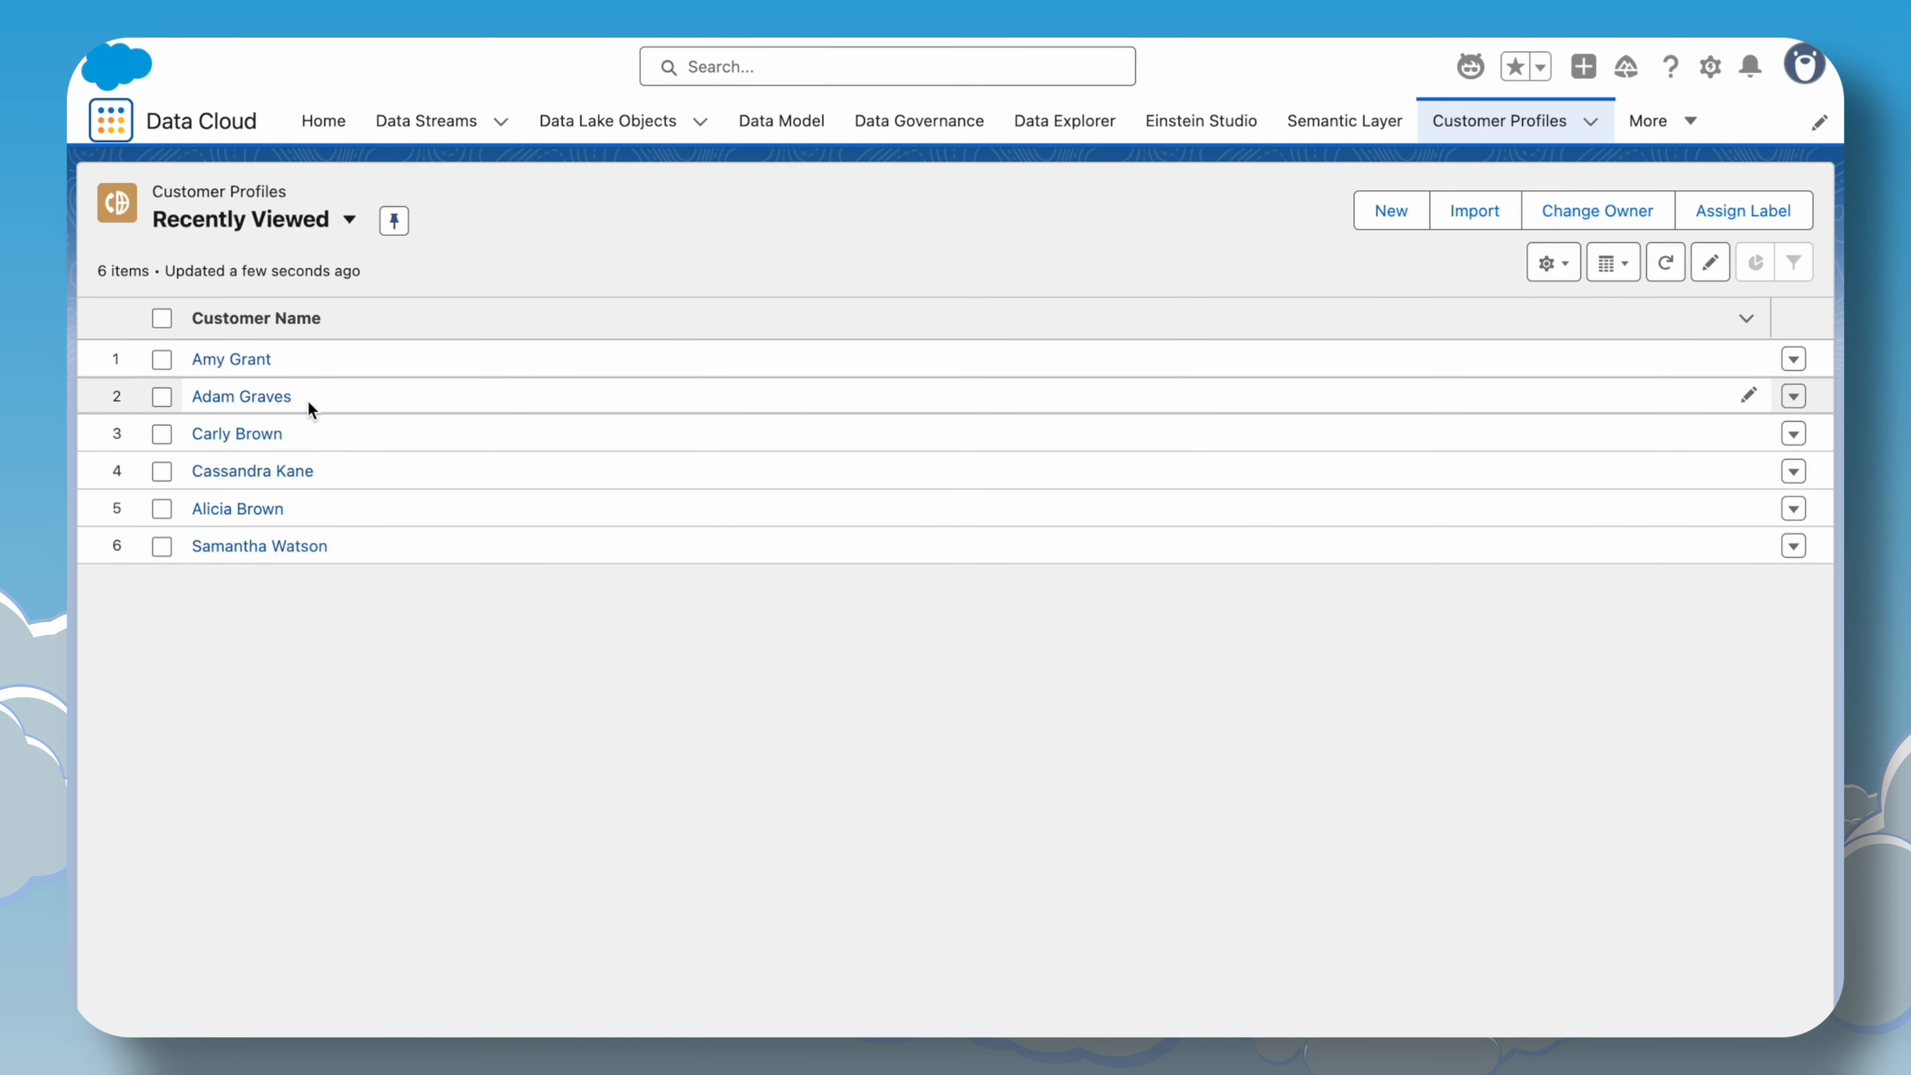
Switch the Customer Profiles list view to All and open the first customer's record.
{"action": "left_click", "coordinate": [251, 238]}
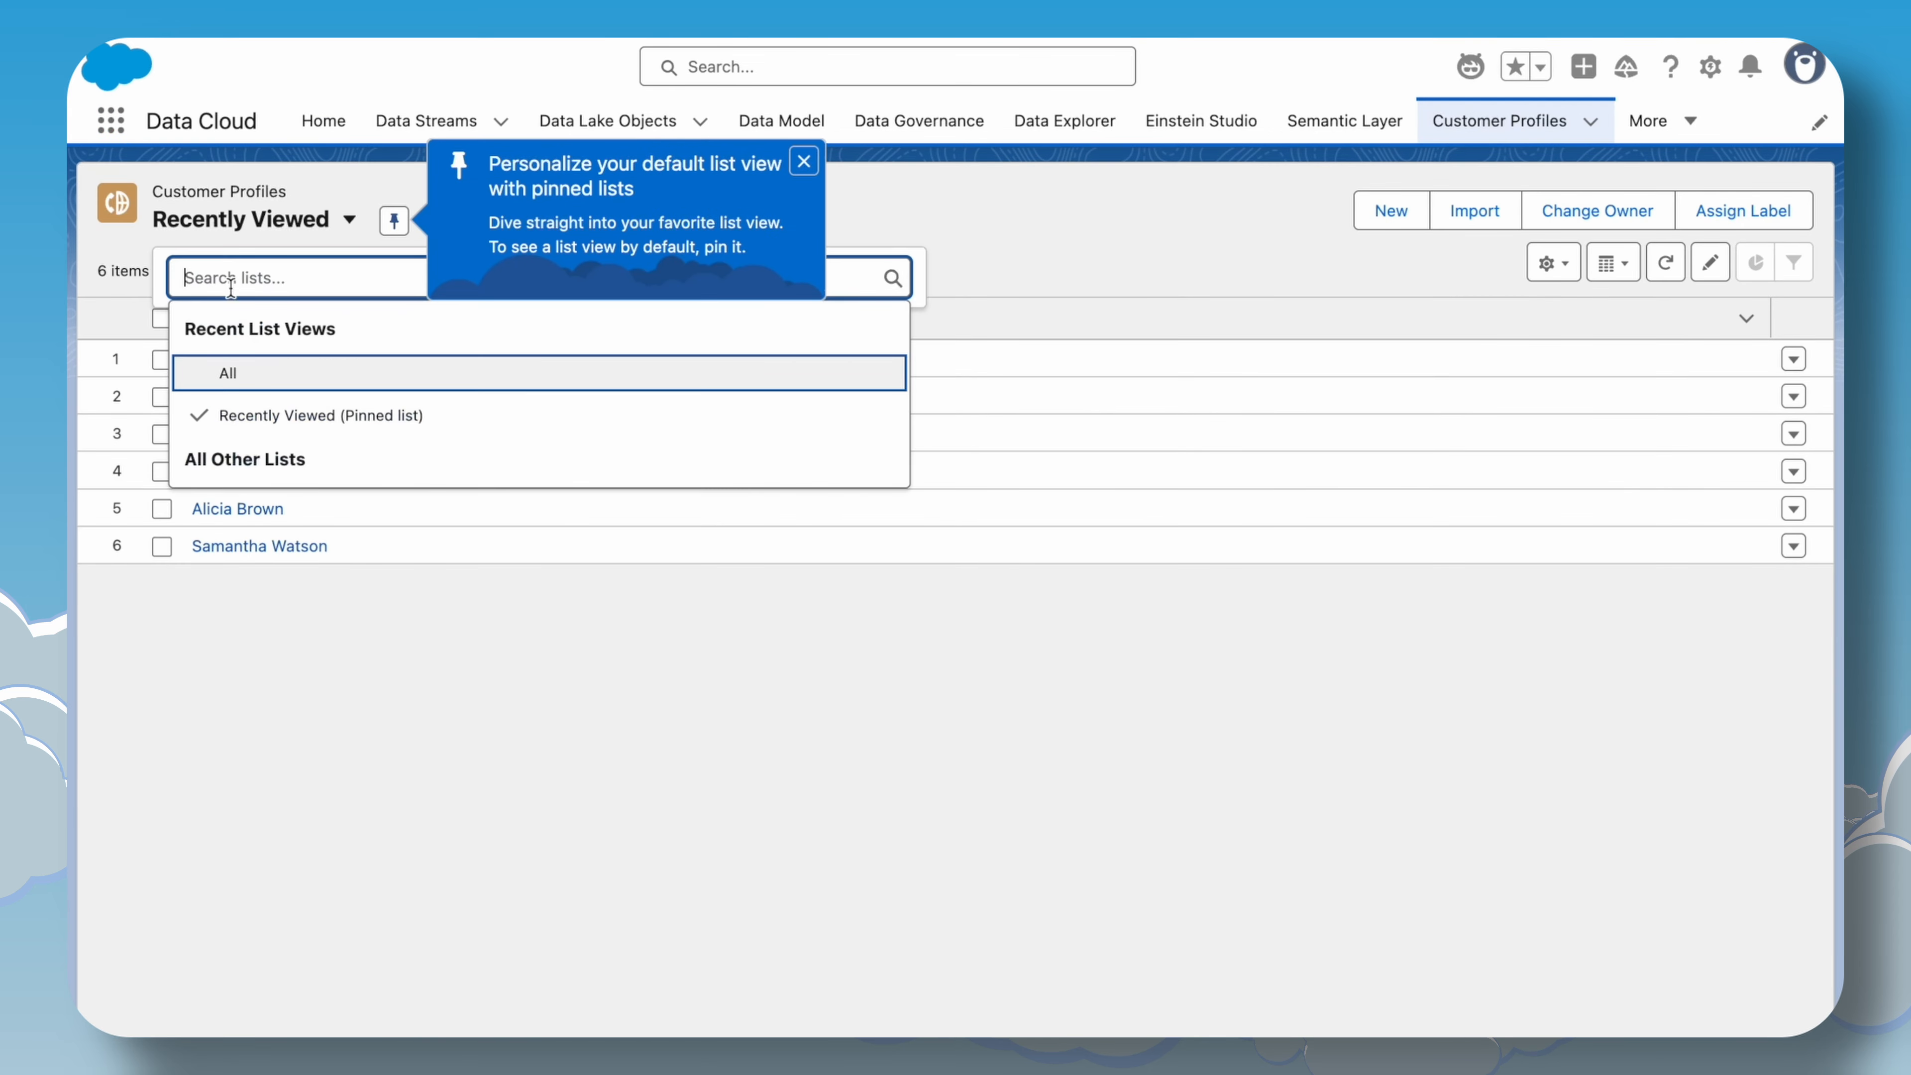
{"action": "left_click", "coordinate": [265, 368]}
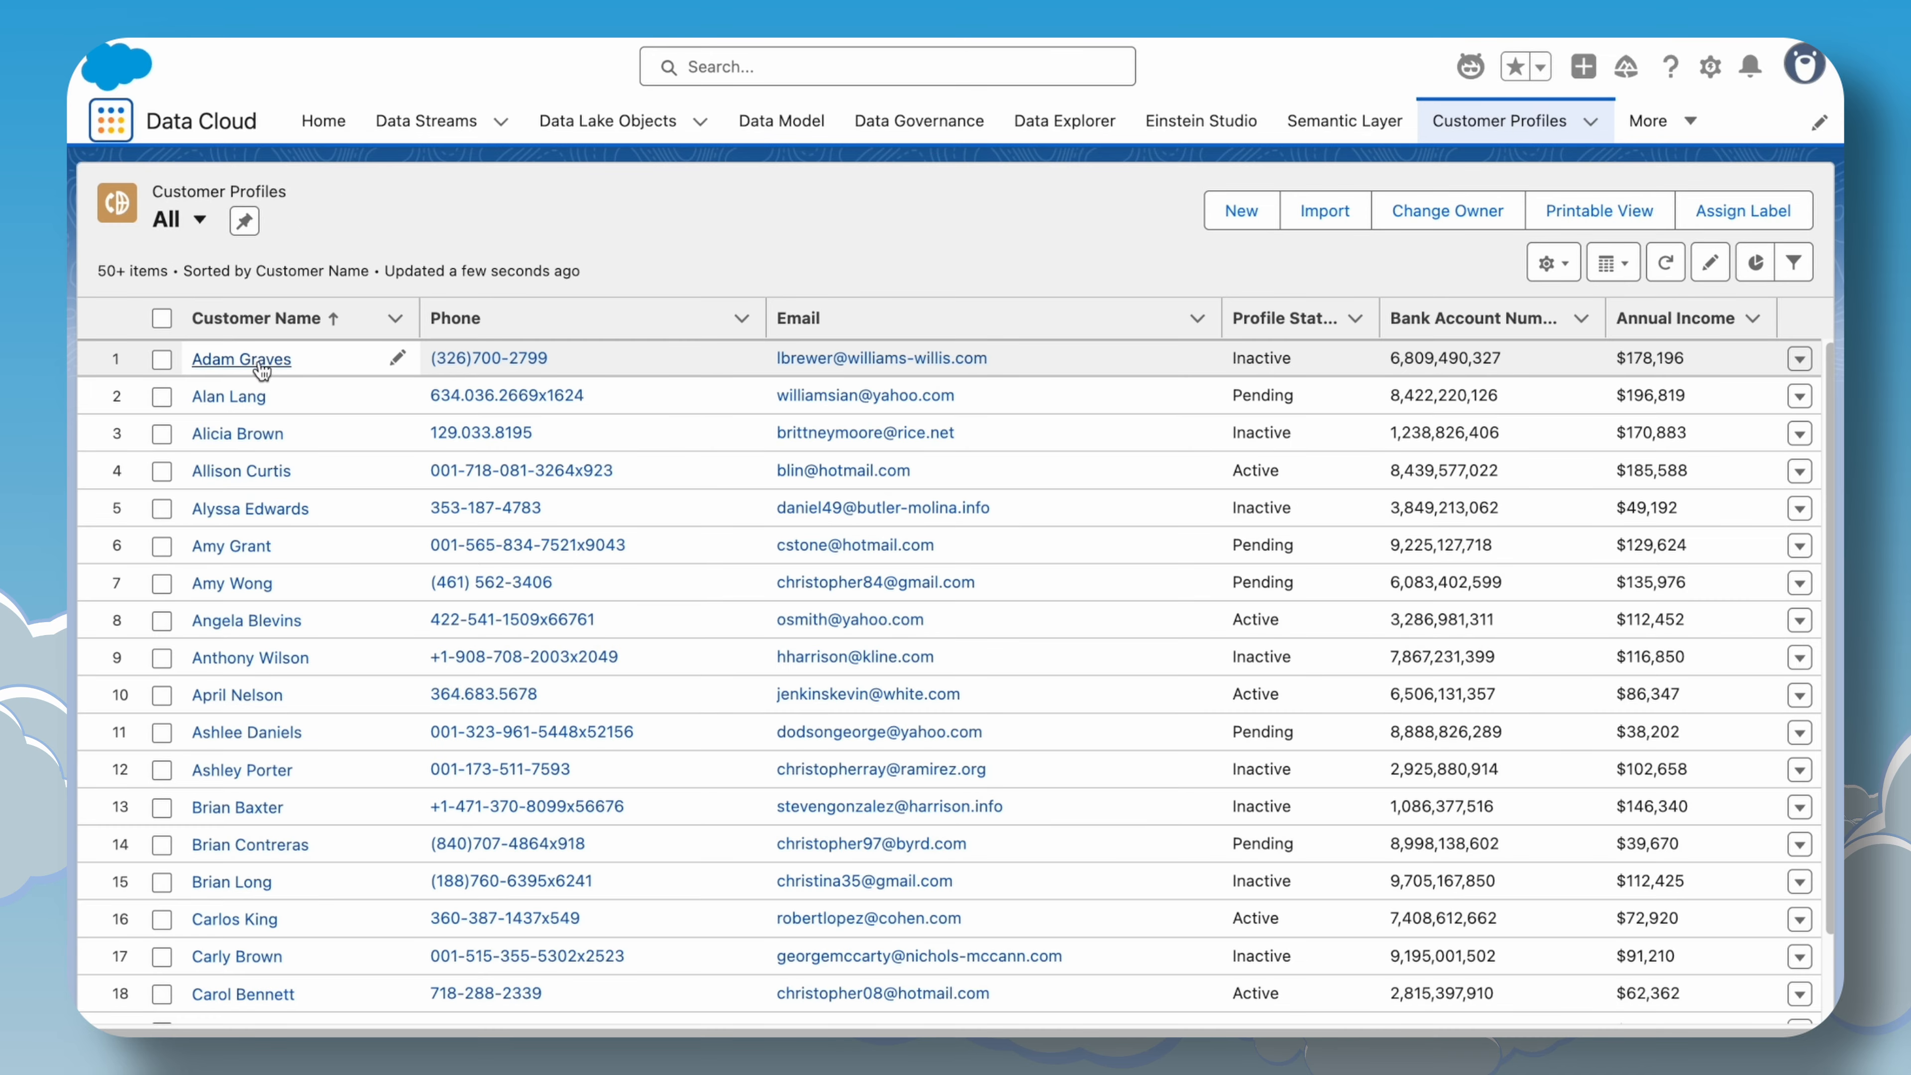
{"action": "left_click", "coordinate": [260, 364]}
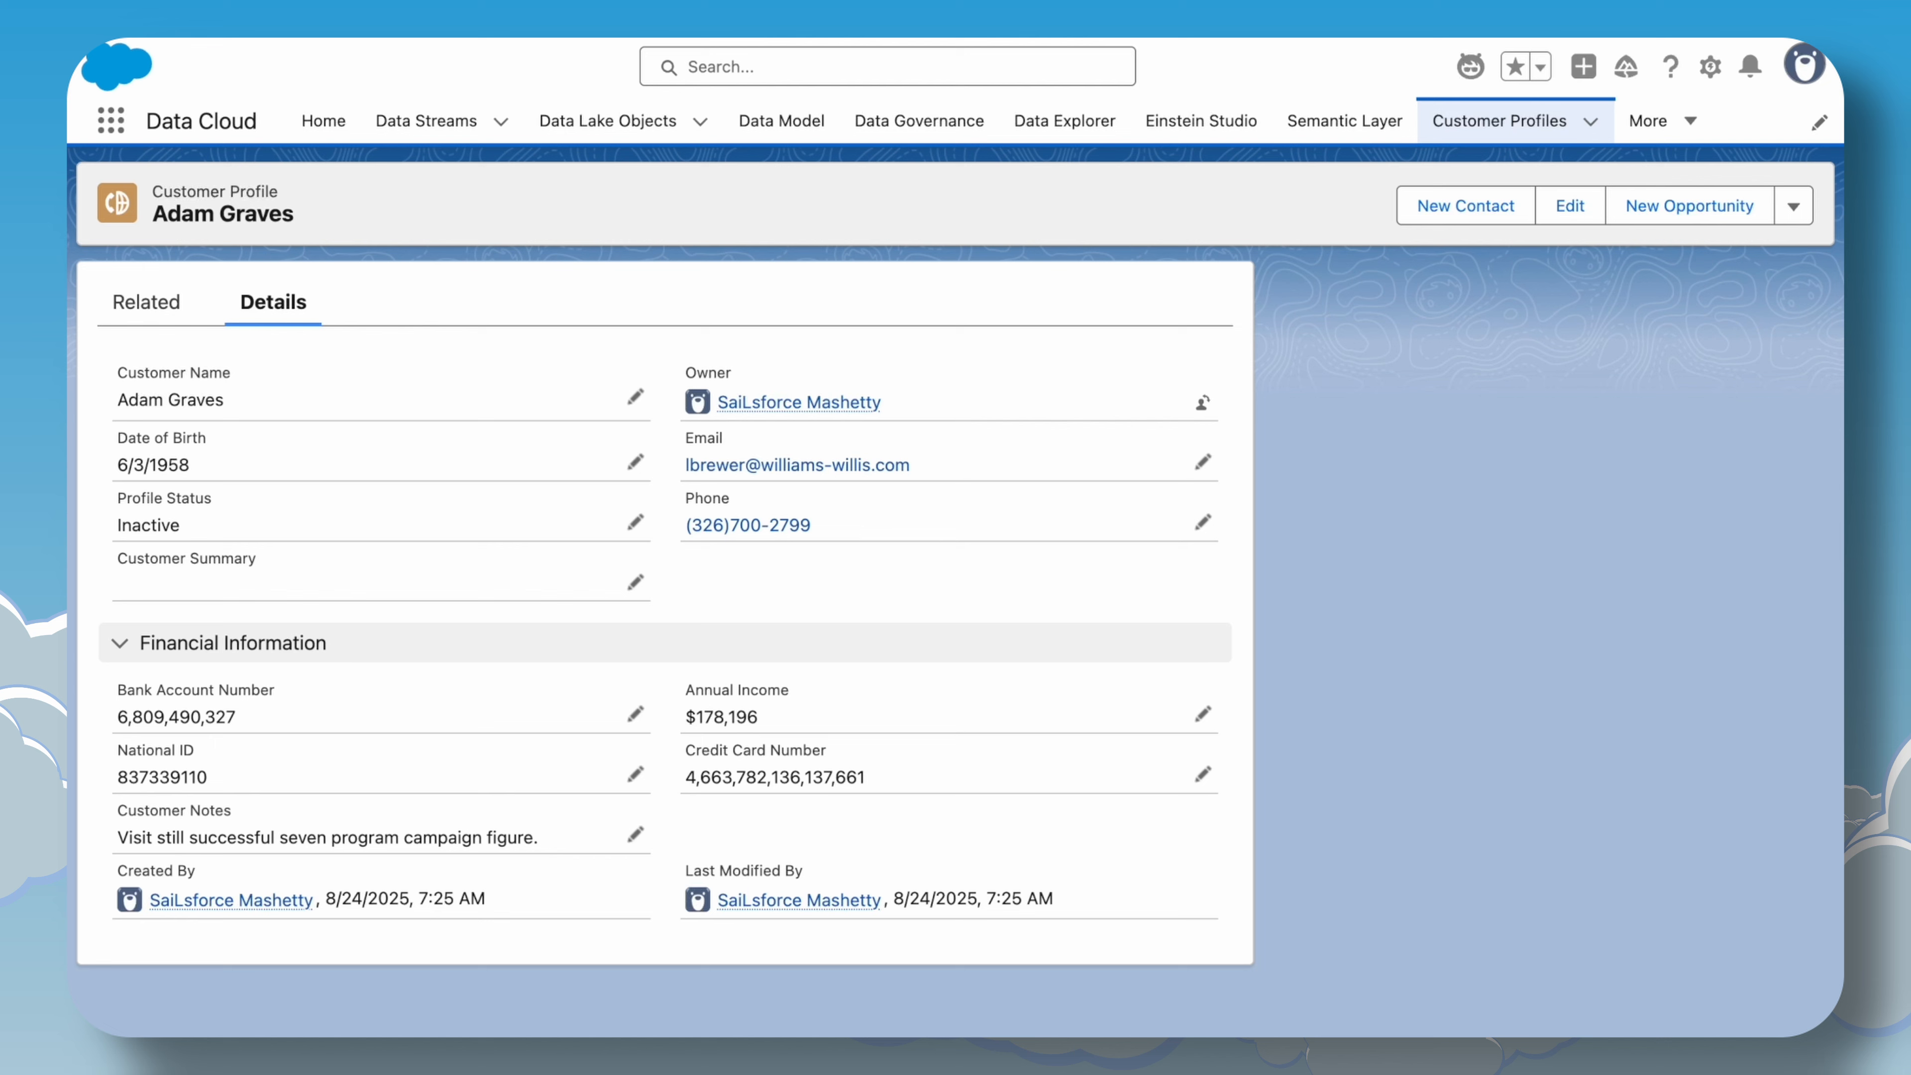
Examine the Customer Details merge fields in the Customer Summary prompt text.
{"action": "mouse_move", "coordinate": [827, 39]}
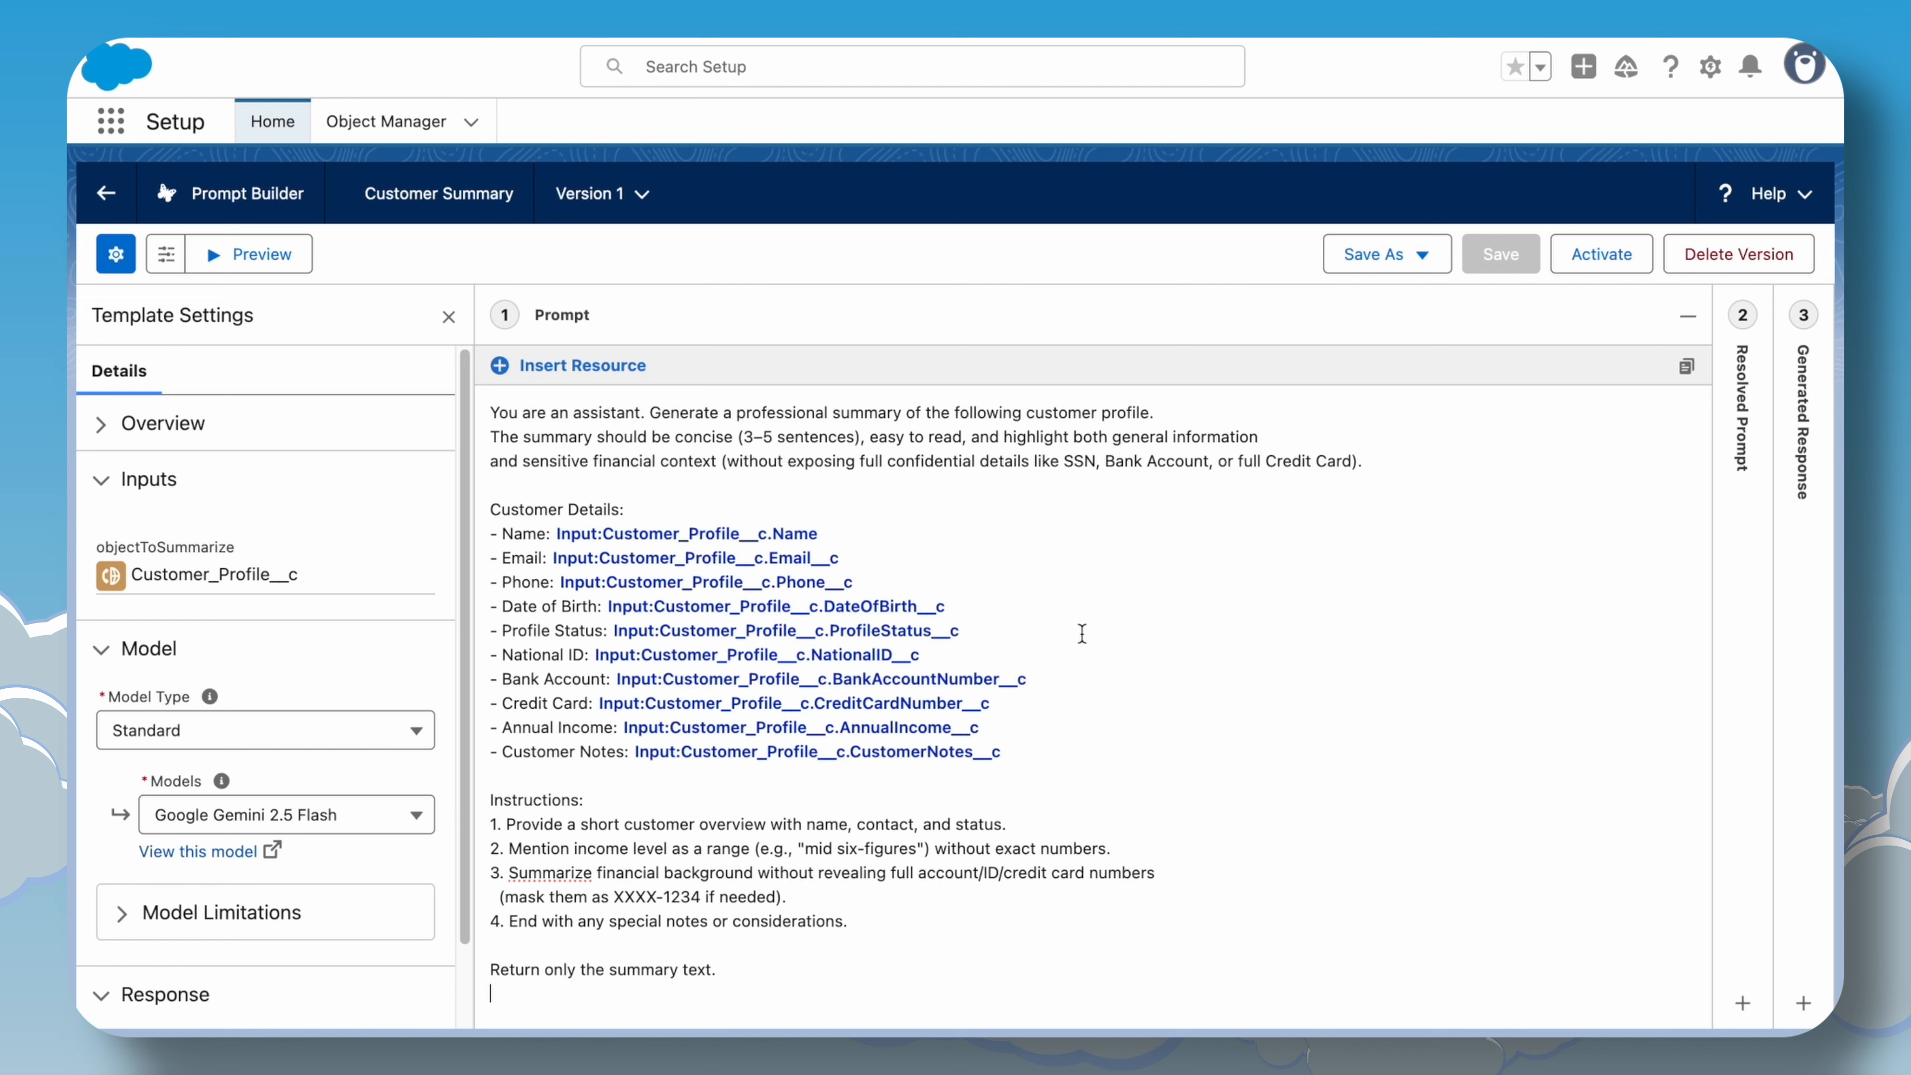
{"action": "left_click_drag", "start_coordinate": [1070, 749], "coordinate": [662, 506]}
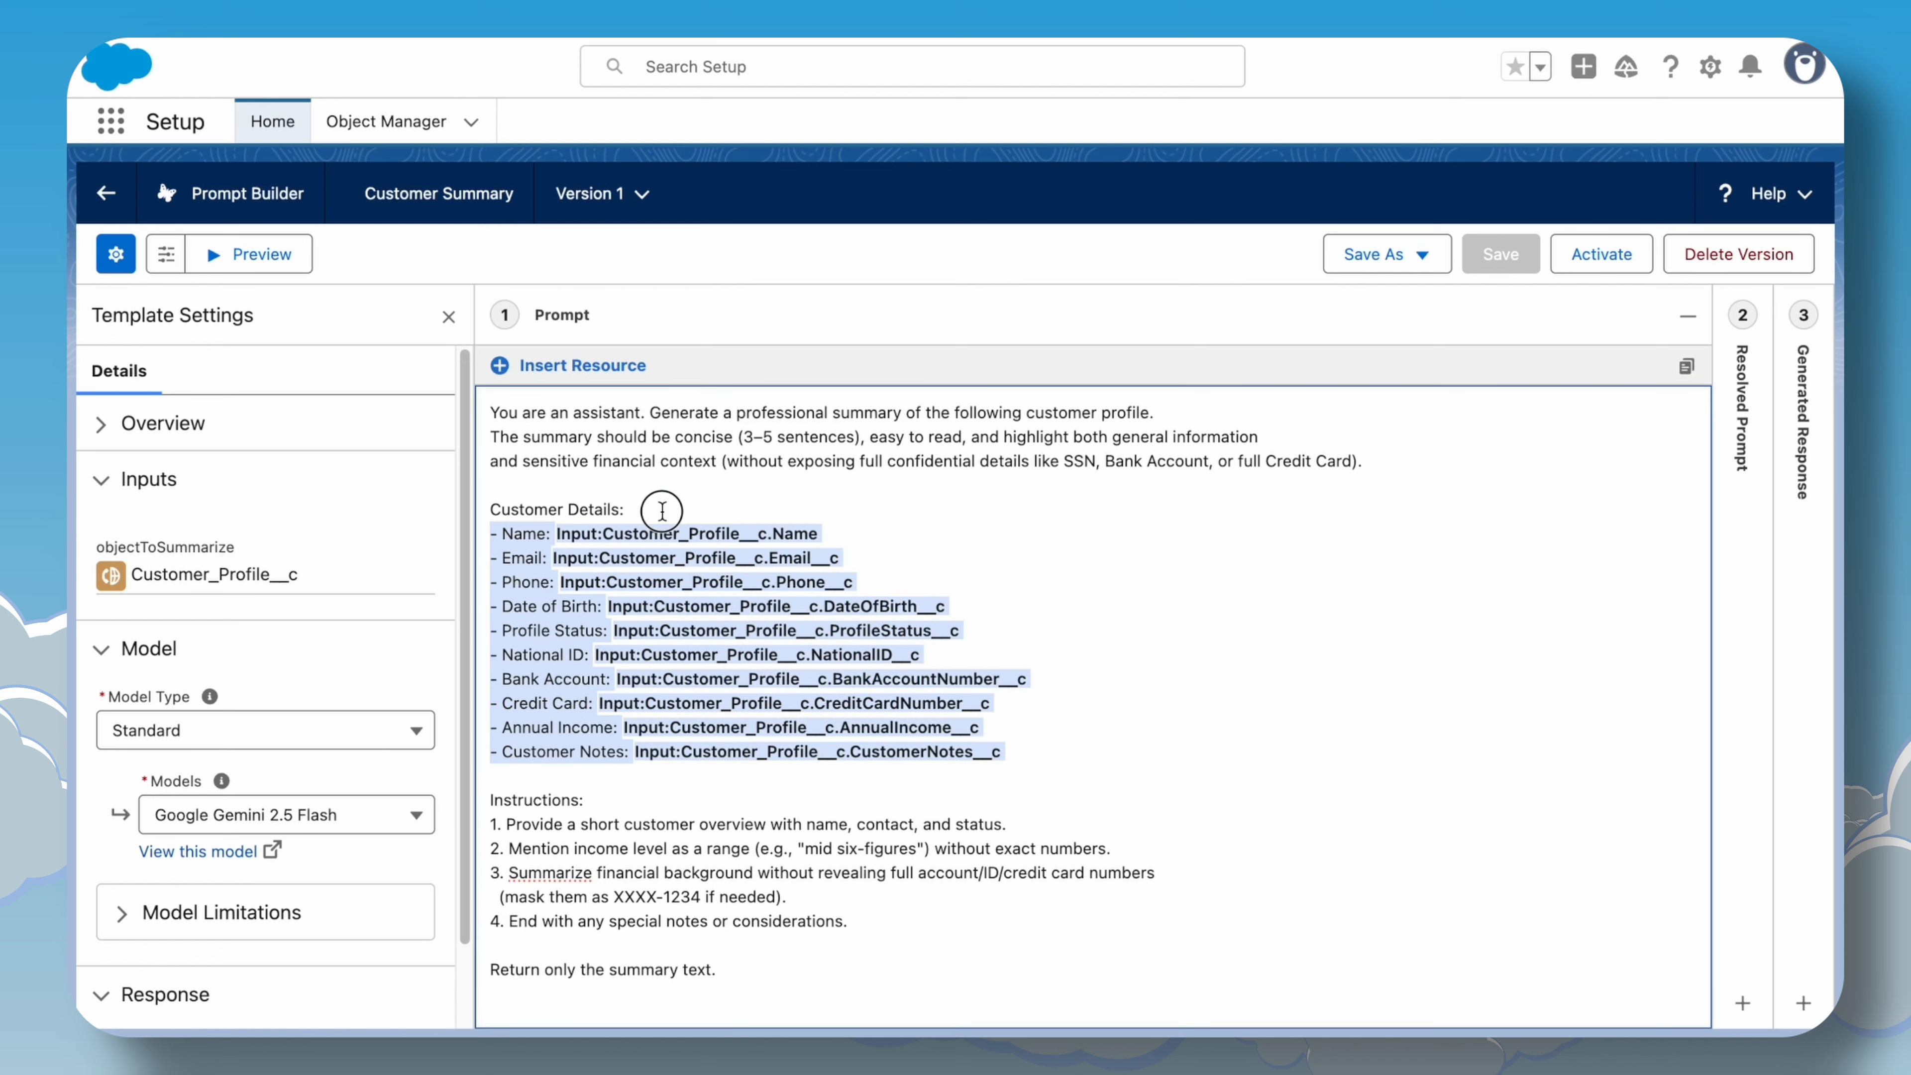
{"action": "left_click", "coordinate": [922, 498]}
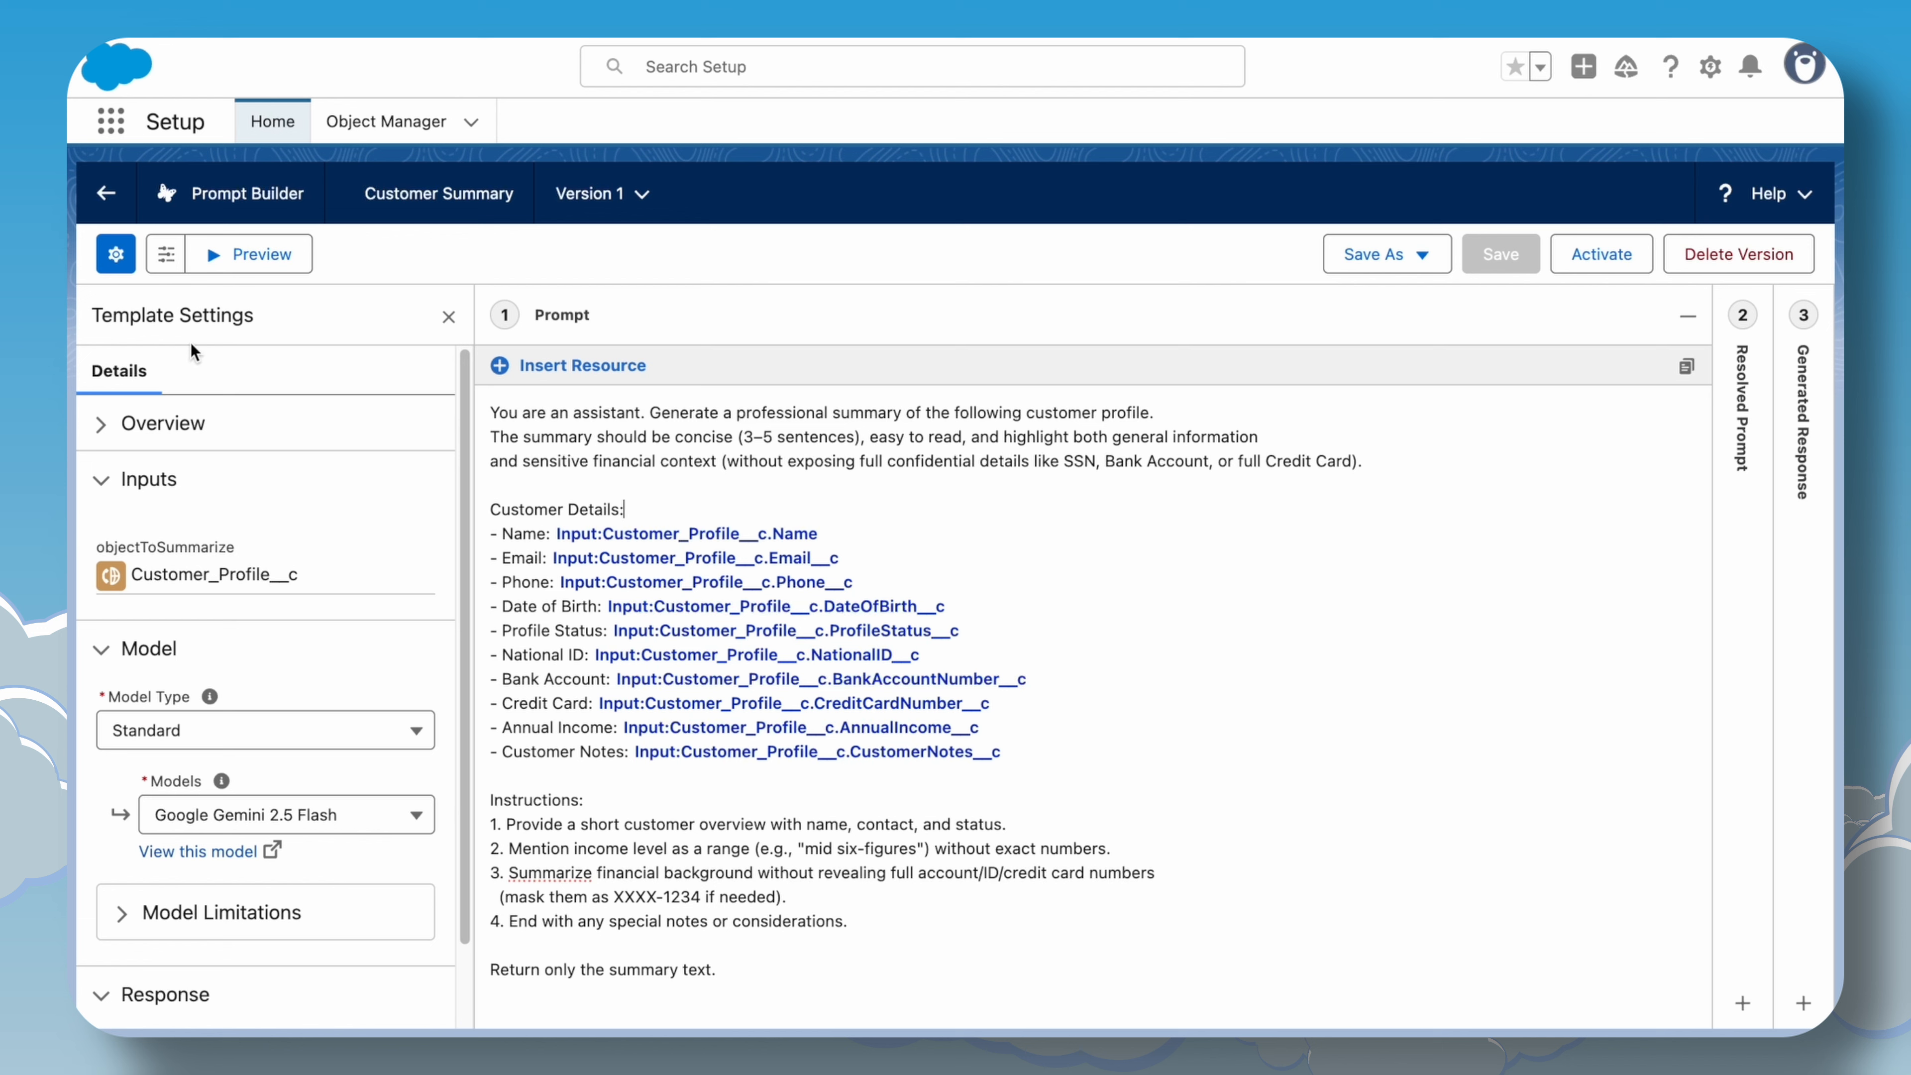
Preview the Customer Summary template with a selected Customer Profiles record as the input.
{"action": "left_click", "coordinate": [252, 259]}
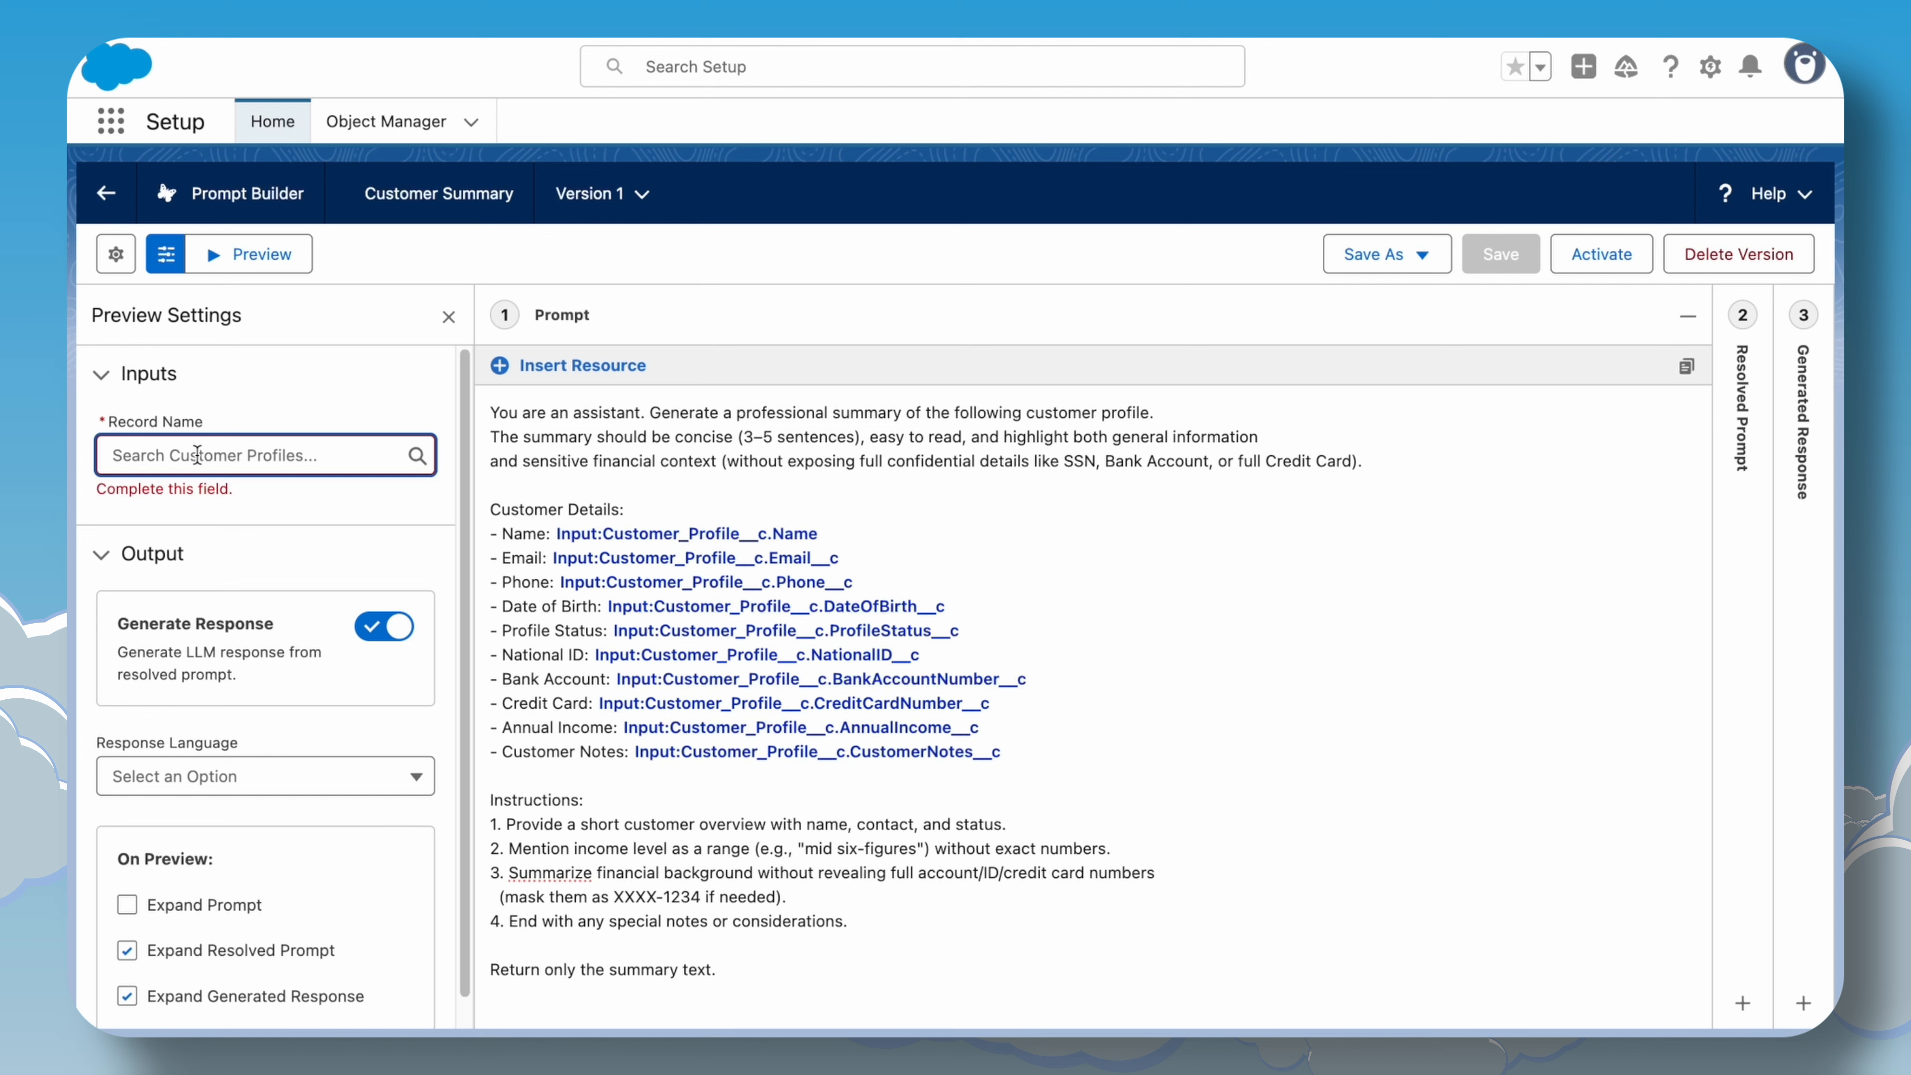
{"action": "type", "text": "amy"}
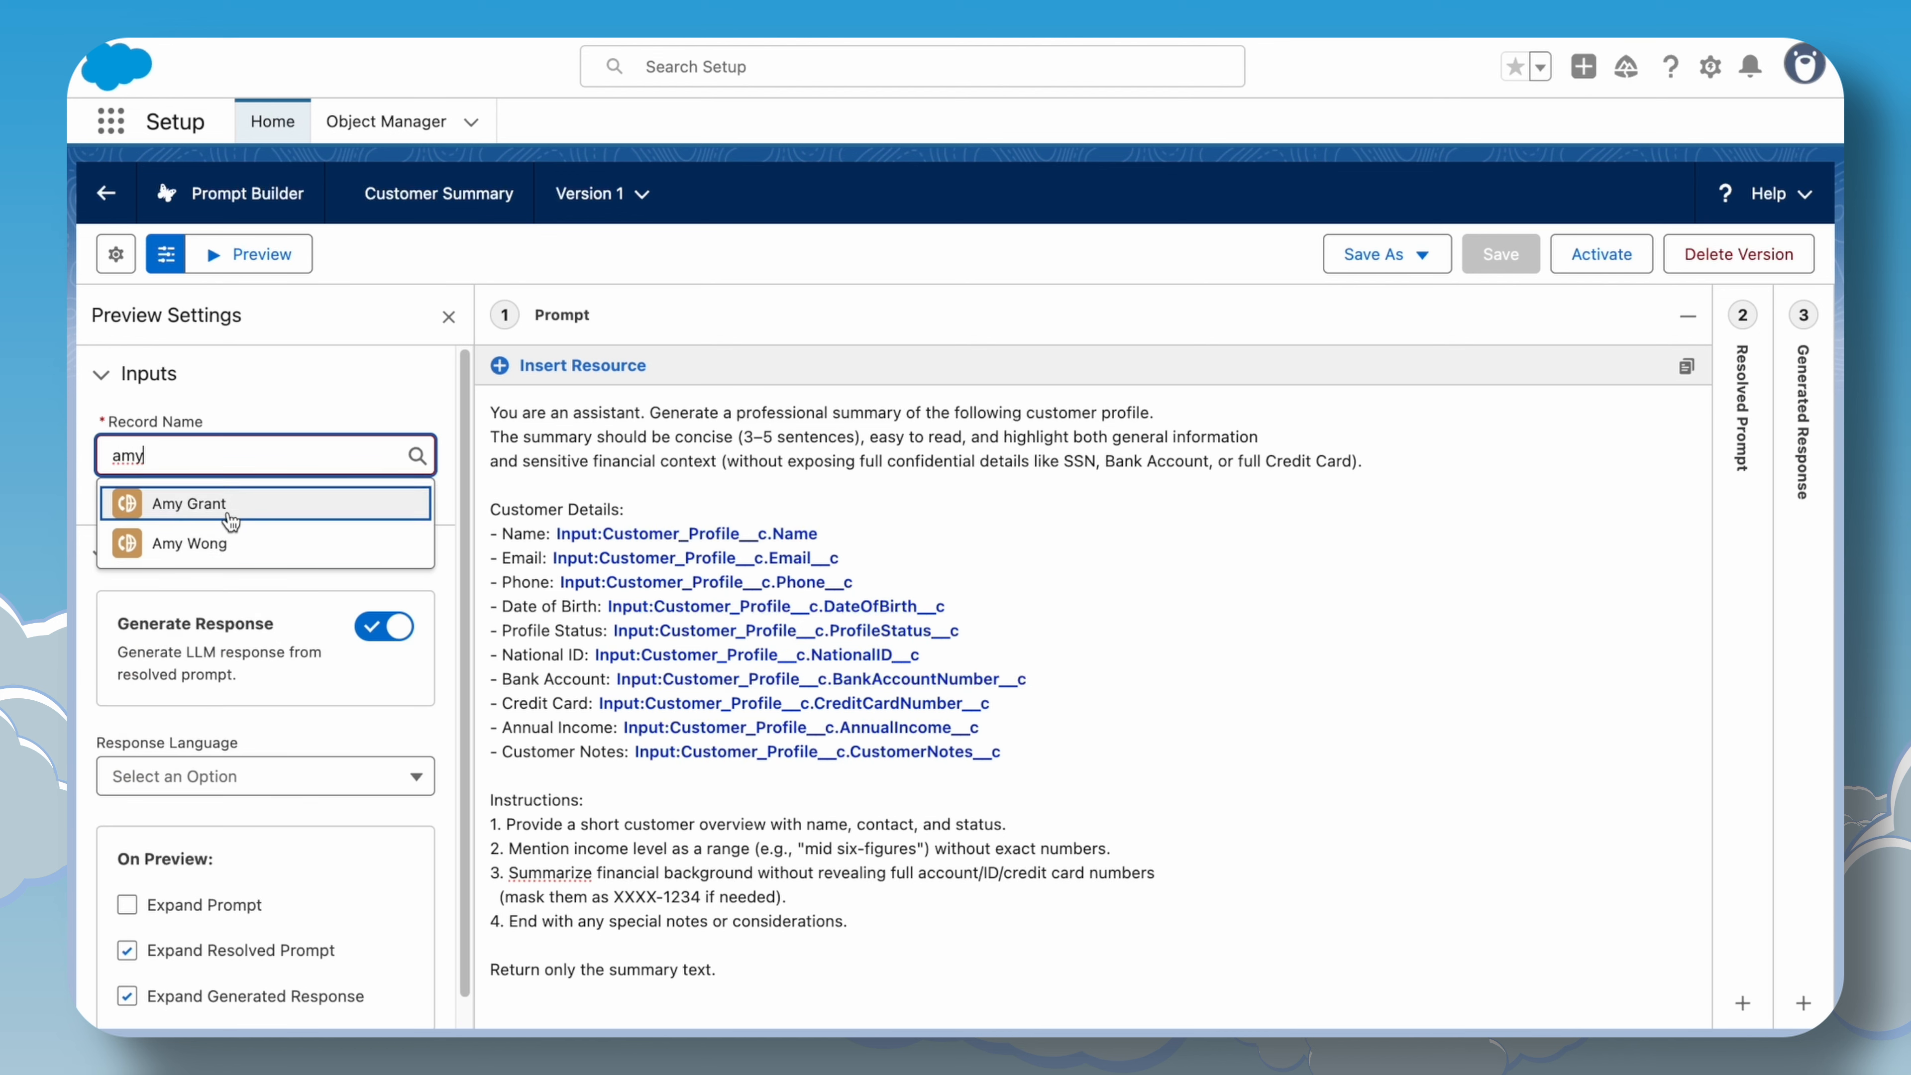
{"action": "left_click", "coordinate": [226, 515]}
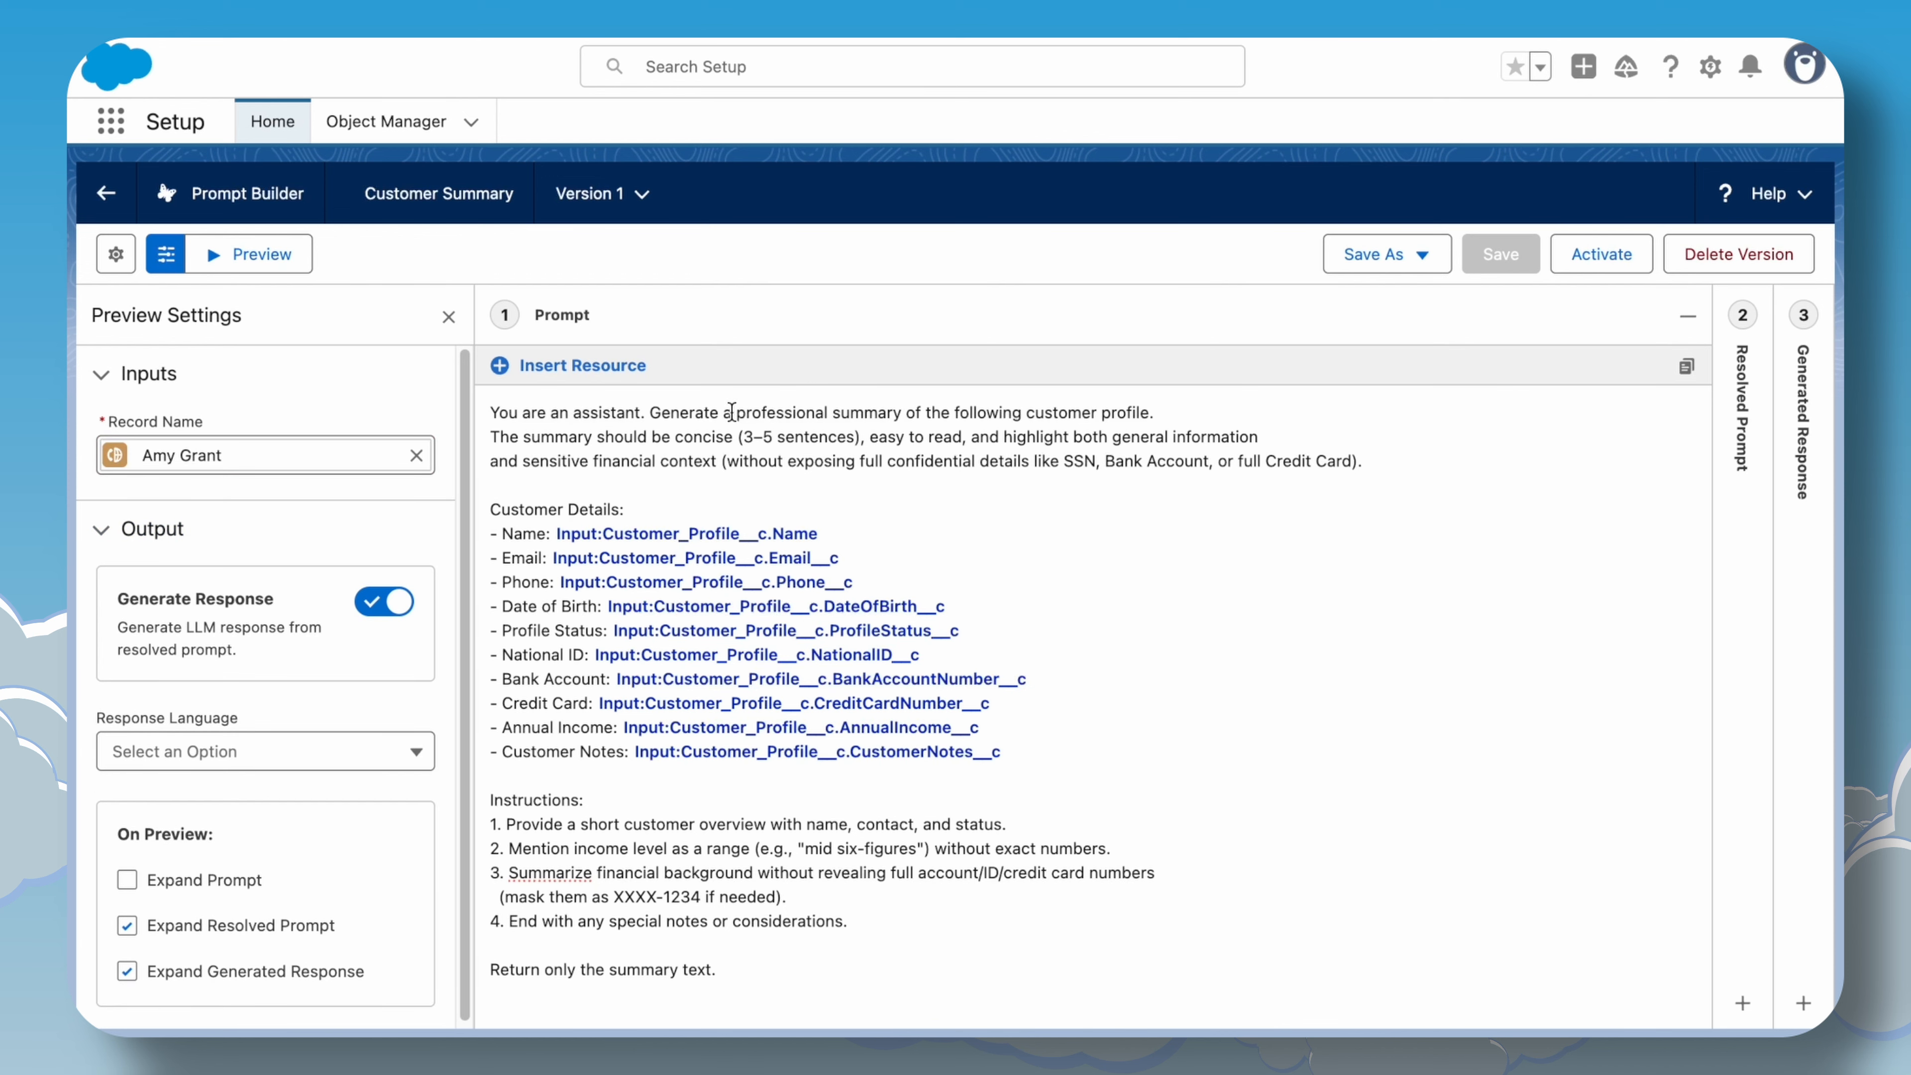
{"action": "left_click", "coordinate": [292, 263]}
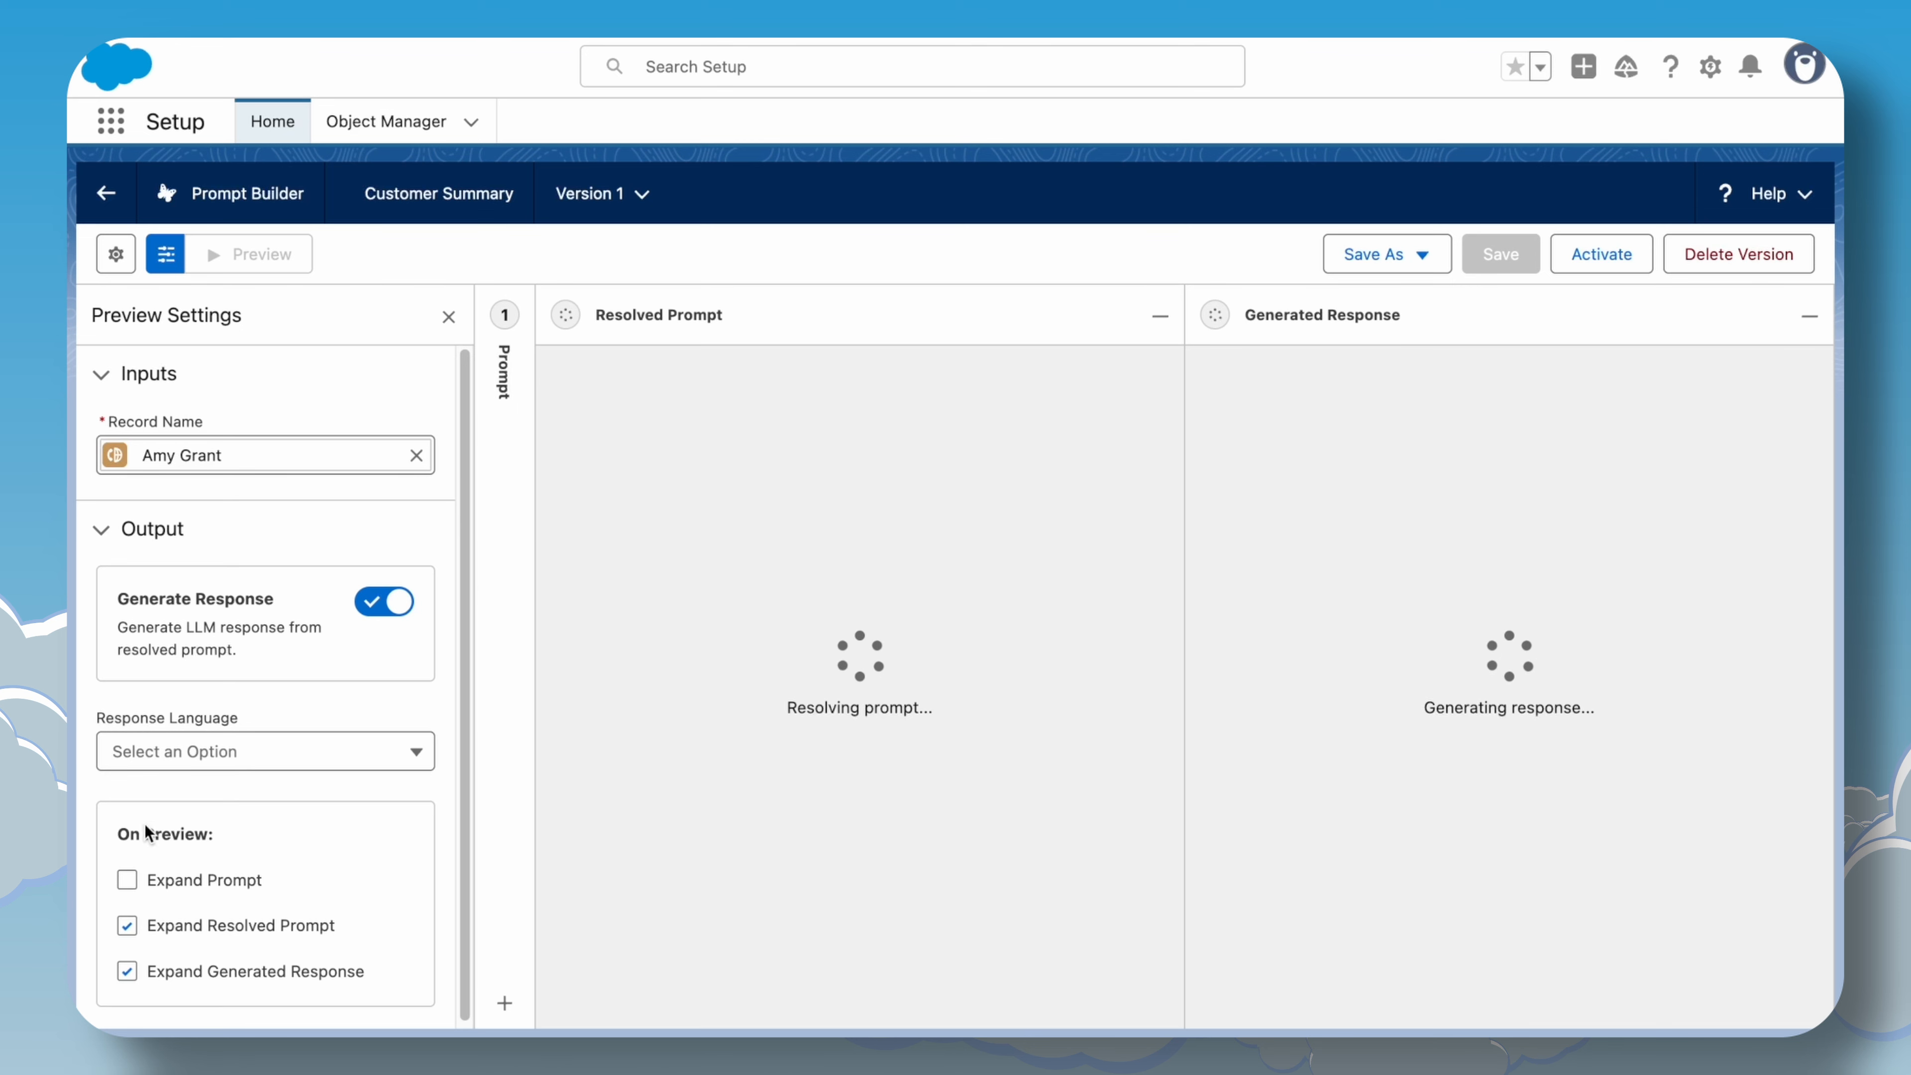
Enable Expand Prompt in the preview options and show the Prompt panel beside the resolved prompt.
{"action": "left_click", "coordinate": [125, 887]}
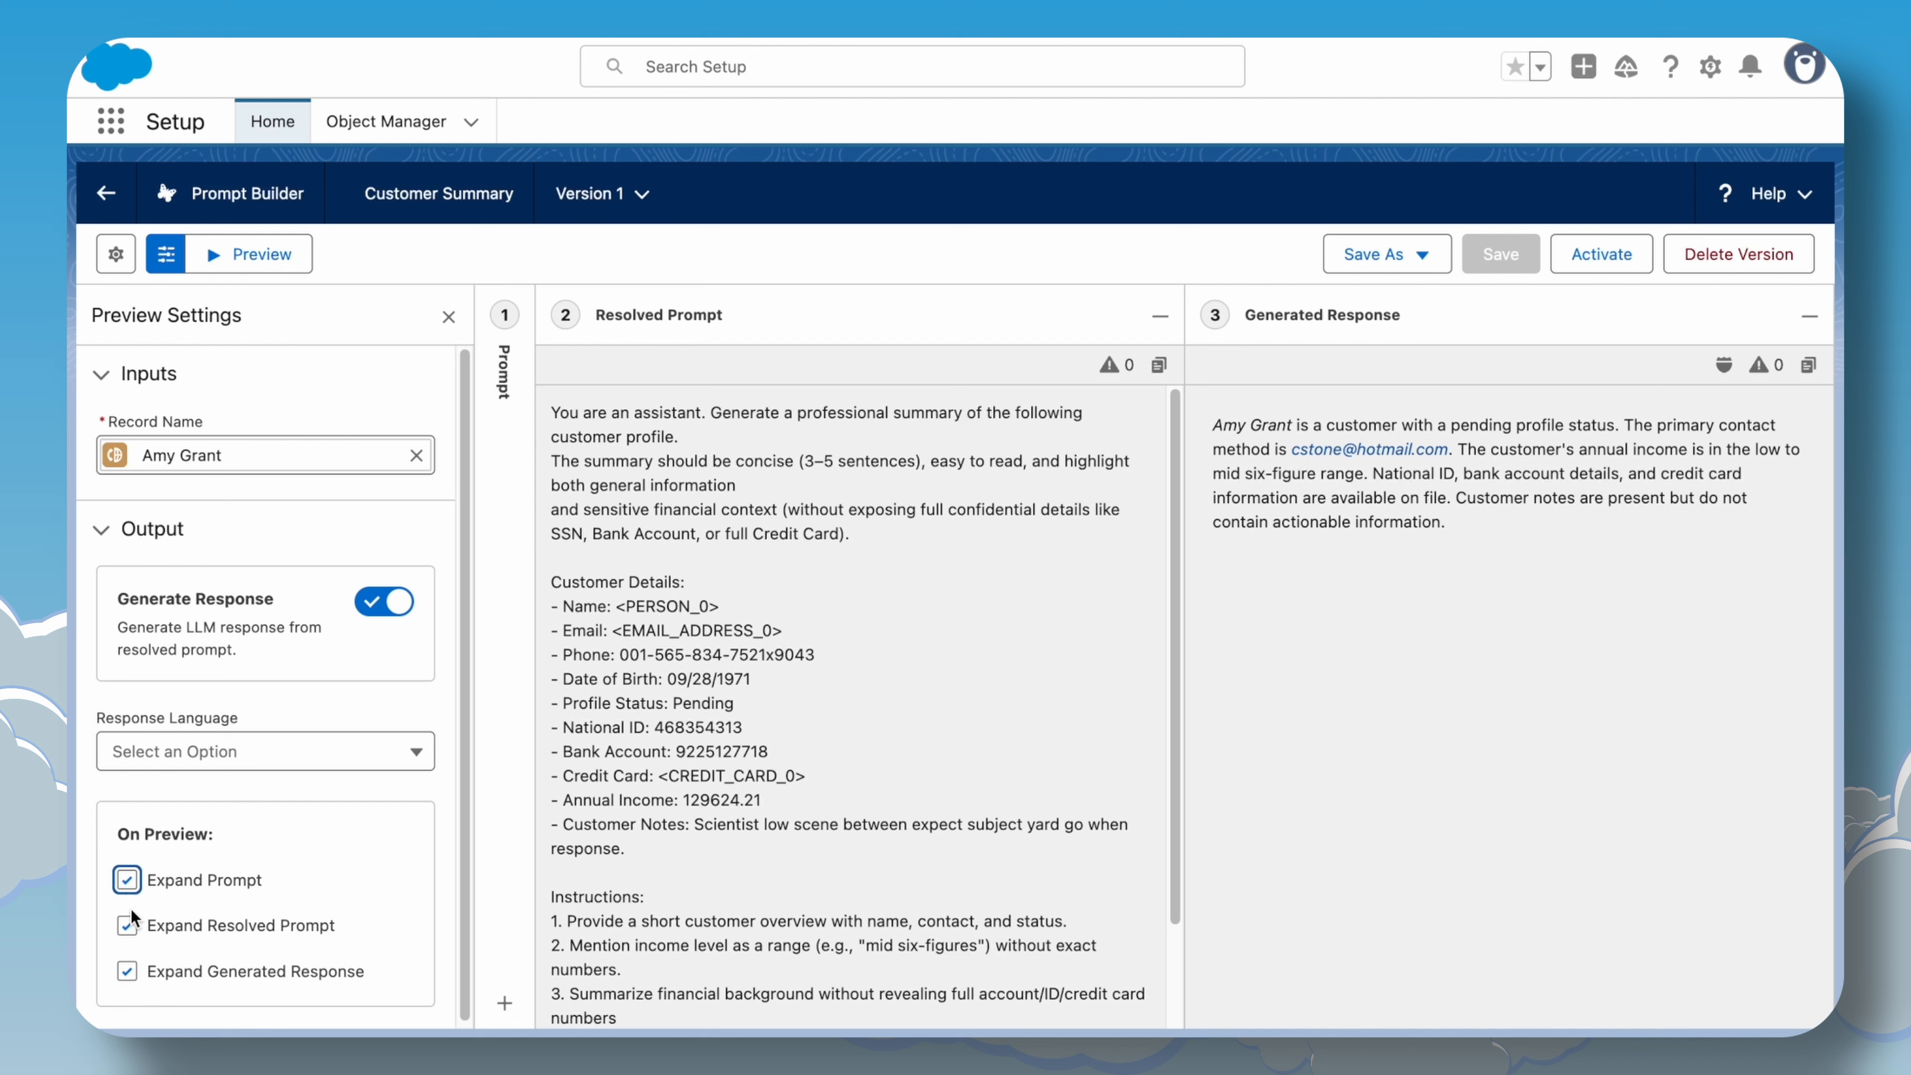
{"action": "left_click", "coordinate": [527, 608]}
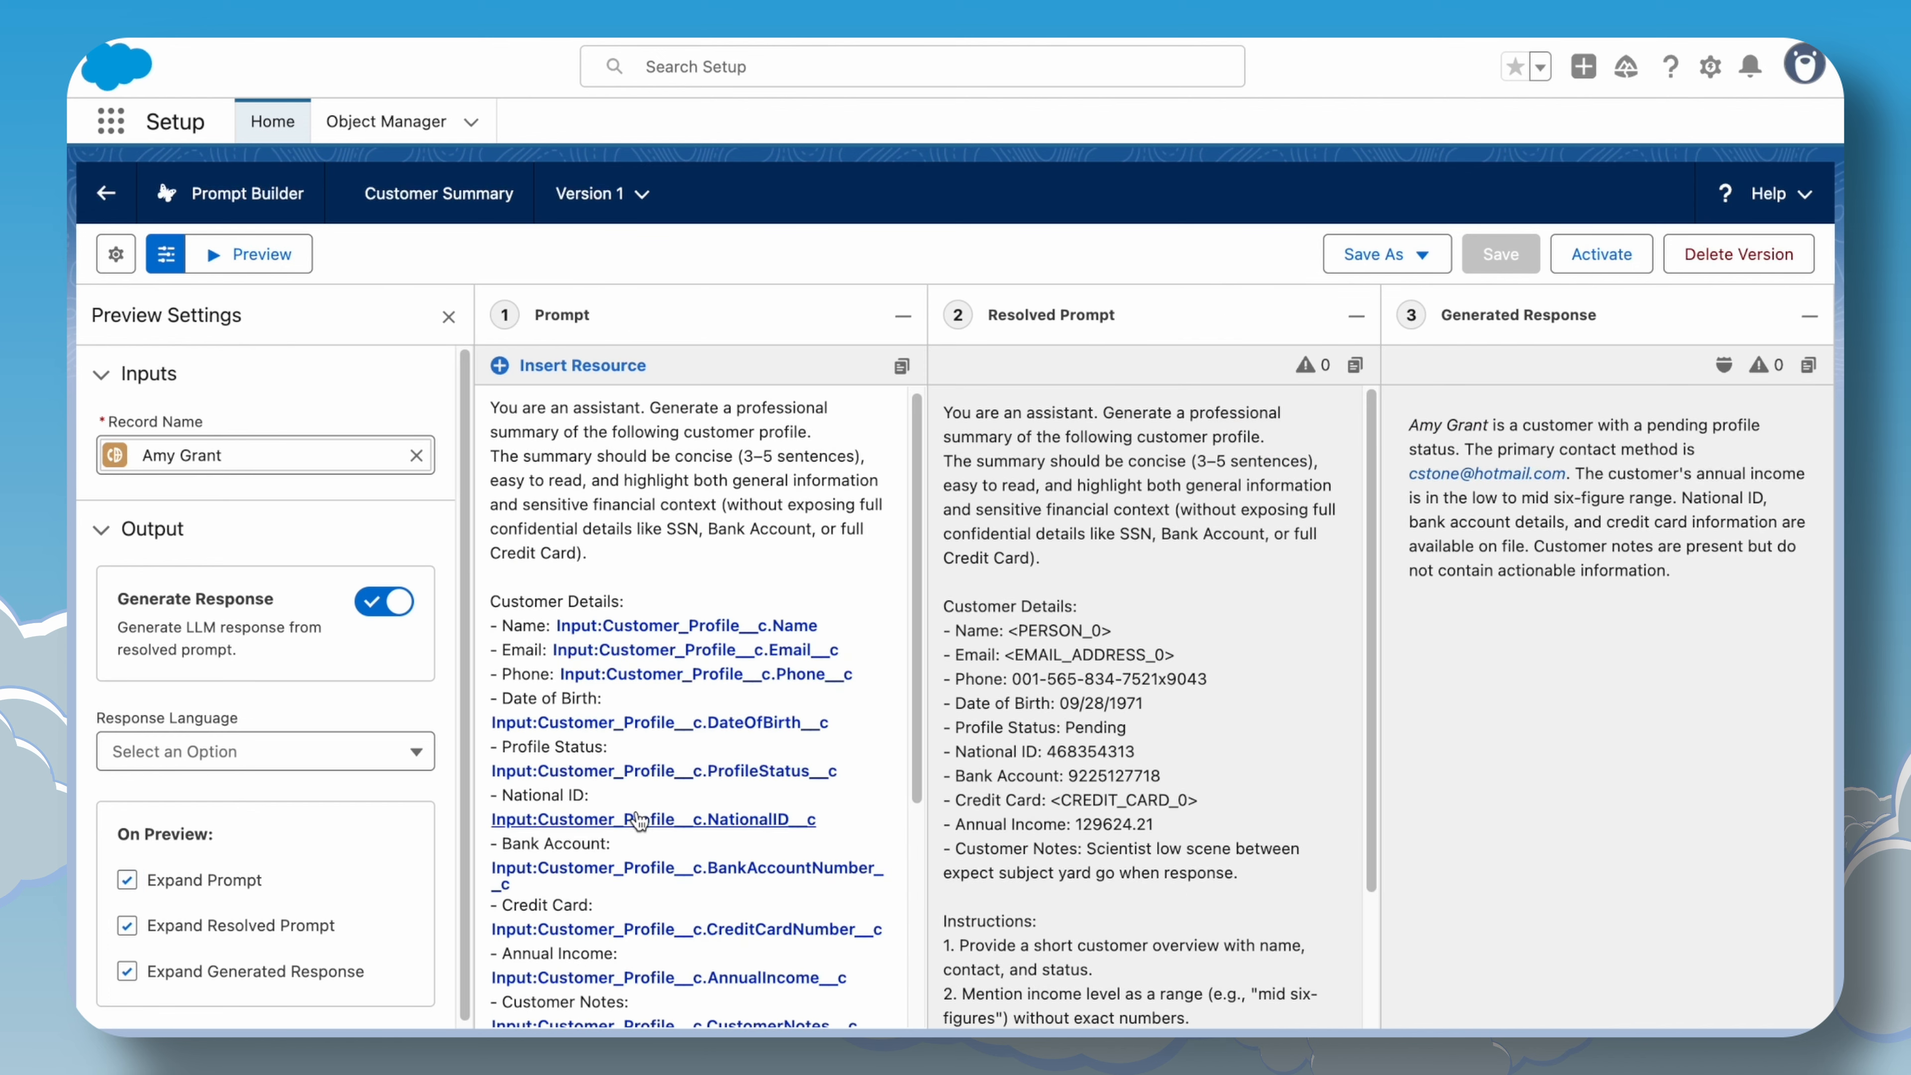
{"action": "scroll", "coordinate": [625, 791], "scroll_direction": "down", "scroll_amount": 5}
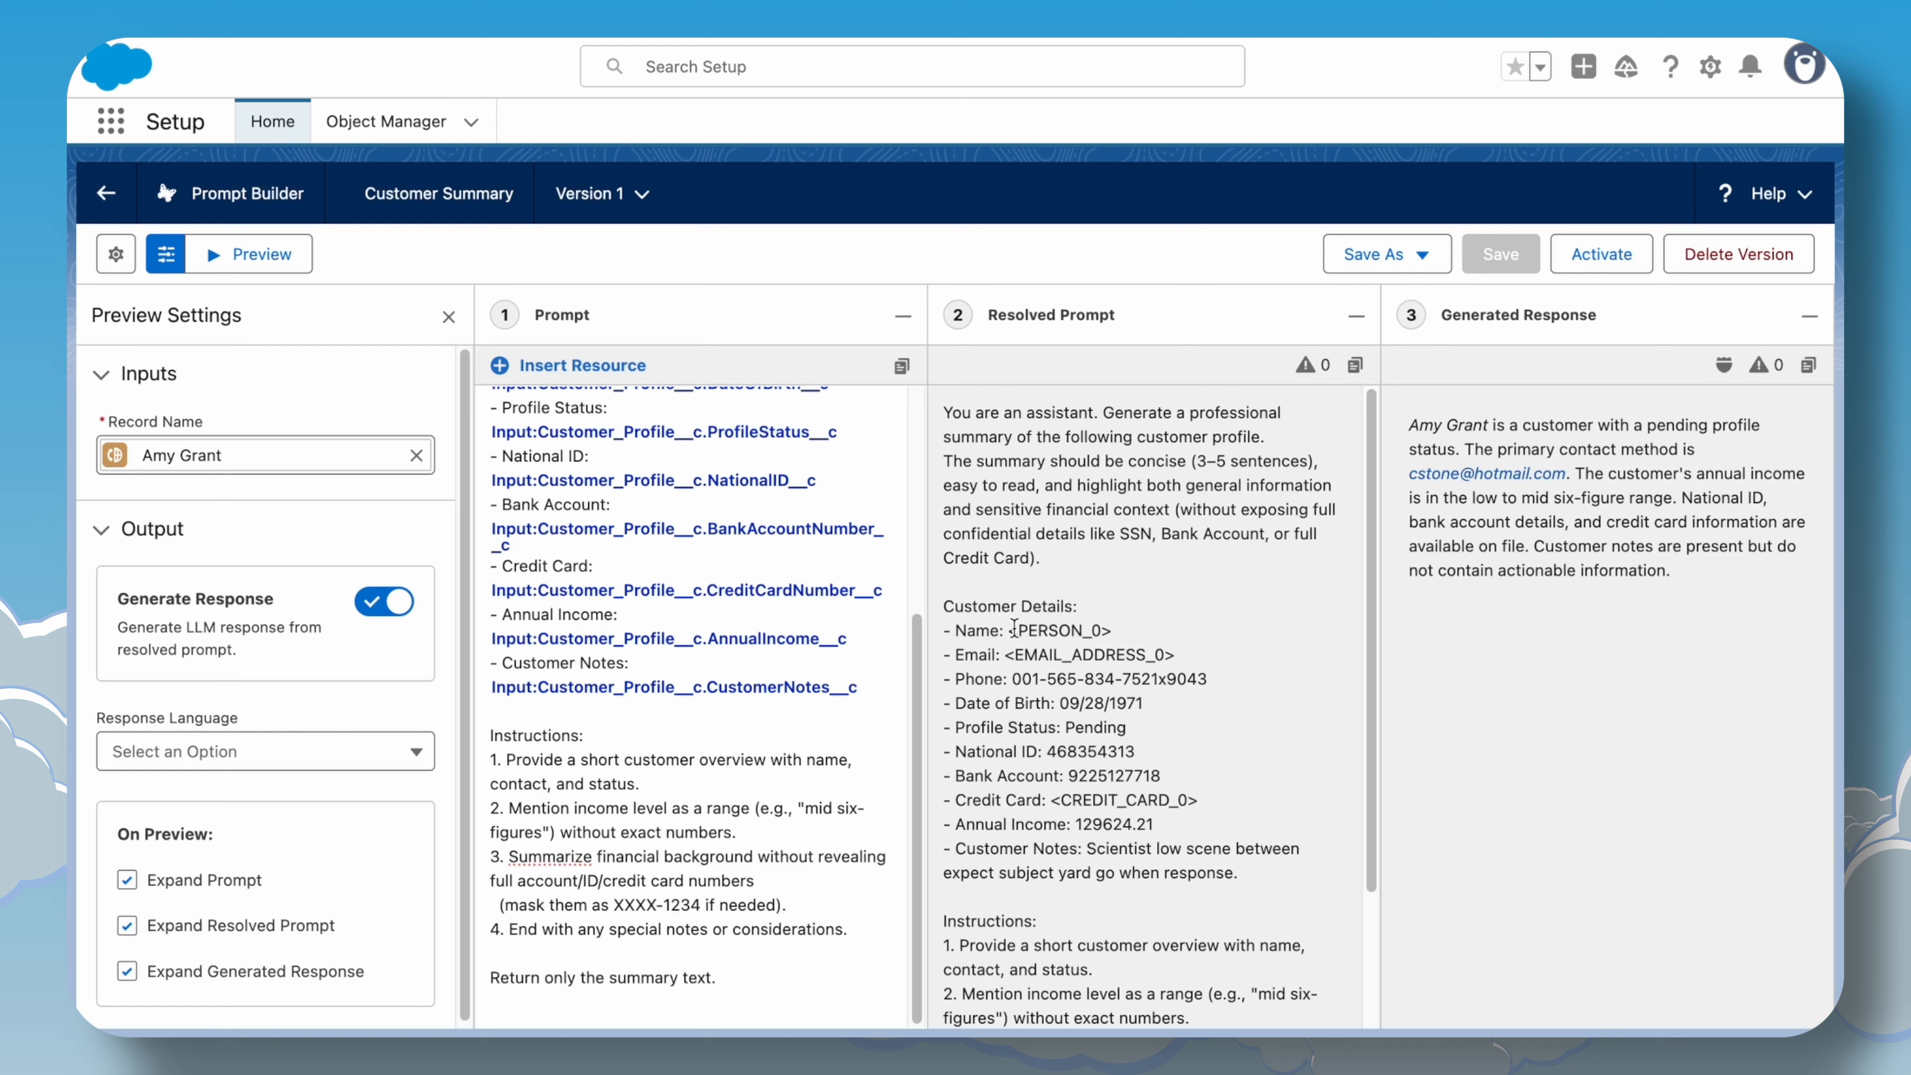
Compare the masked placeholders in the resolved prompt with the Pattern Based sensitive data masking settings.
{"action": "left_click_drag", "start_coordinate": [1009, 630], "coordinate": [1183, 668]}
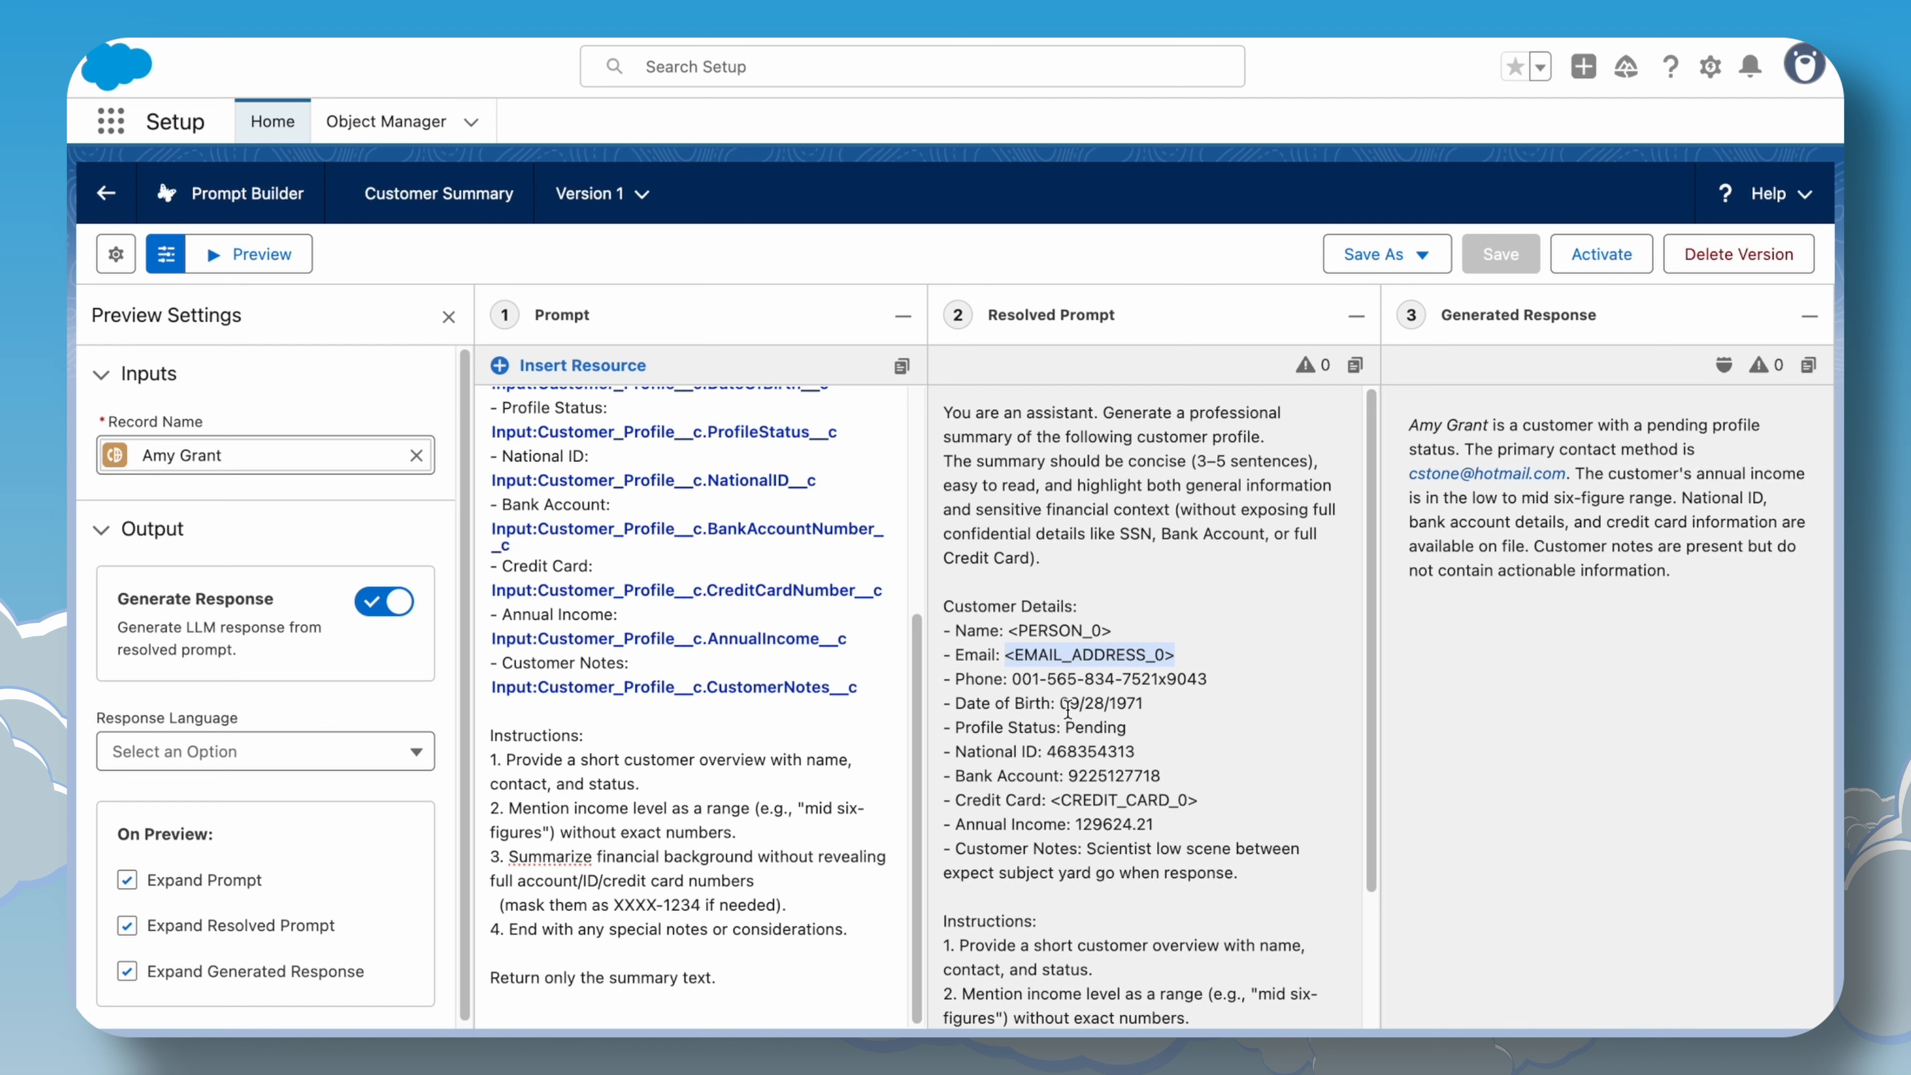
{"action": "left_click_drag", "start_coordinate": [918, 674], "coordinate": [918, 671]}
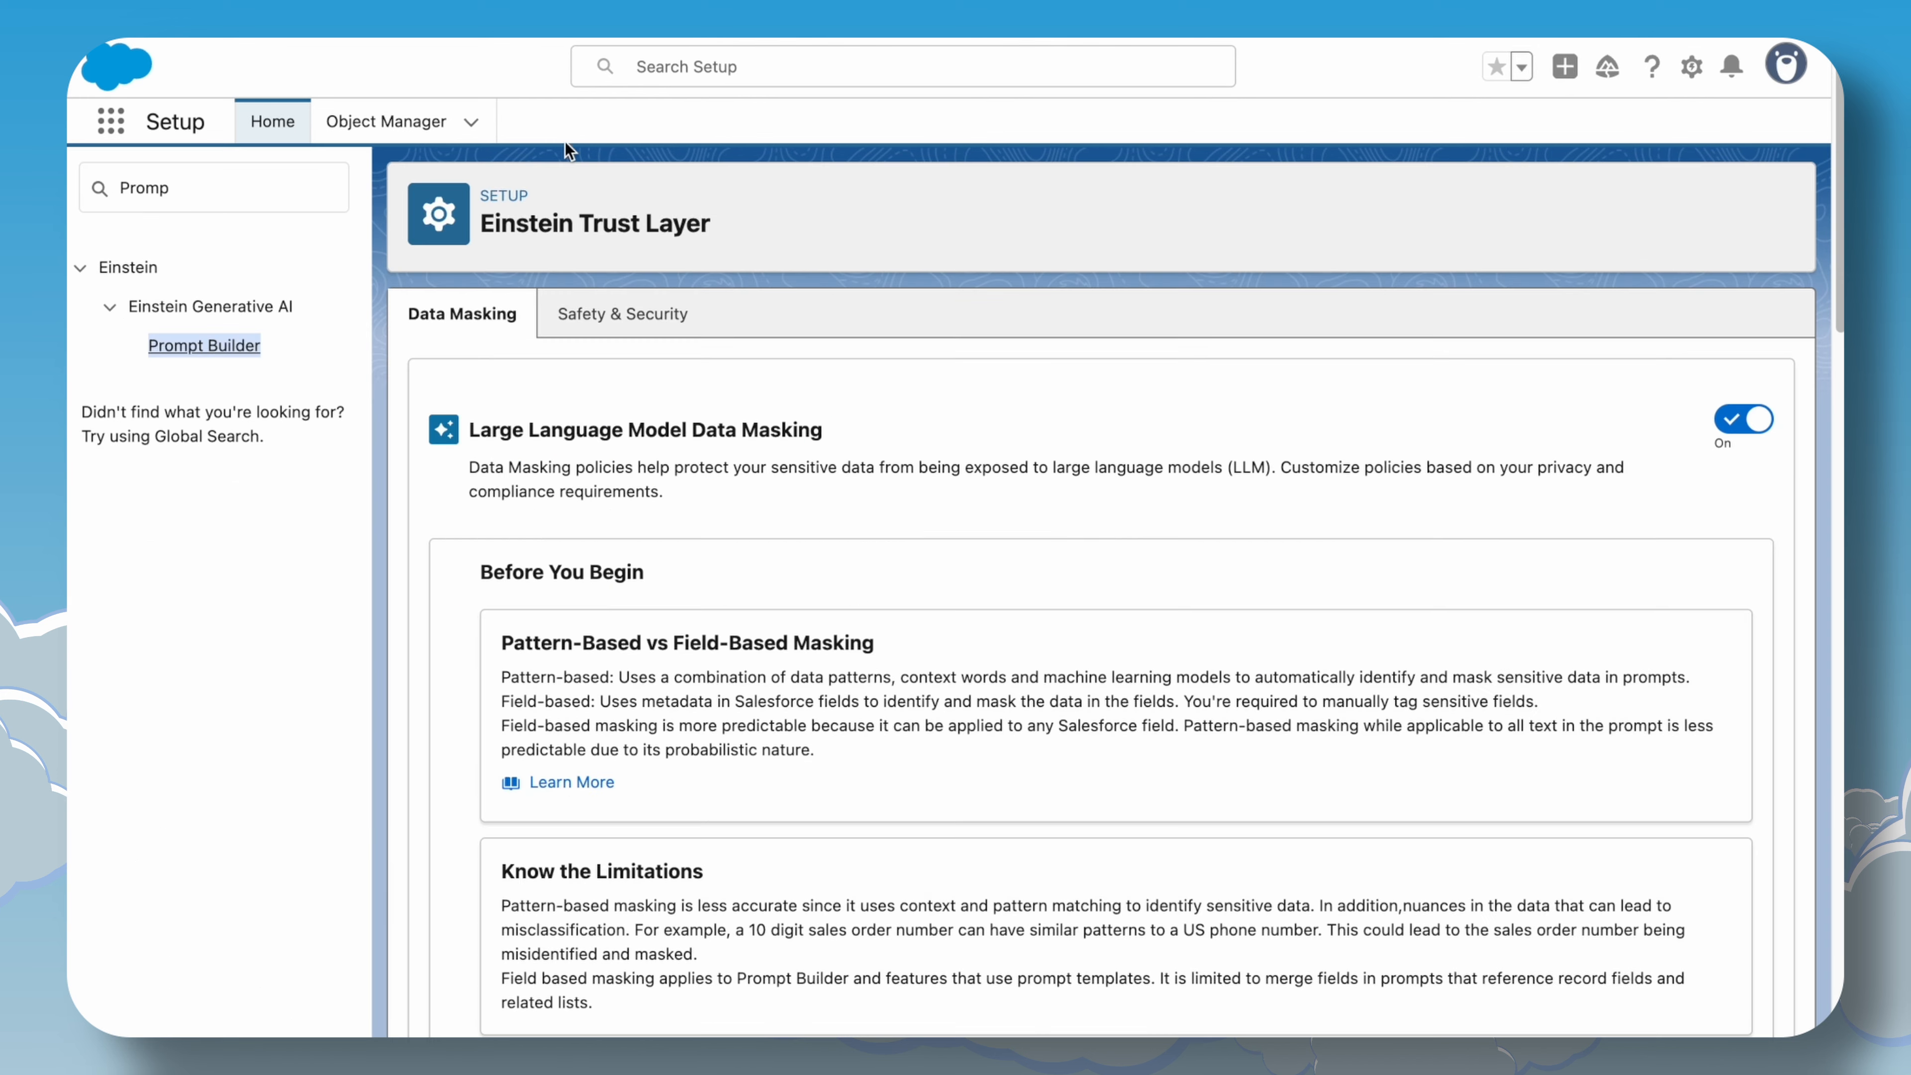
{"action": "scroll", "coordinate": [730, 648], "scroll_direction": "down", "scroll_amount": 8}
{"action": "scroll", "coordinate": [751, 713], "scroll_direction": "up", "scroll_amount": 3}
{"action": "scroll", "coordinate": [778, 873], "scroll_direction": "down", "scroll_amount": 3}
{"action": "double_click", "coordinate": [485, 779]}
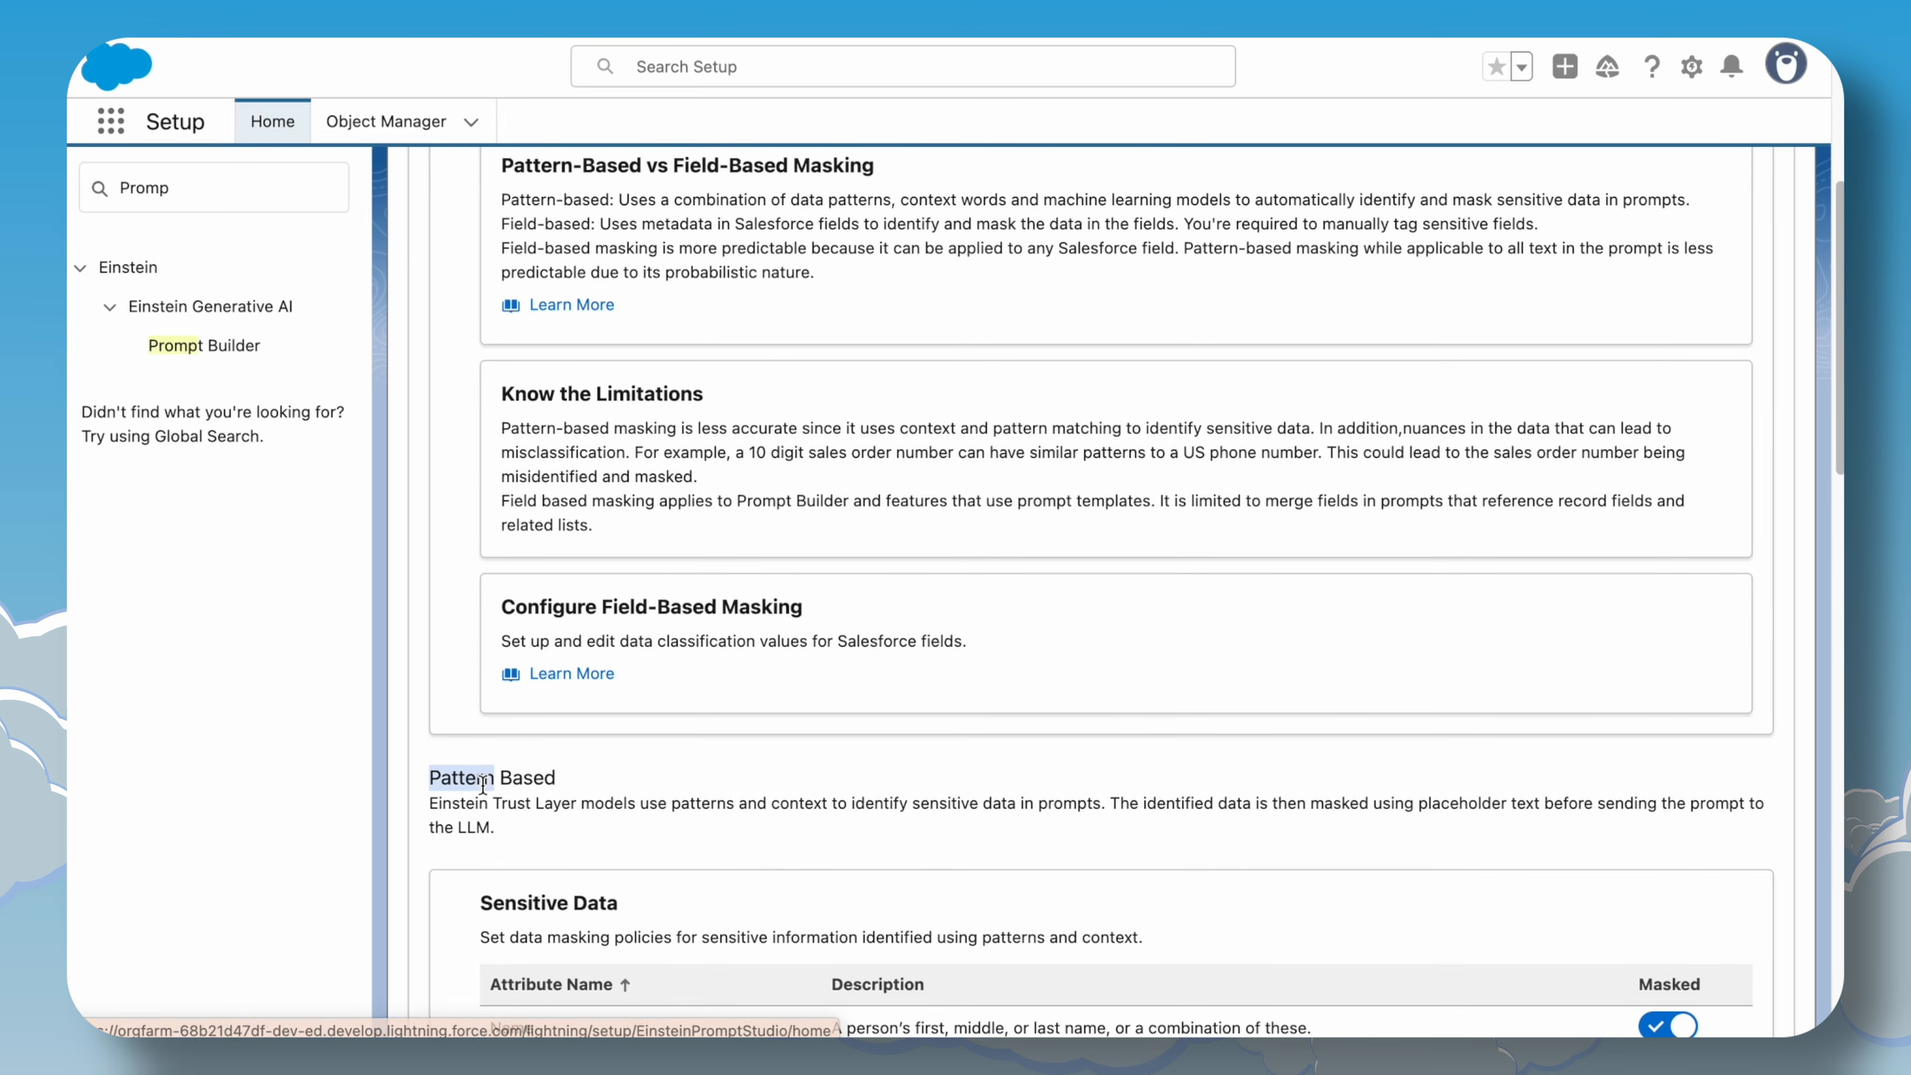
{"action": "scroll", "coordinate": [612, 841], "scroll_direction": "down", "scroll_amount": 6}
{"action": "scroll", "coordinate": [610, 838], "scroll_direction": "up", "scroll_amount": 1}
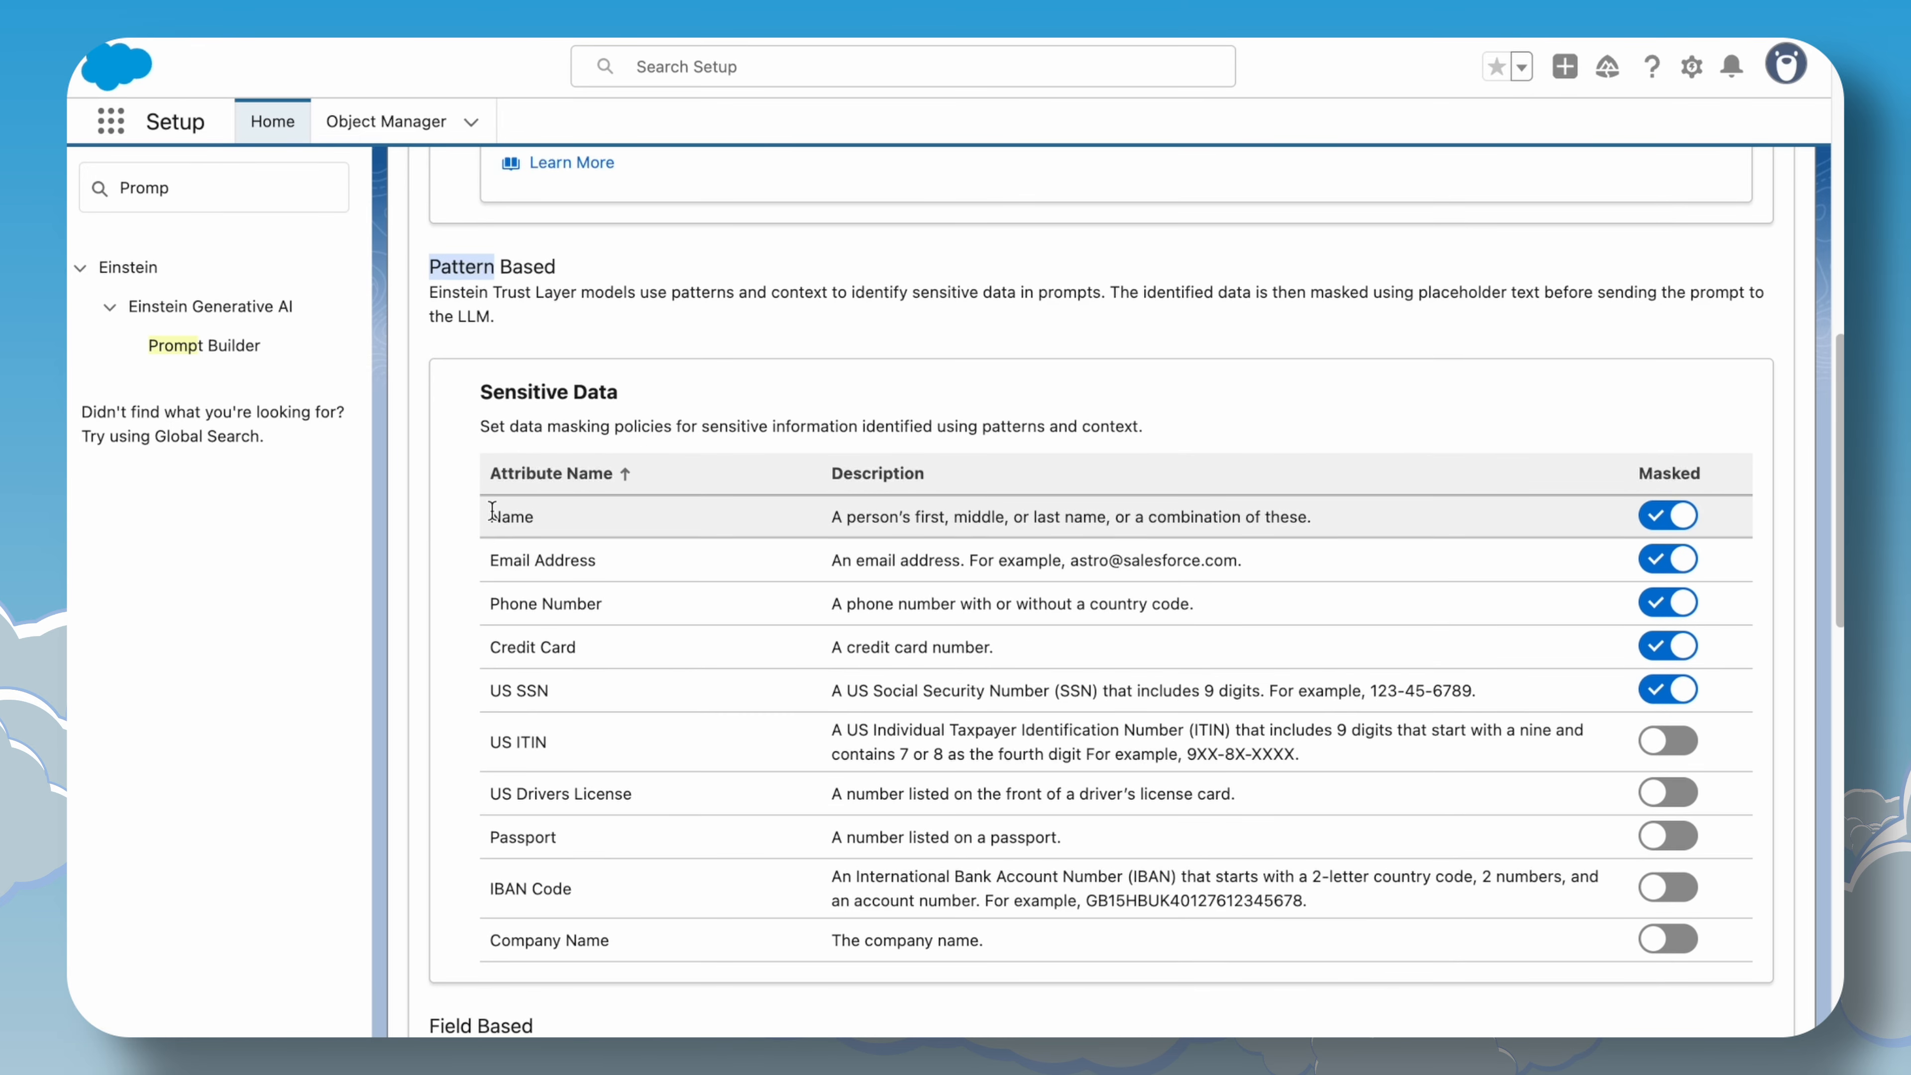
{"action": "double_click", "coordinate": [500, 518]}
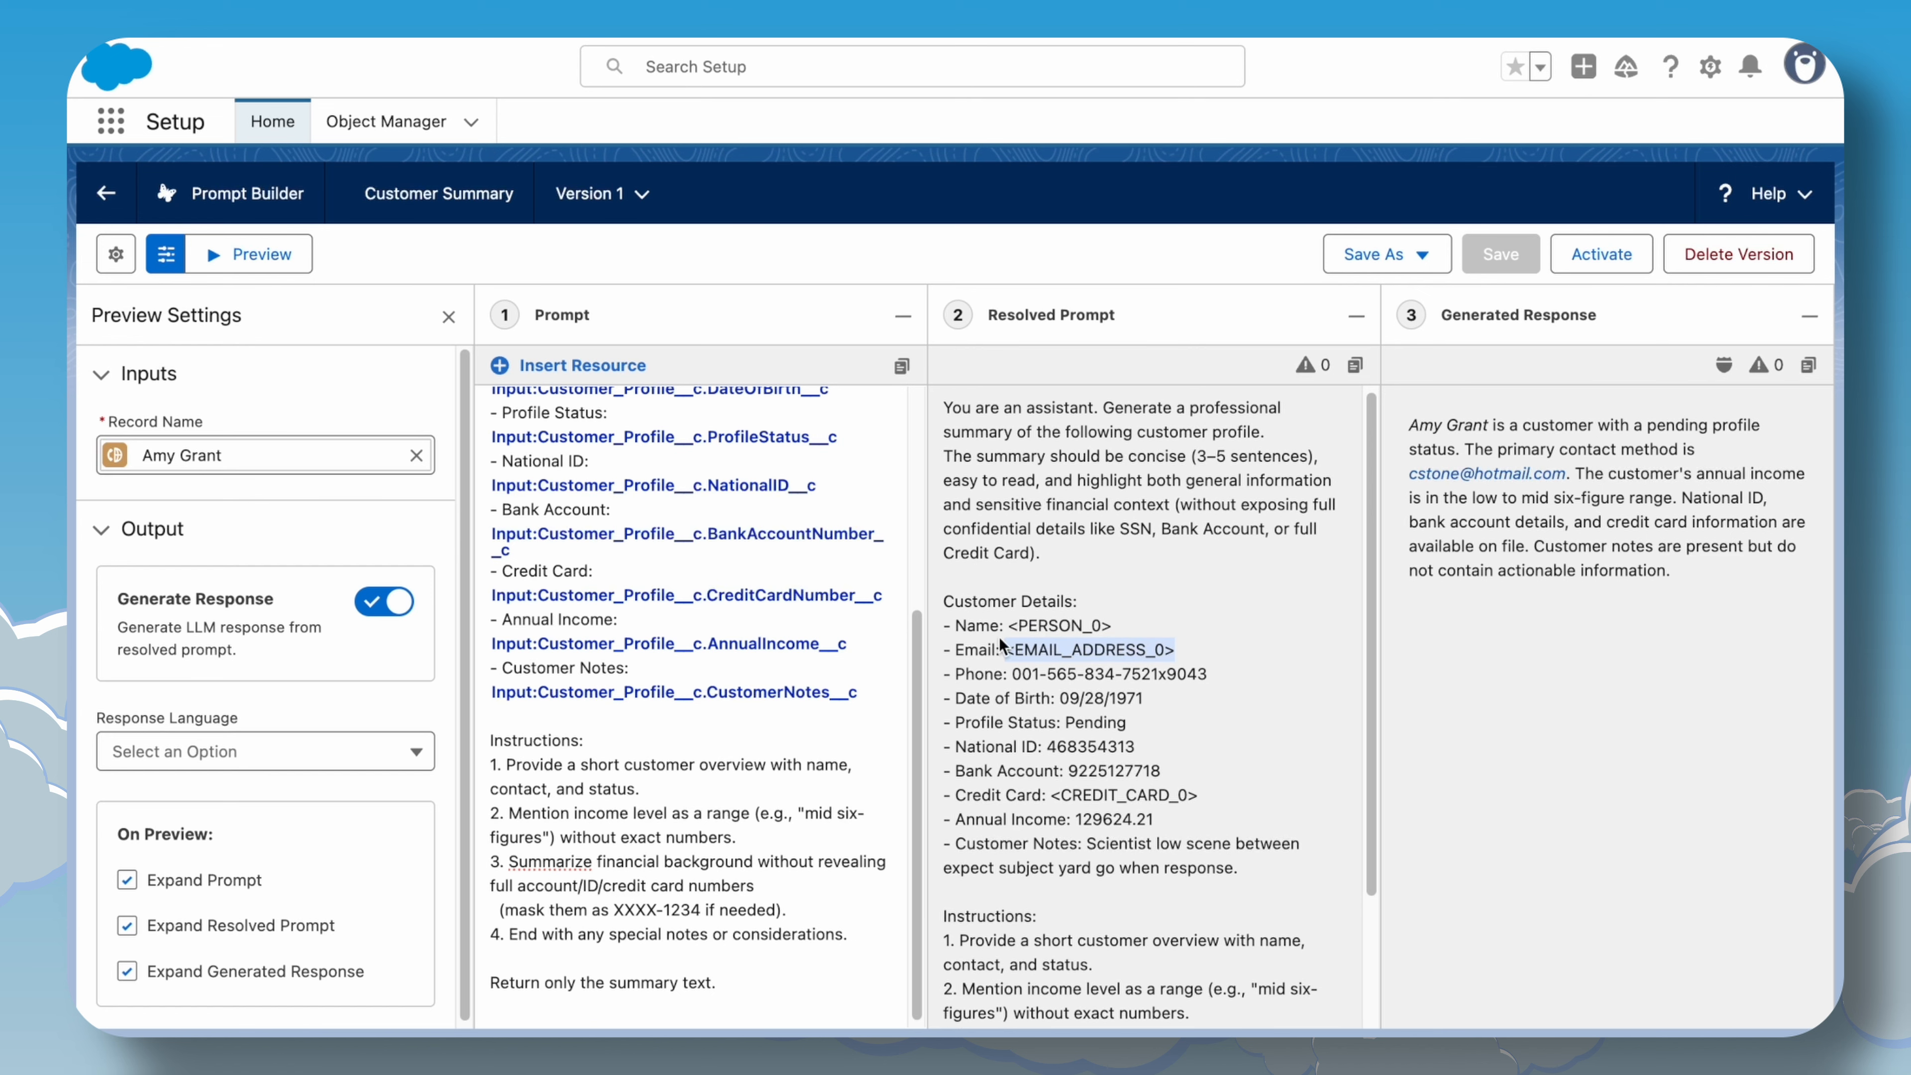
Examine the masked email placeholder and the remaining customer details in the resolved prompt.
{"action": "left_click_drag", "start_coordinate": [1005, 672], "coordinate": [1207, 676]}
{"action": "left_click", "coordinate": [1219, 678]}
{"action": "left_click", "coordinate": [985, 677]}
{"action": "left_click", "coordinate": [1221, 717]}
{"action": "scroll", "coordinate": [1217, 768], "scroll_direction": "down", "scroll_amount": 2}
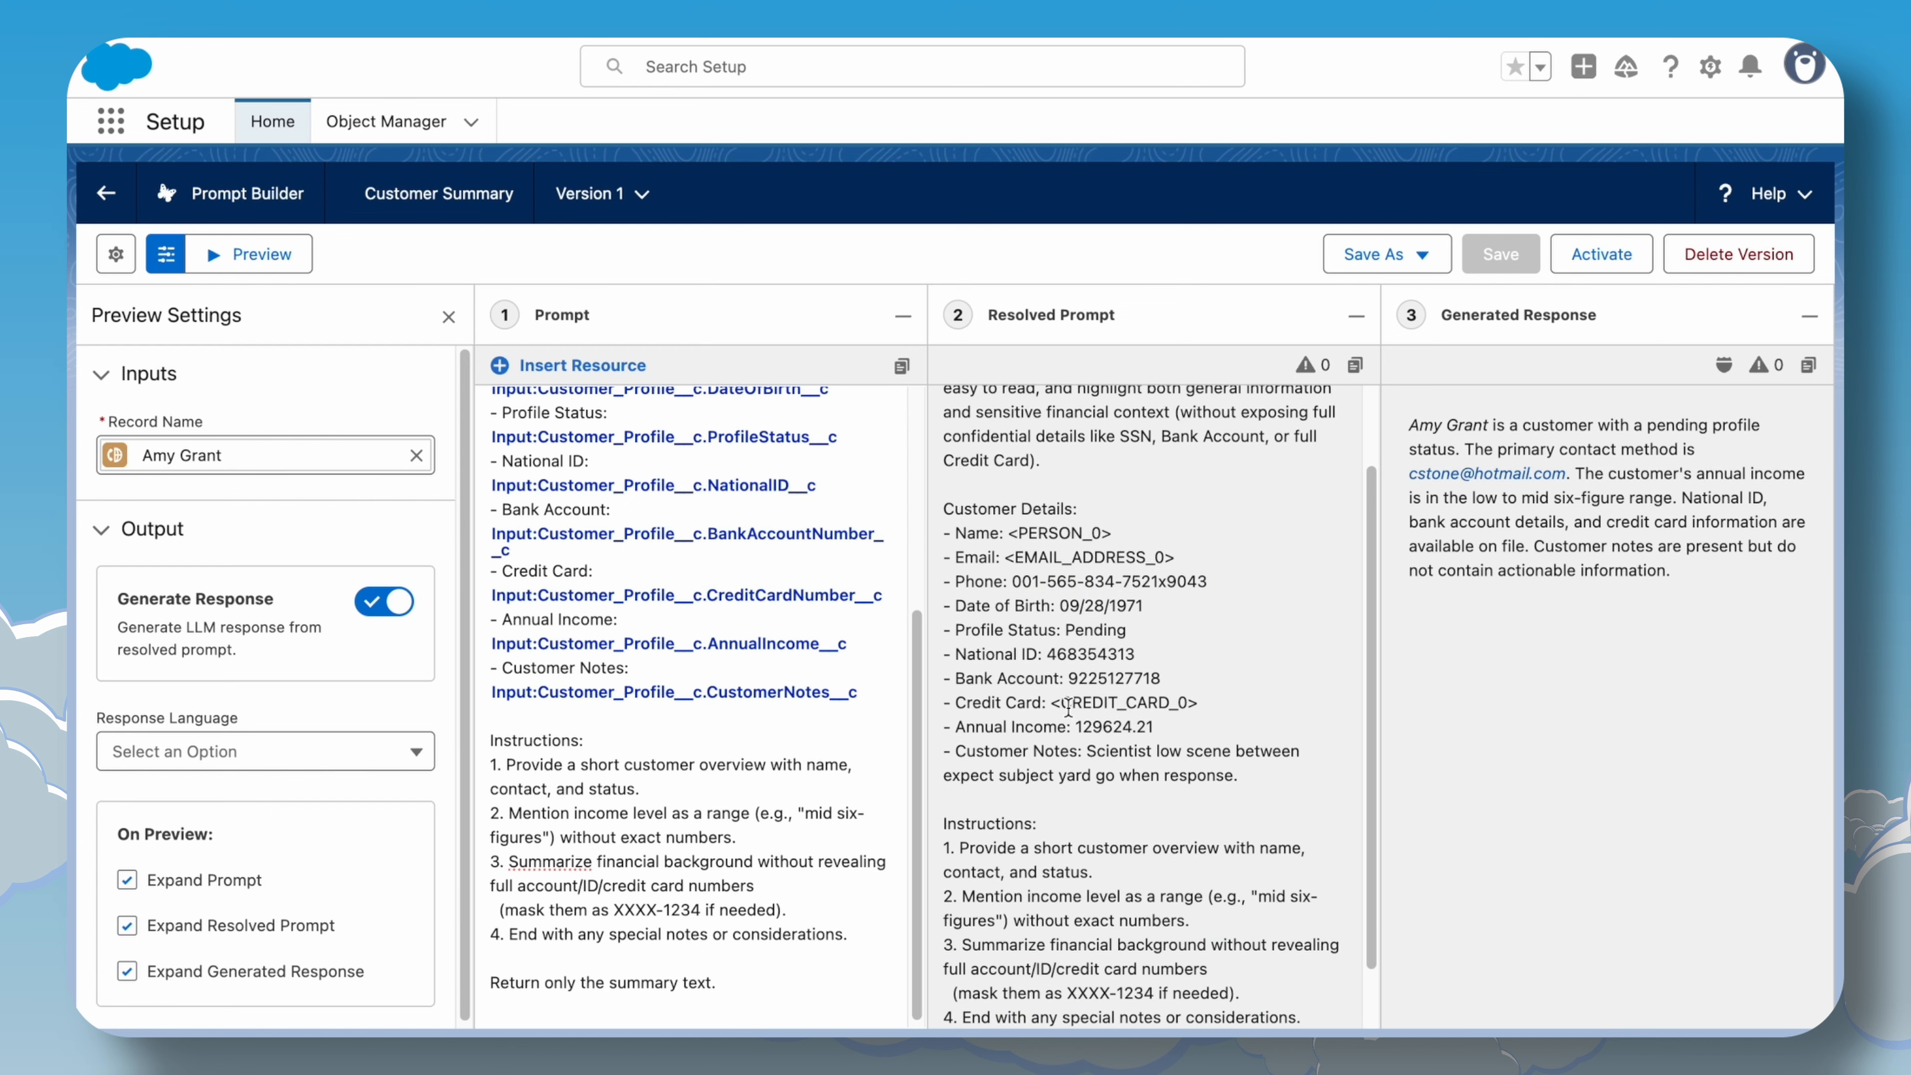
Compare the credit card placeholder with the Compliance Categories masking settings.
{"action": "left_click_drag", "start_coordinate": [1051, 702], "coordinate": [1200, 703]}
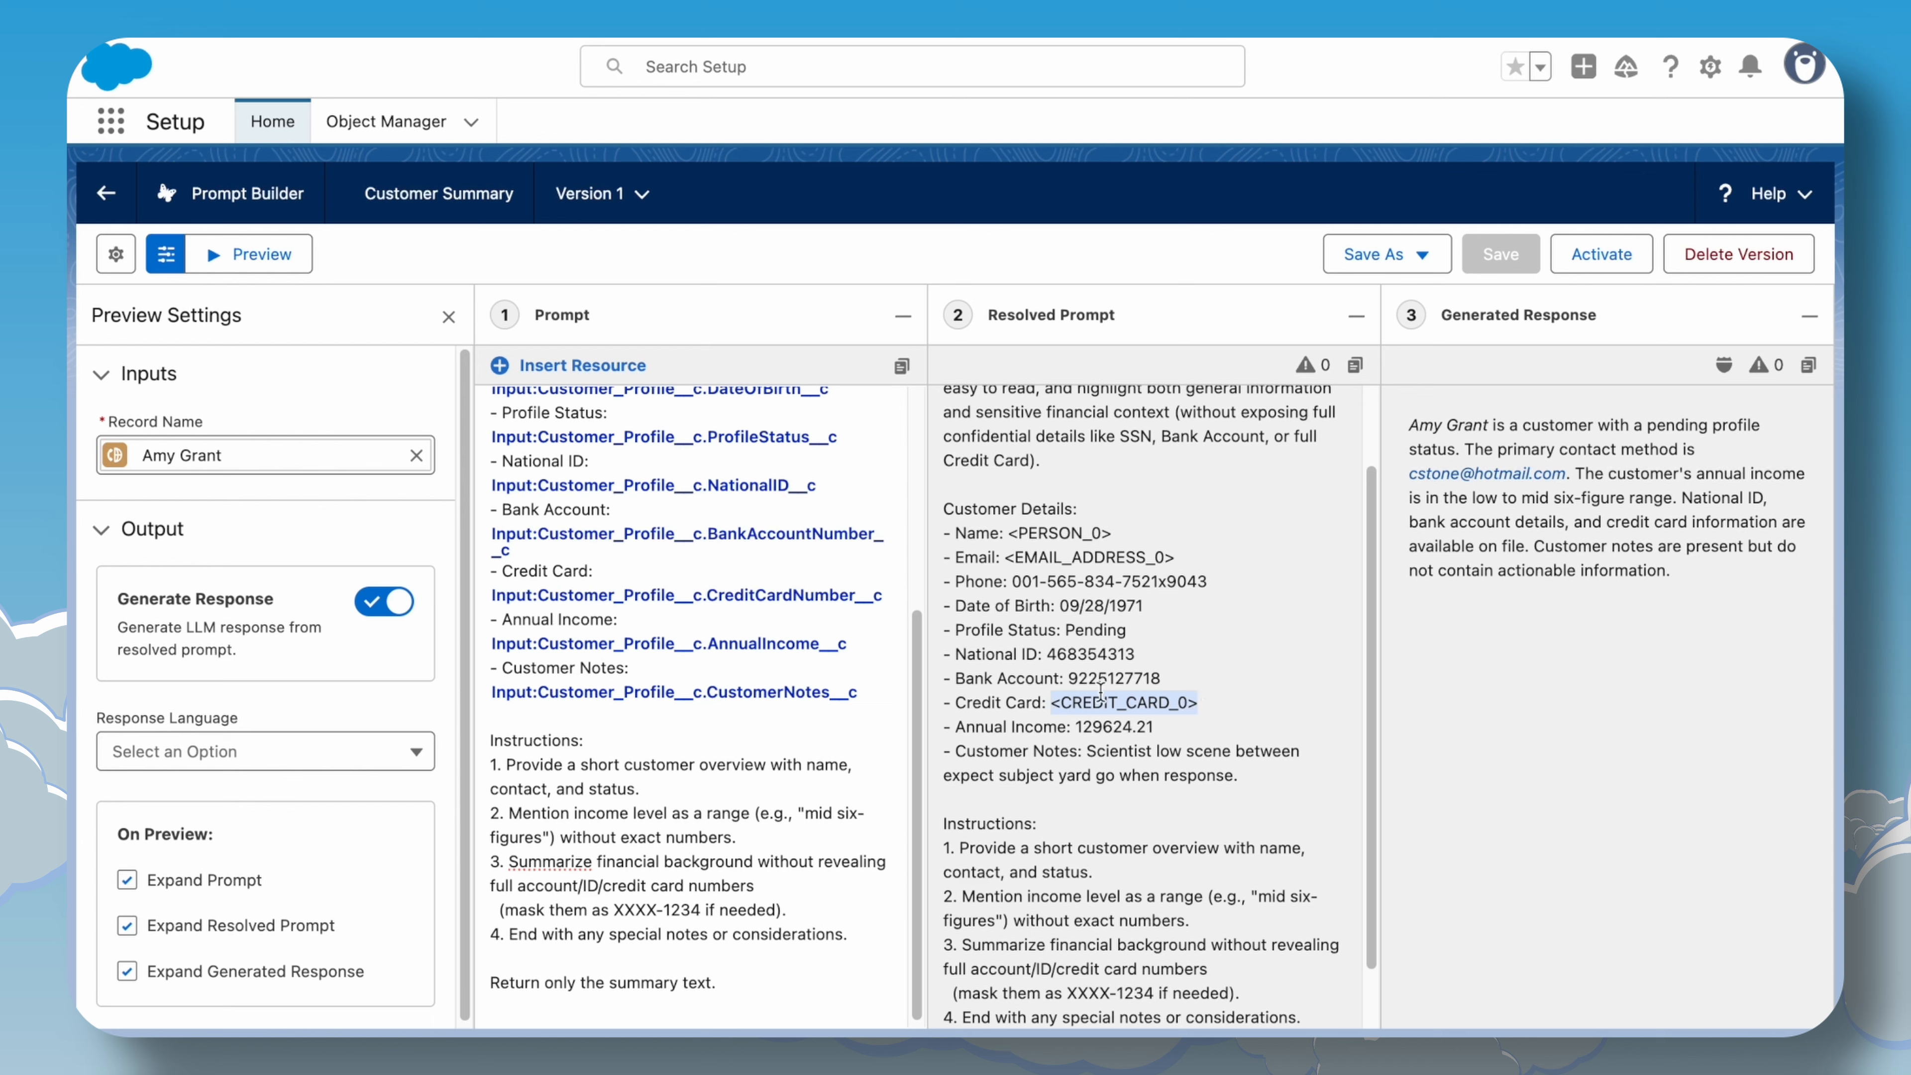
{"action": "scroll", "coordinate": [1189, 734], "scroll_direction": "down", "scroll_amount": 1}
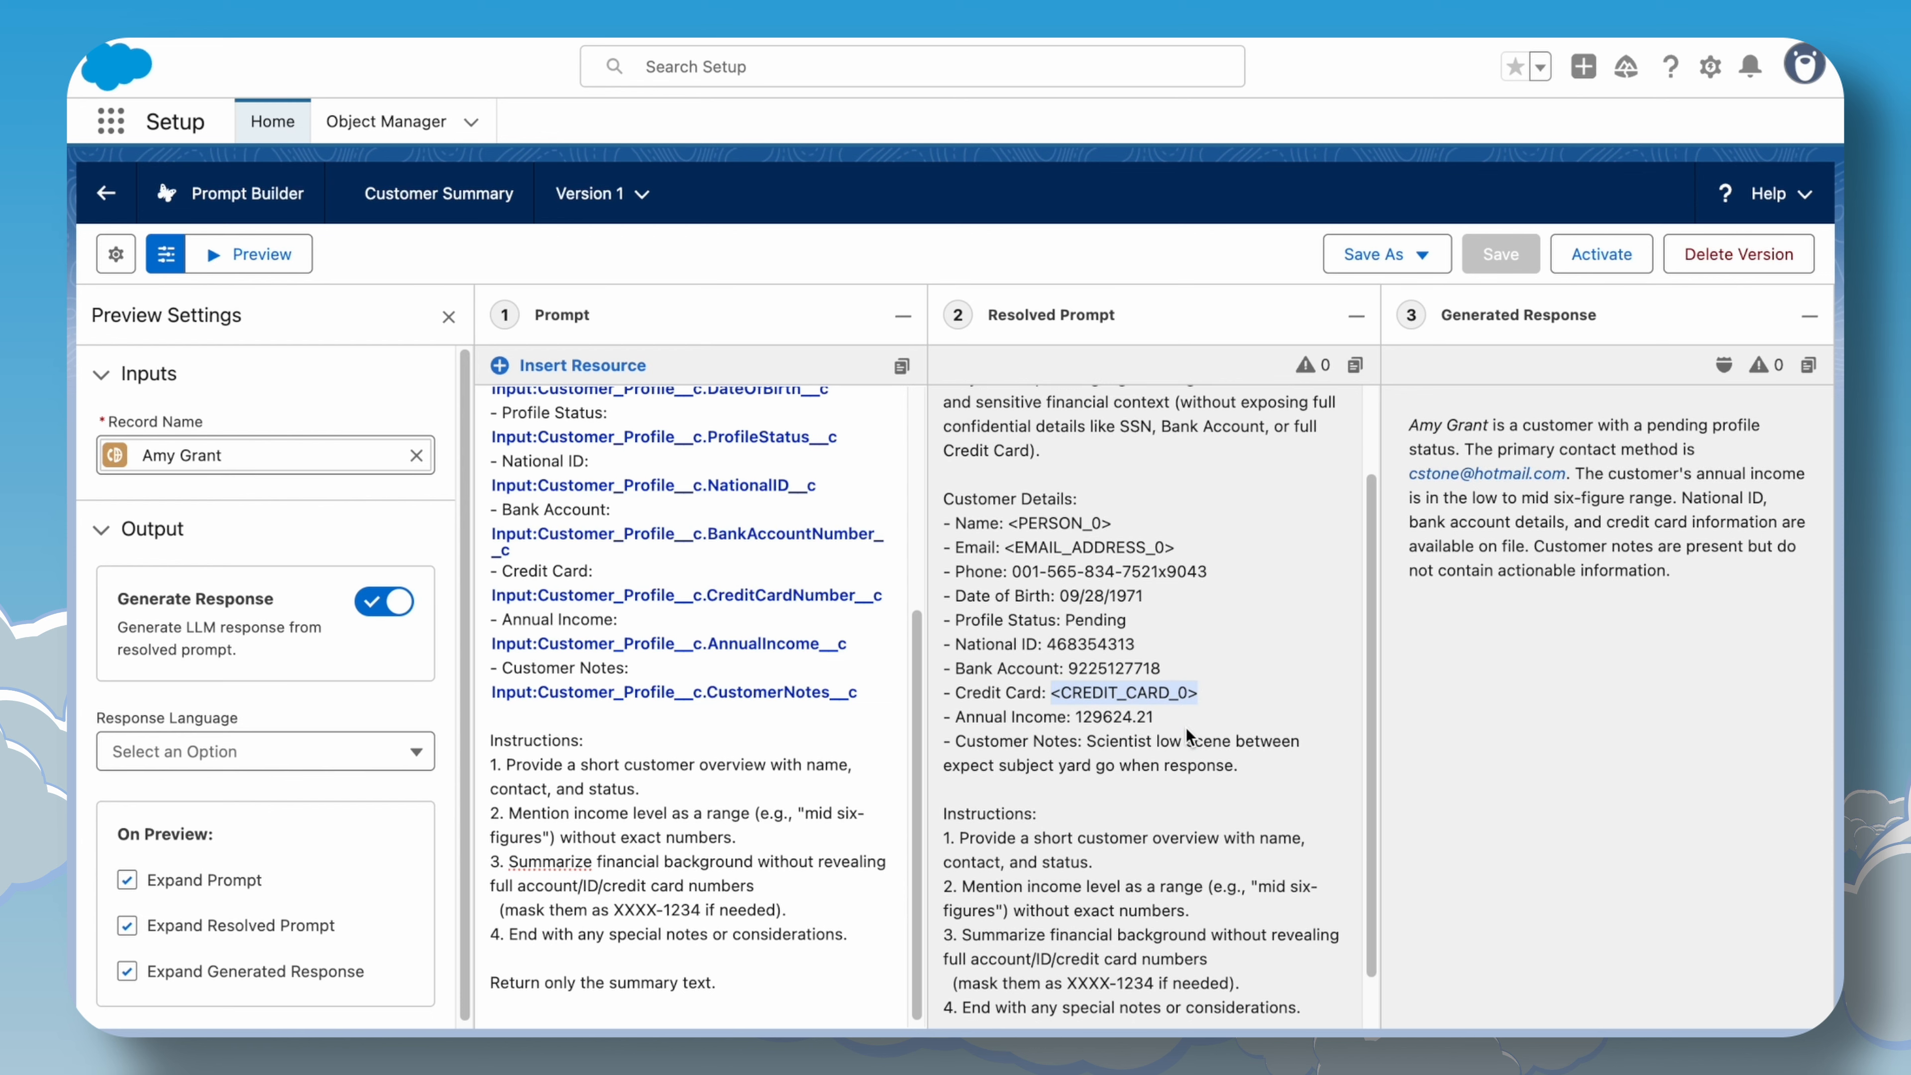
{"action": "scroll", "coordinate": [1187, 738], "scroll_direction": "up", "scroll_amount": 1}
{"action": "scroll", "coordinate": [1189, 741], "scroll_direction": "down", "scroll_amount": 2}
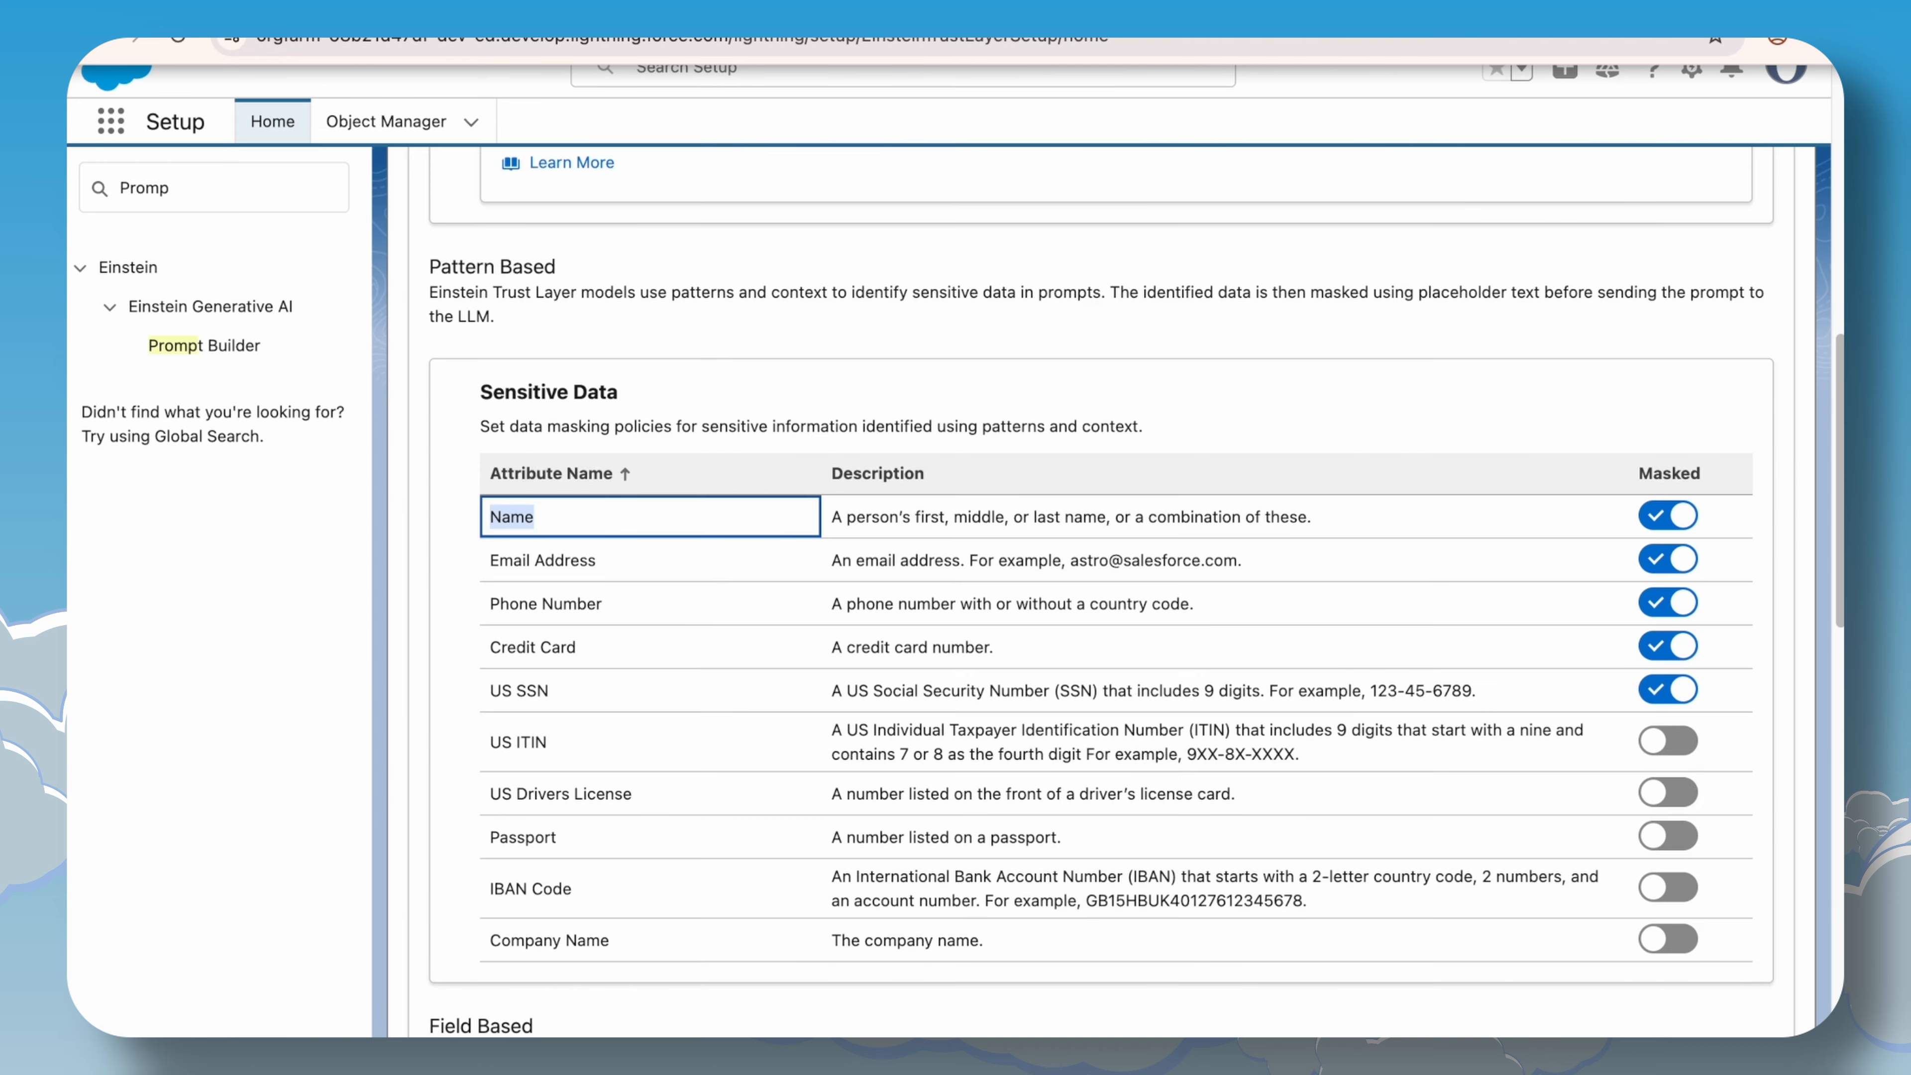
{"action": "scroll", "coordinate": [576, 896], "scroll_direction": "down", "scroll_amount": 10}
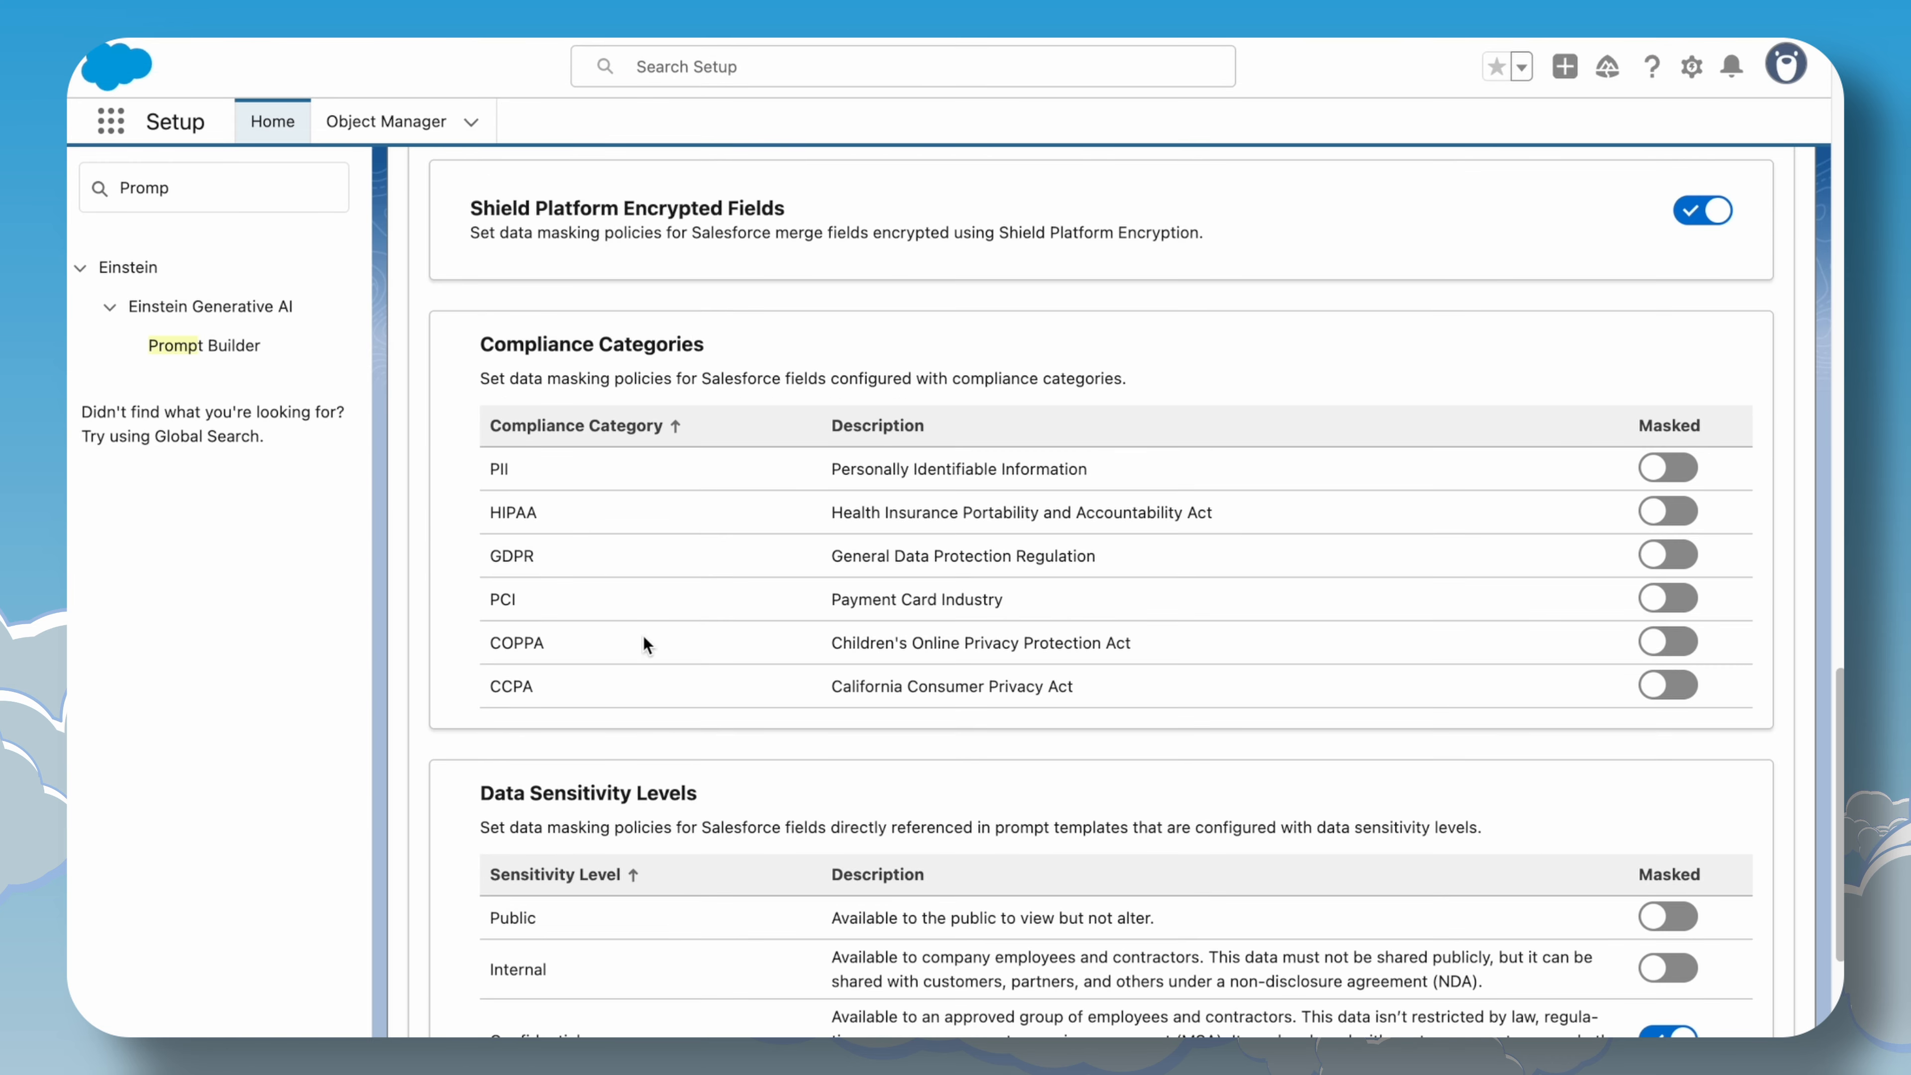
{"action": "left_click_drag", "start_coordinate": [483, 342], "coordinate": [715, 348]}
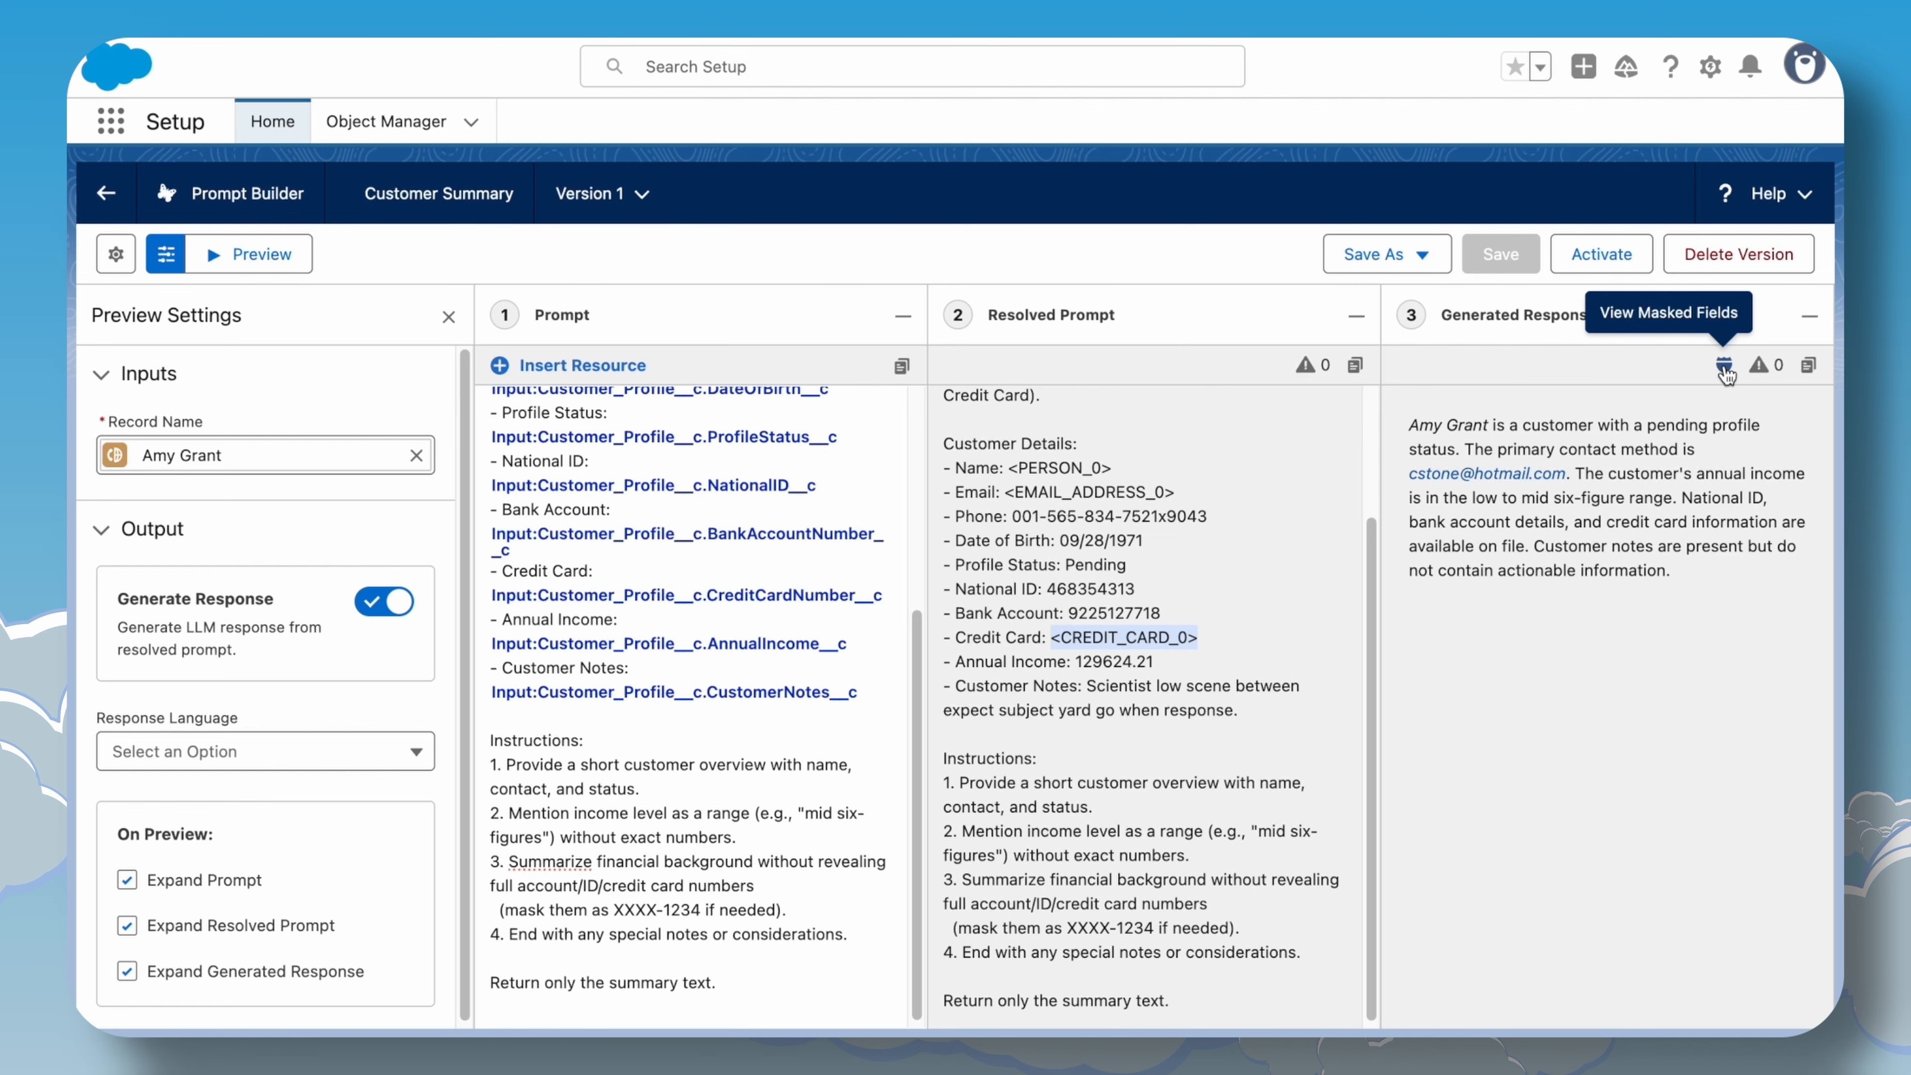
Open the masked fields details for the generated response and close them.
{"action": "left_click", "coordinate": [1725, 368]}
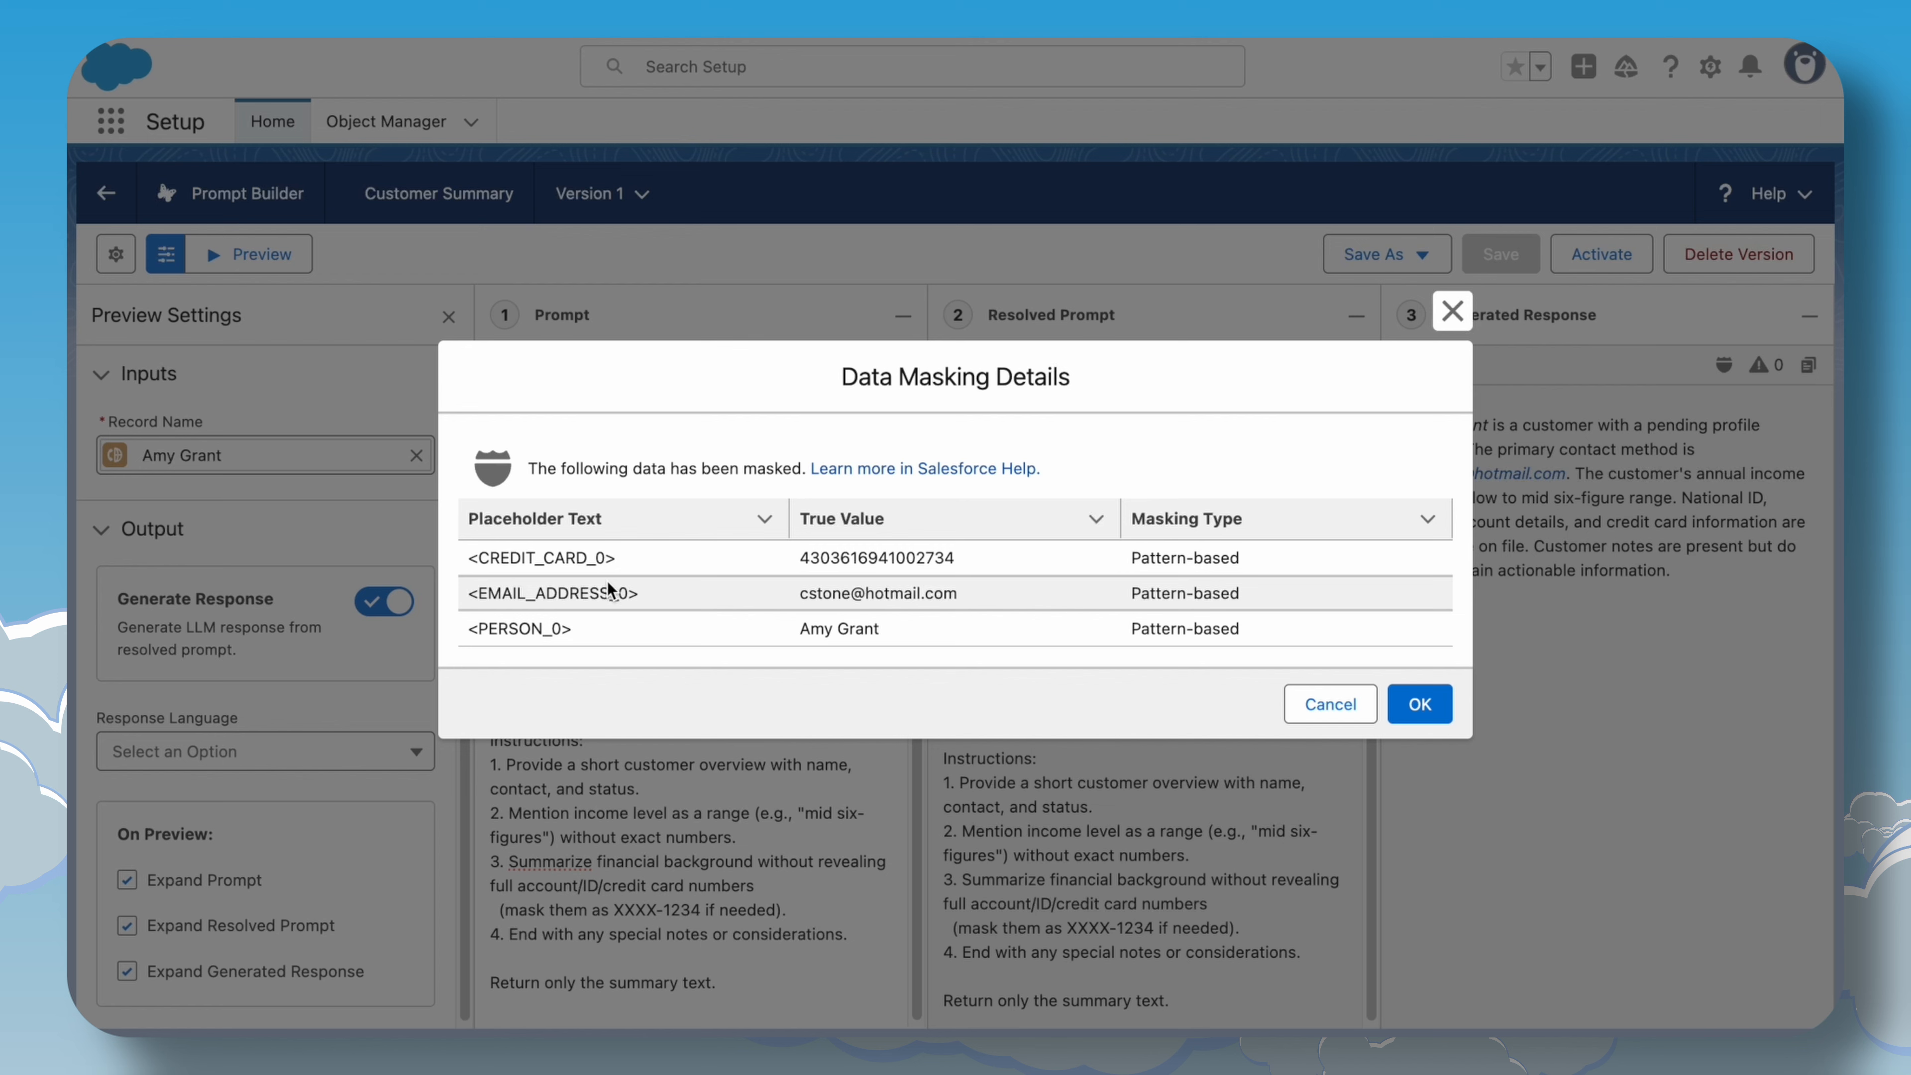
{"action": "left_click", "coordinate": [1420, 704]}
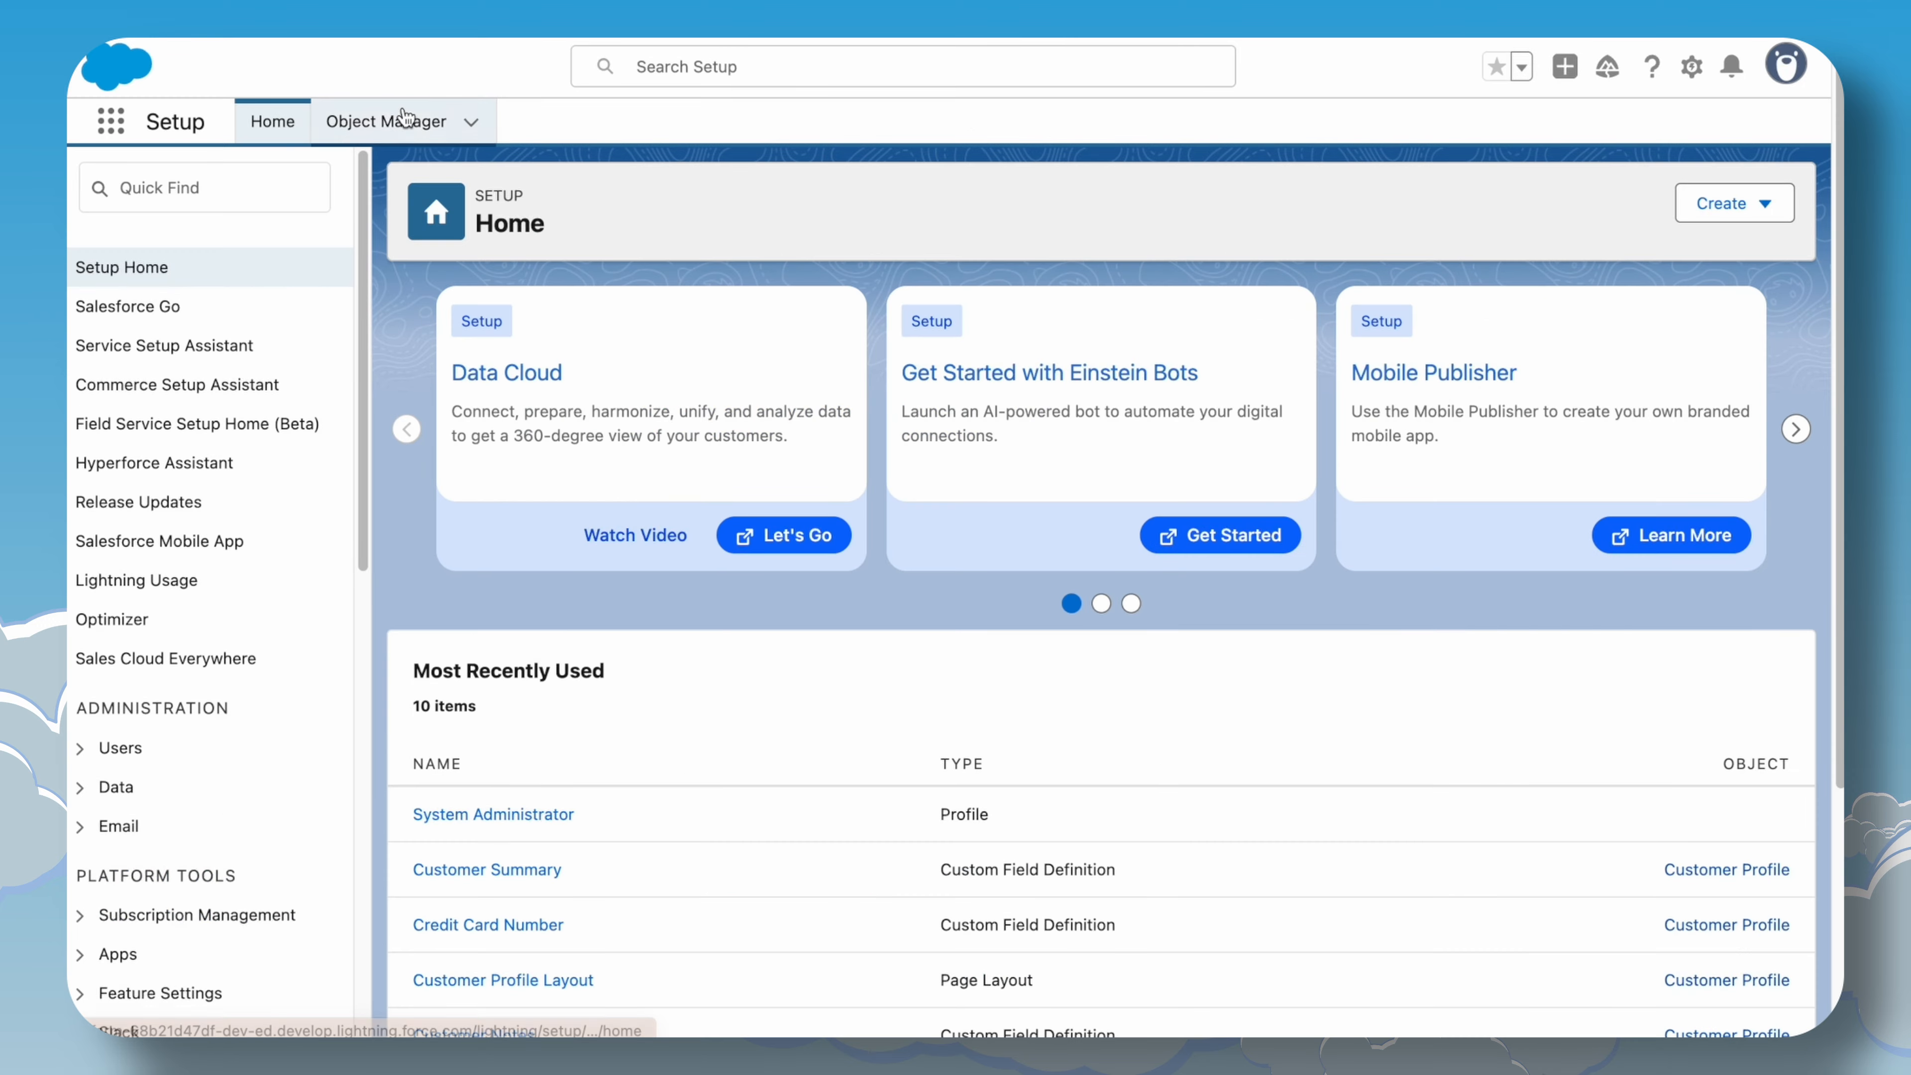
Open the Customer Profile object's Fields & Relationships in Object Manager.
{"action": "left_click", "coordinate": [406, 120]}
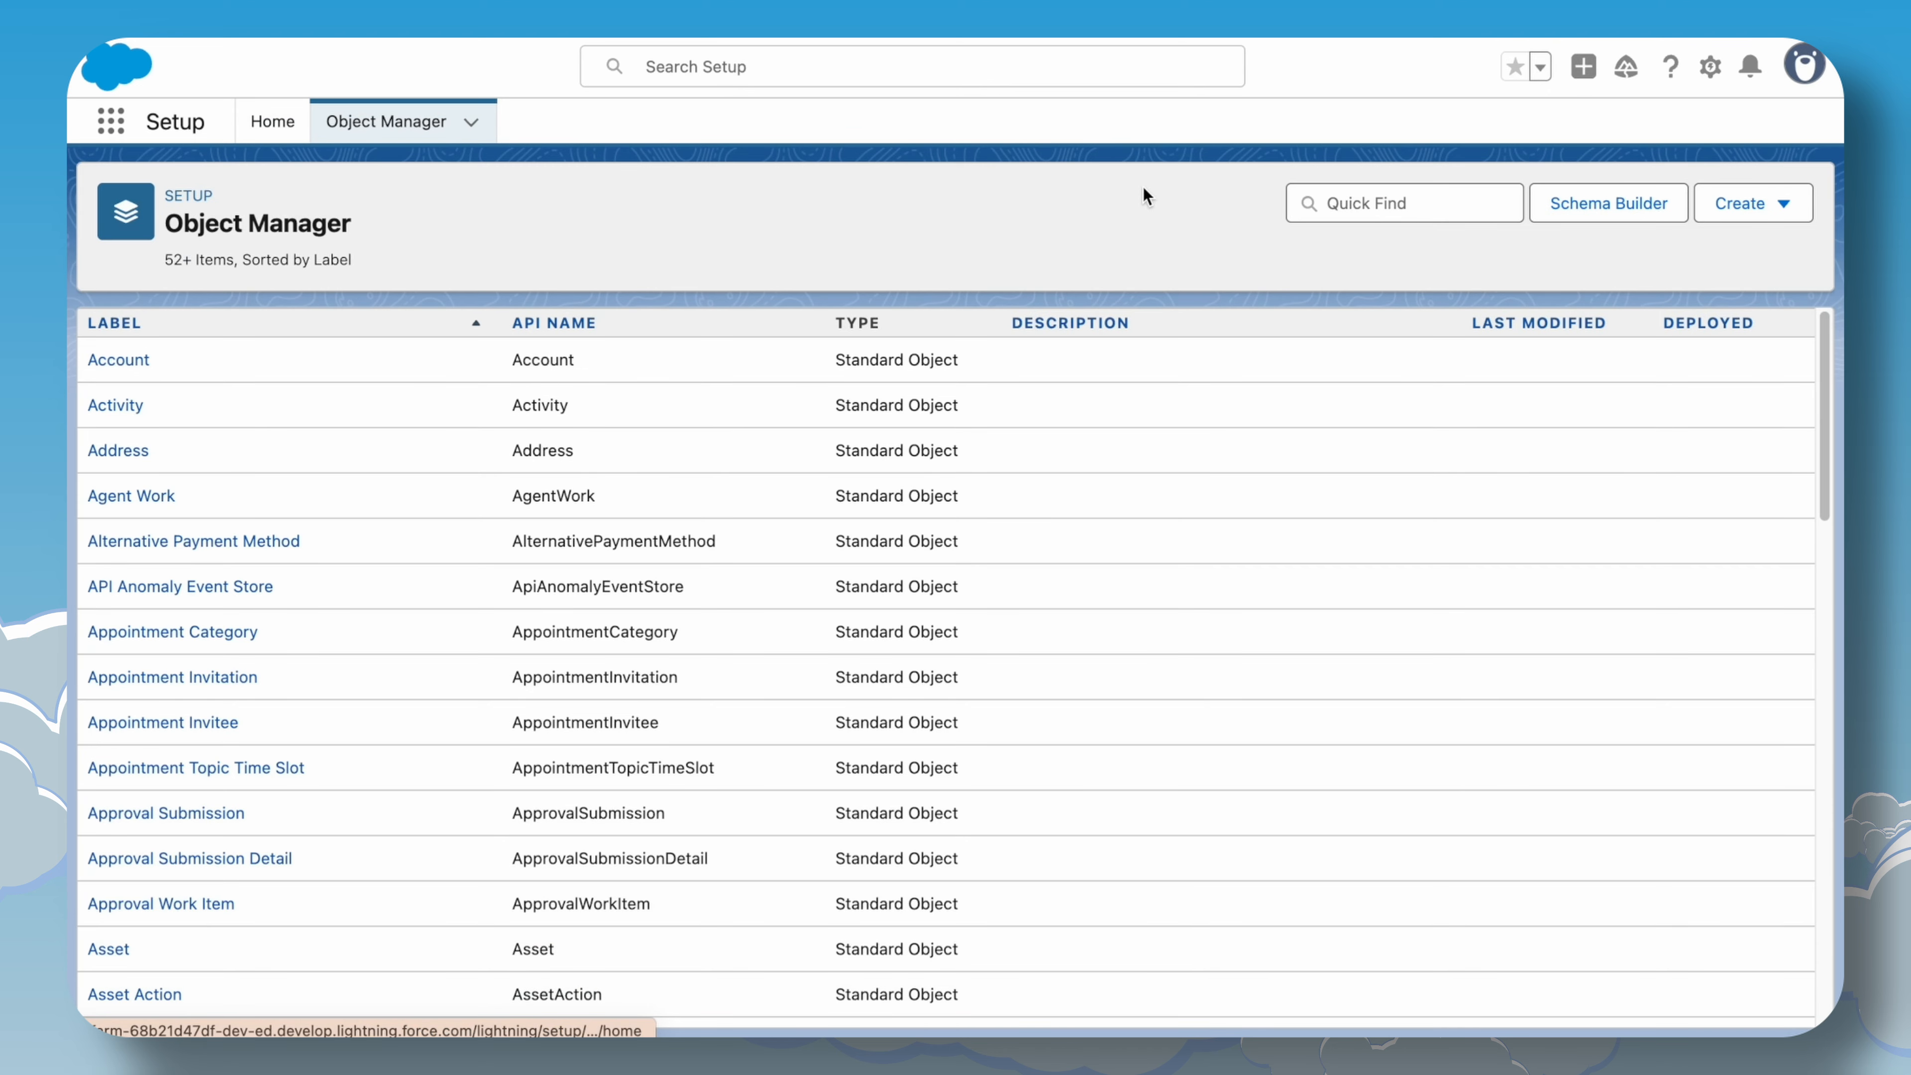
{"action": "left_click", "coordinate": [1339, 202]}
{"action": "type", "text": "cus"}
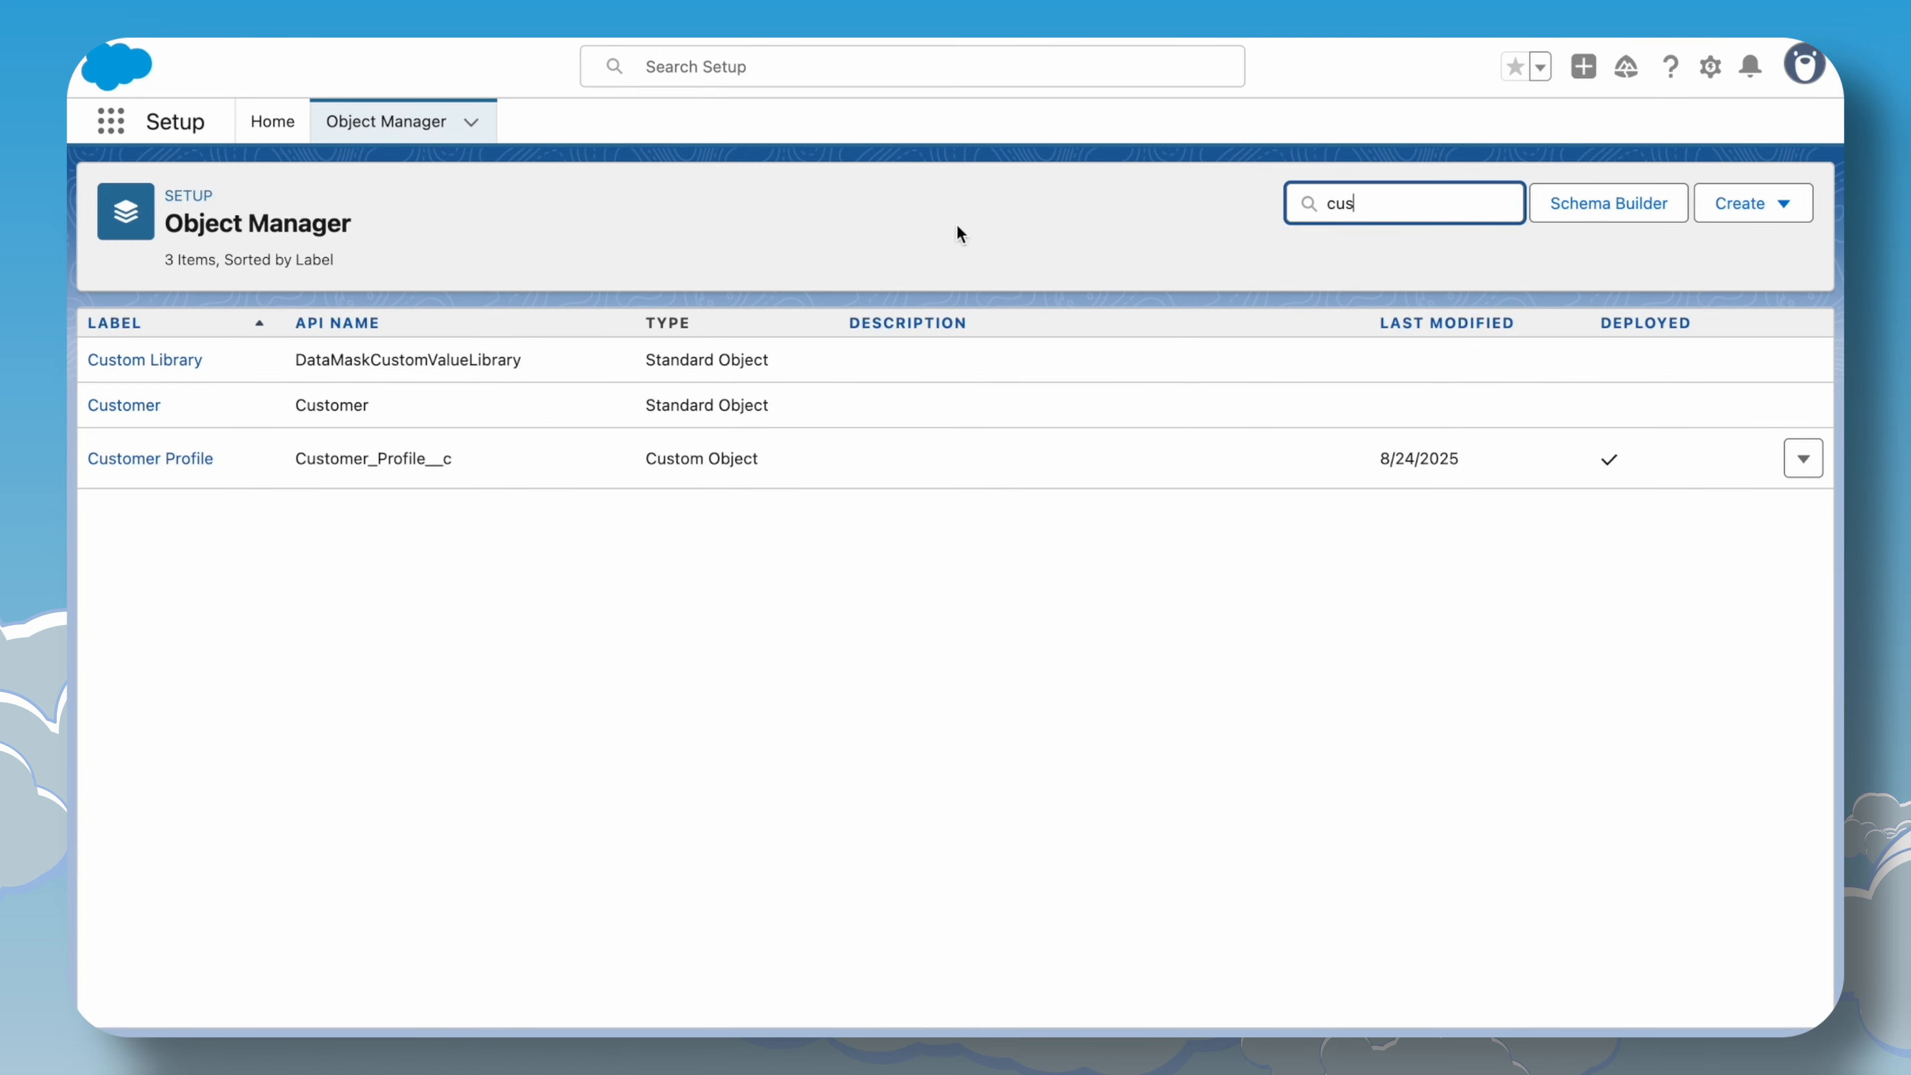
{"action": "left_click", "coordinate": [172, 455]}
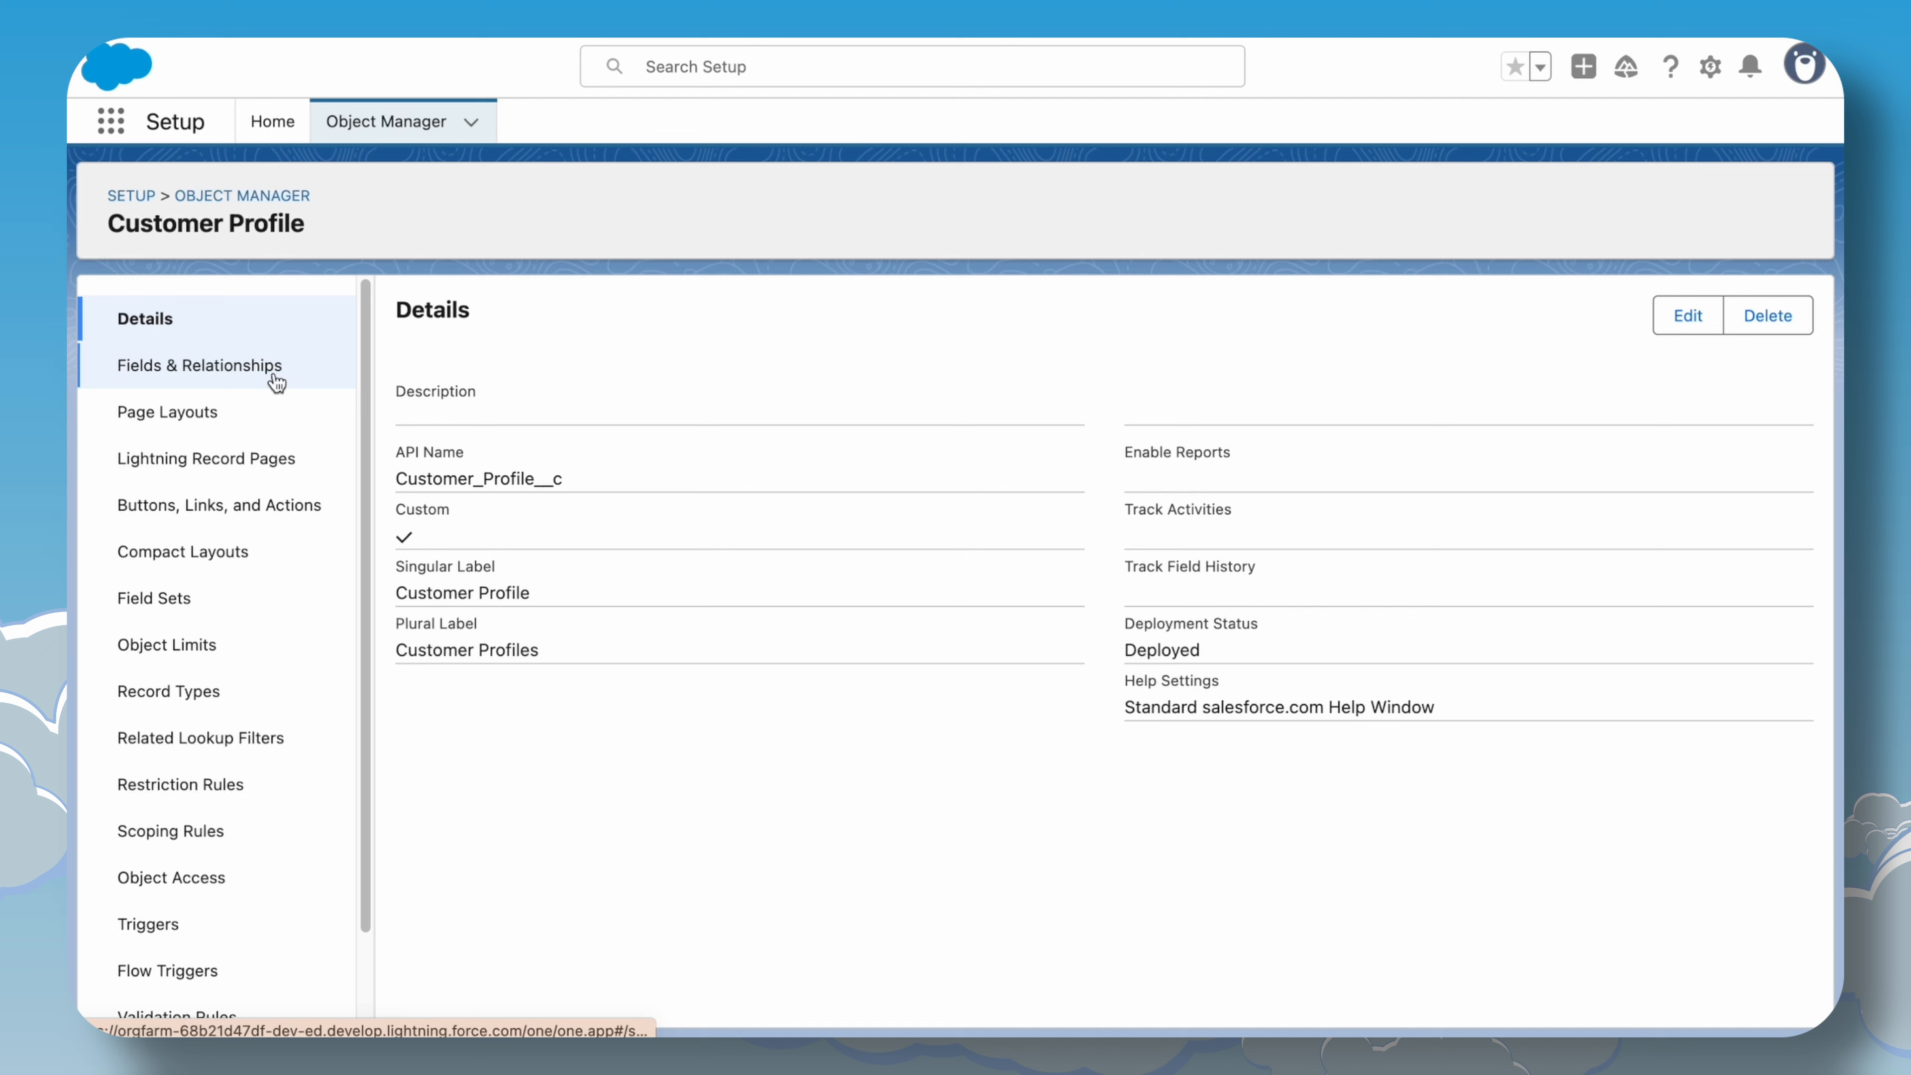
{"action": "left_click", "coordinate": [275, 377]}
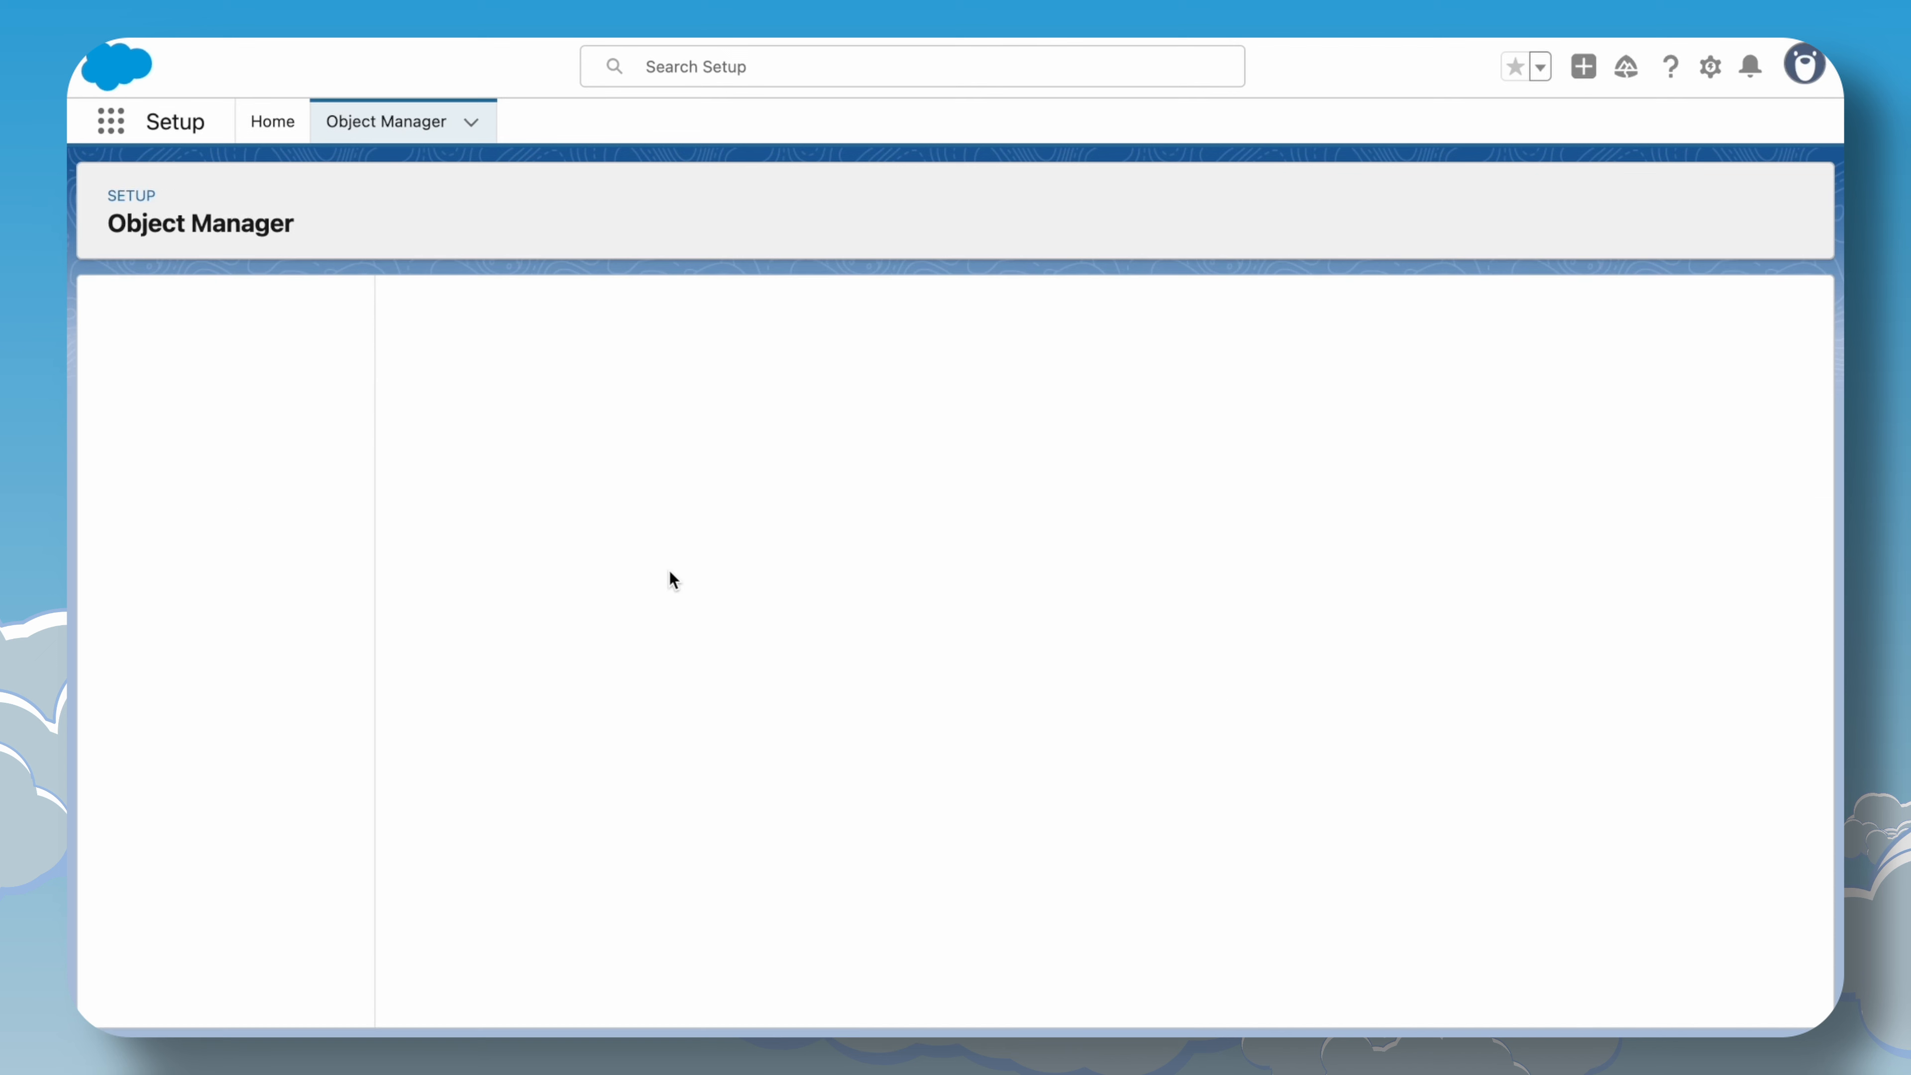
Inspect the unmasked National ID value in the resolved prompt.
{"action": "scroll", "coordinate": [684, 609], "scroll_direction": "down", "scroll_amount": 3}
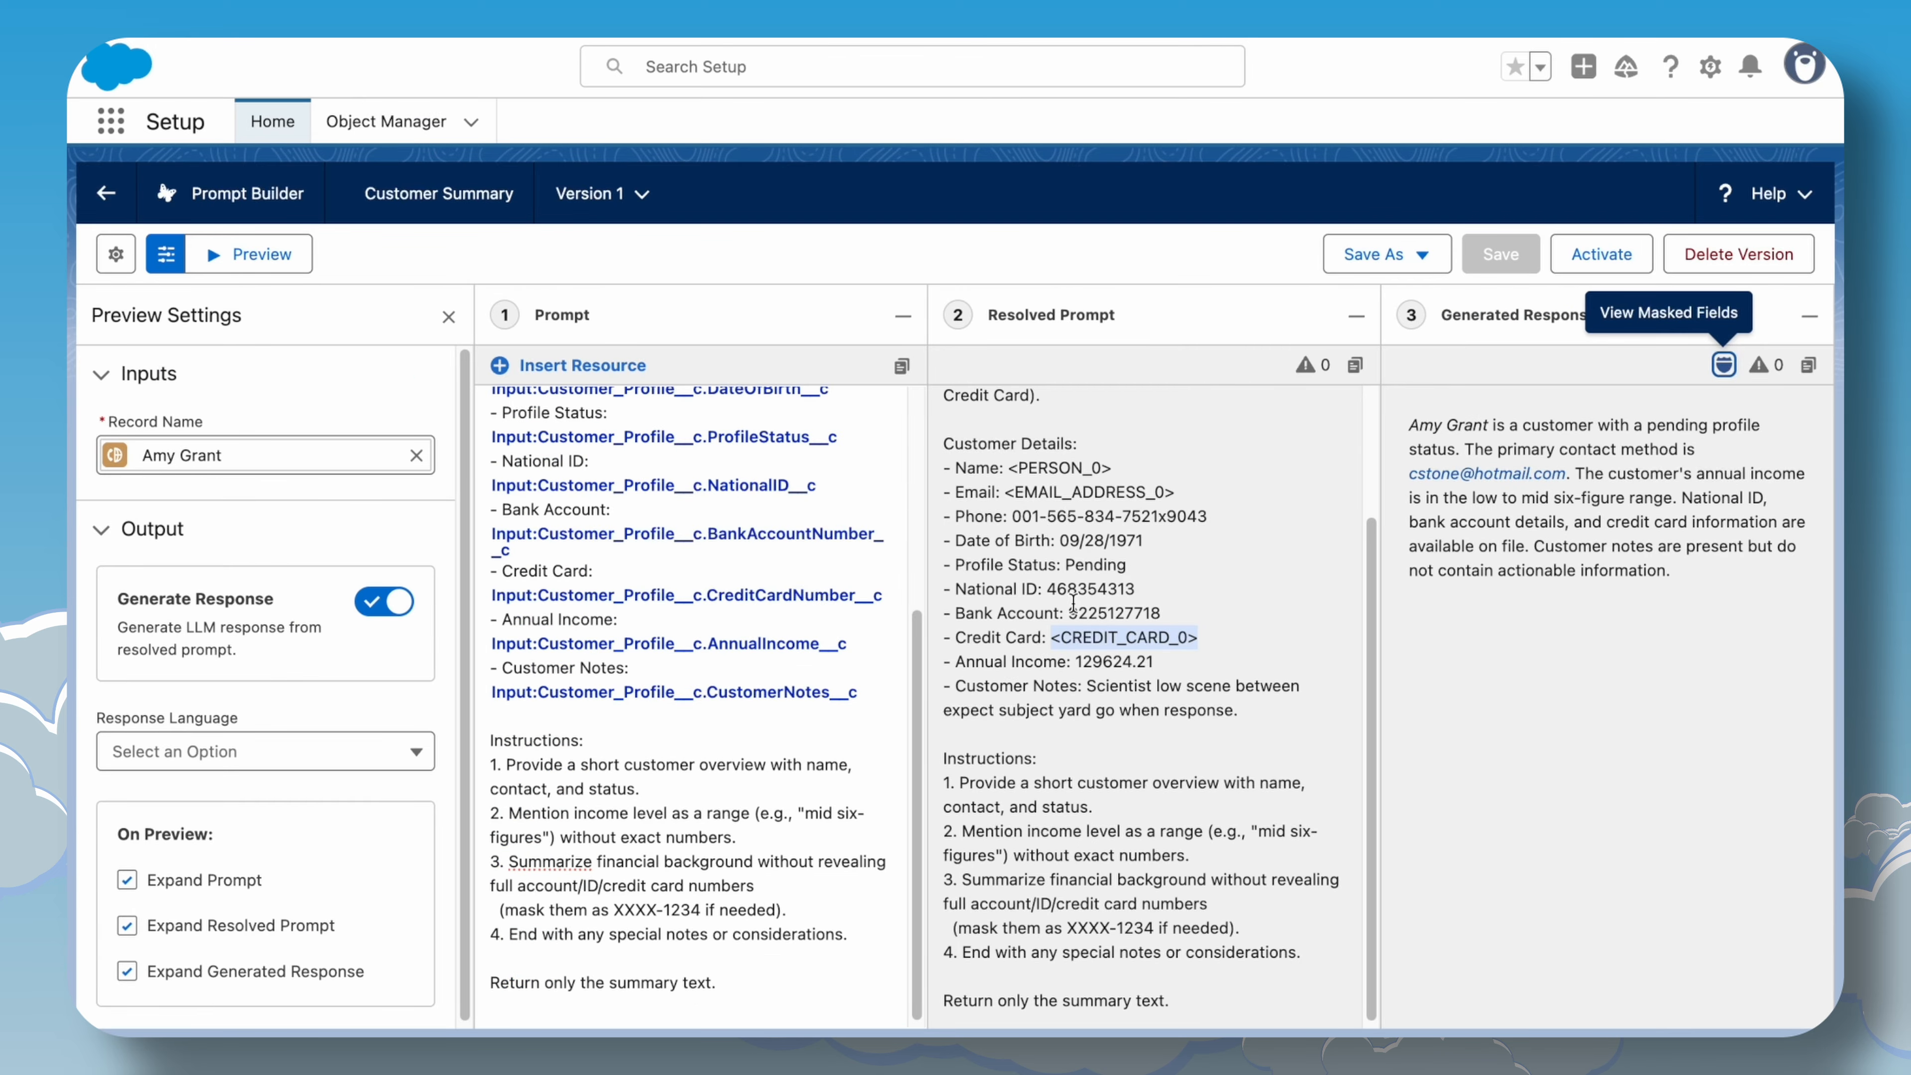
{"action": "left_click_drag", "start_coordinate": [1046, 588], "coordinate": [1165, 599]}
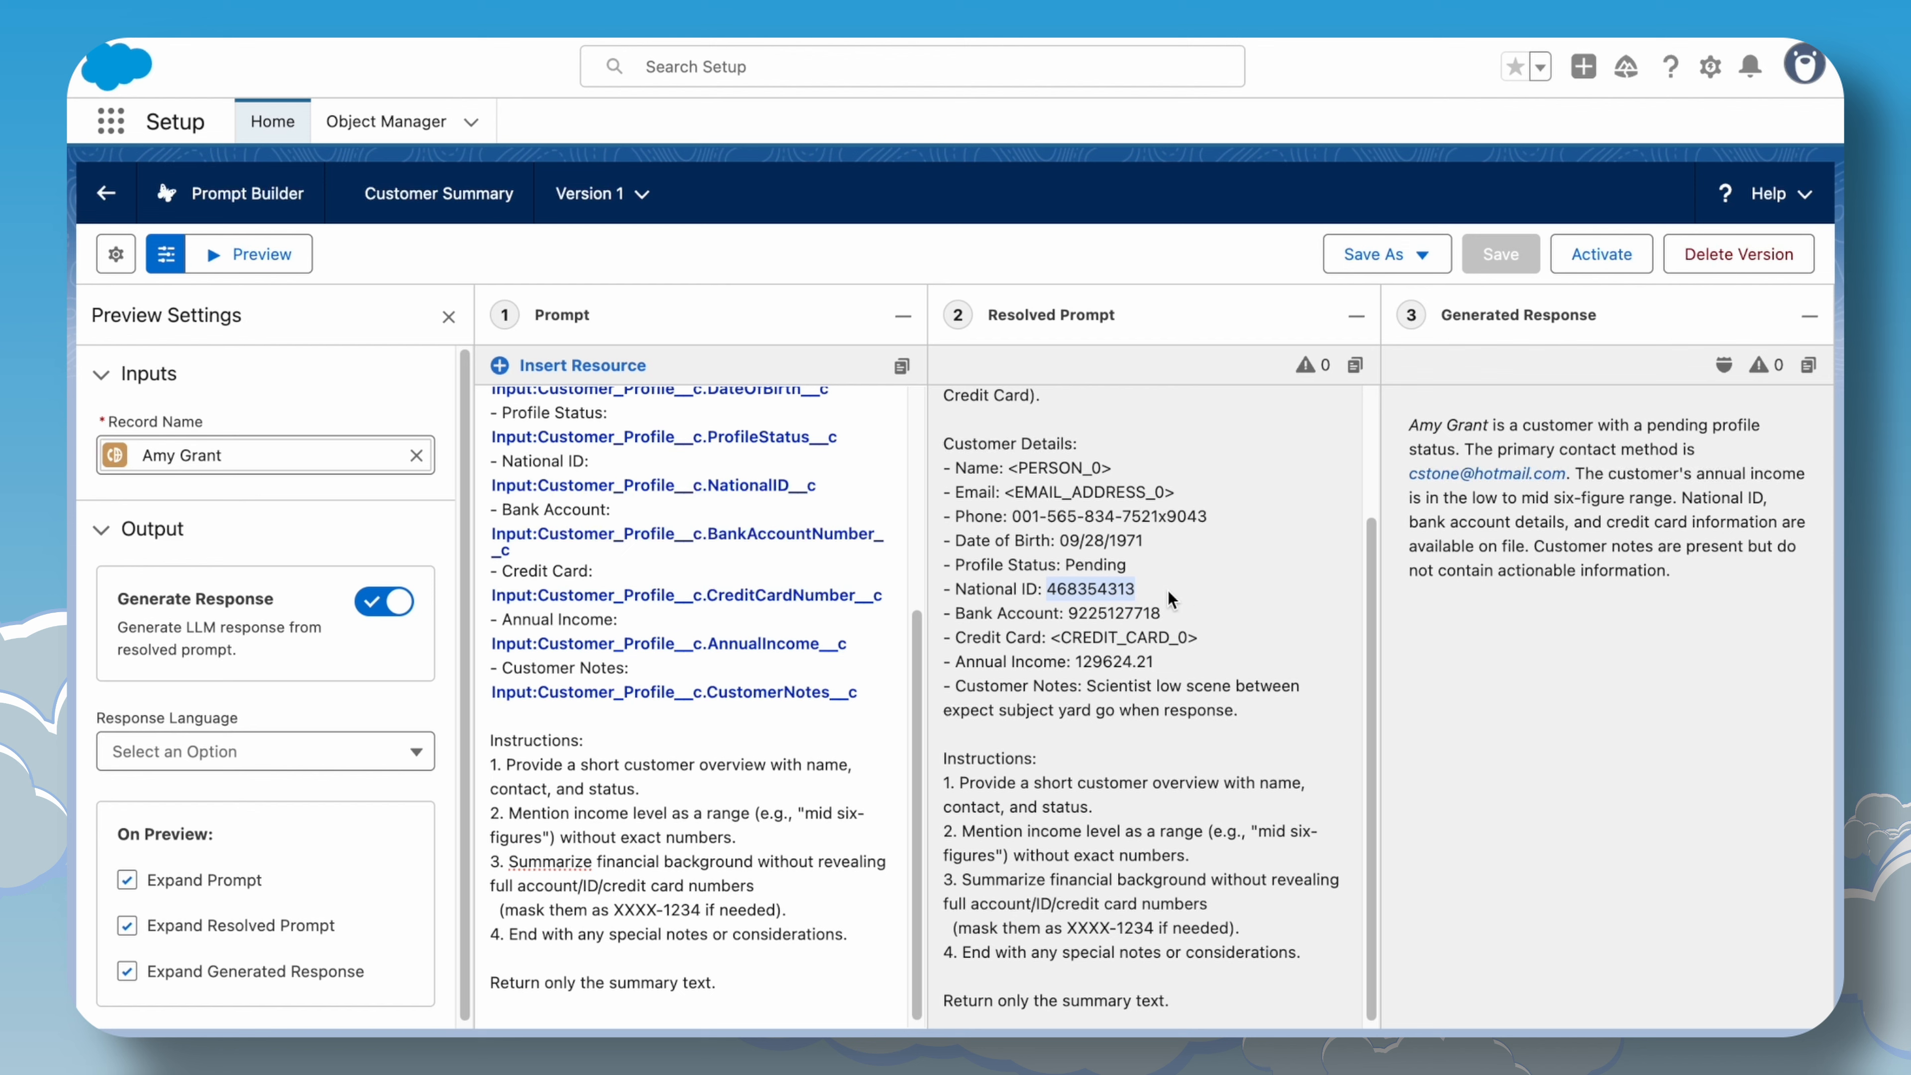
Find the National ID field among the Customer Profile object's fields and open its definition.
{"action": "left_click_drag", "start_coordinate": [1012, 517], "coordinate": [1281, 503]}
{"action": "left_click", "coordinate": [1225, 523]}
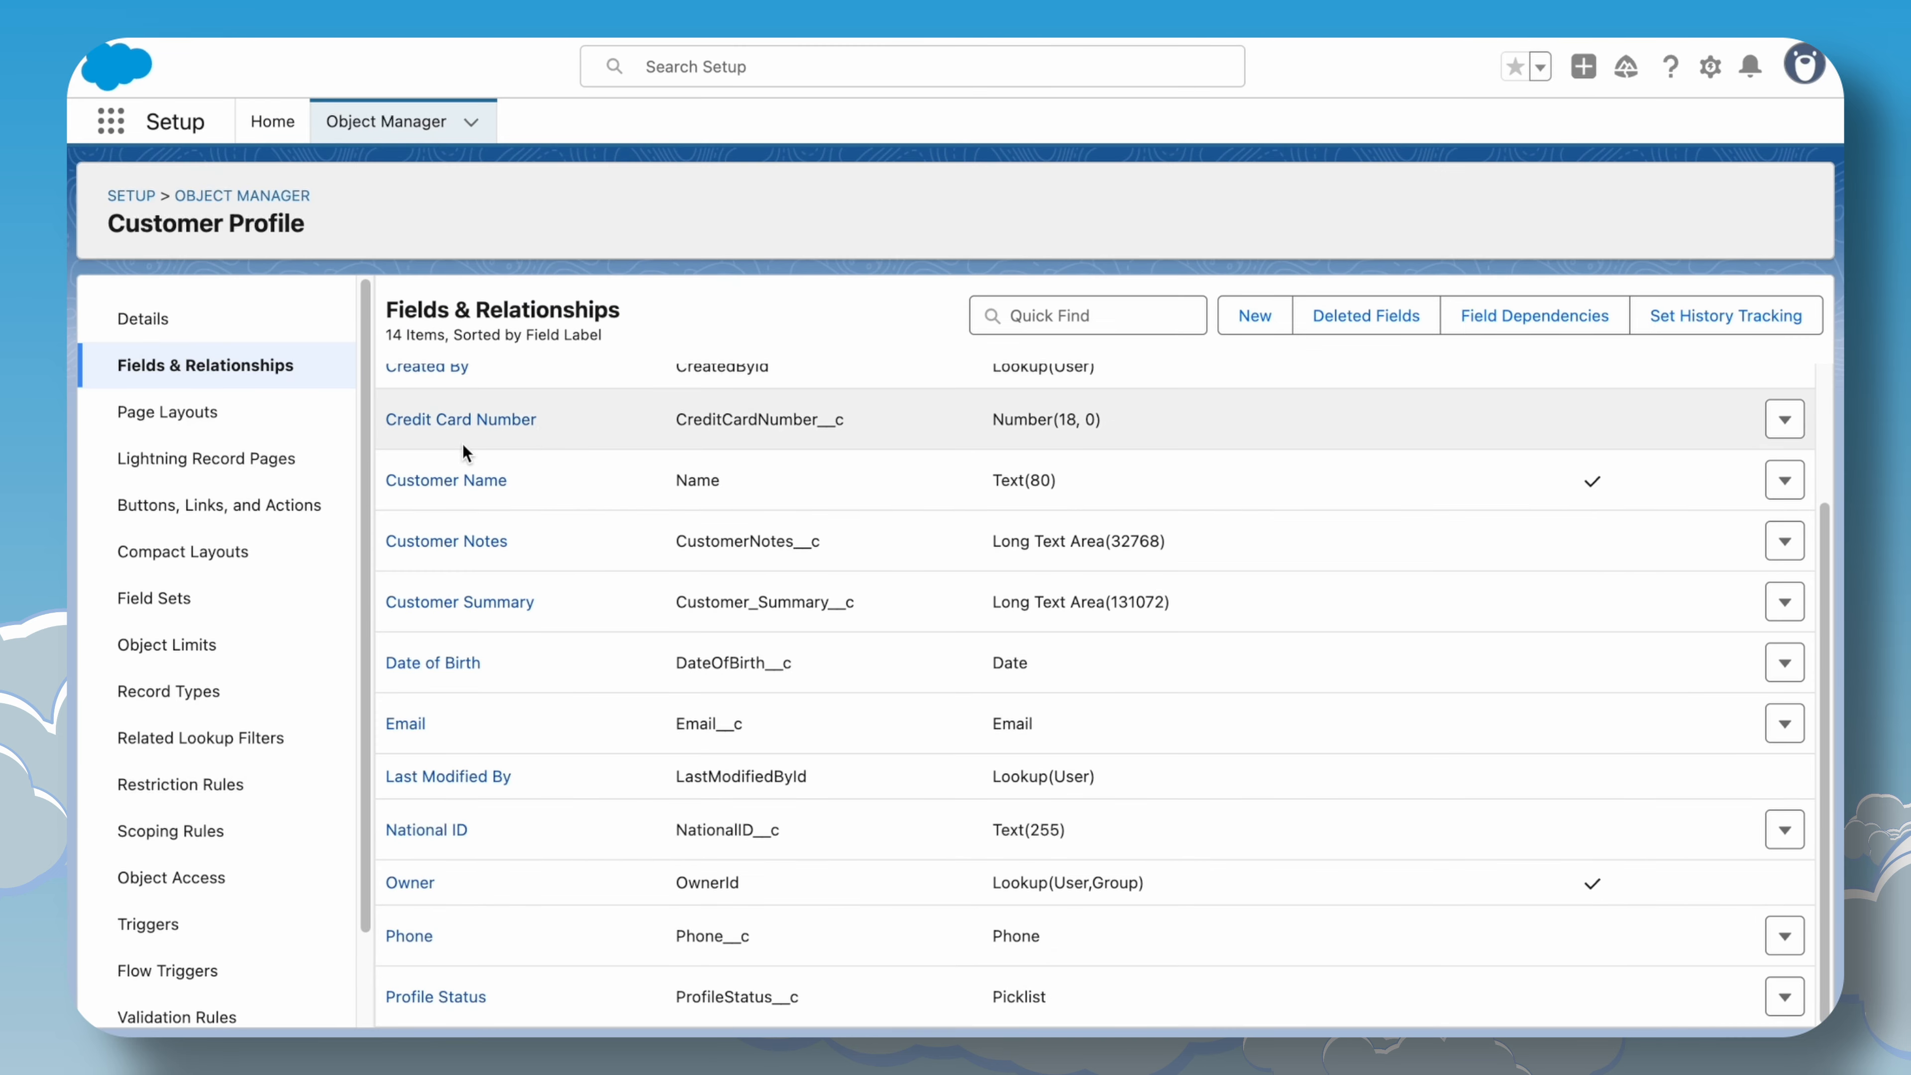
{"action": "left_click", "coordinate": [1069, 329]}
{"action": "type", "text": "n"}
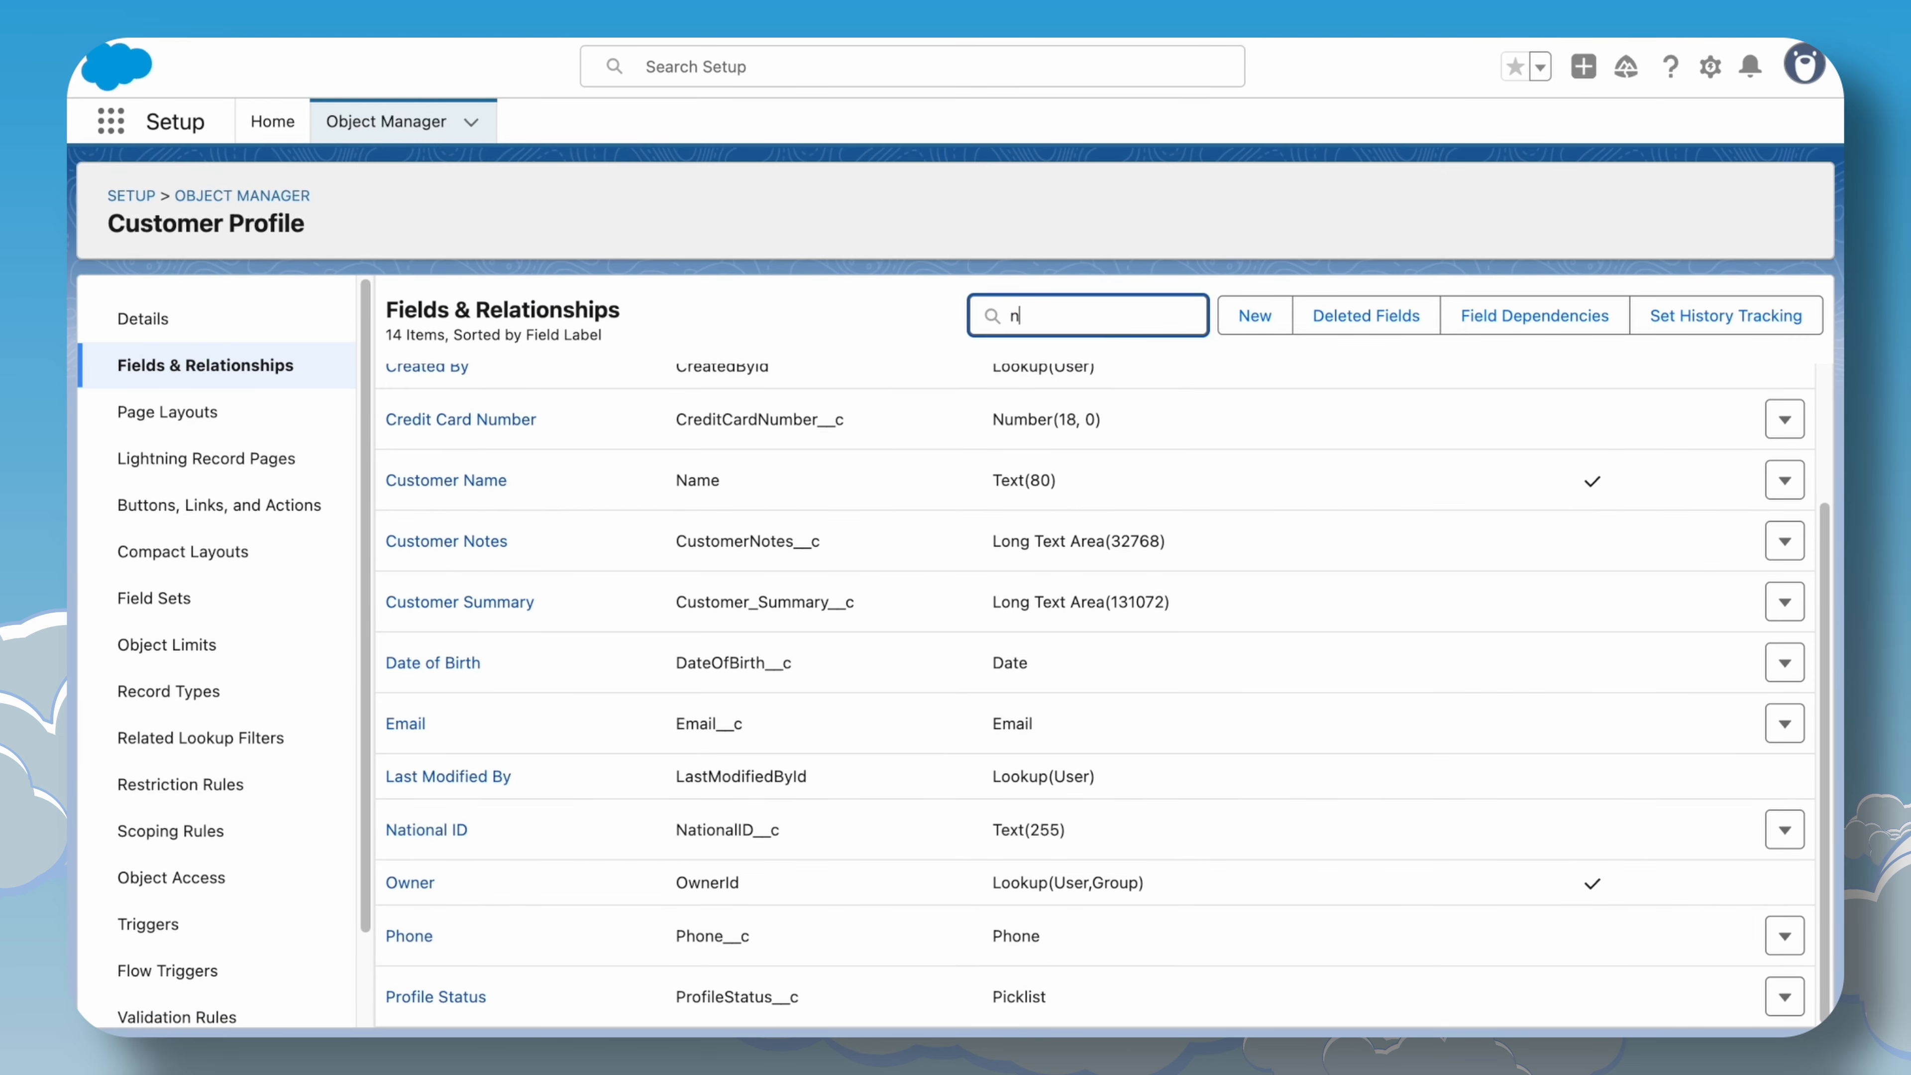
{"action": "type", "text": "ation"}
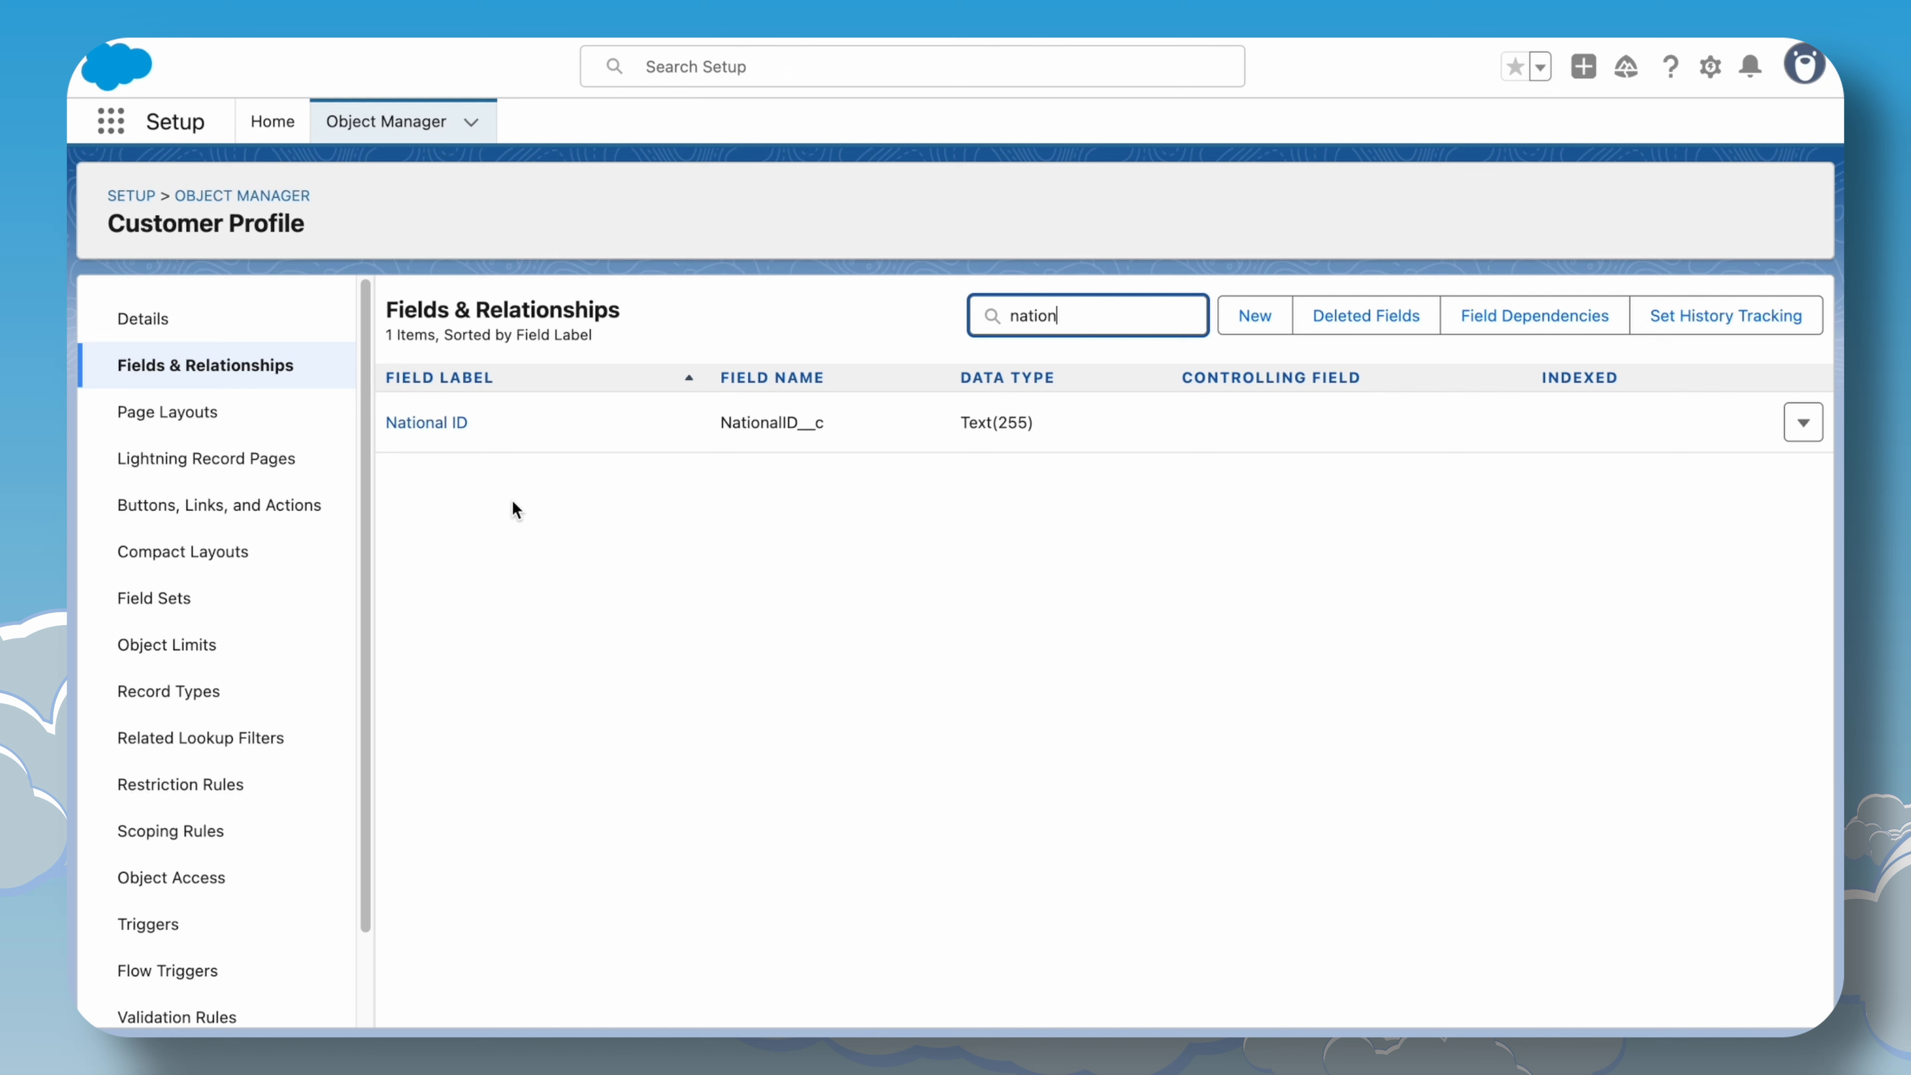
{"action": "left_click", "coordinate": [450, 423]}
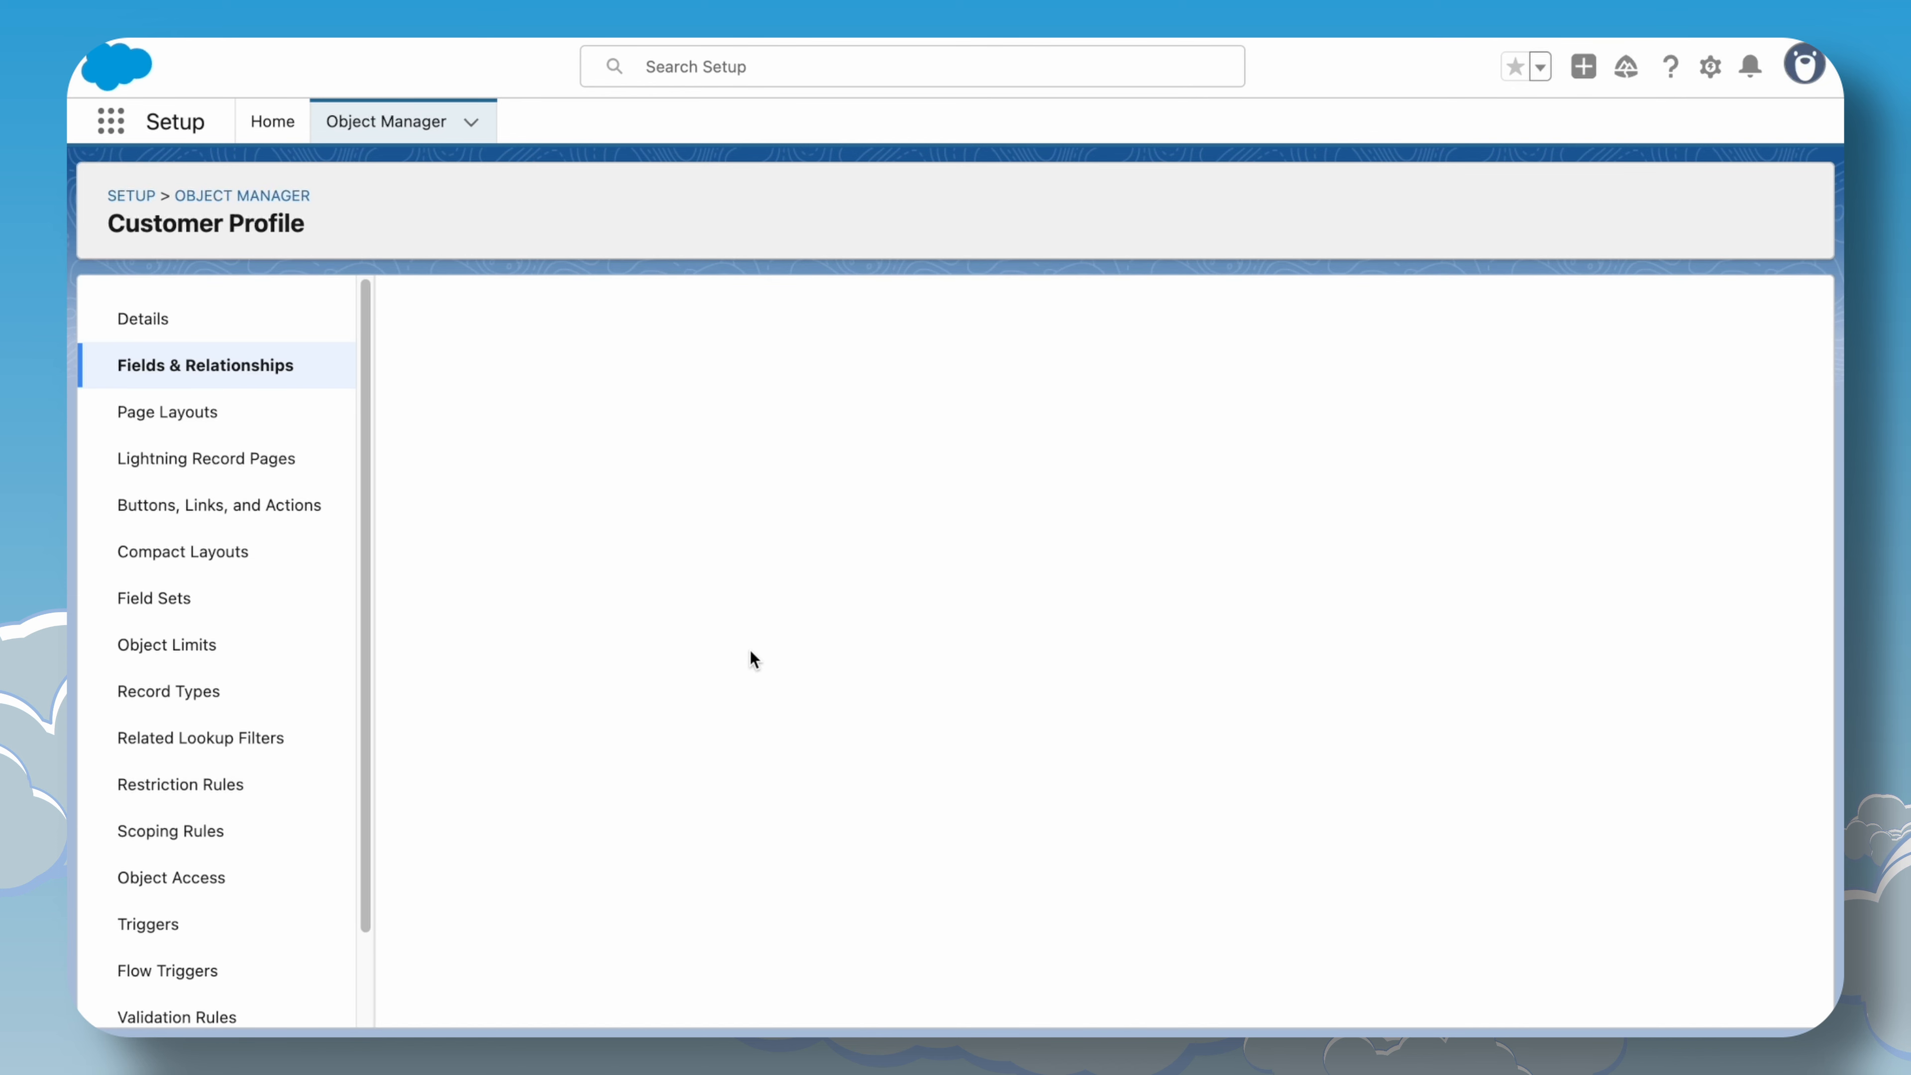
Edit the National ID field, add PII to its compliance categorization, and save.
{"action": "left_click", "coordinate": [850, 424]}
{"action": "scroll", "coordinate": [632, 677], "scroll_direction": "down", "scroll_amount": 1}
{"action": "scroll", "coordinate": [622, 683], "scroll_direction": "down", "scroll_amount": 2}
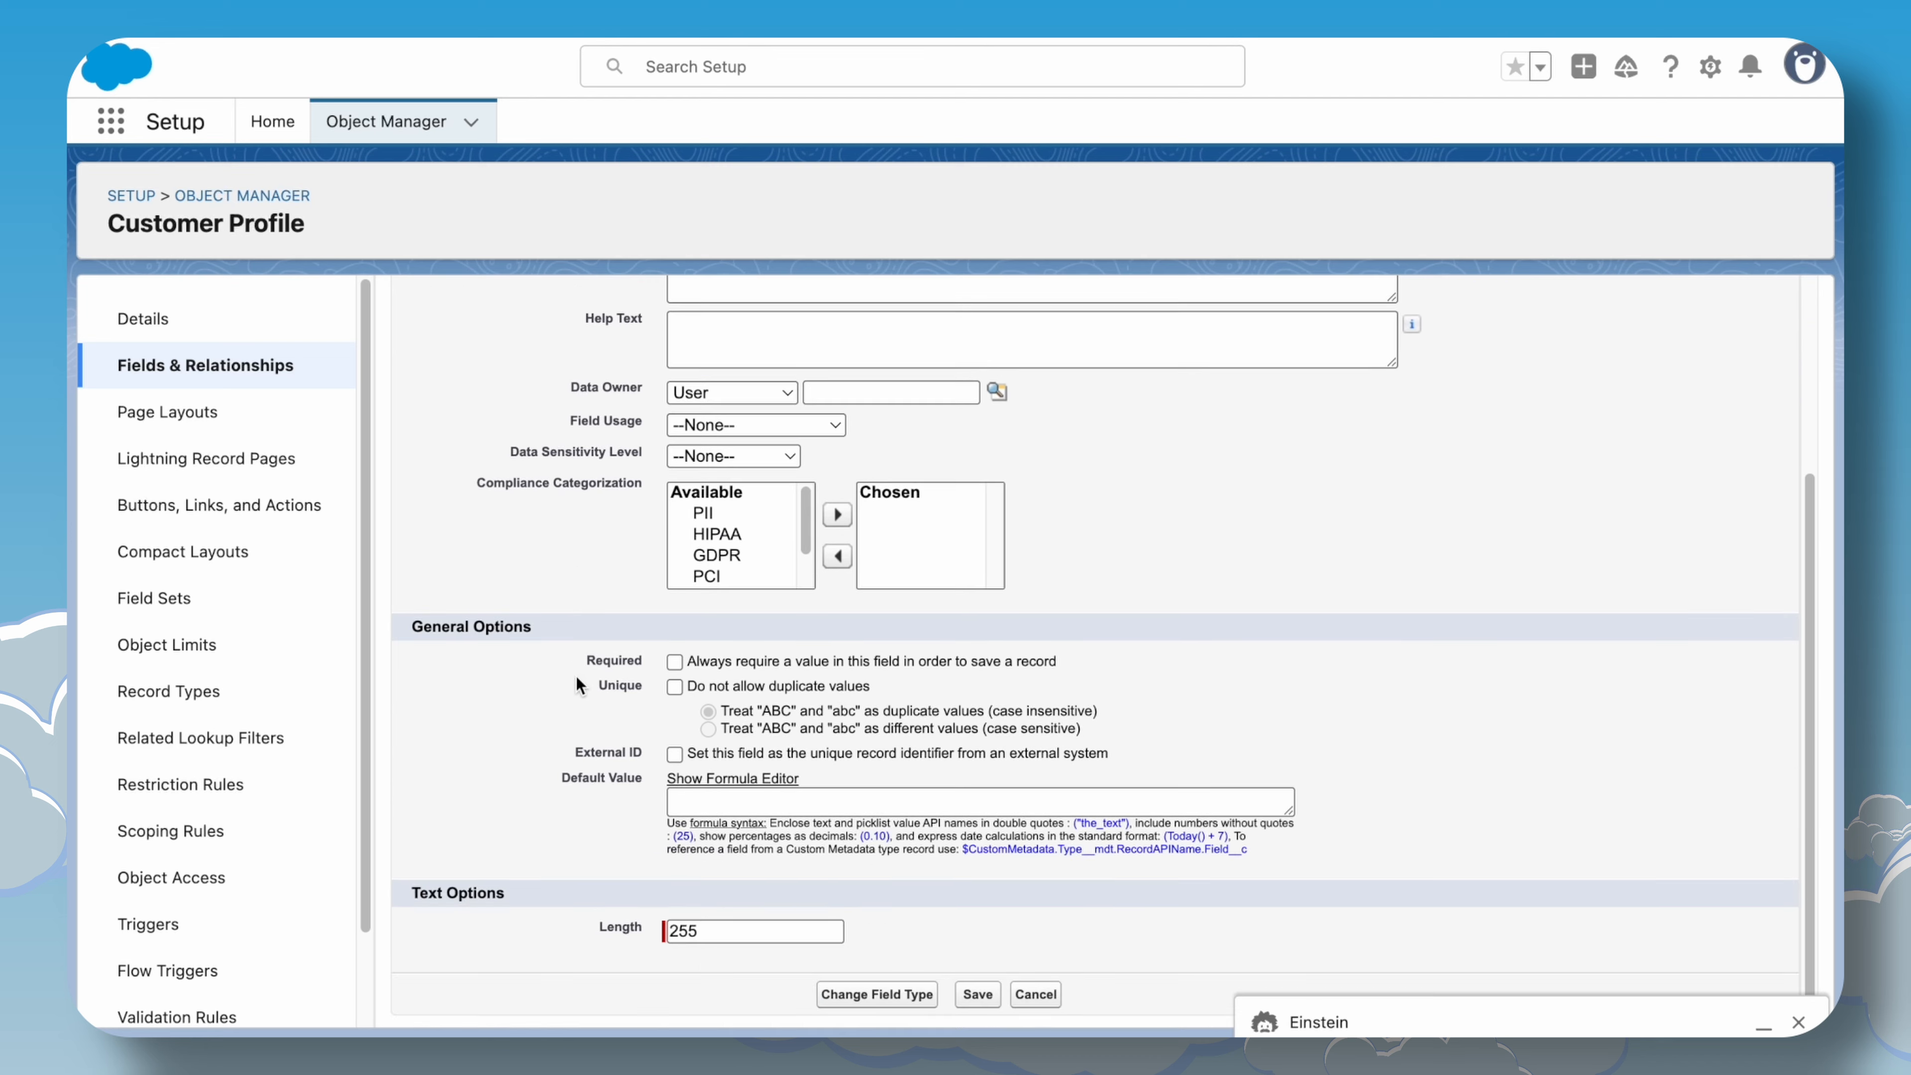
{"action": "left_click_drag", "start_coordinate": [474, 489], "coordinate": [627, 493]}
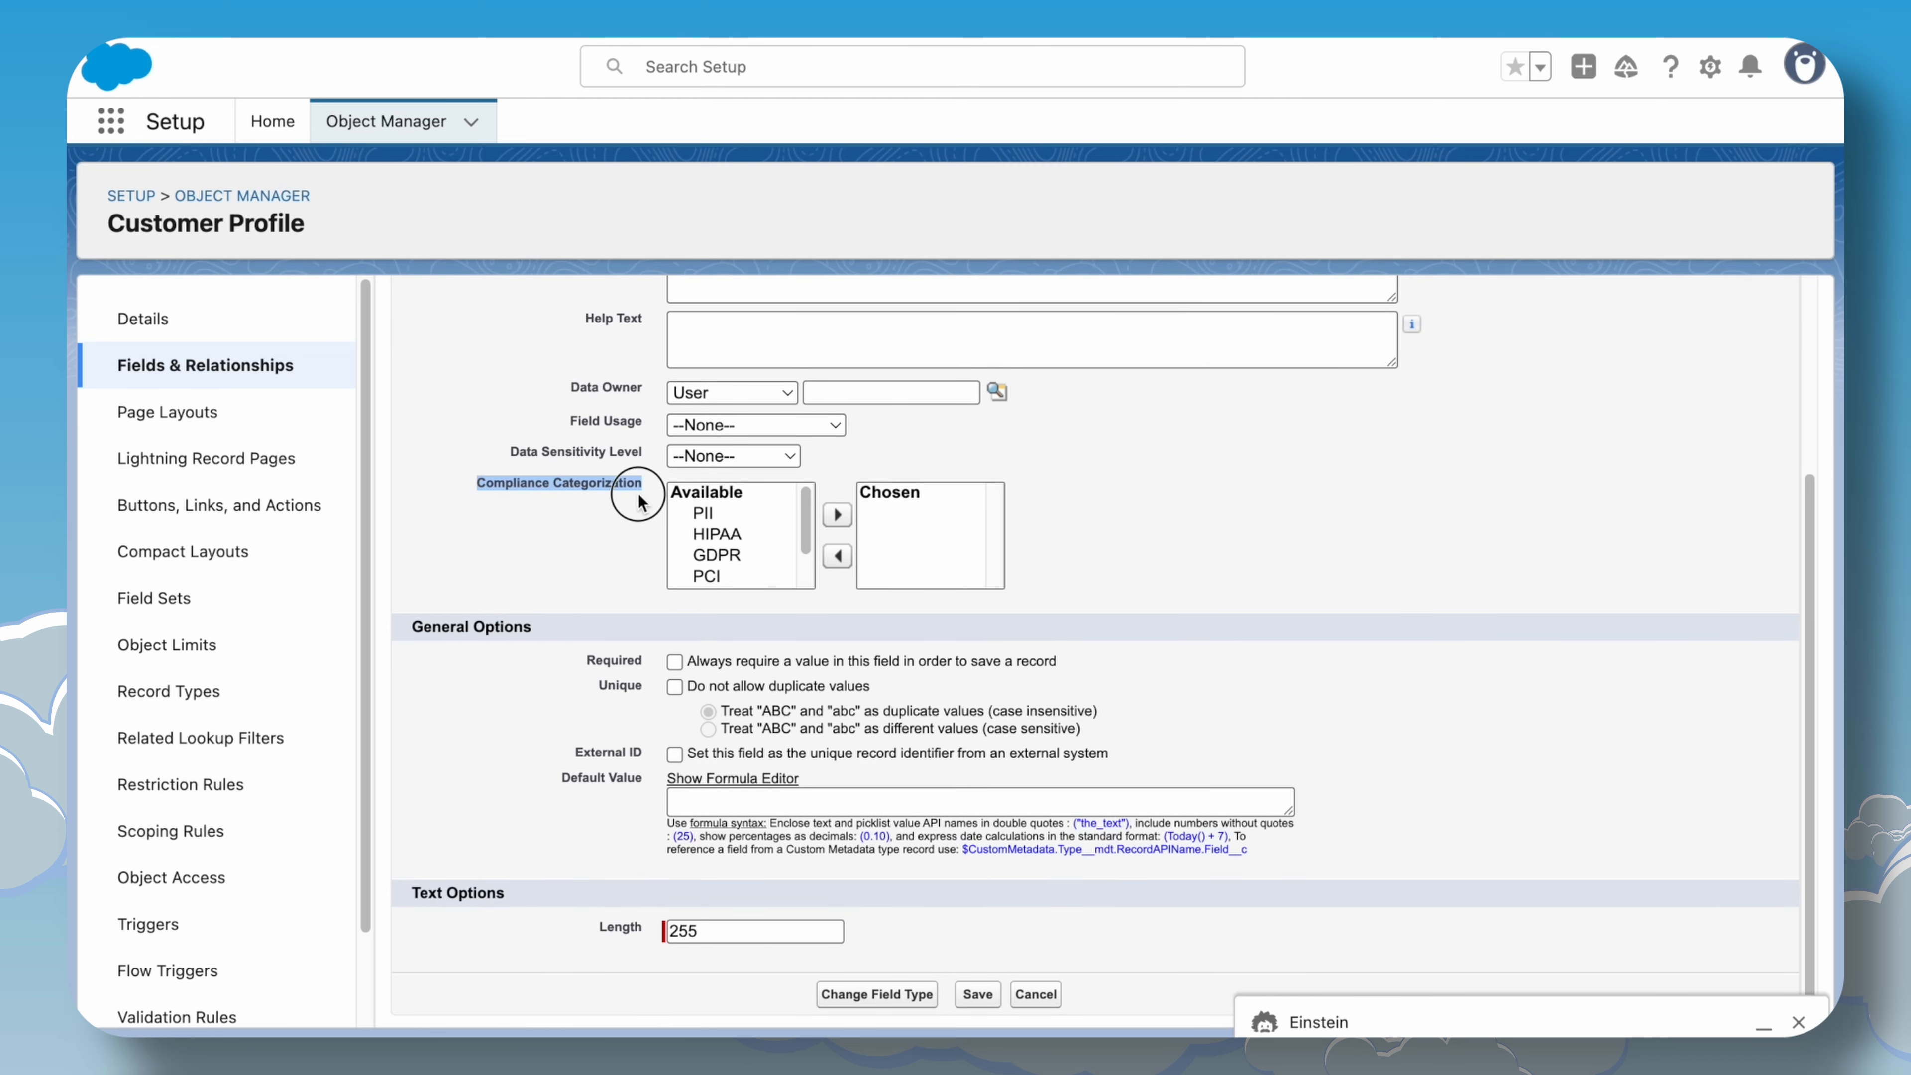
{"action": "left_click", "coordinate": [576, 504]}
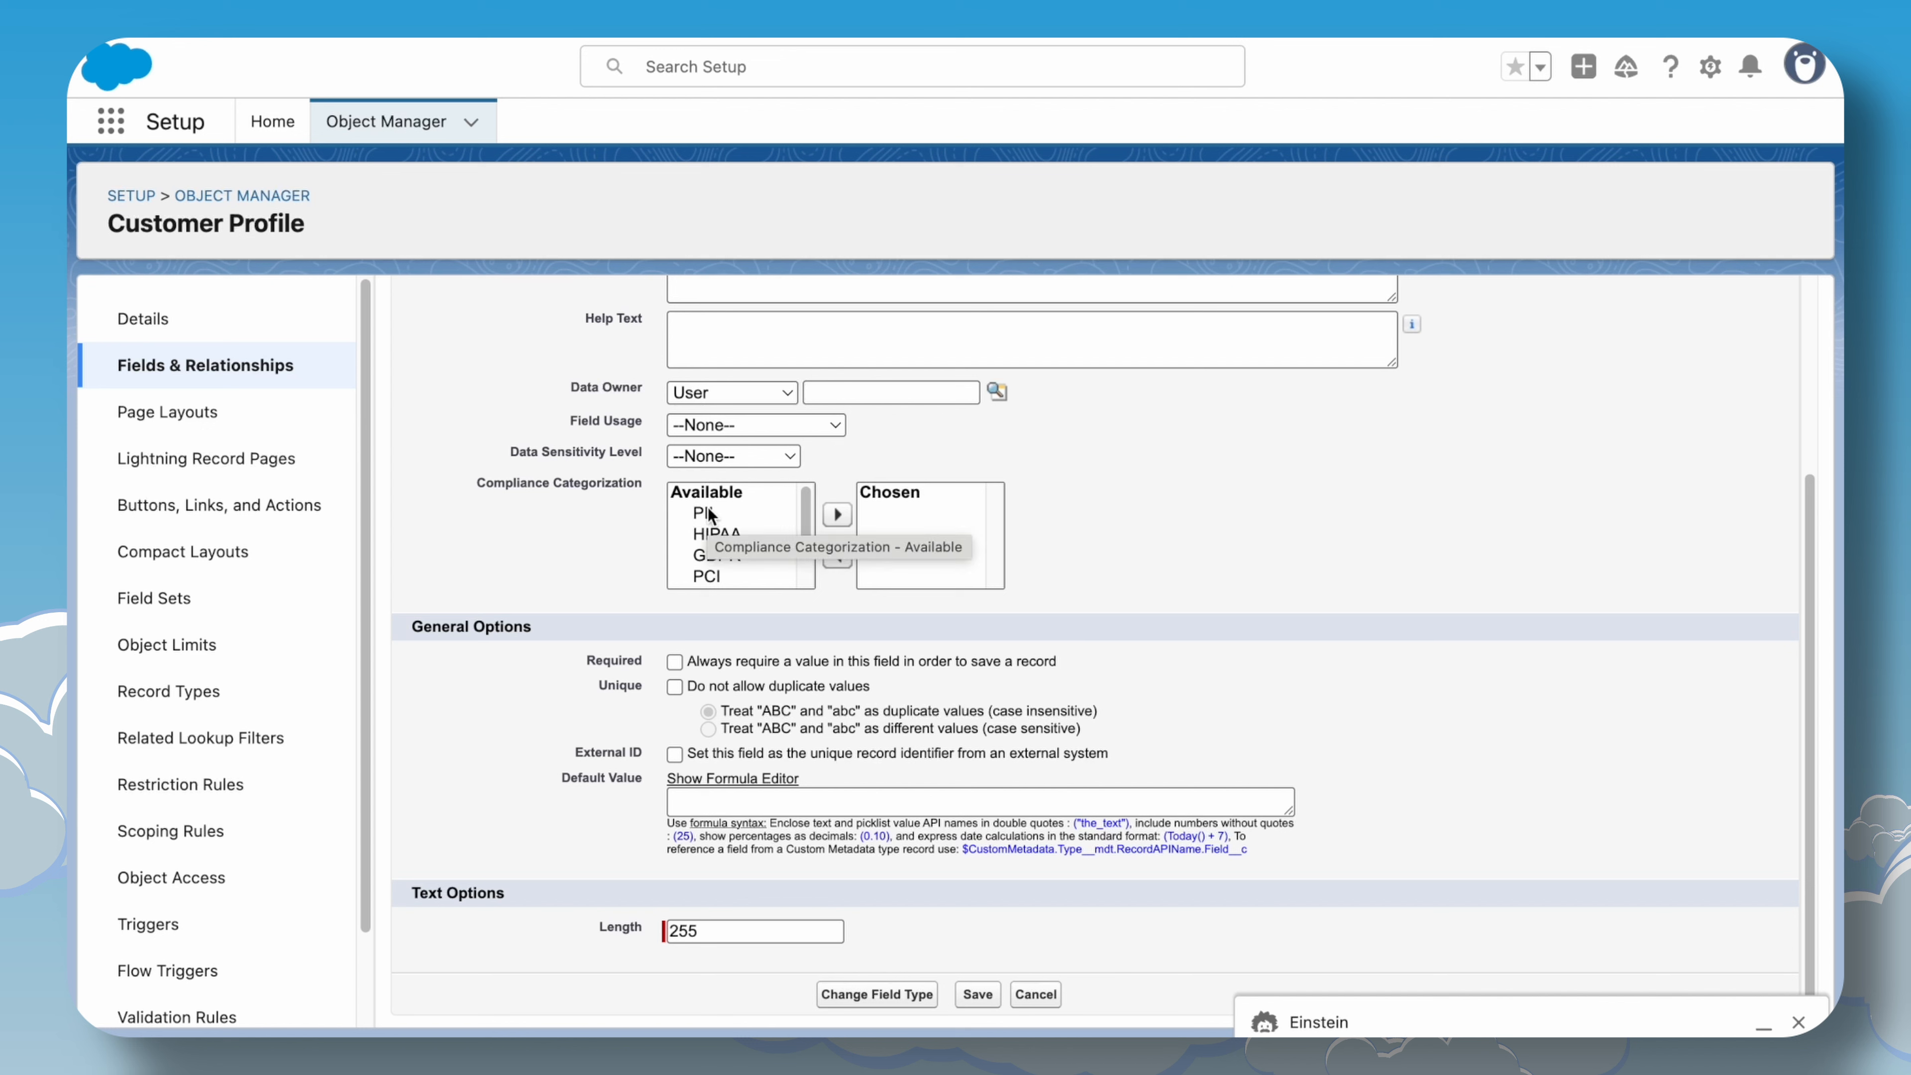
{"action": "left_click", "coordinate": [719, 514]}
{"action": "left_click", "coordinate": [837, 516]}
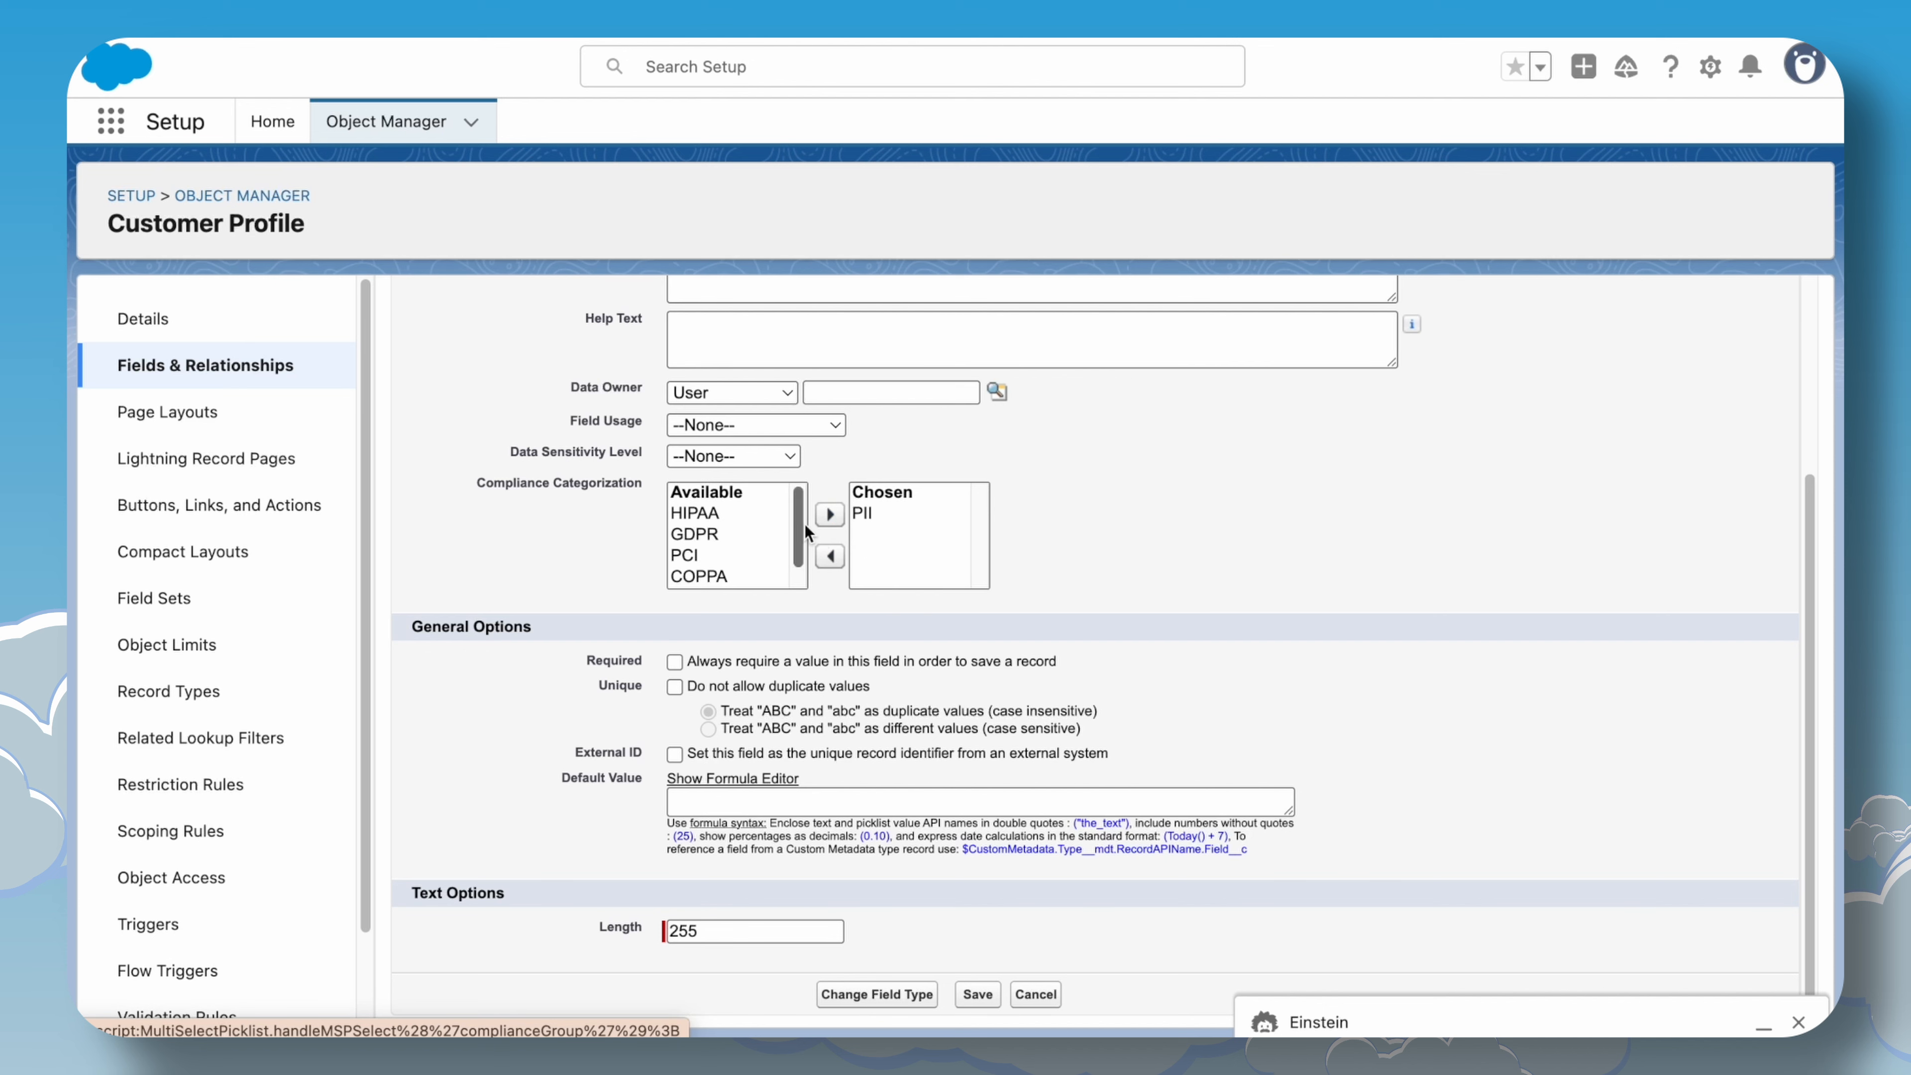
{"action": "scroll", "coordinate": [864, 657], "scroll_direction": "up", "scroll_amount": 5}
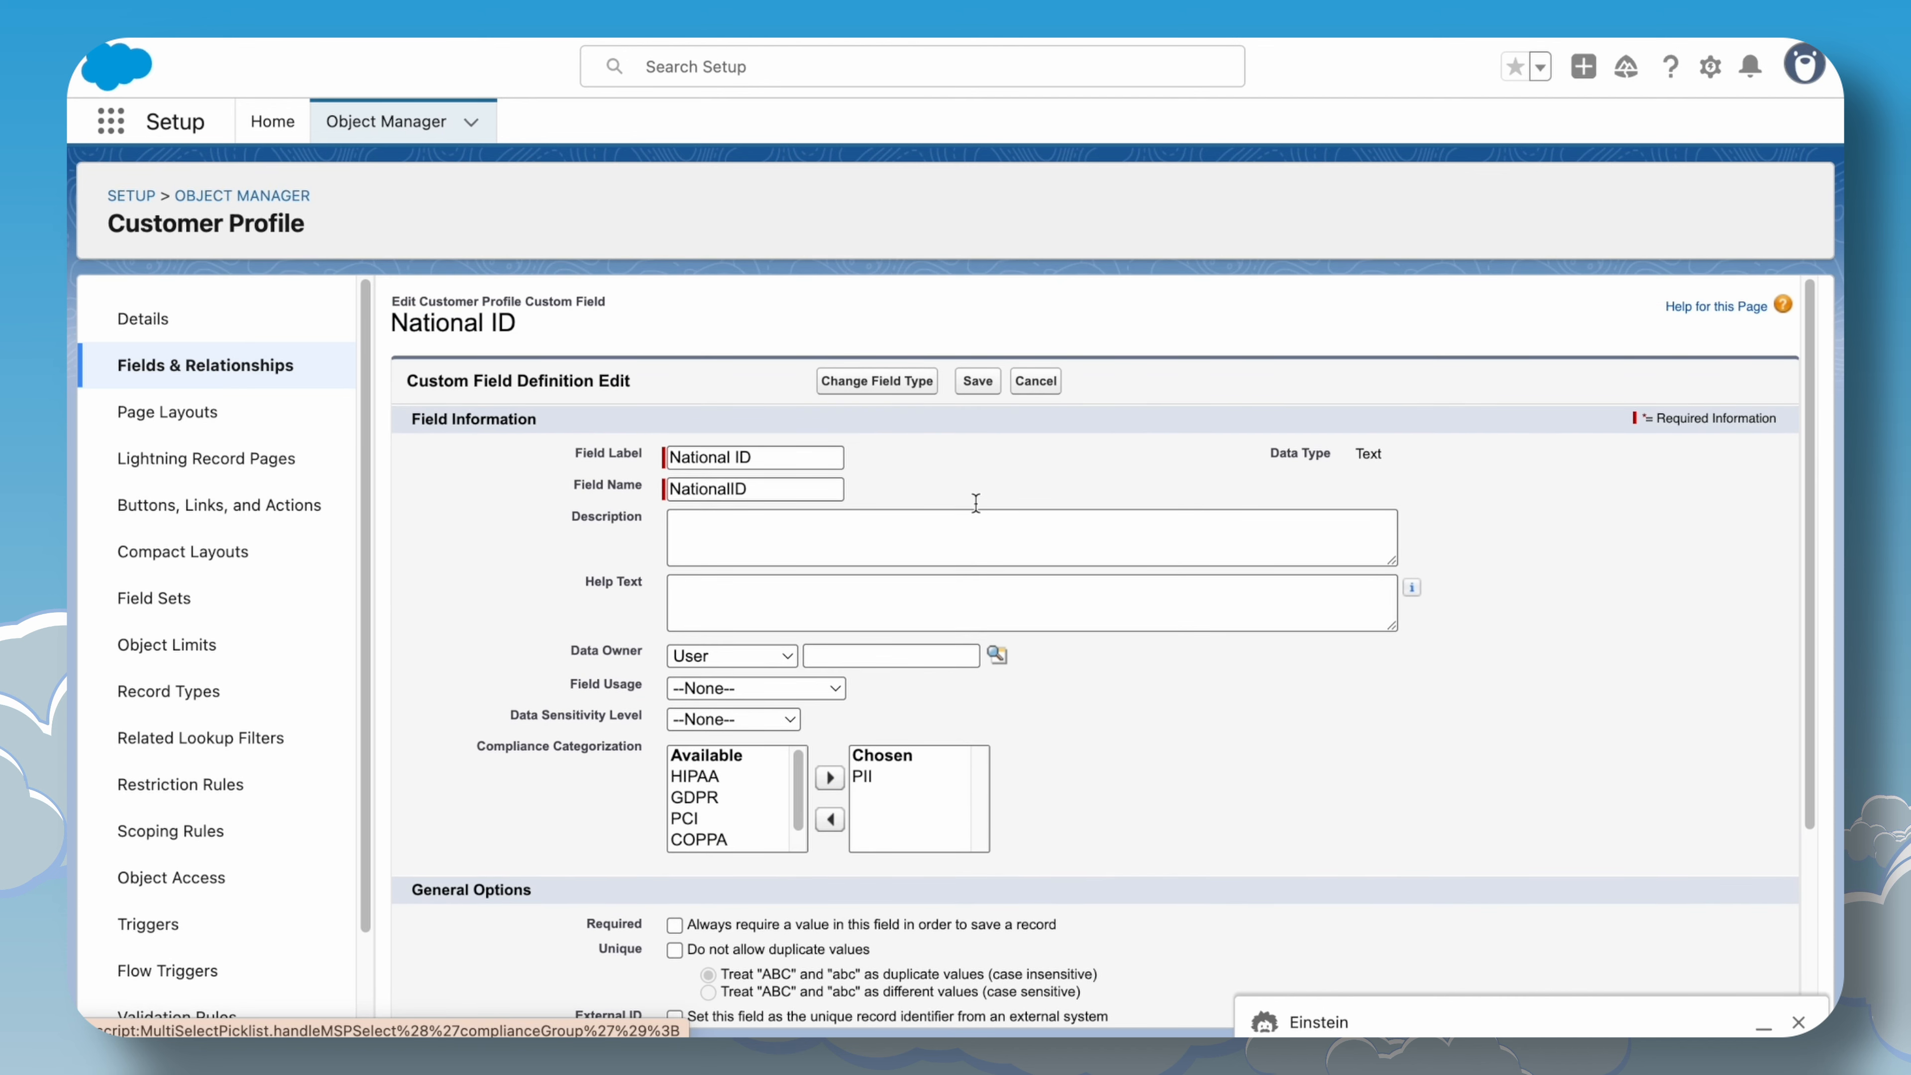
{"action": "left_click", "coordinate": [971, 380]}
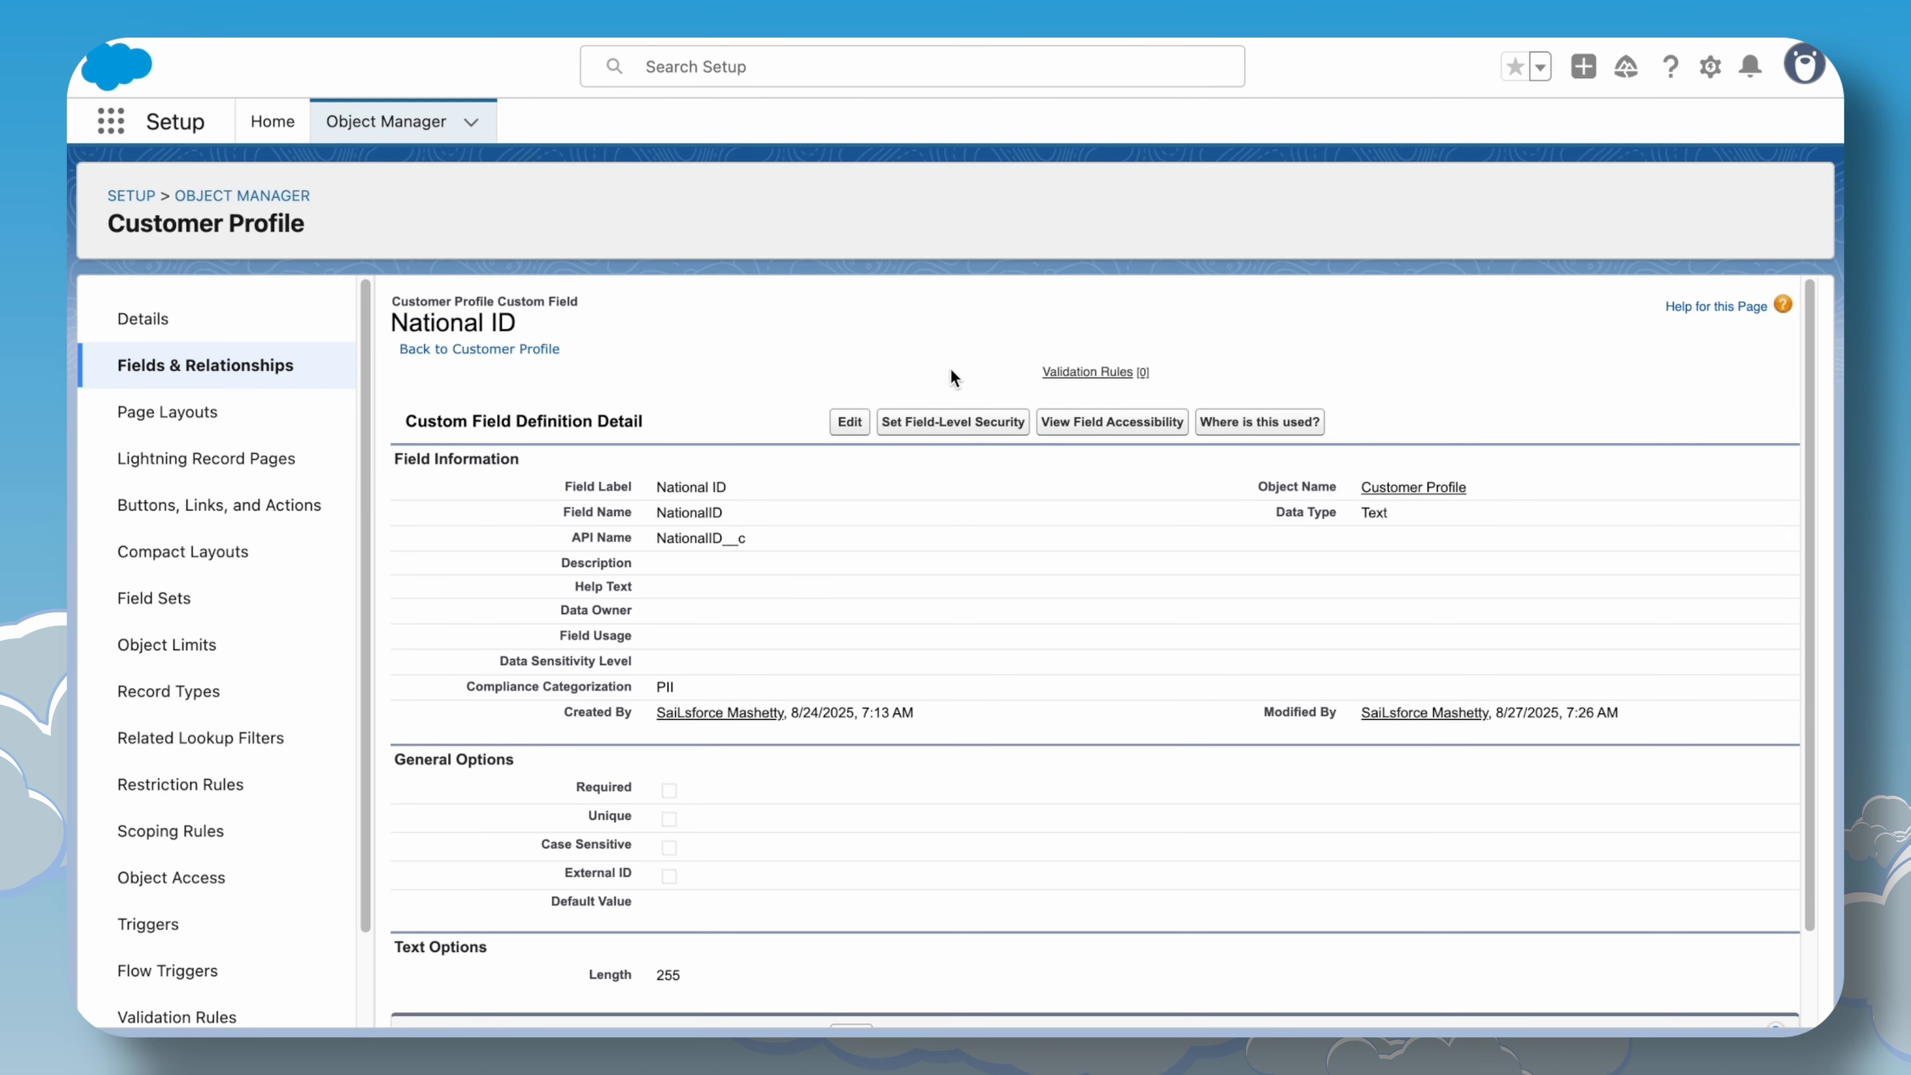
Open the Phone field of Customer Profile, add PII to its compliance categorization, and save.
{"action": "left_click", "coordinate": [235, 367]}
{"action": "left_click", "coordinate": [1023, 316]}
{"action": "type", "text": "phone"}
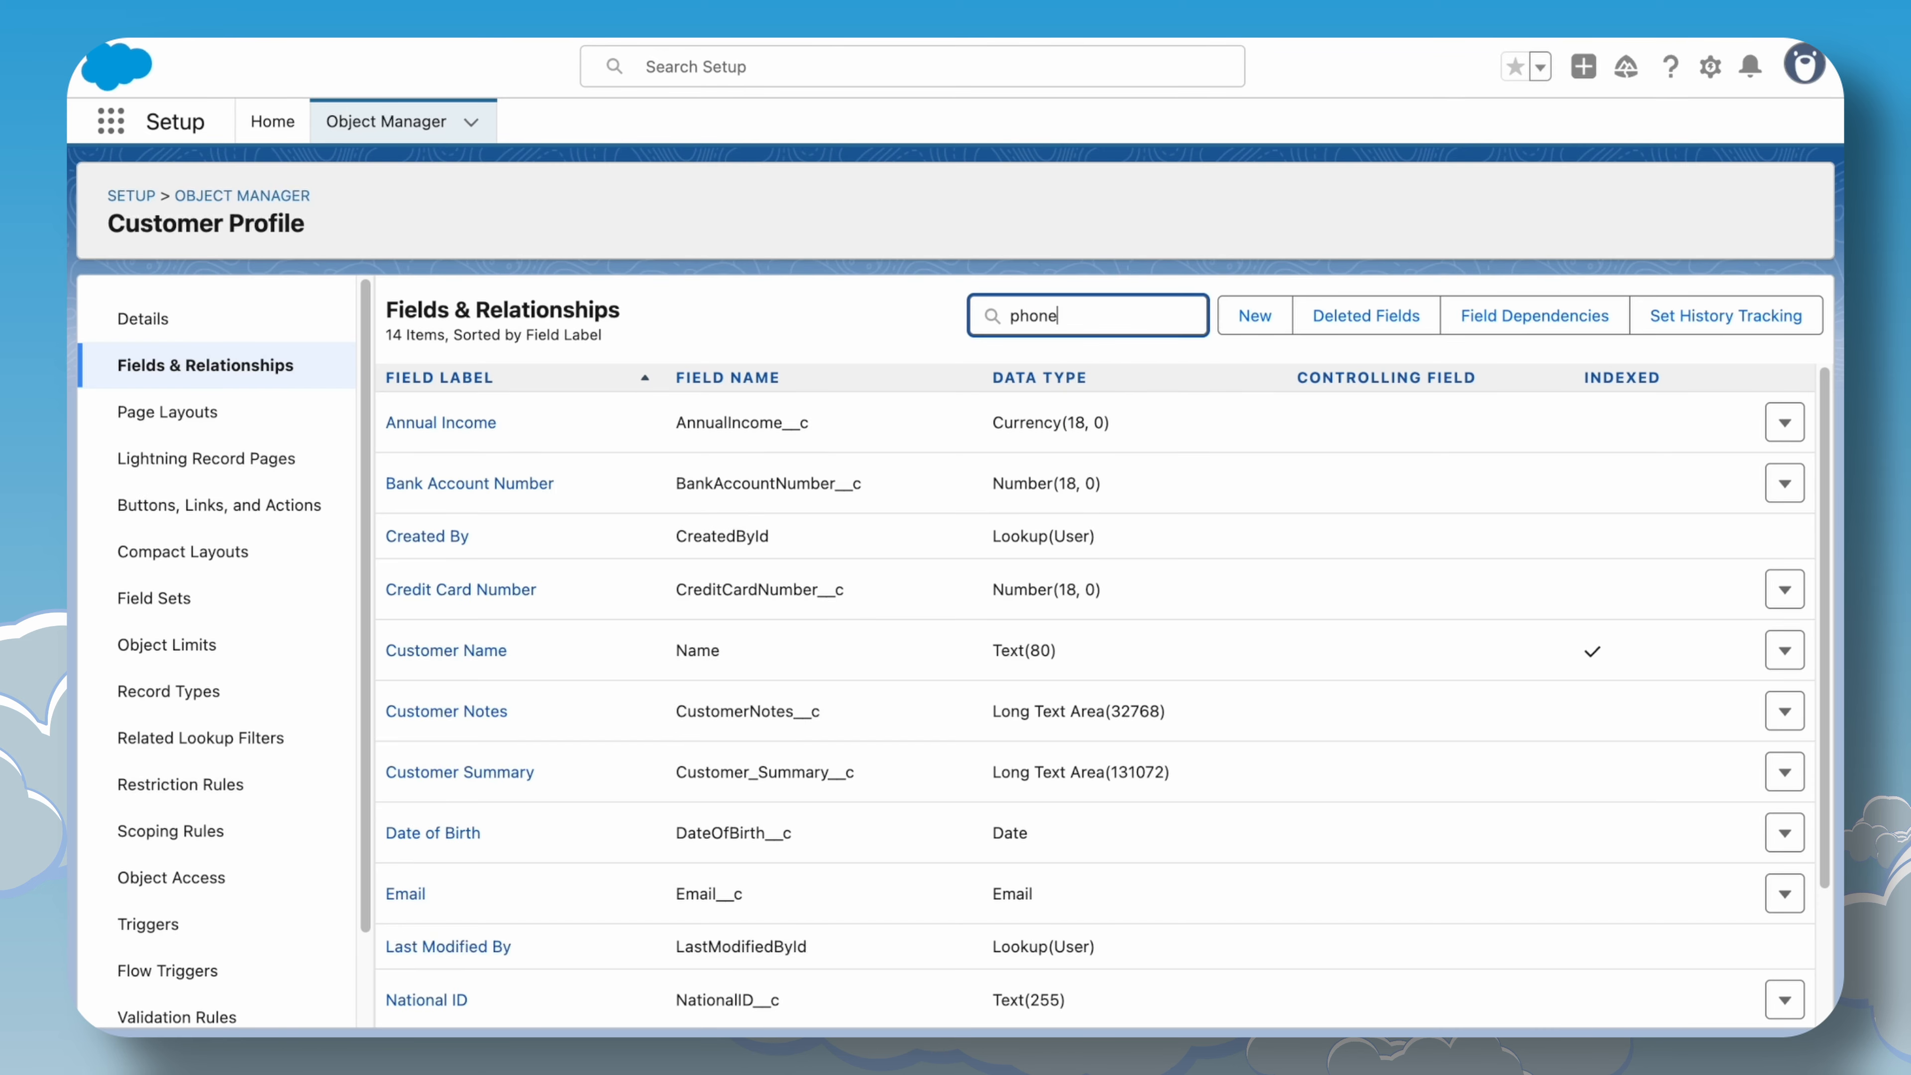
{"action": "left_click", "coordinate": [403, 423]}
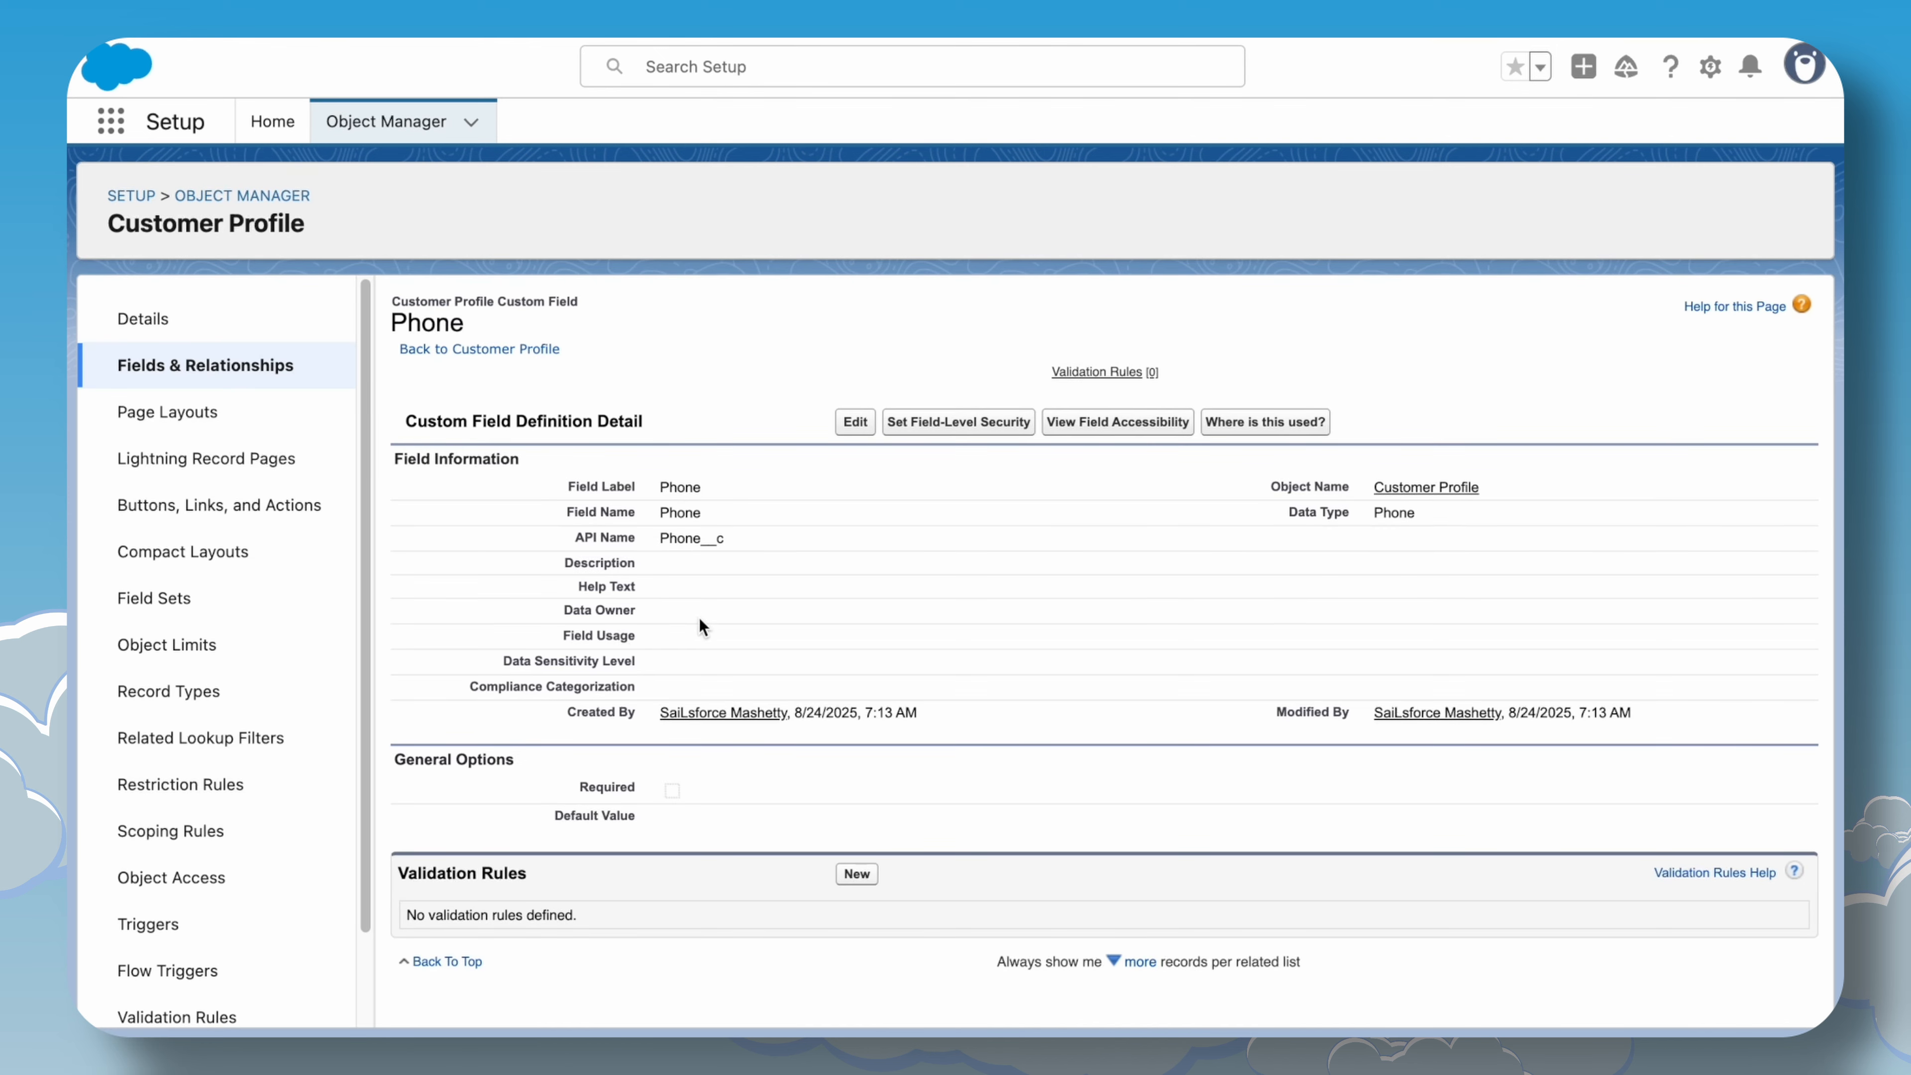
{"action": "left_click", "coordinate": [856, 421]}
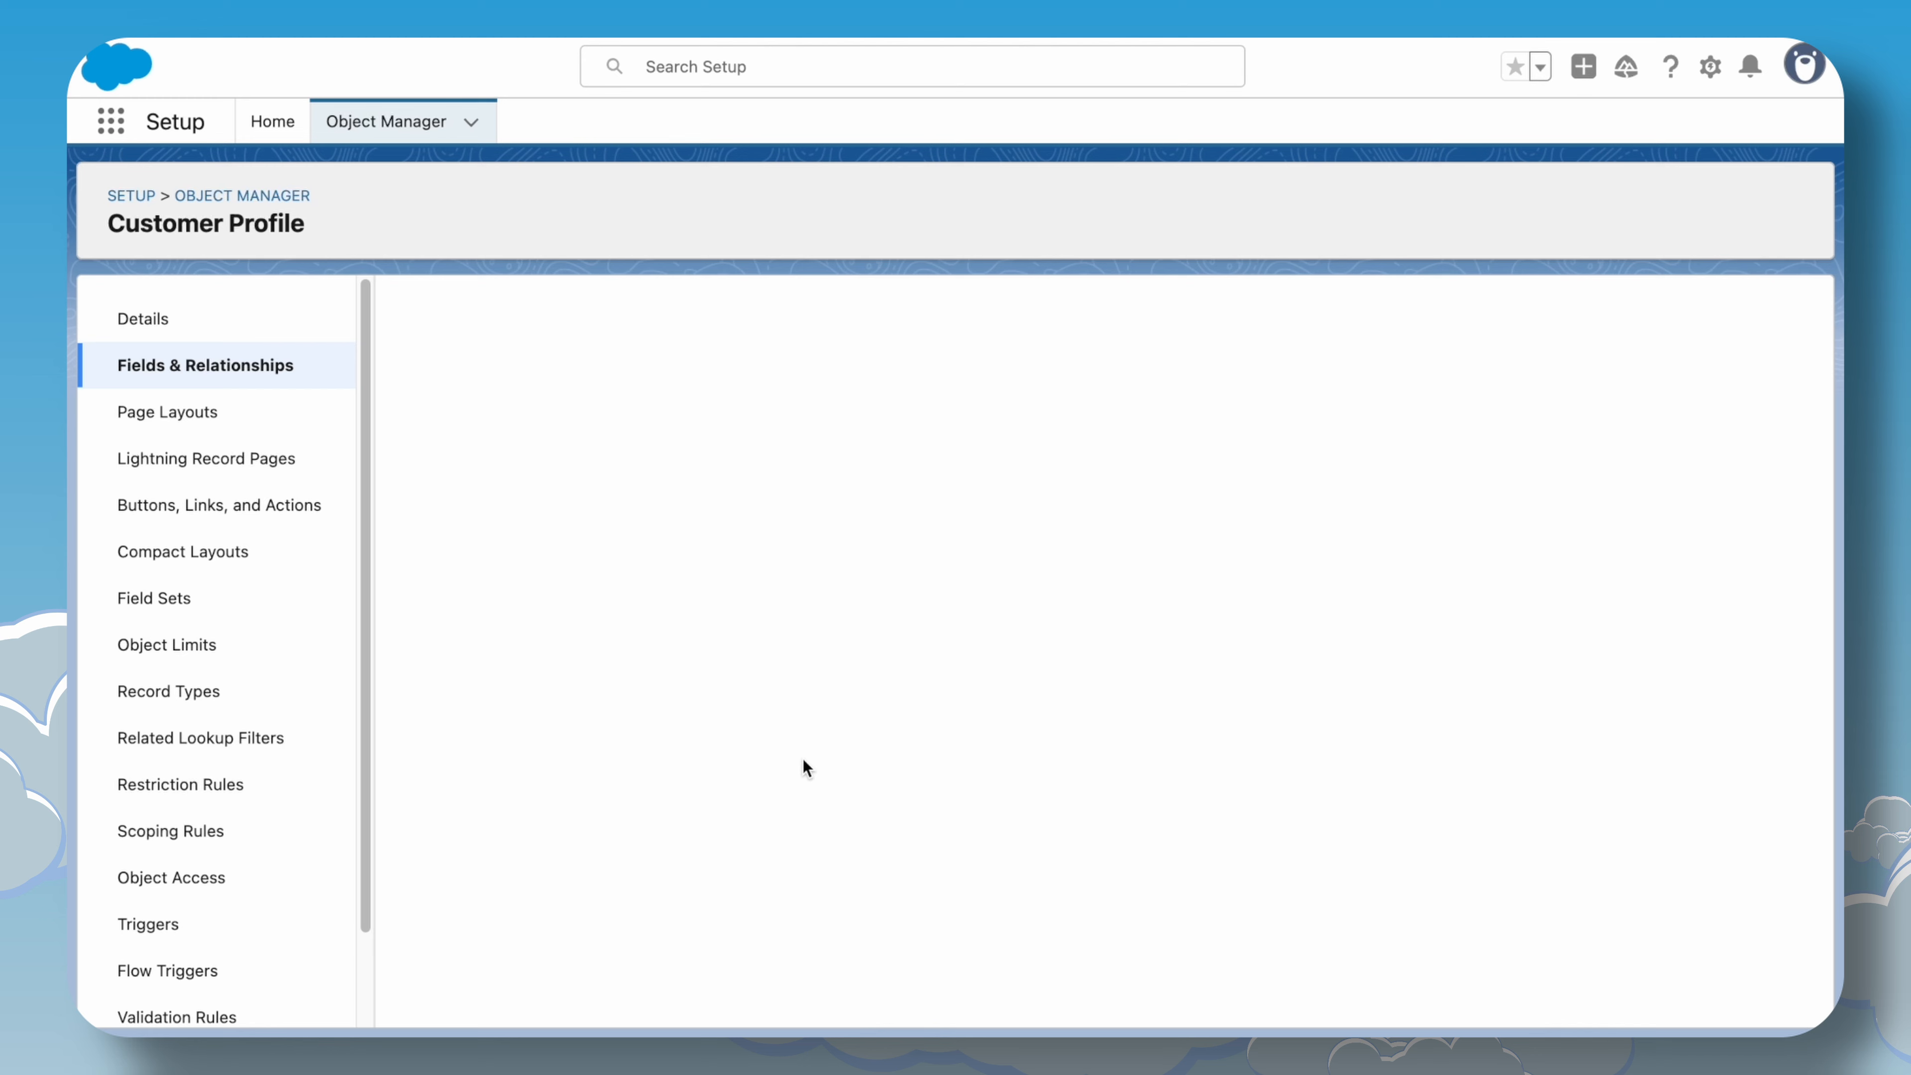
{"action": "scroll", "coordinate": [752, 776], "scroll_direction": "down", "scroll_amount": 2}
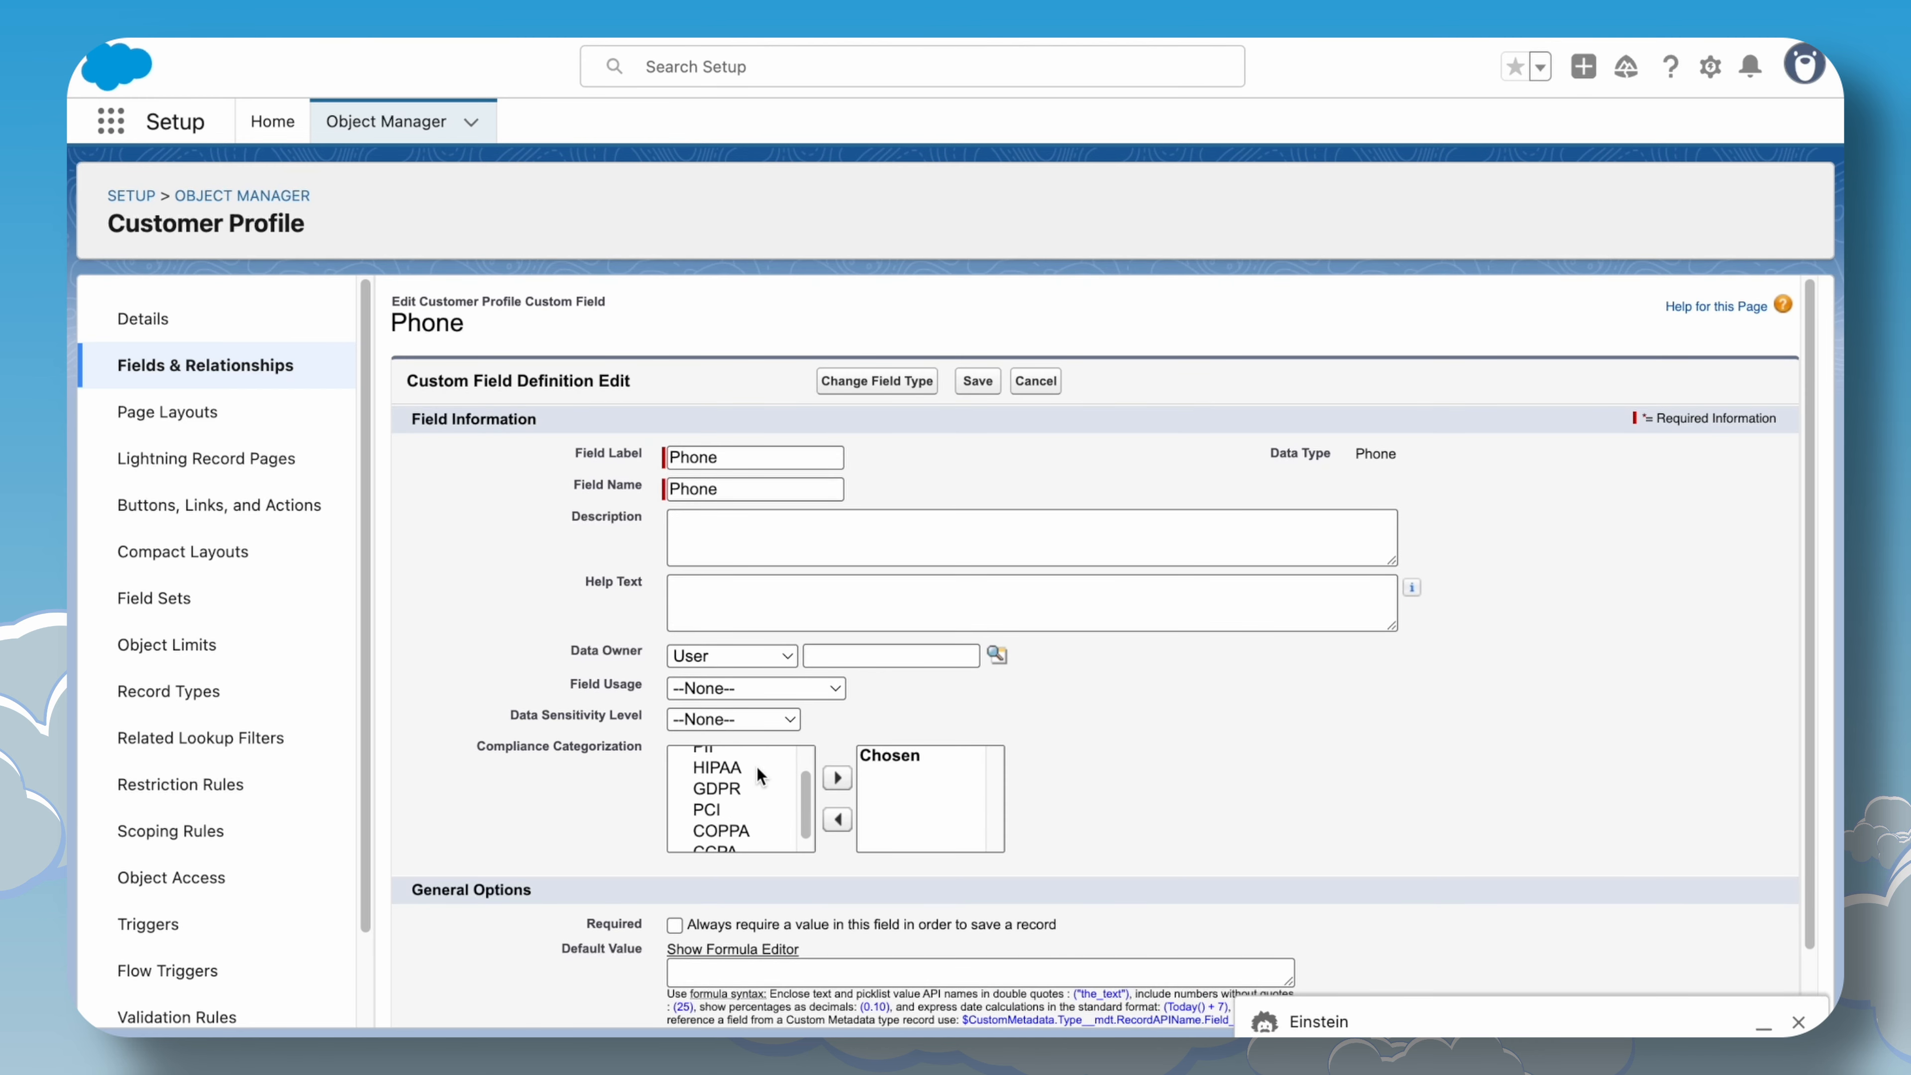
{"action": "left_click", "coordinate": [716, 780]}
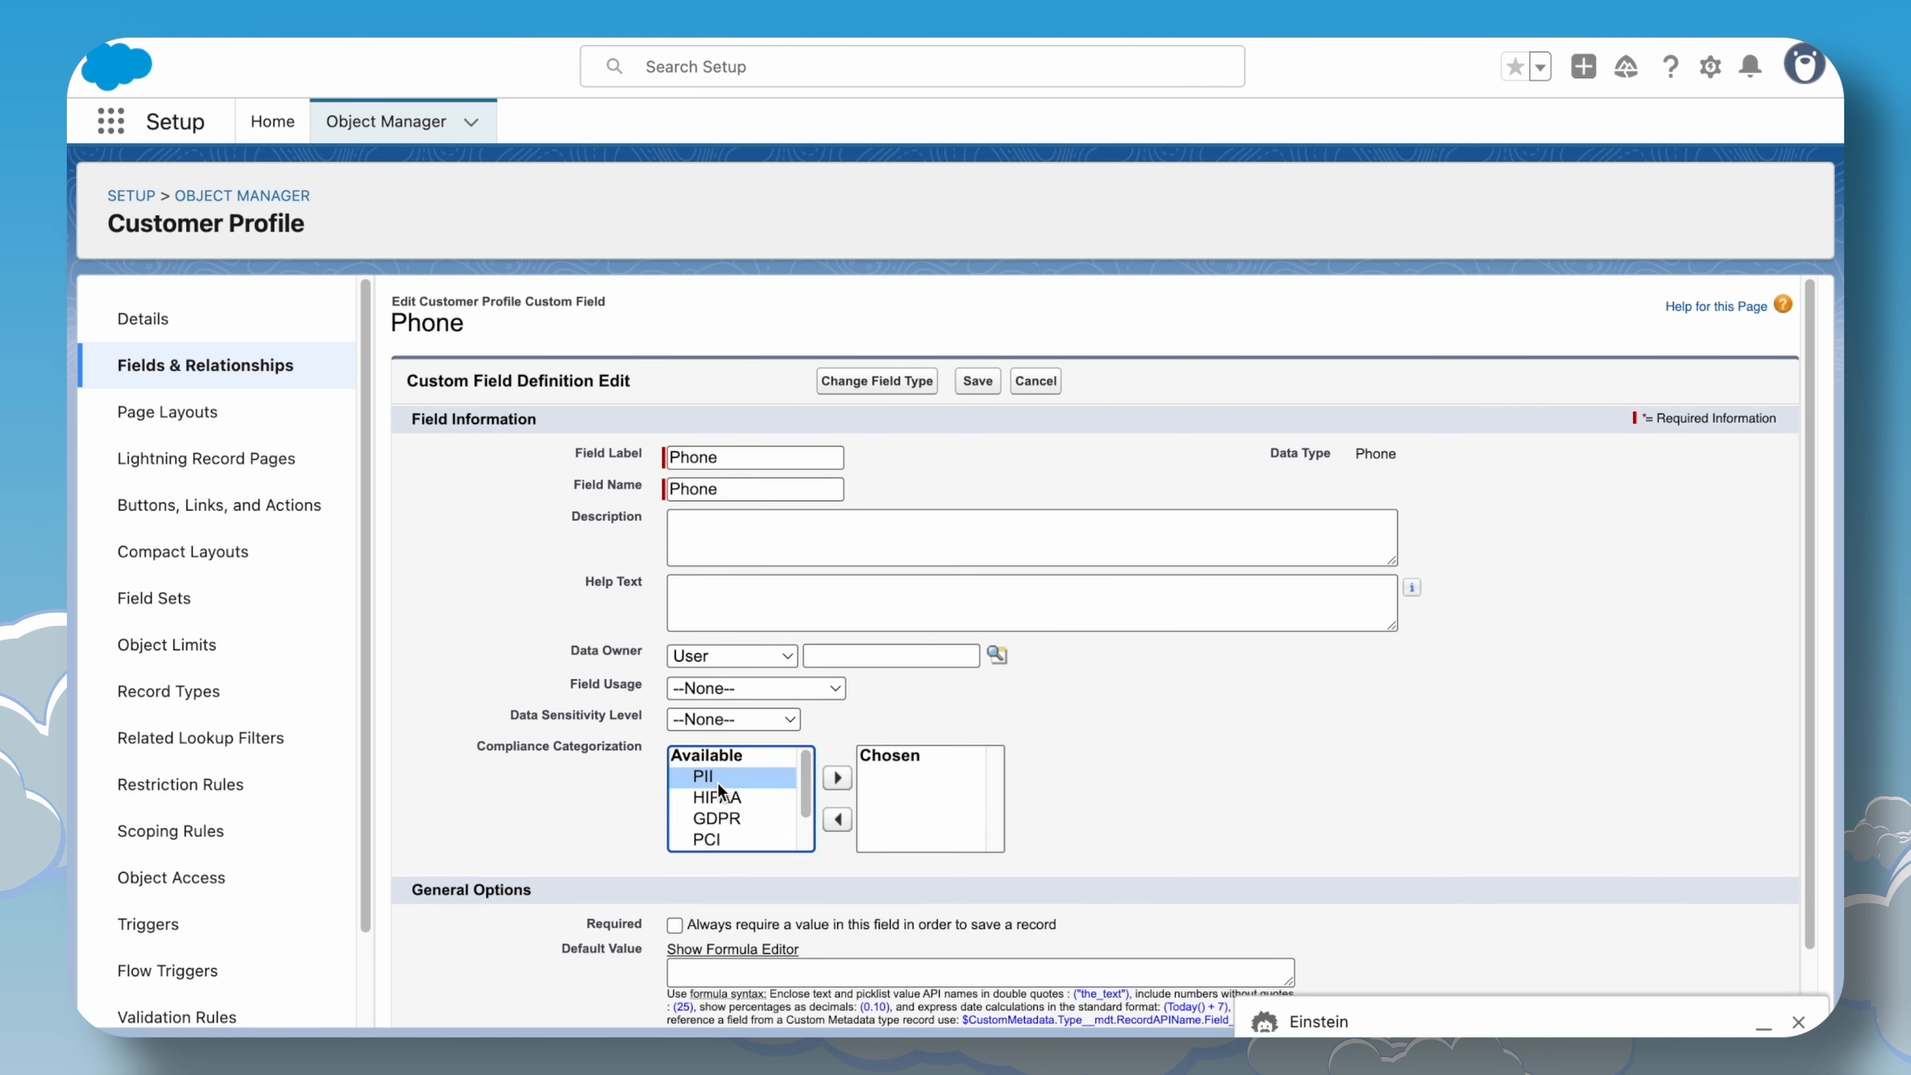
{"action": "left_click", "coordinate": [836, 777]}
{"action": "left_click", "coordinate": [974, 380]}
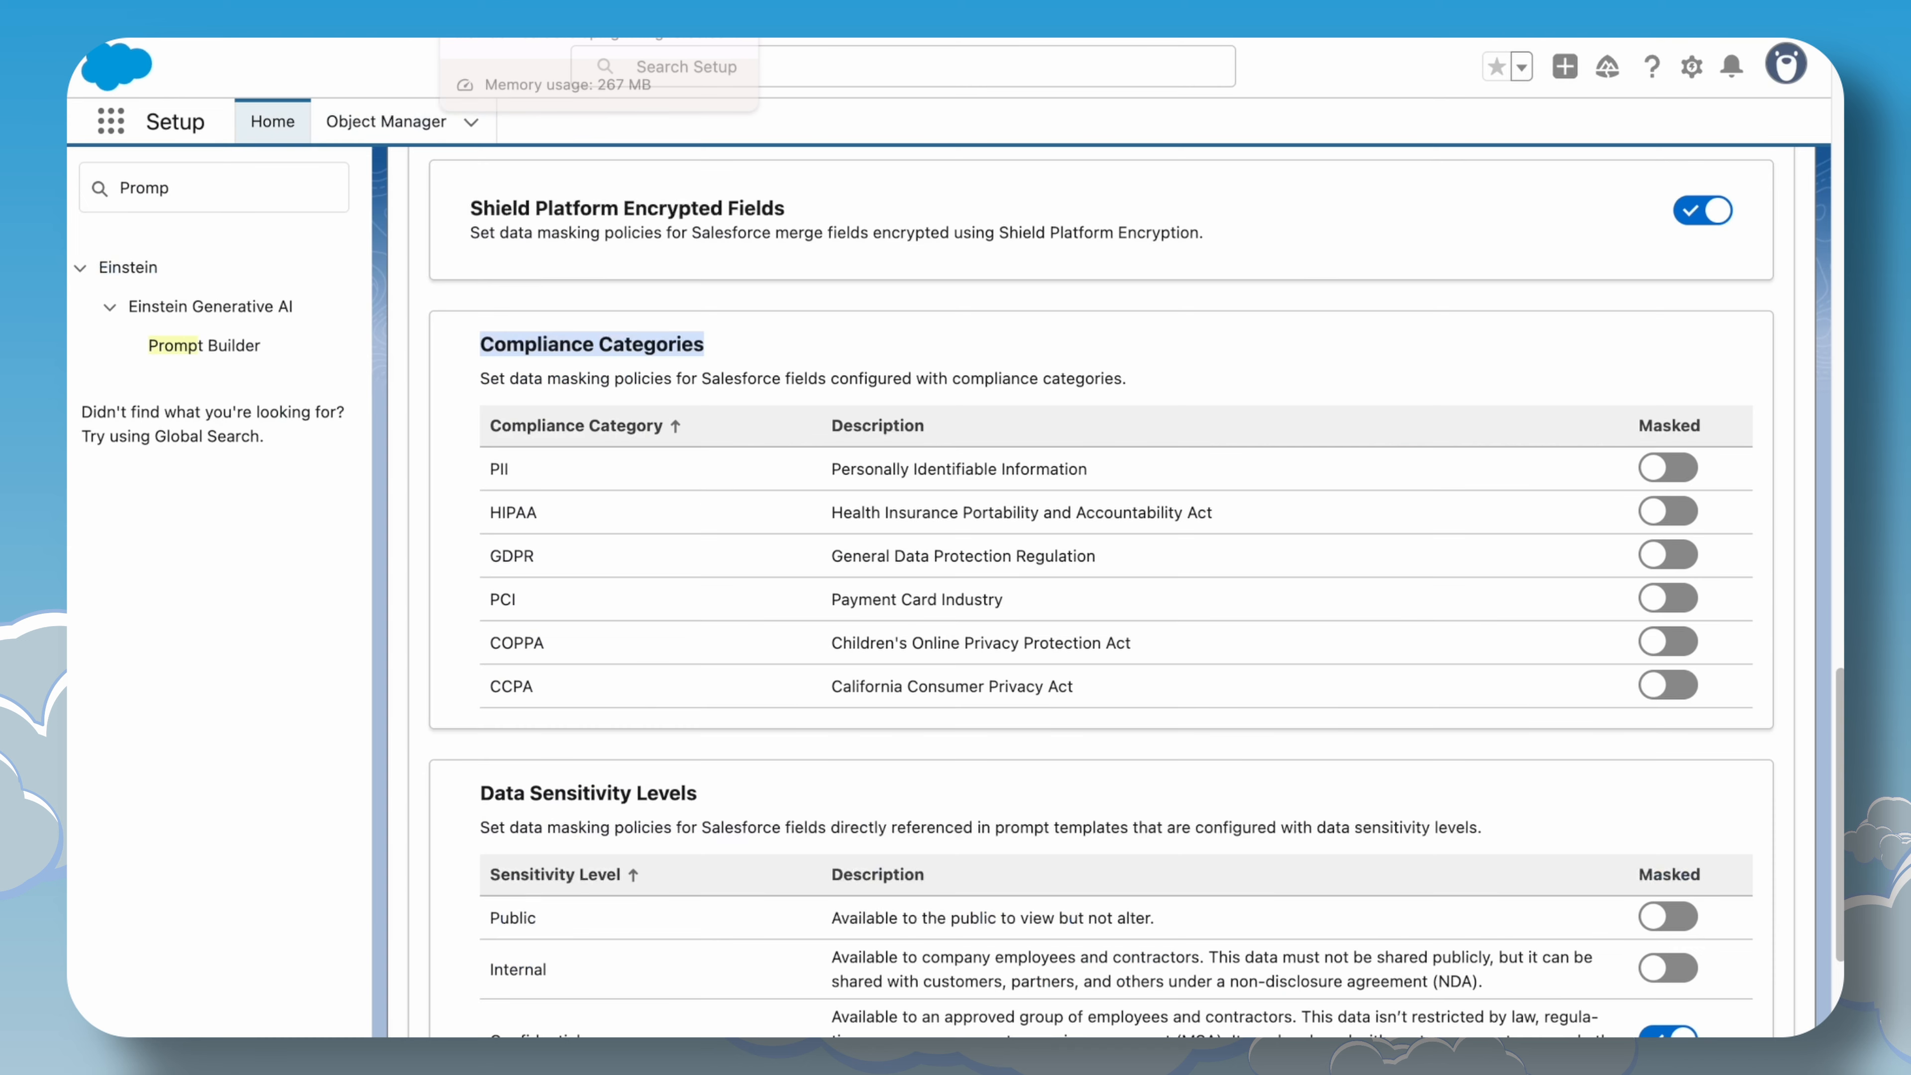
Turn on masking for the PII compliance category in the Trust Layer settings.
{"action": "left_click", "coordinate": [760, 376]}
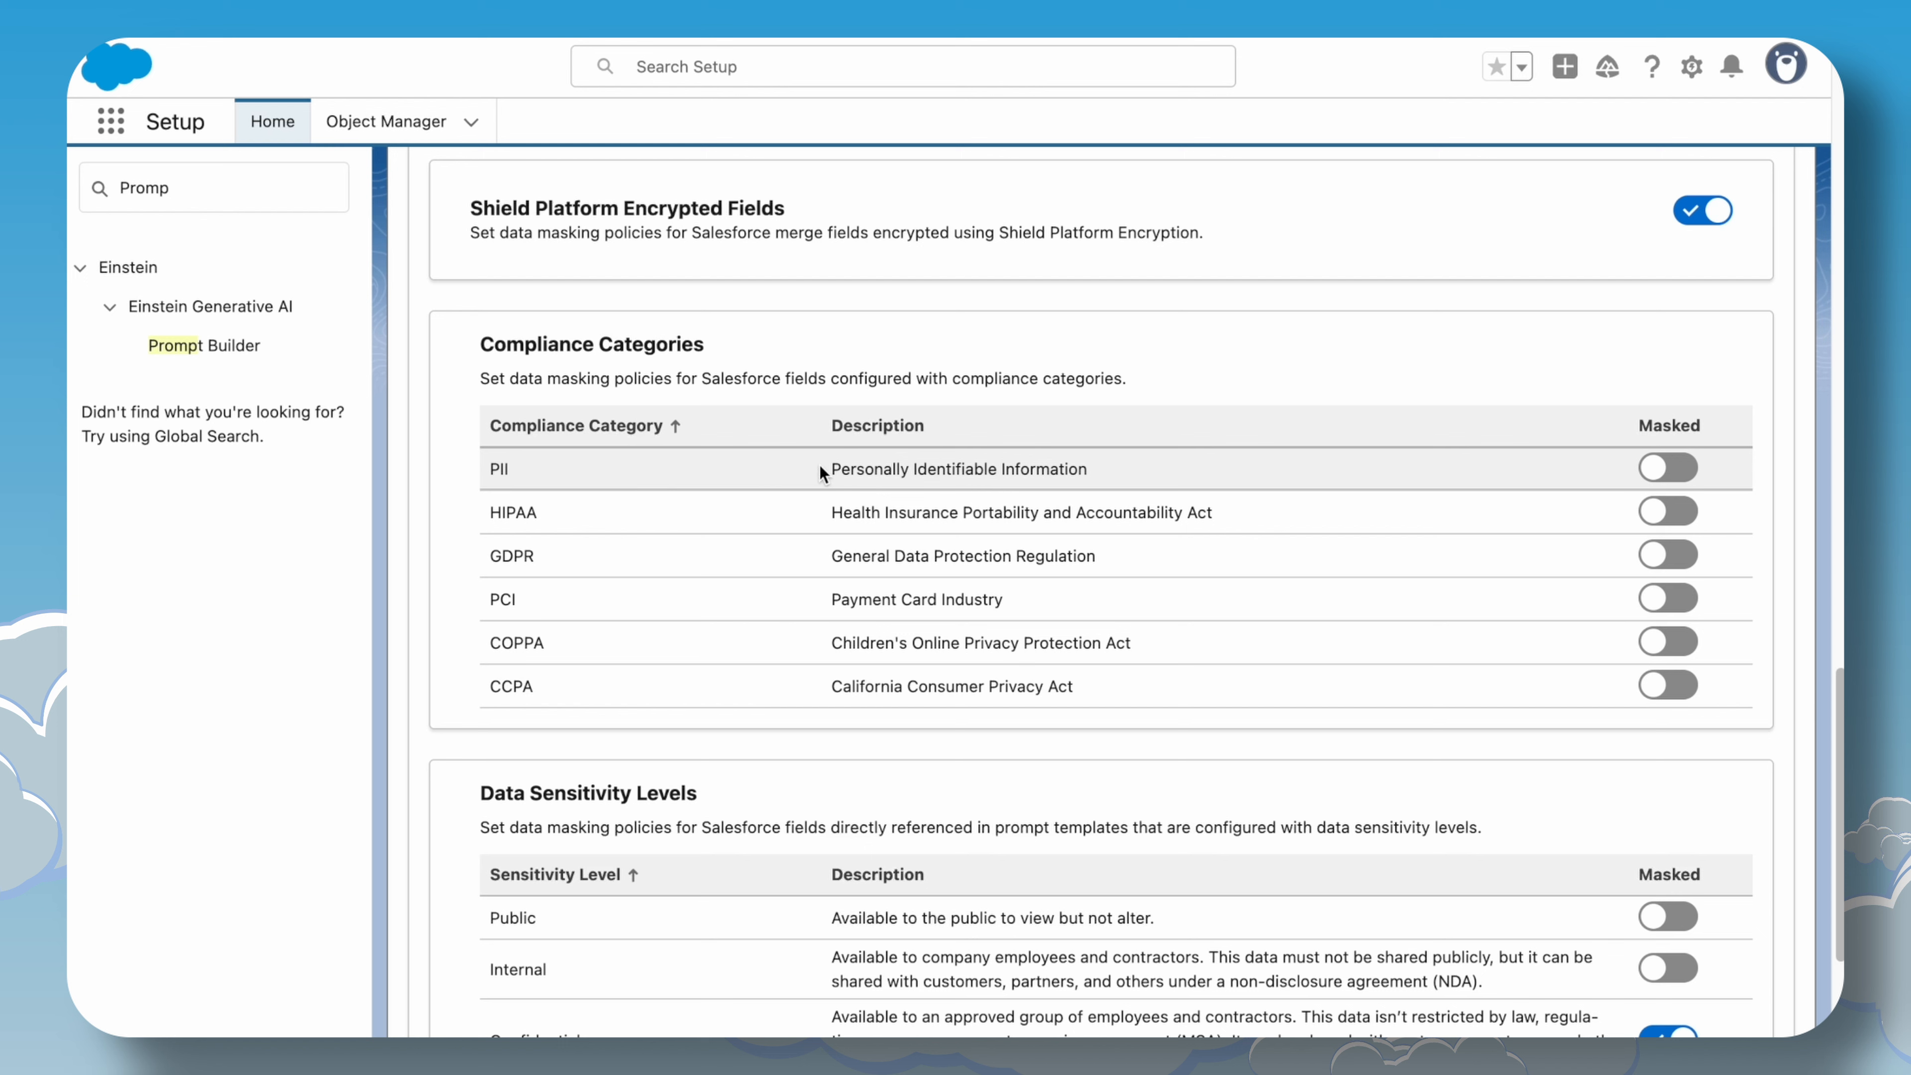
{"action": "left_click", "coordinate": [1666, 468]}
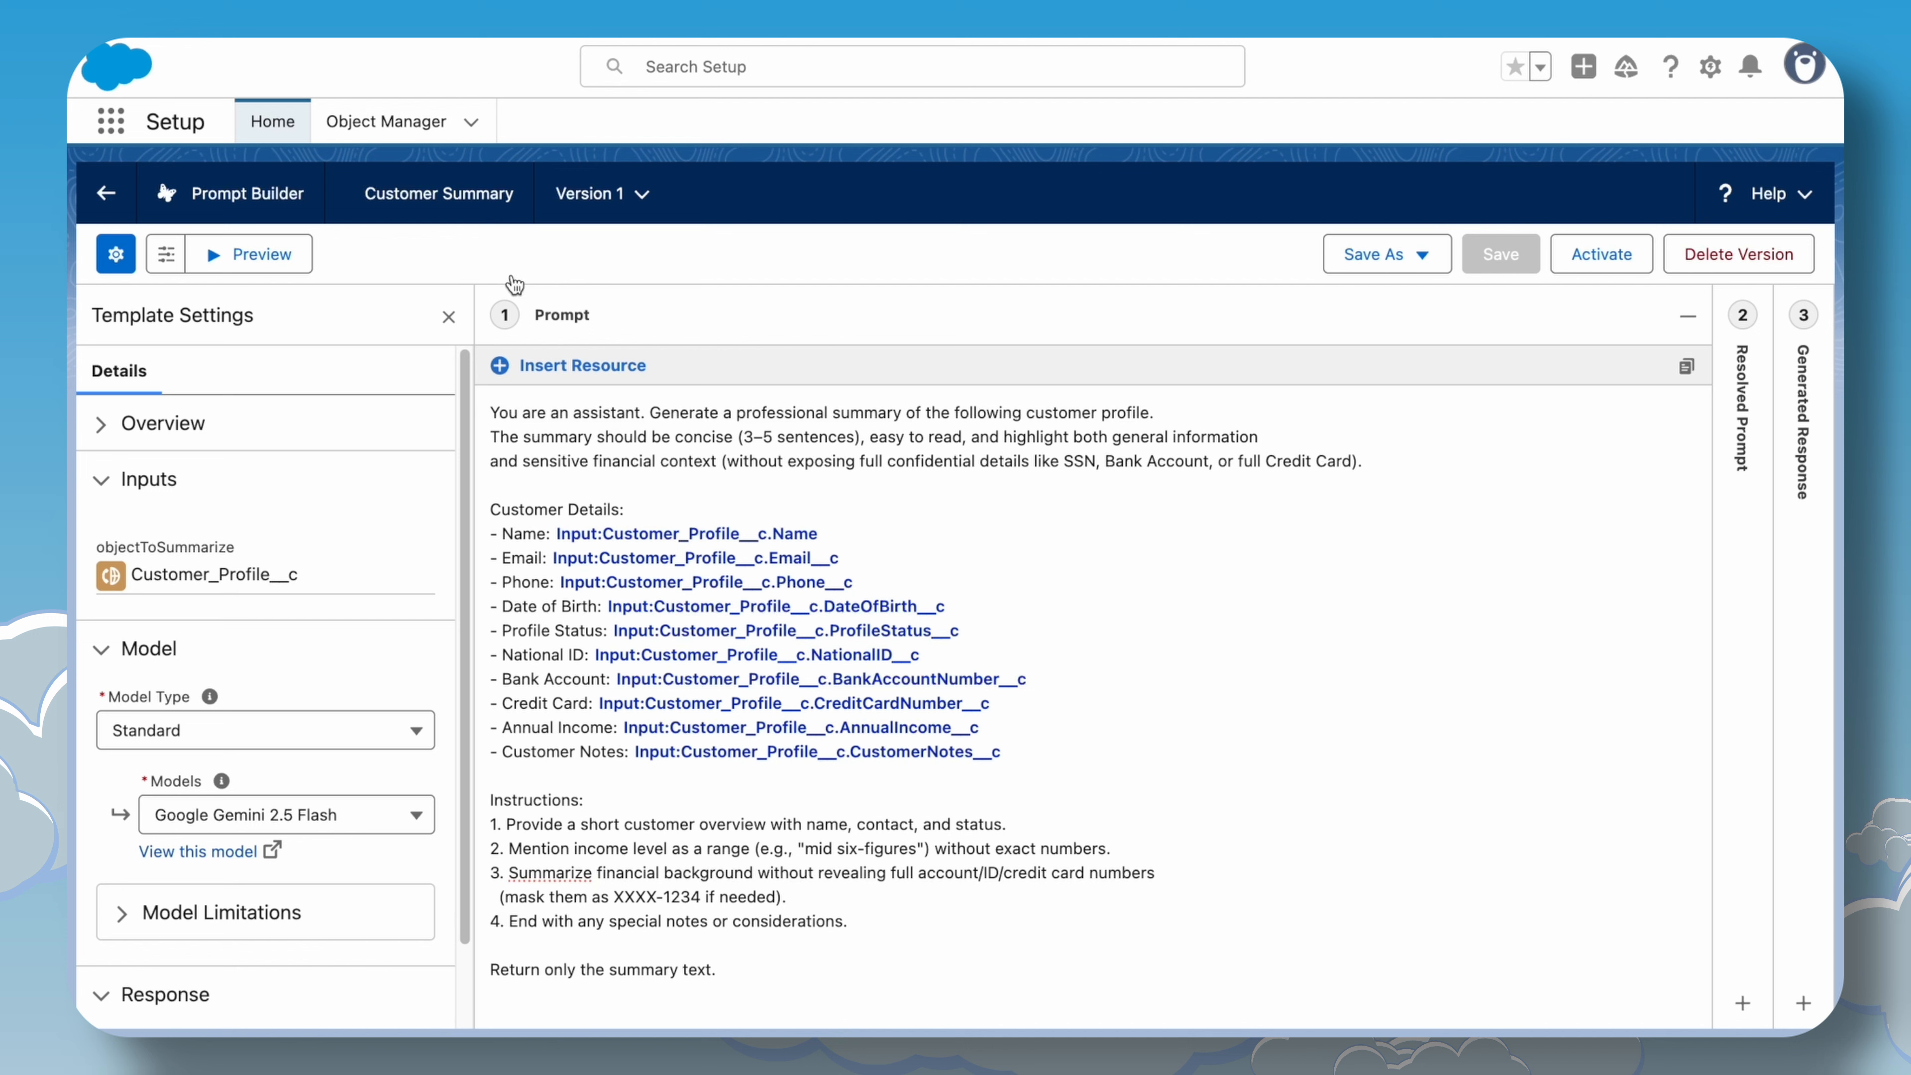
Preview the Customer Summary template with a different customer record selected.
{"action": "left_click", "coordinate": [293, 273]}
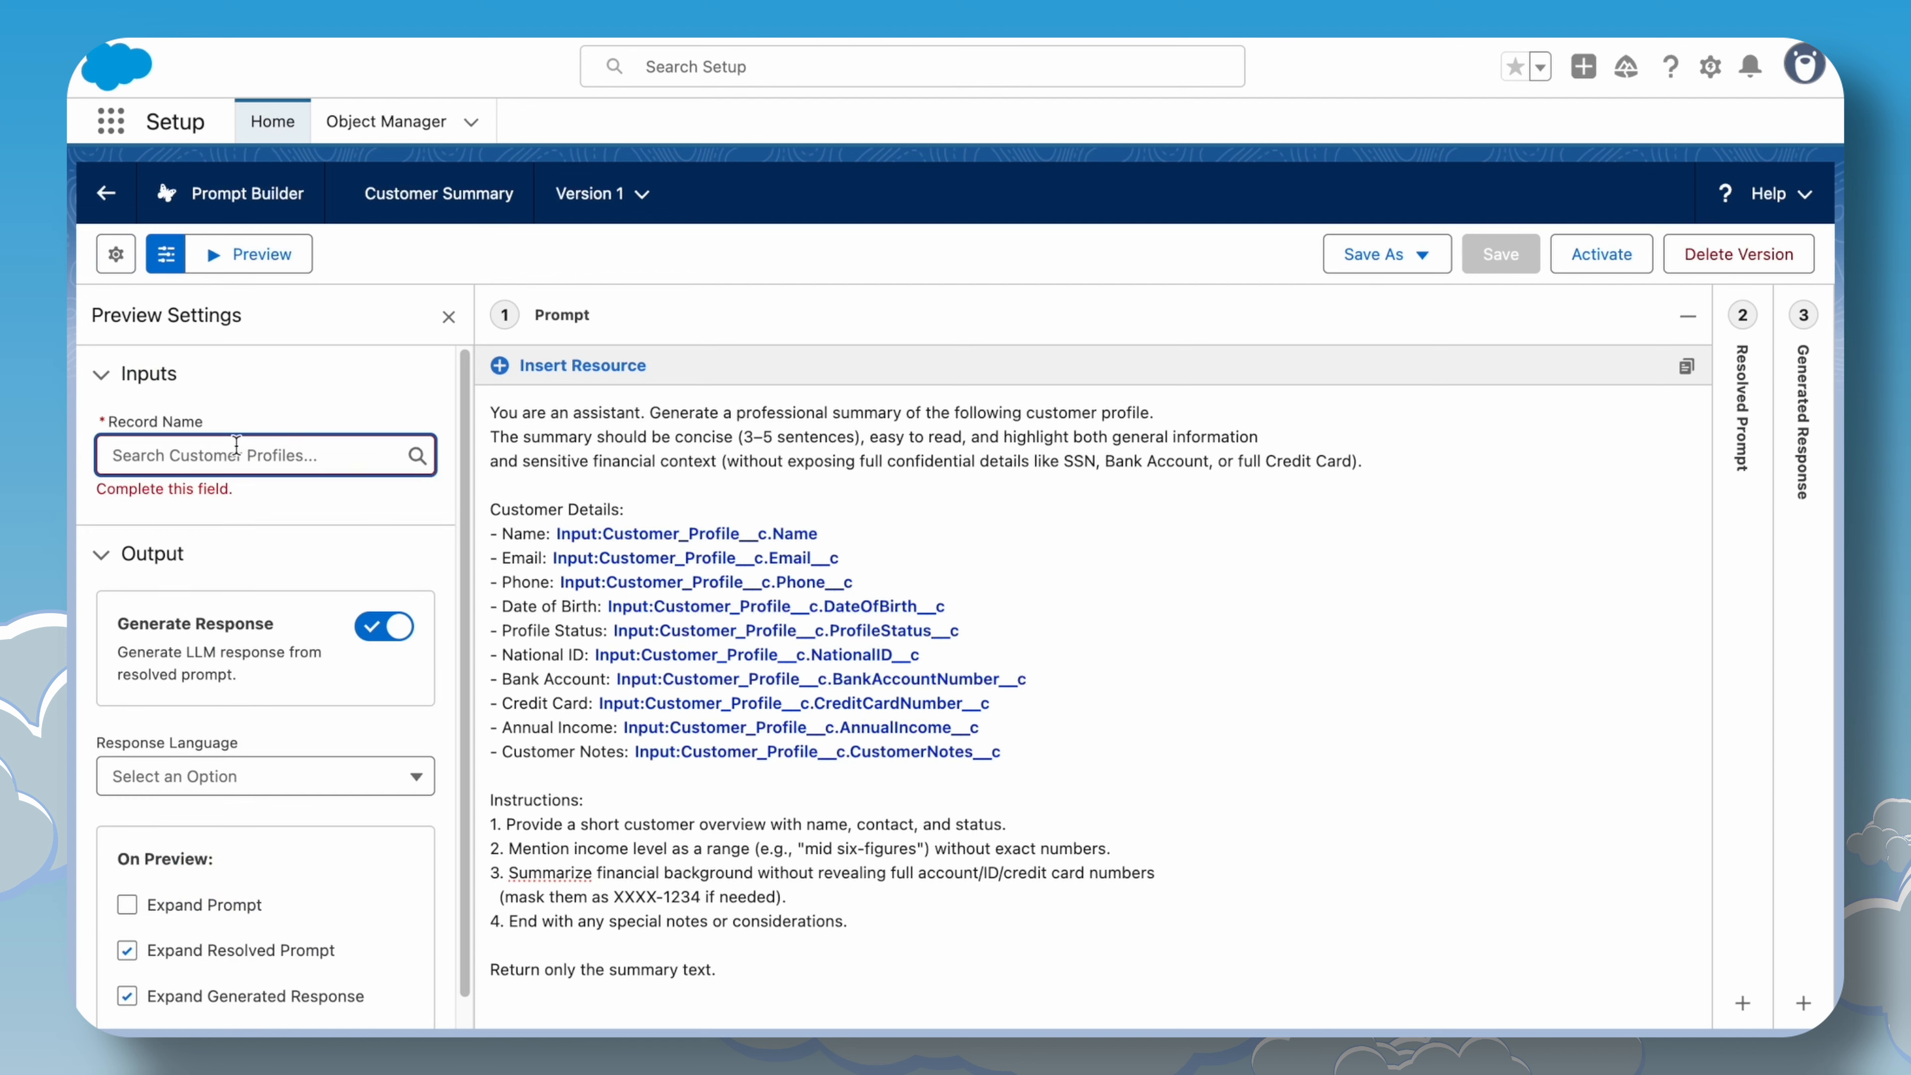
{"action": "type", "text": "c"}
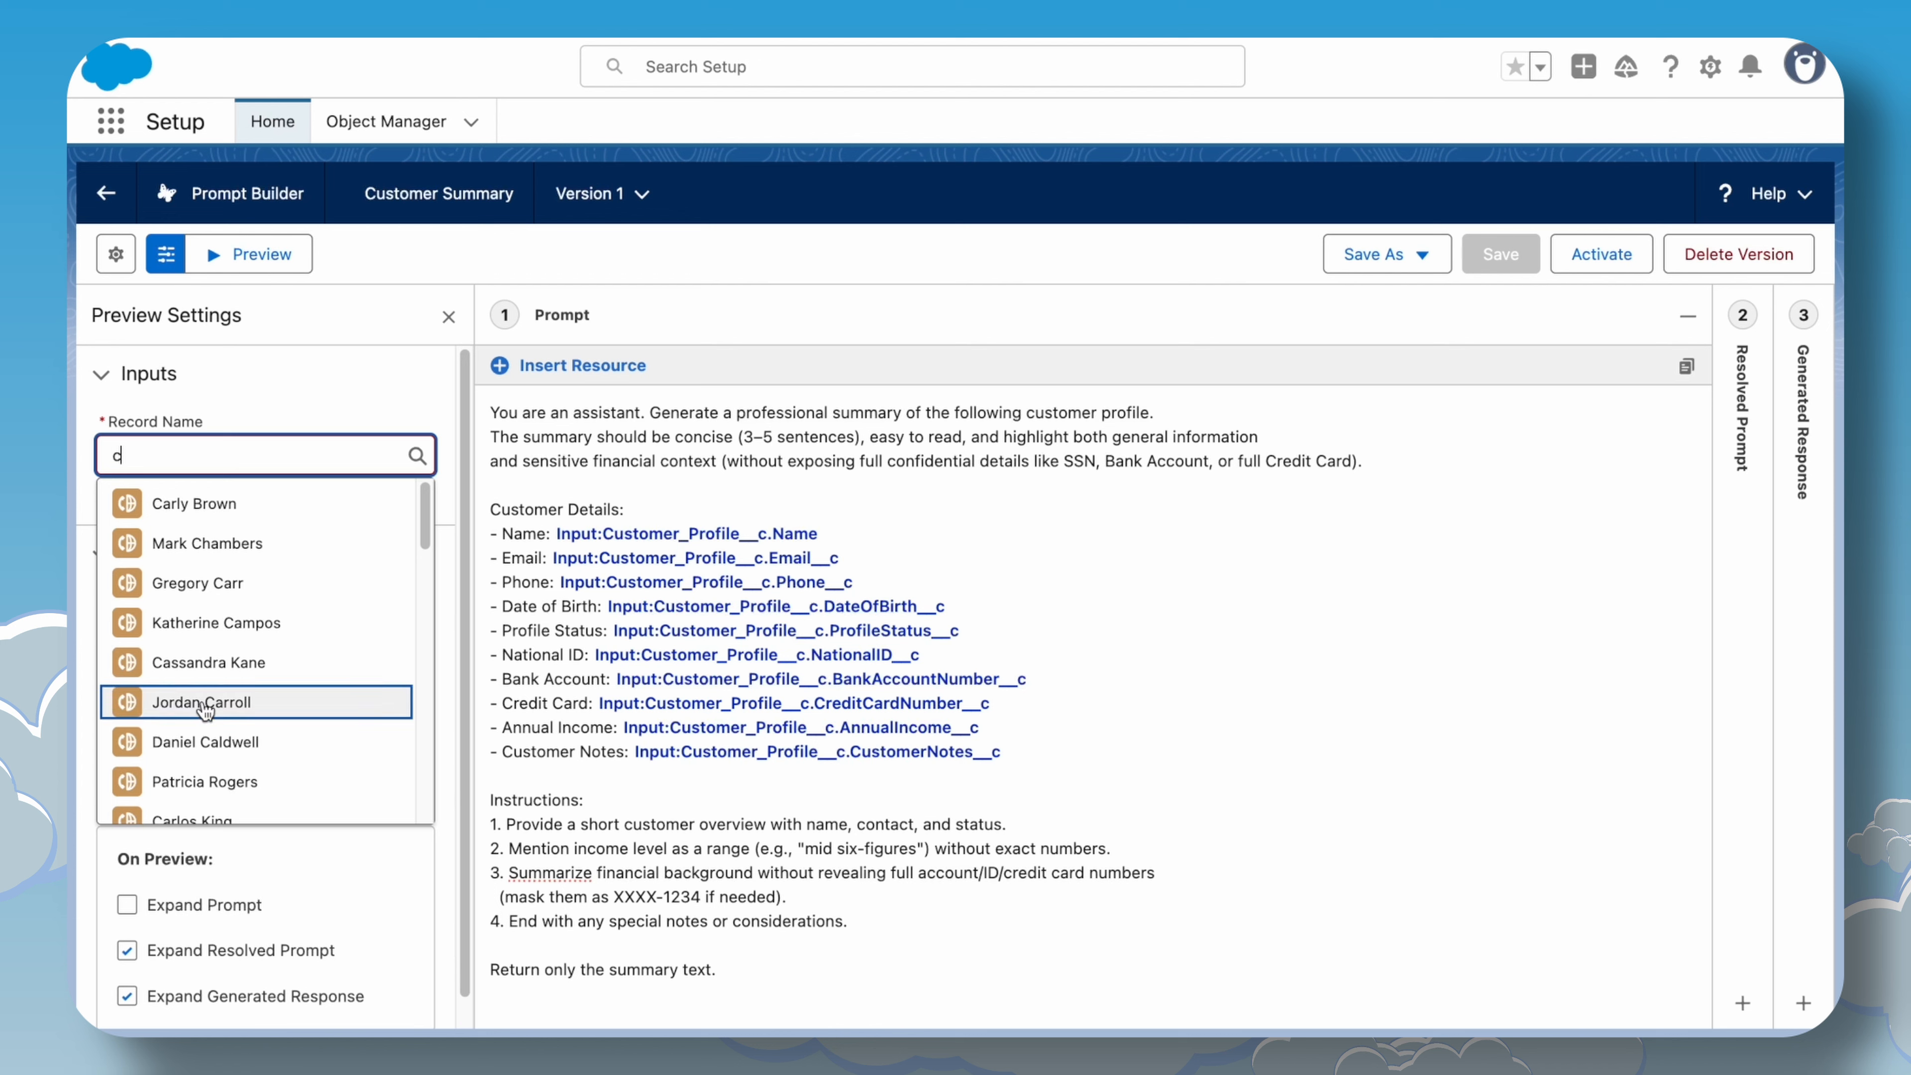
{"action": "left_click", "coordinate": [201, 701]}
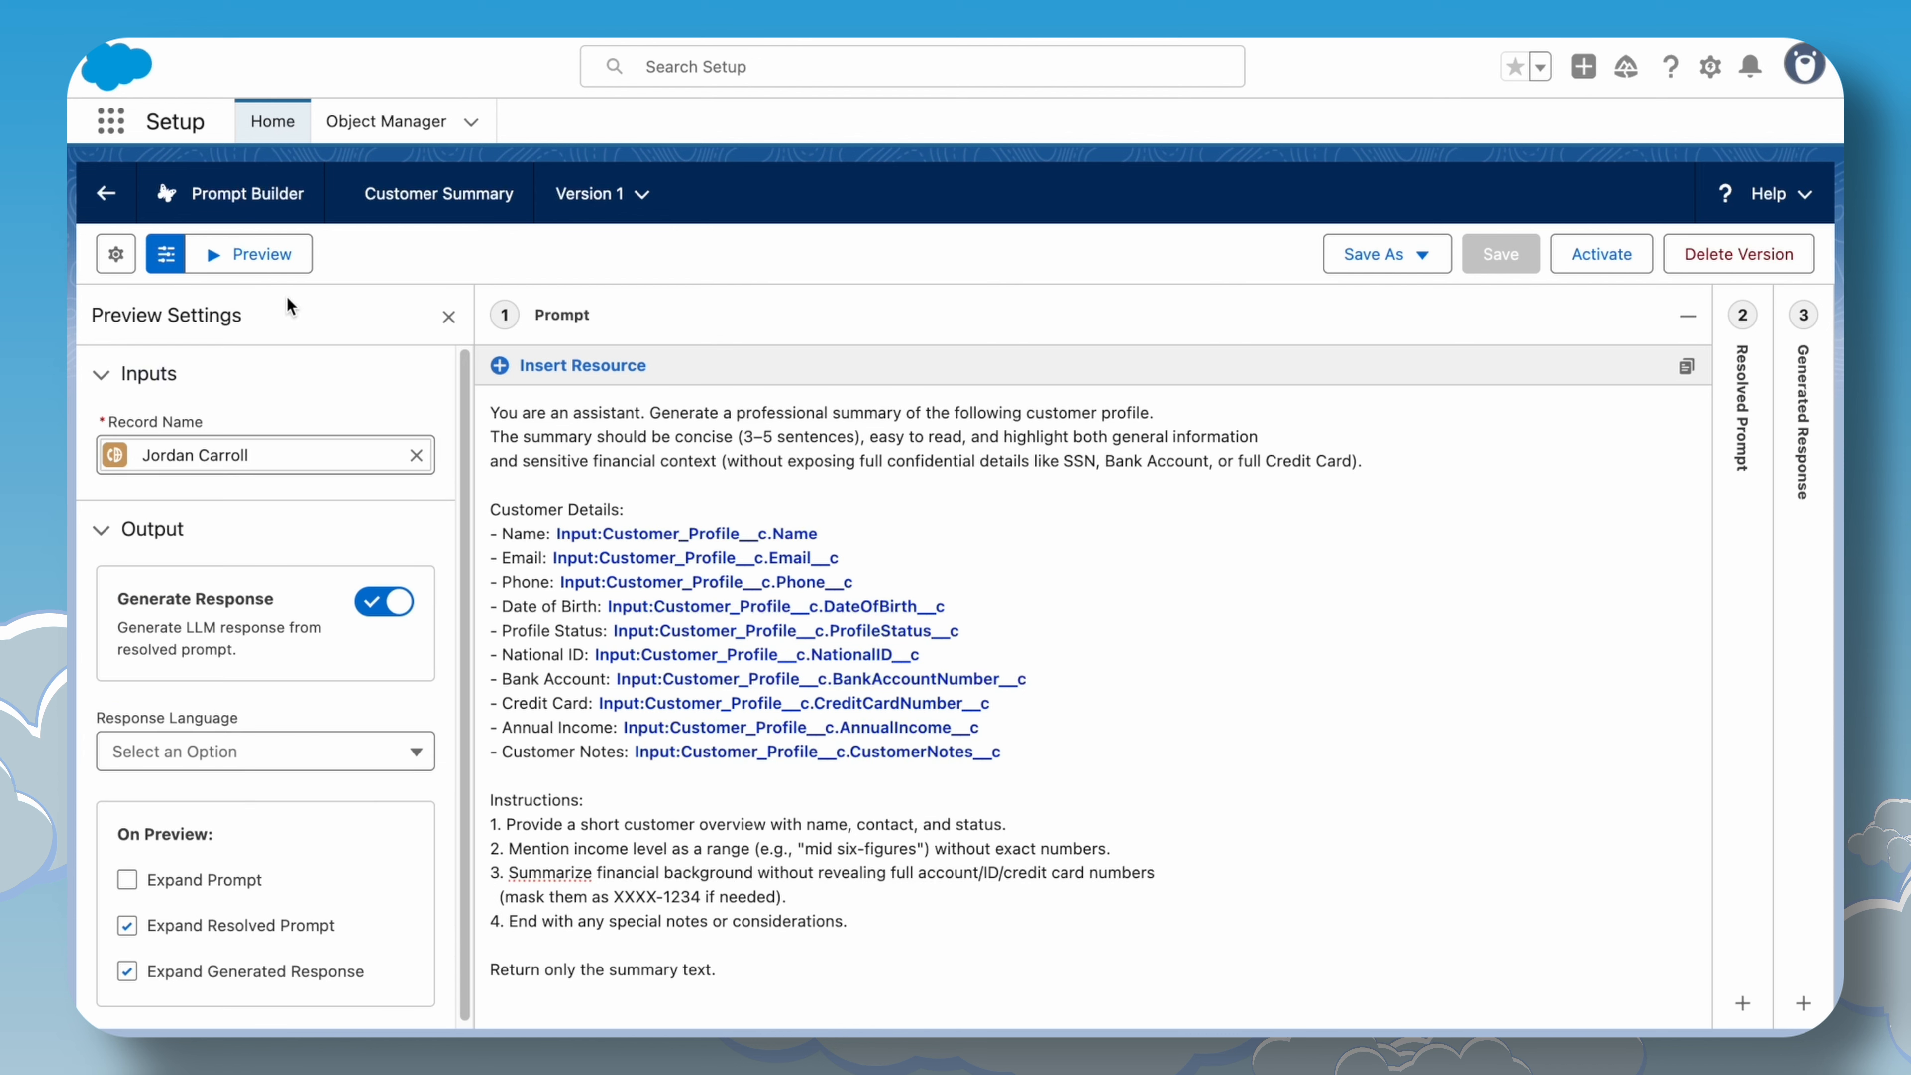
{"action": "left_click", "coordinate": [277, 246]}
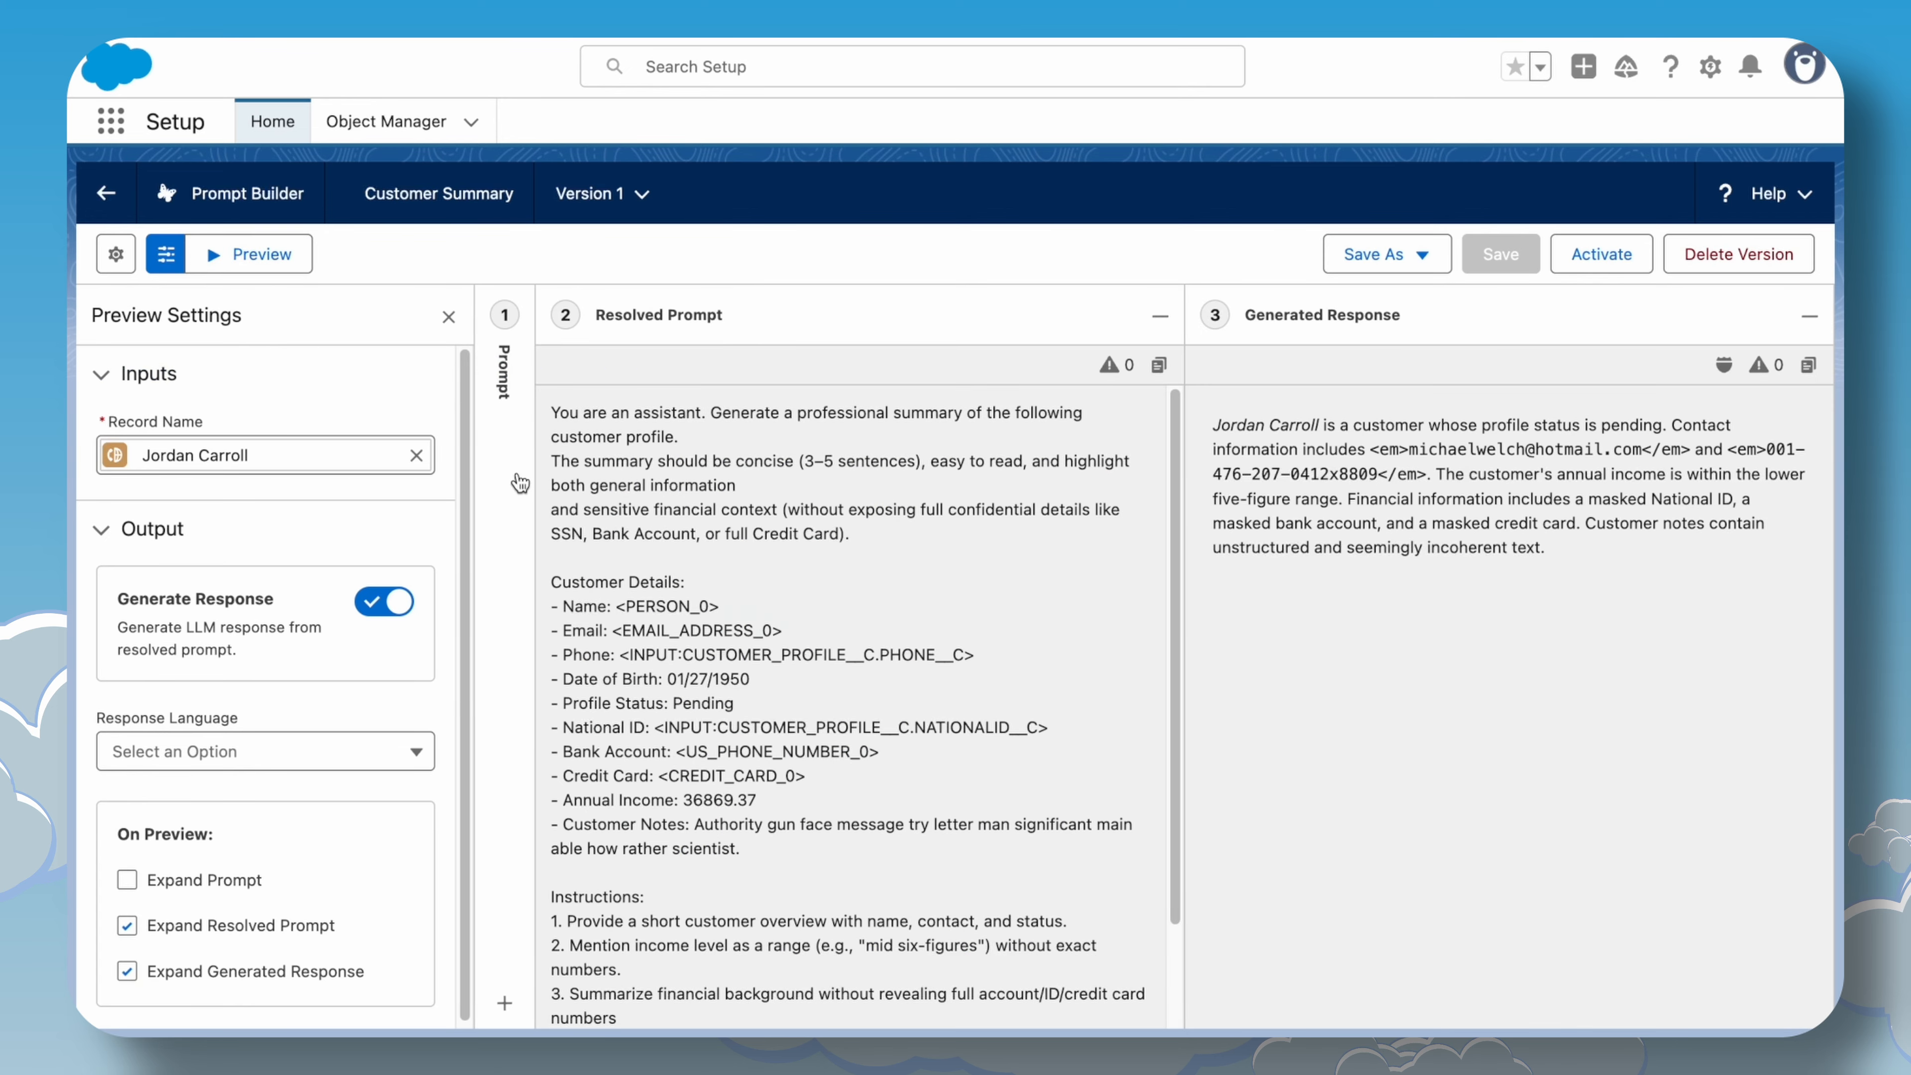
Inspect the Phone and National ID entries in the resolved prompt.
{"action": "left_click", "coordinate": [518, 474]}
{"action": "scroll", "coordinate": [639, 604], "scroll_direction": "down", "scroll_amount": 4}
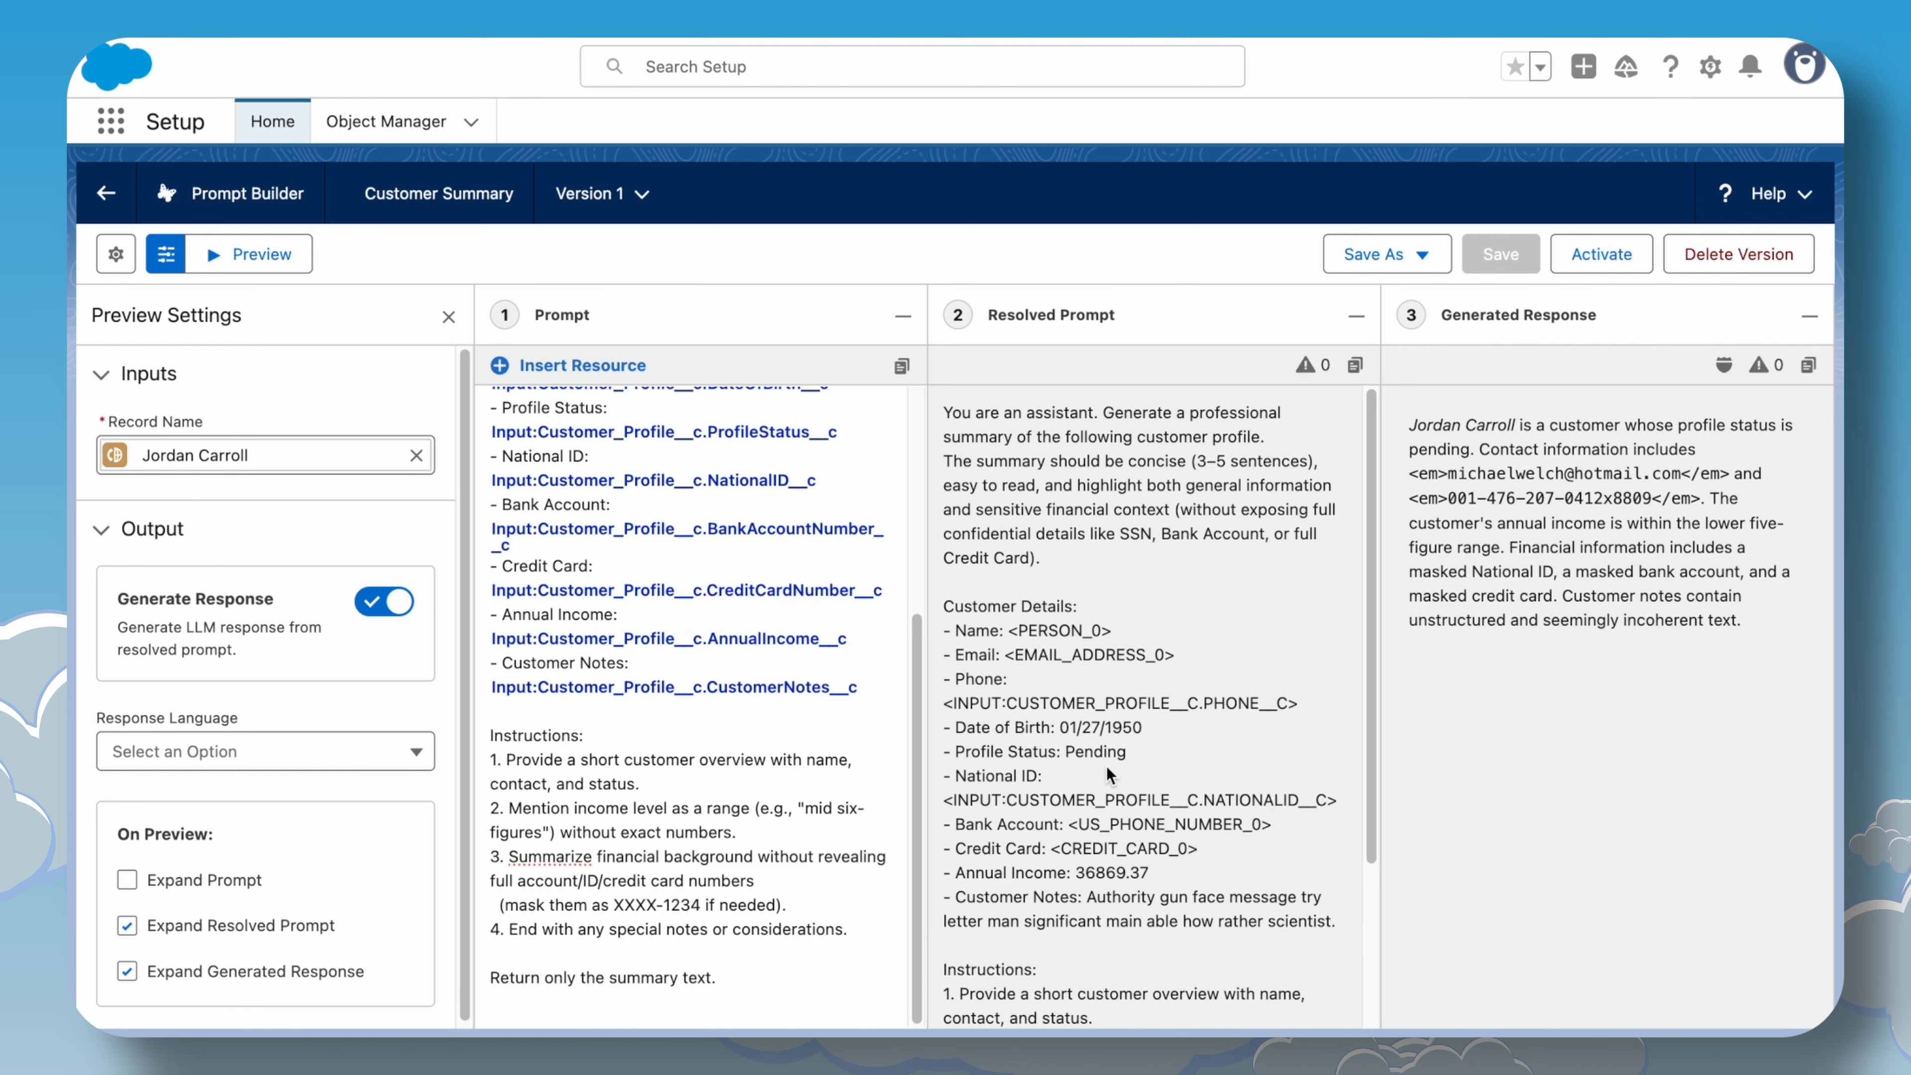
{"action": "scroll", "coordinate": [1101, 766], "scroll_direction": "down", "scroll_amount": 3}
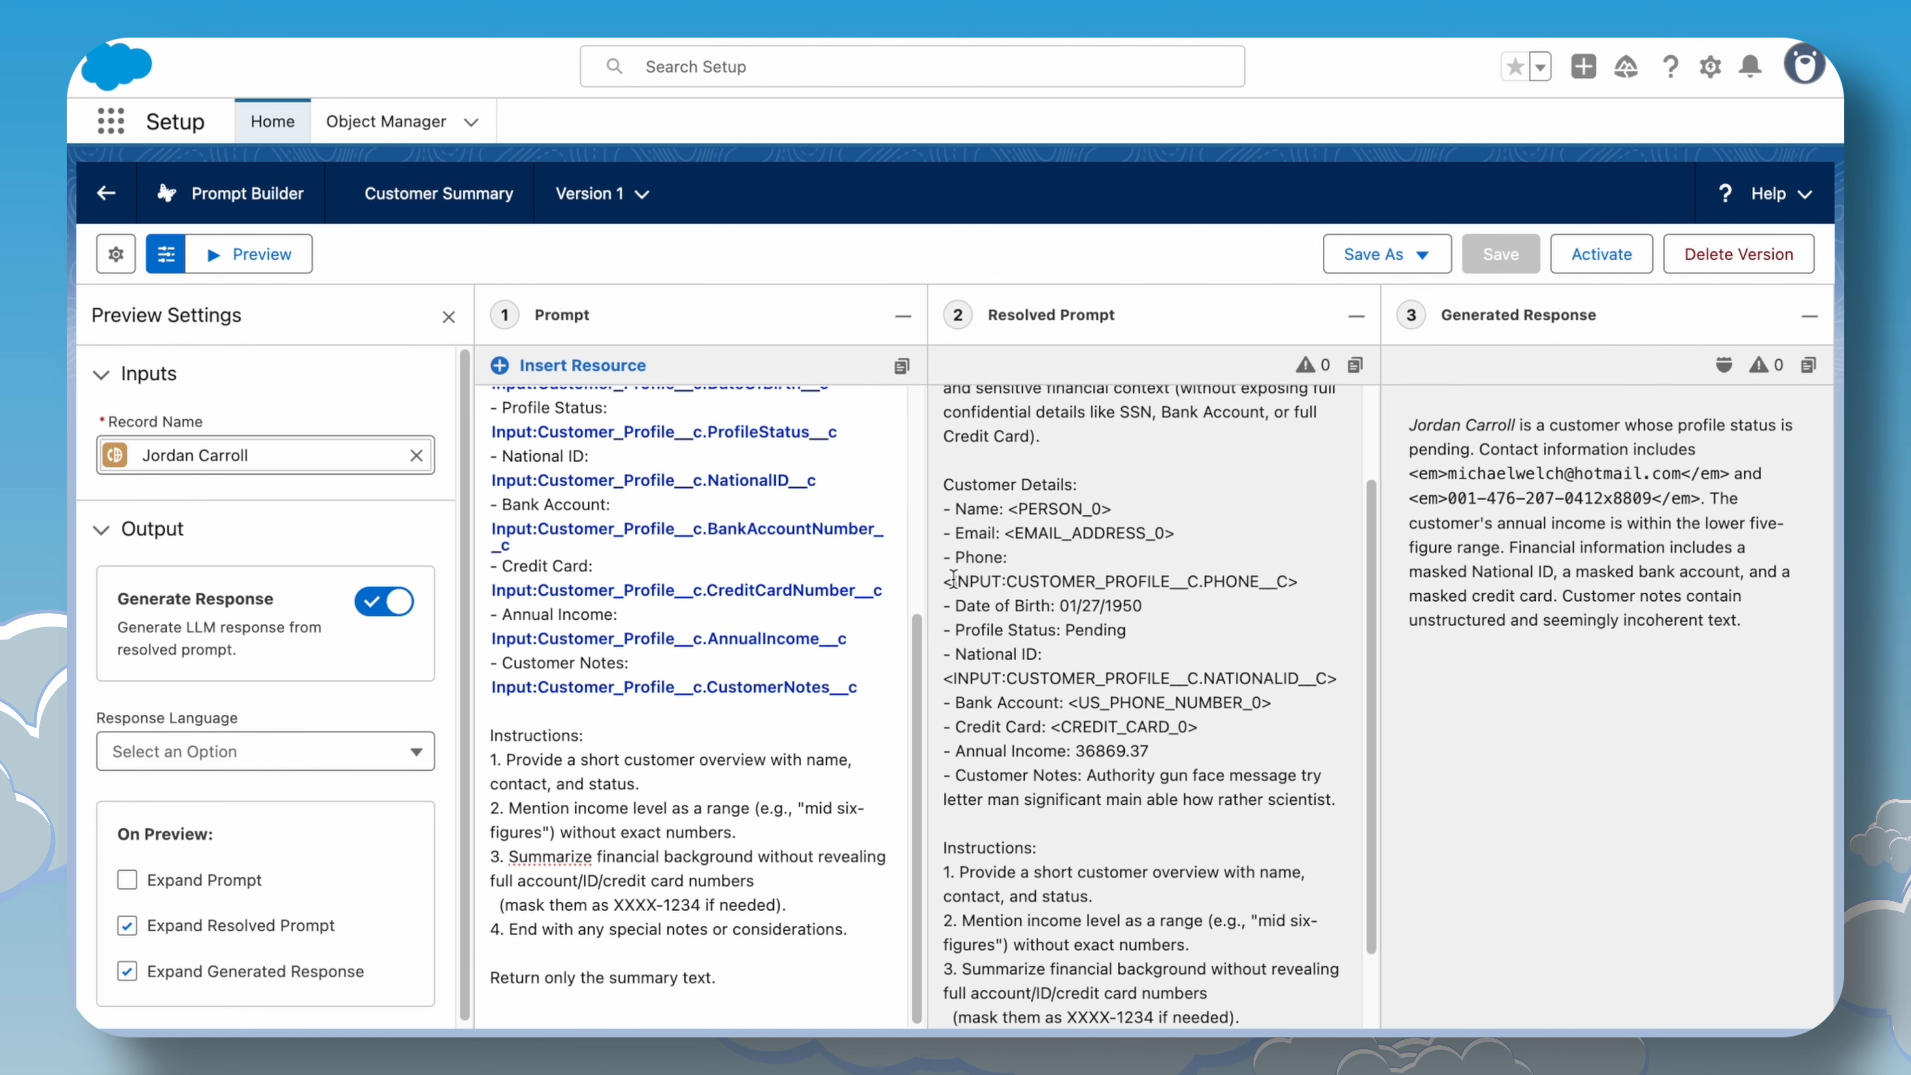
{"action": "left_click_drag", "start_coordinate": [947, 581], "coordinate": [1304, 584]}
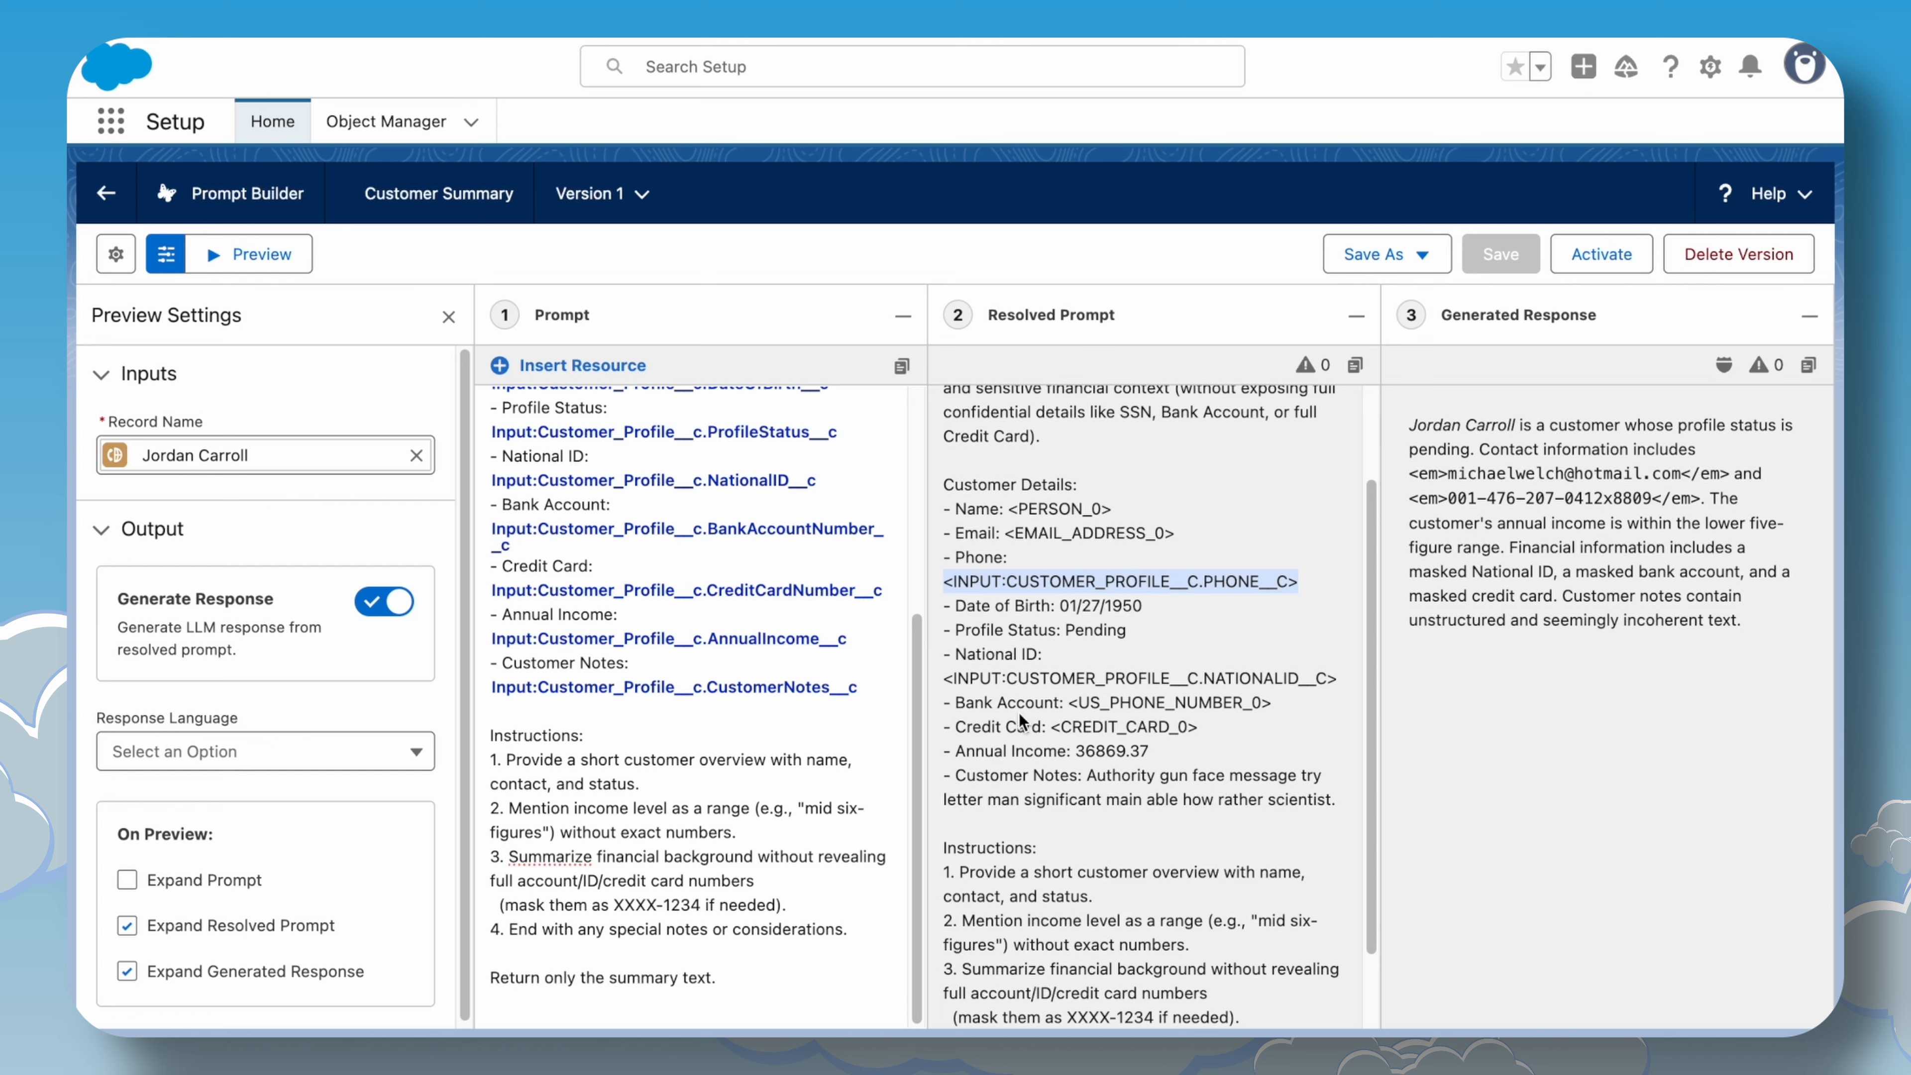
{"action": "scroll", "coordinate": [1024, 723], "scroll_direction": "down", "scroll_amount": 1}
{"action": "left_click_drag", "start_coordinate": [945, 658], "coordinate": [1336, 660]}
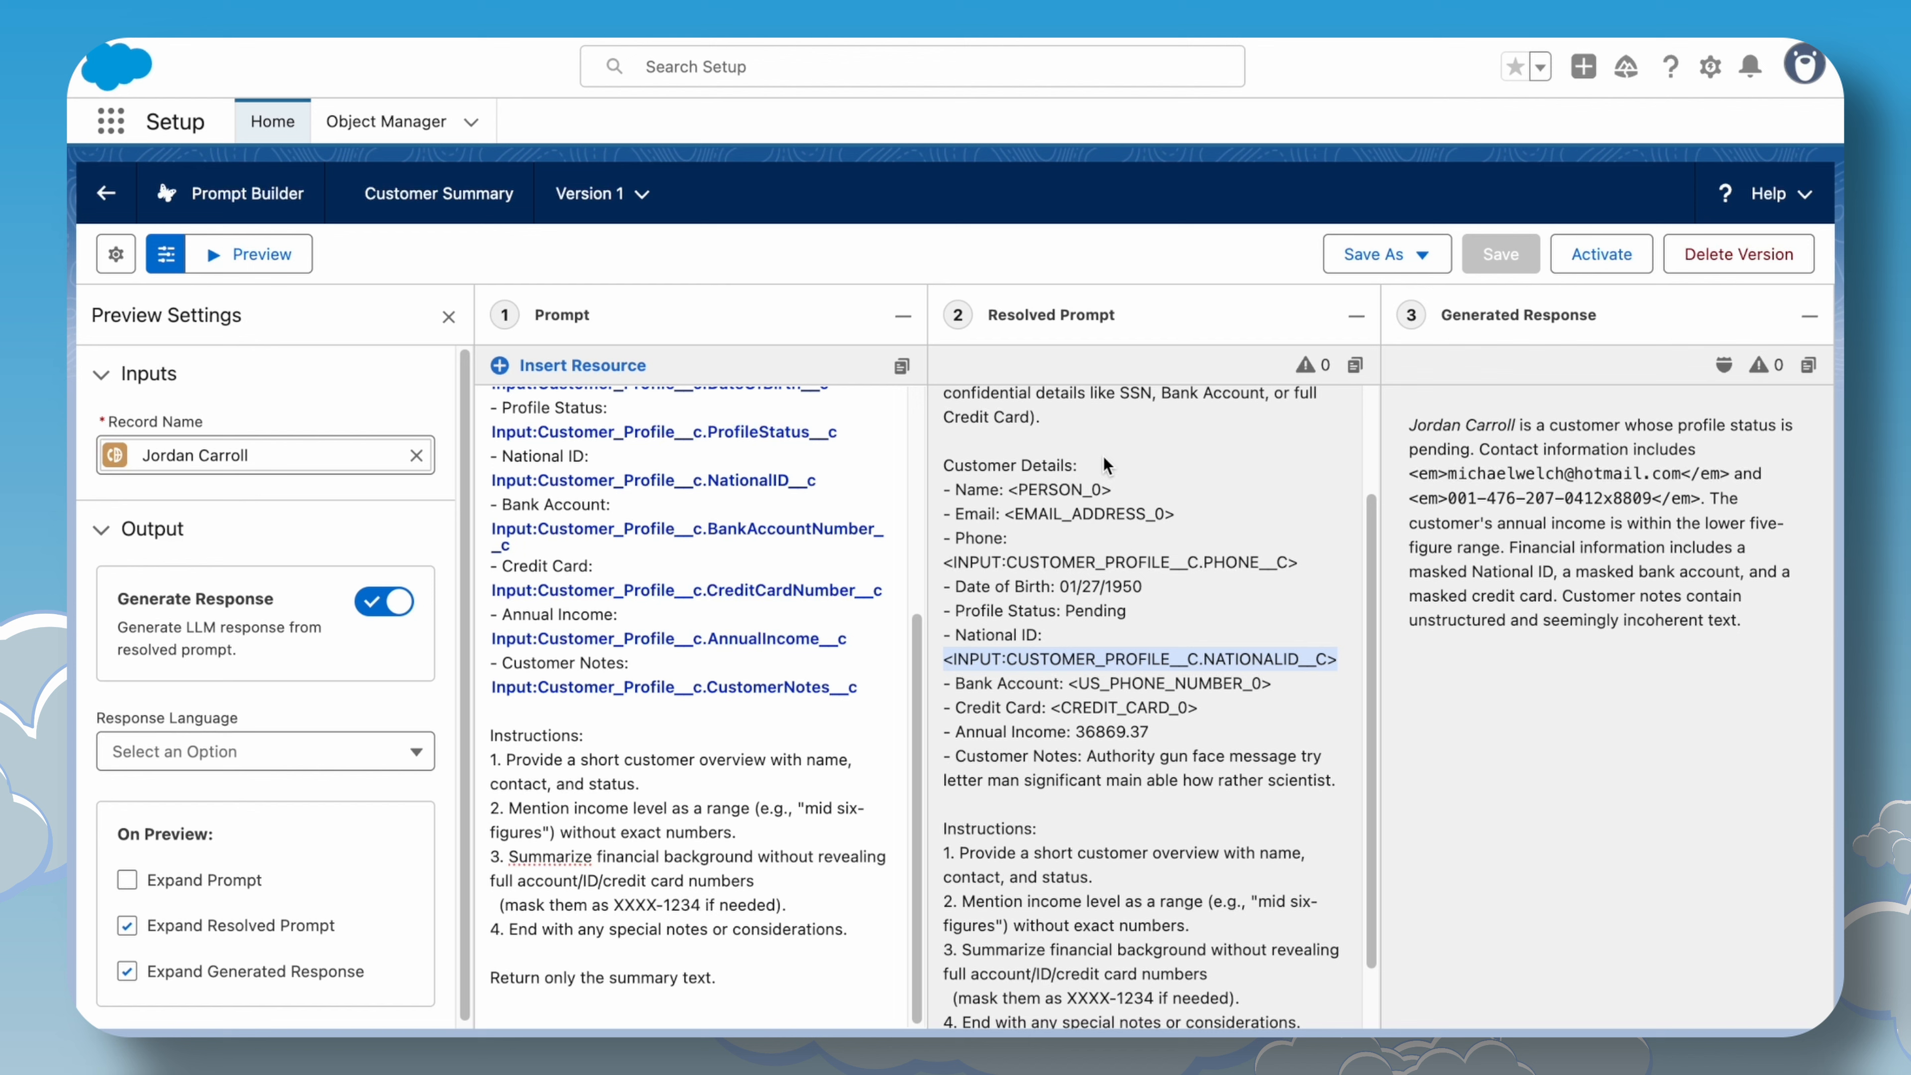
Open the template settings and review the model configuration.
{"action": "left_click", "coordinate": [448, 316]}
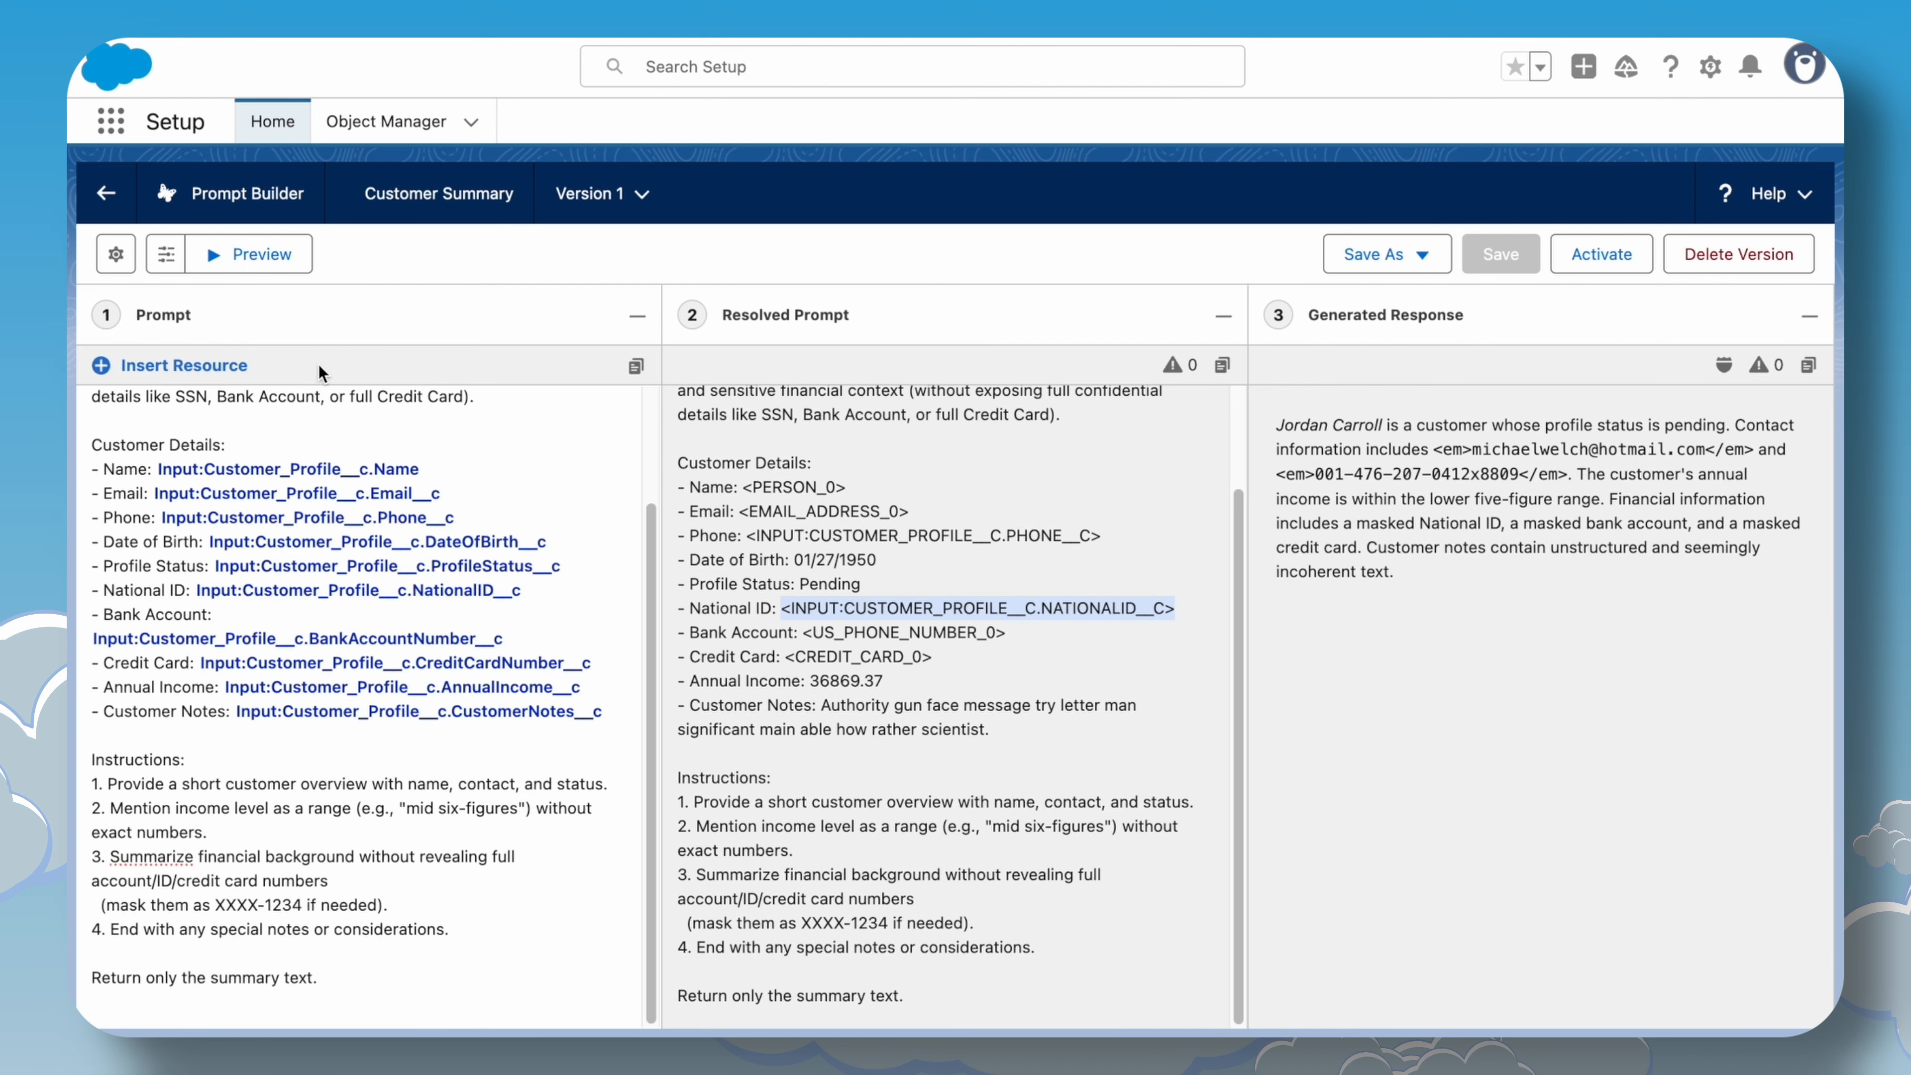
{"action": "left_click", "coordinate": [173, 315]}
{"action": "left_click", "coordinate": [116, 256]}
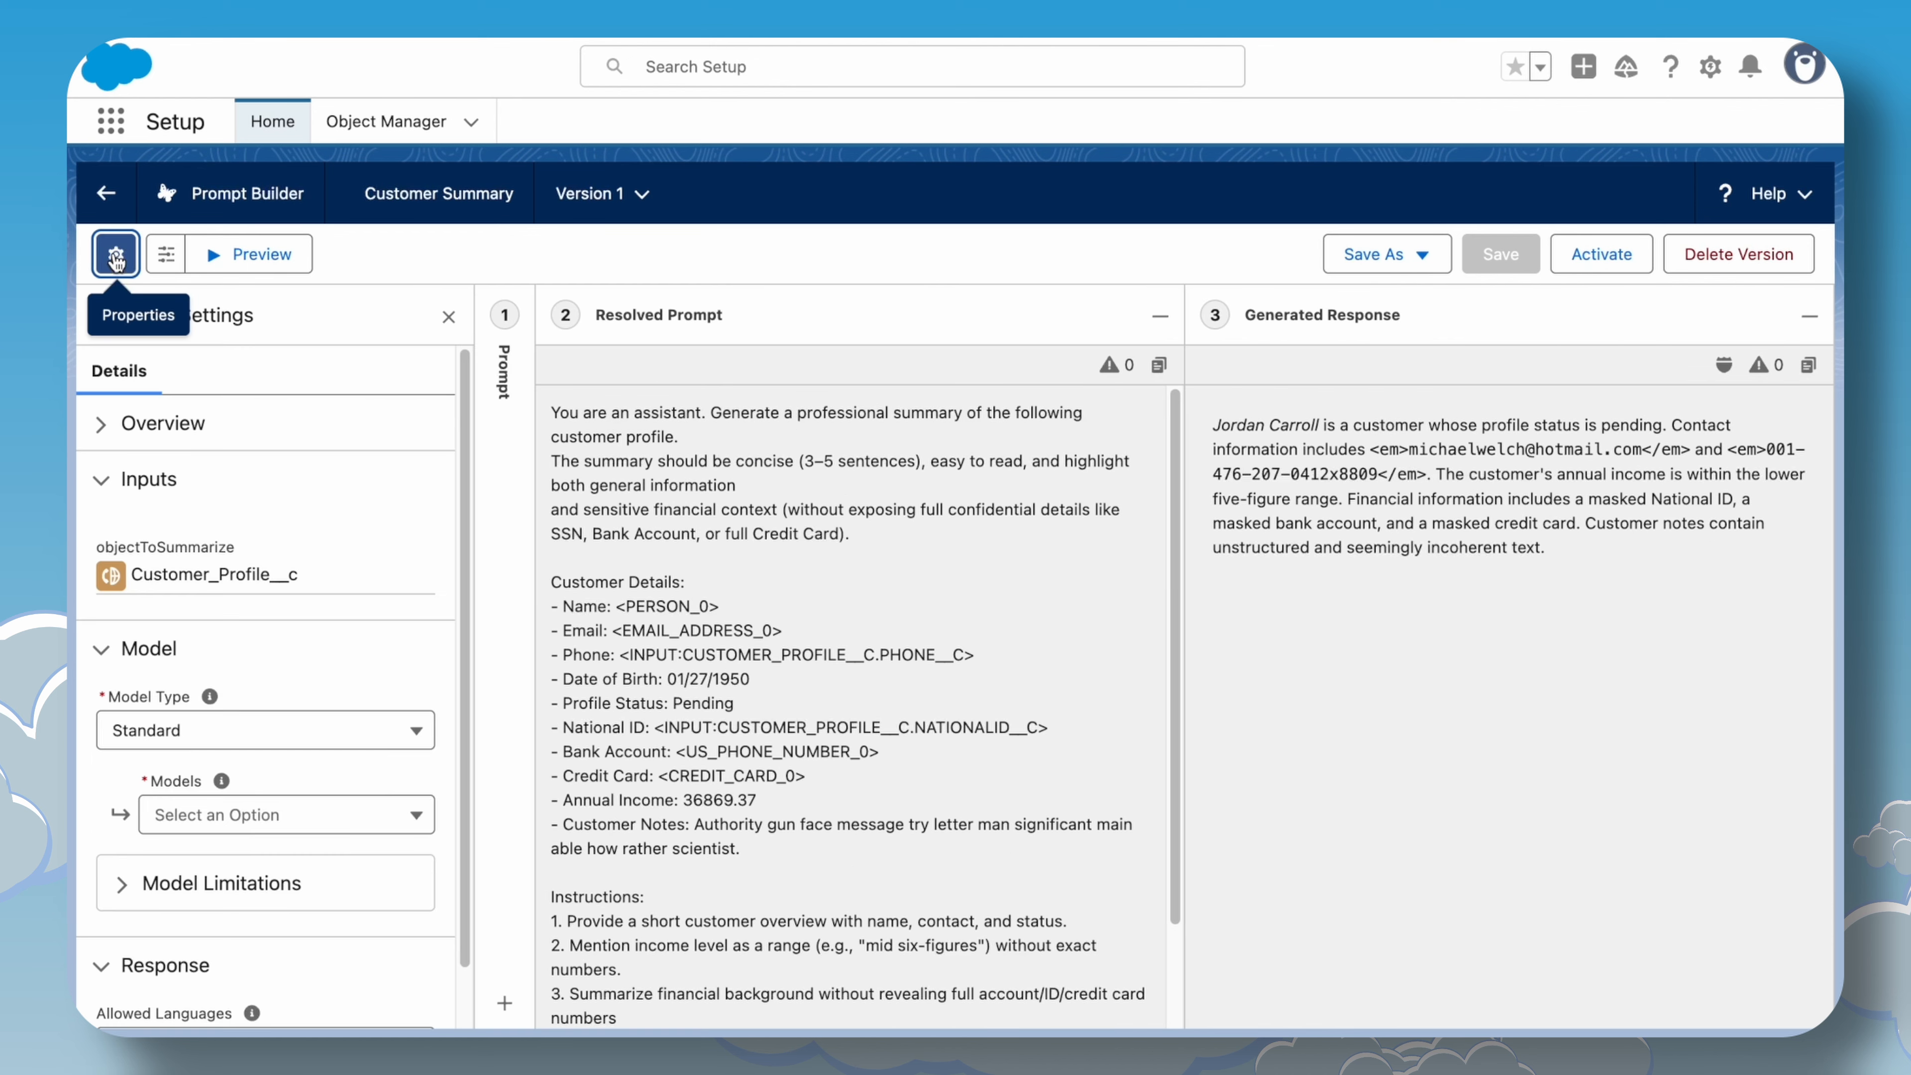
{"action": "scroll", "coordinate": [219, 683], "scroll_direction": "down", "scroll_amount": 2}
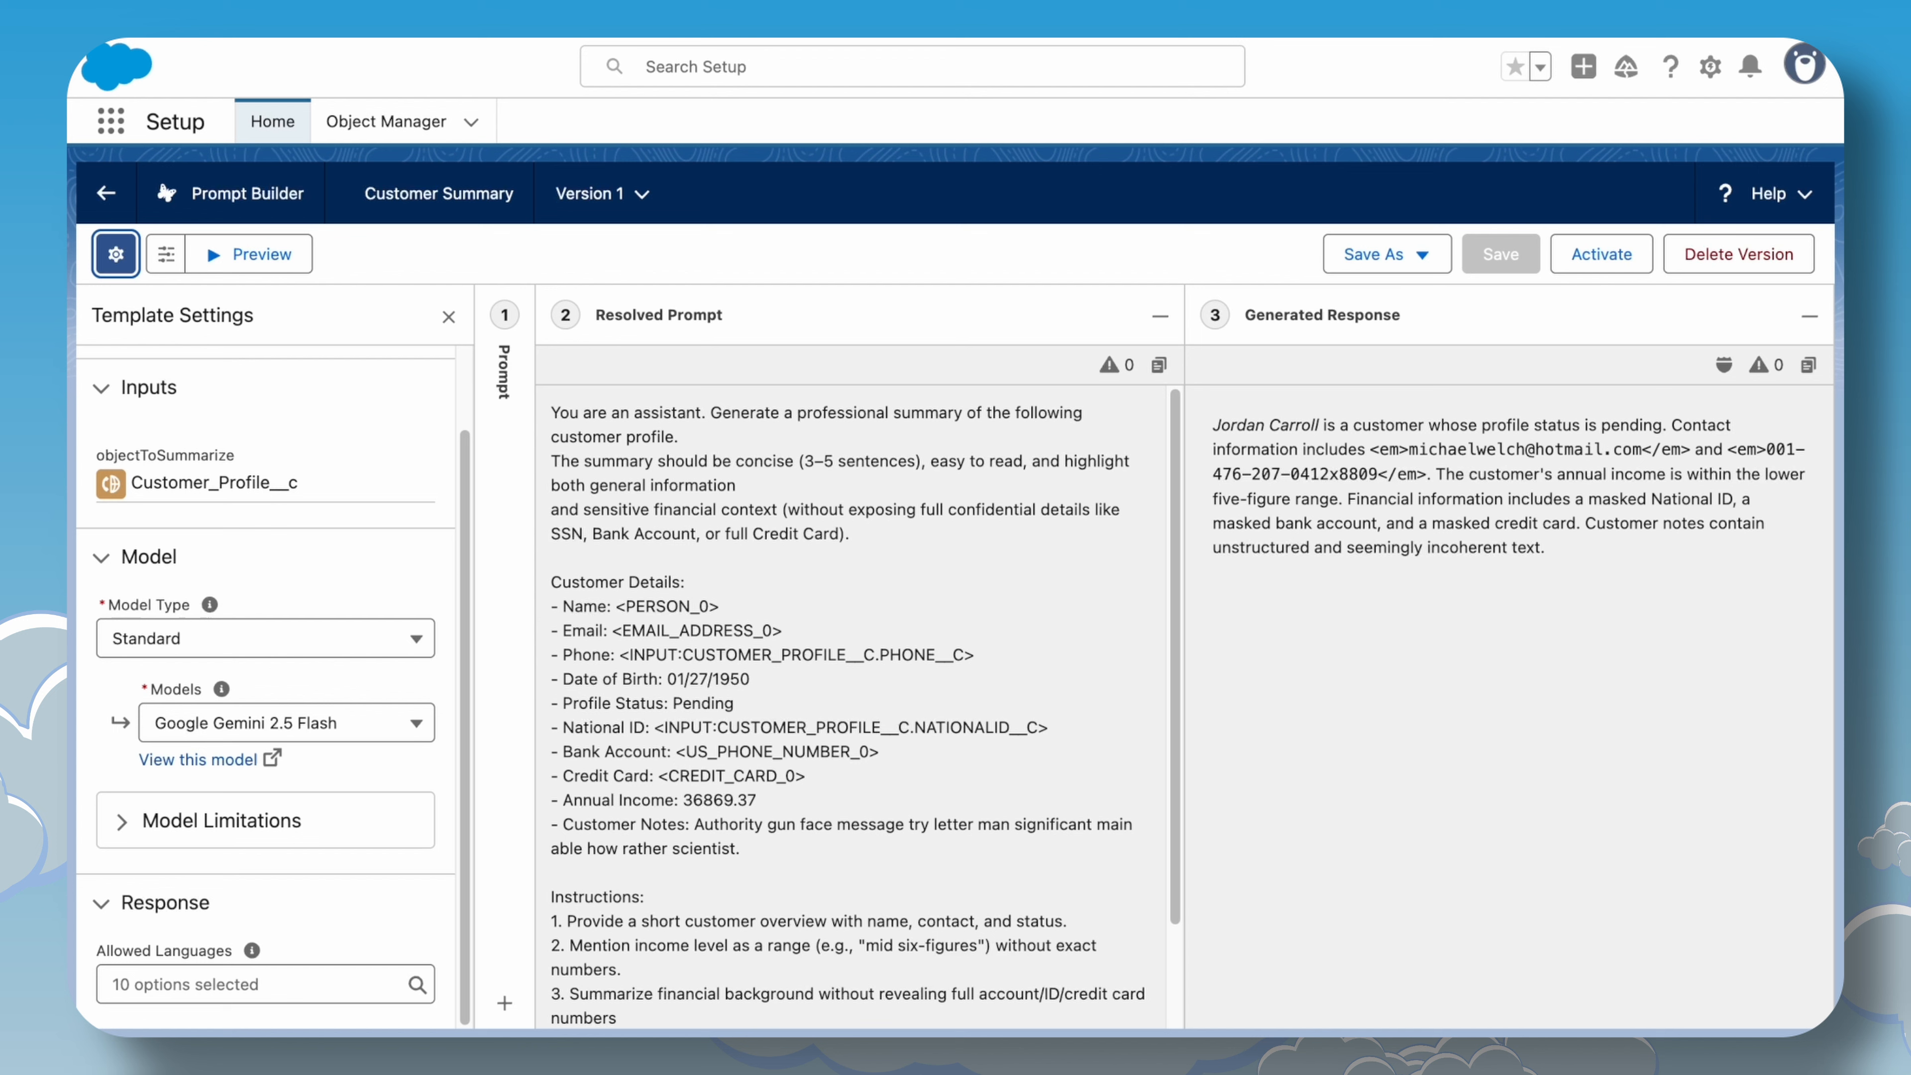
Open the Data Cloud app and its Data Explorer.
{"action": "left_click", "coordinate": [111, 122]}
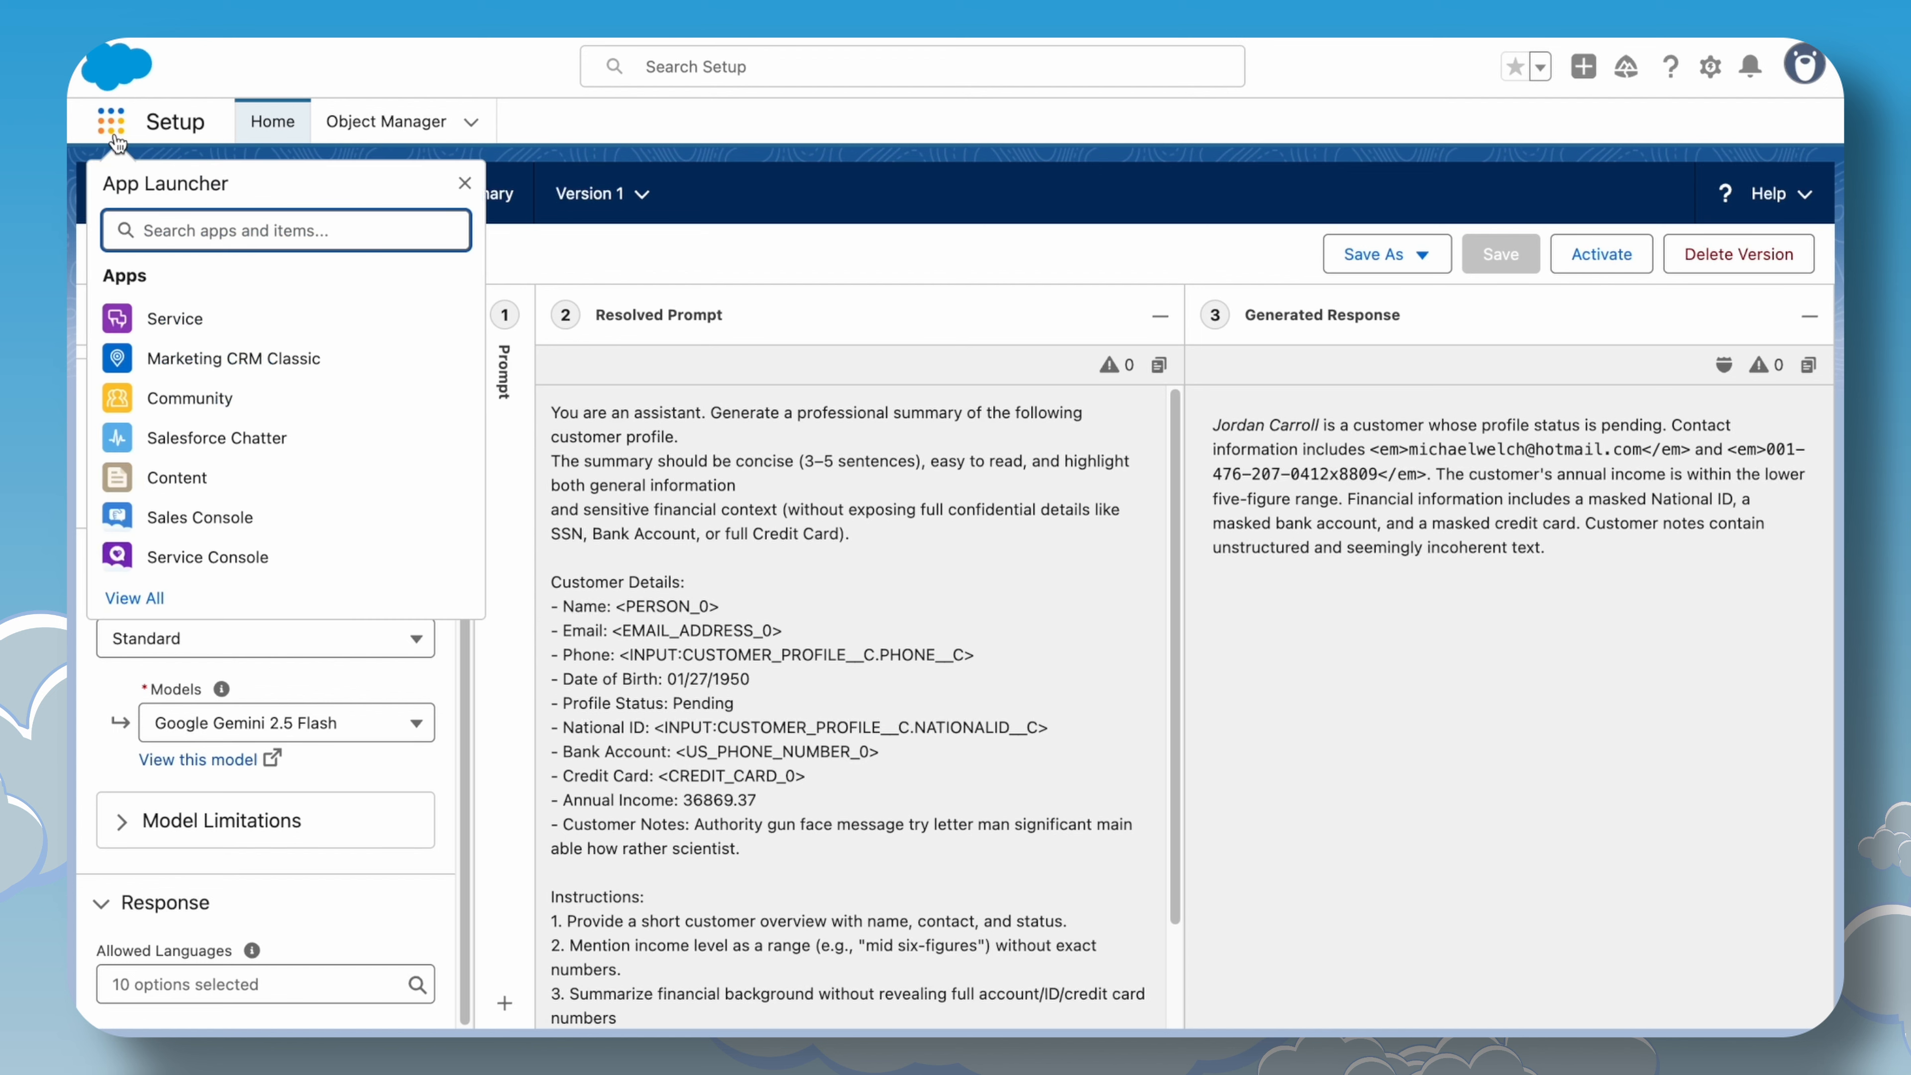
{"action": "type", "text": "data"}
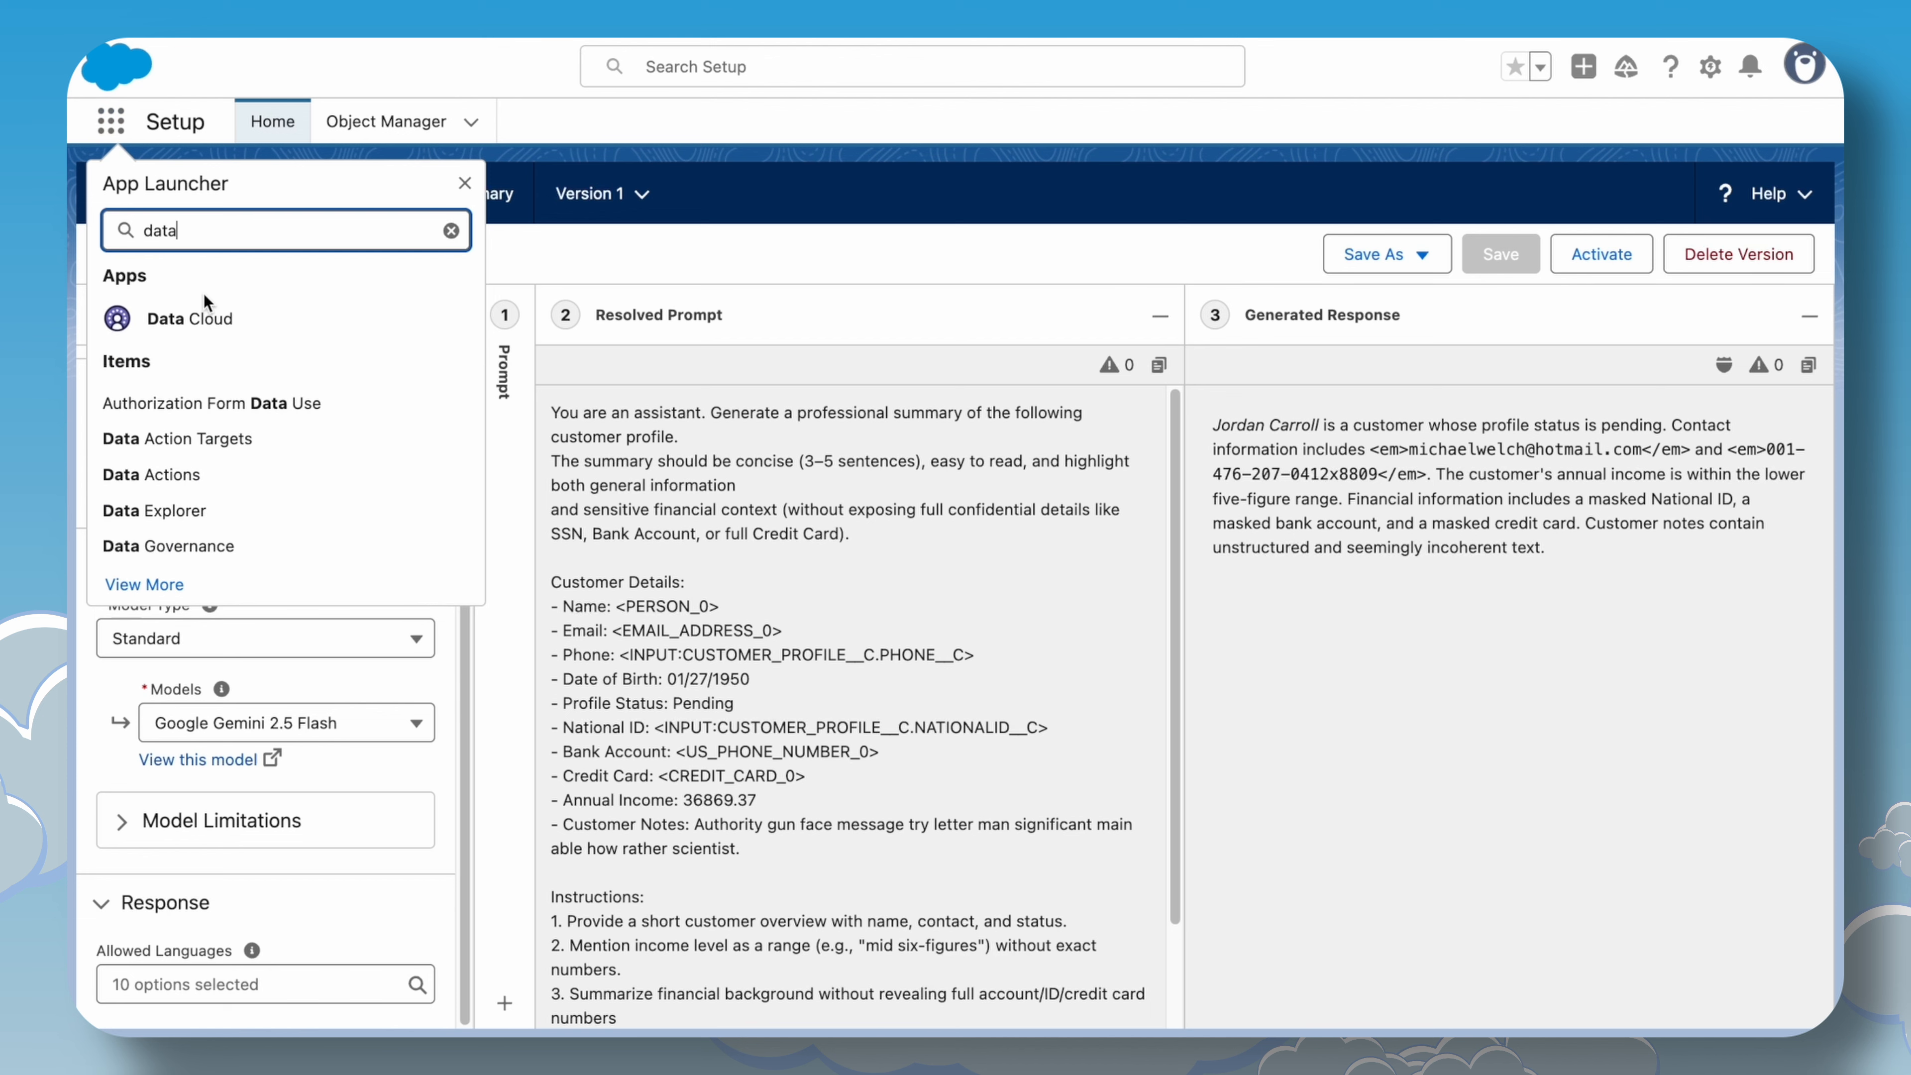
{"action": "left_click", "coordinate": [197, 318]}
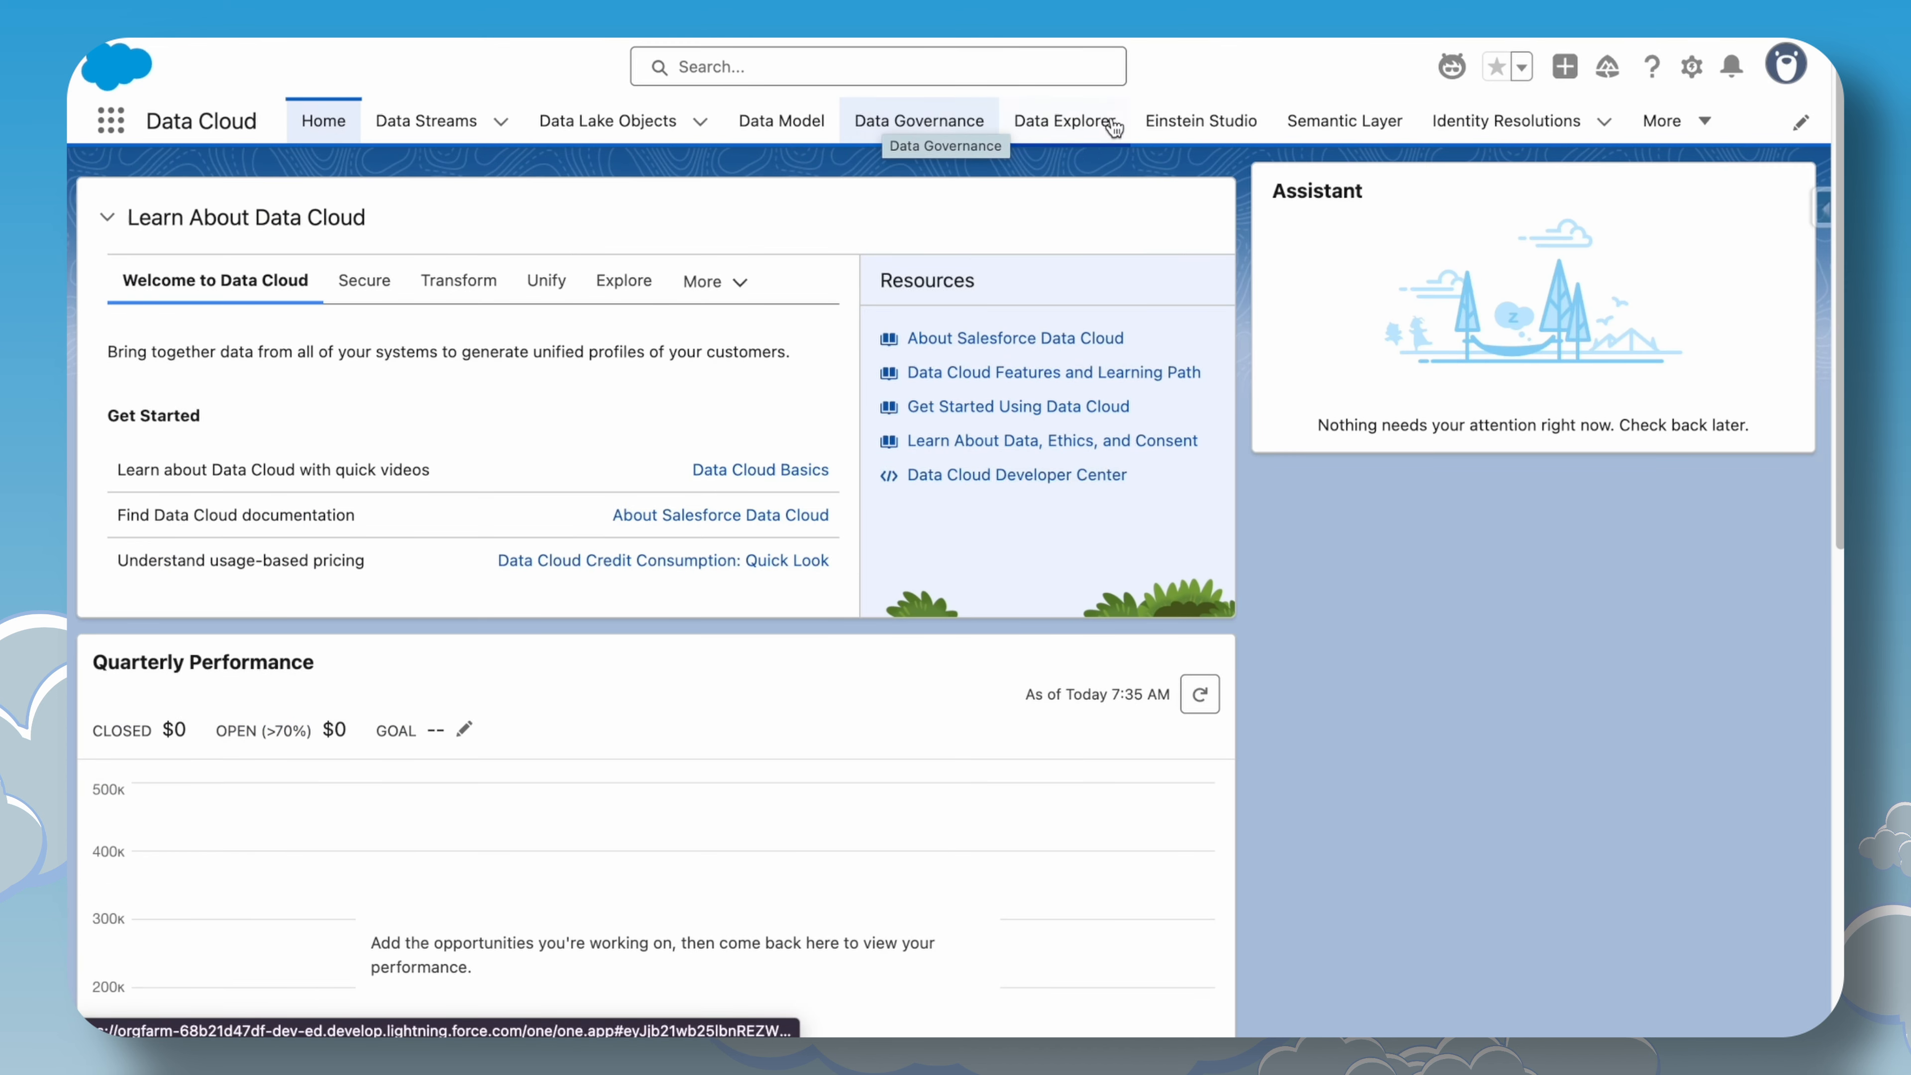
{"action": "left_click", "coordinate": [1067, 132]}
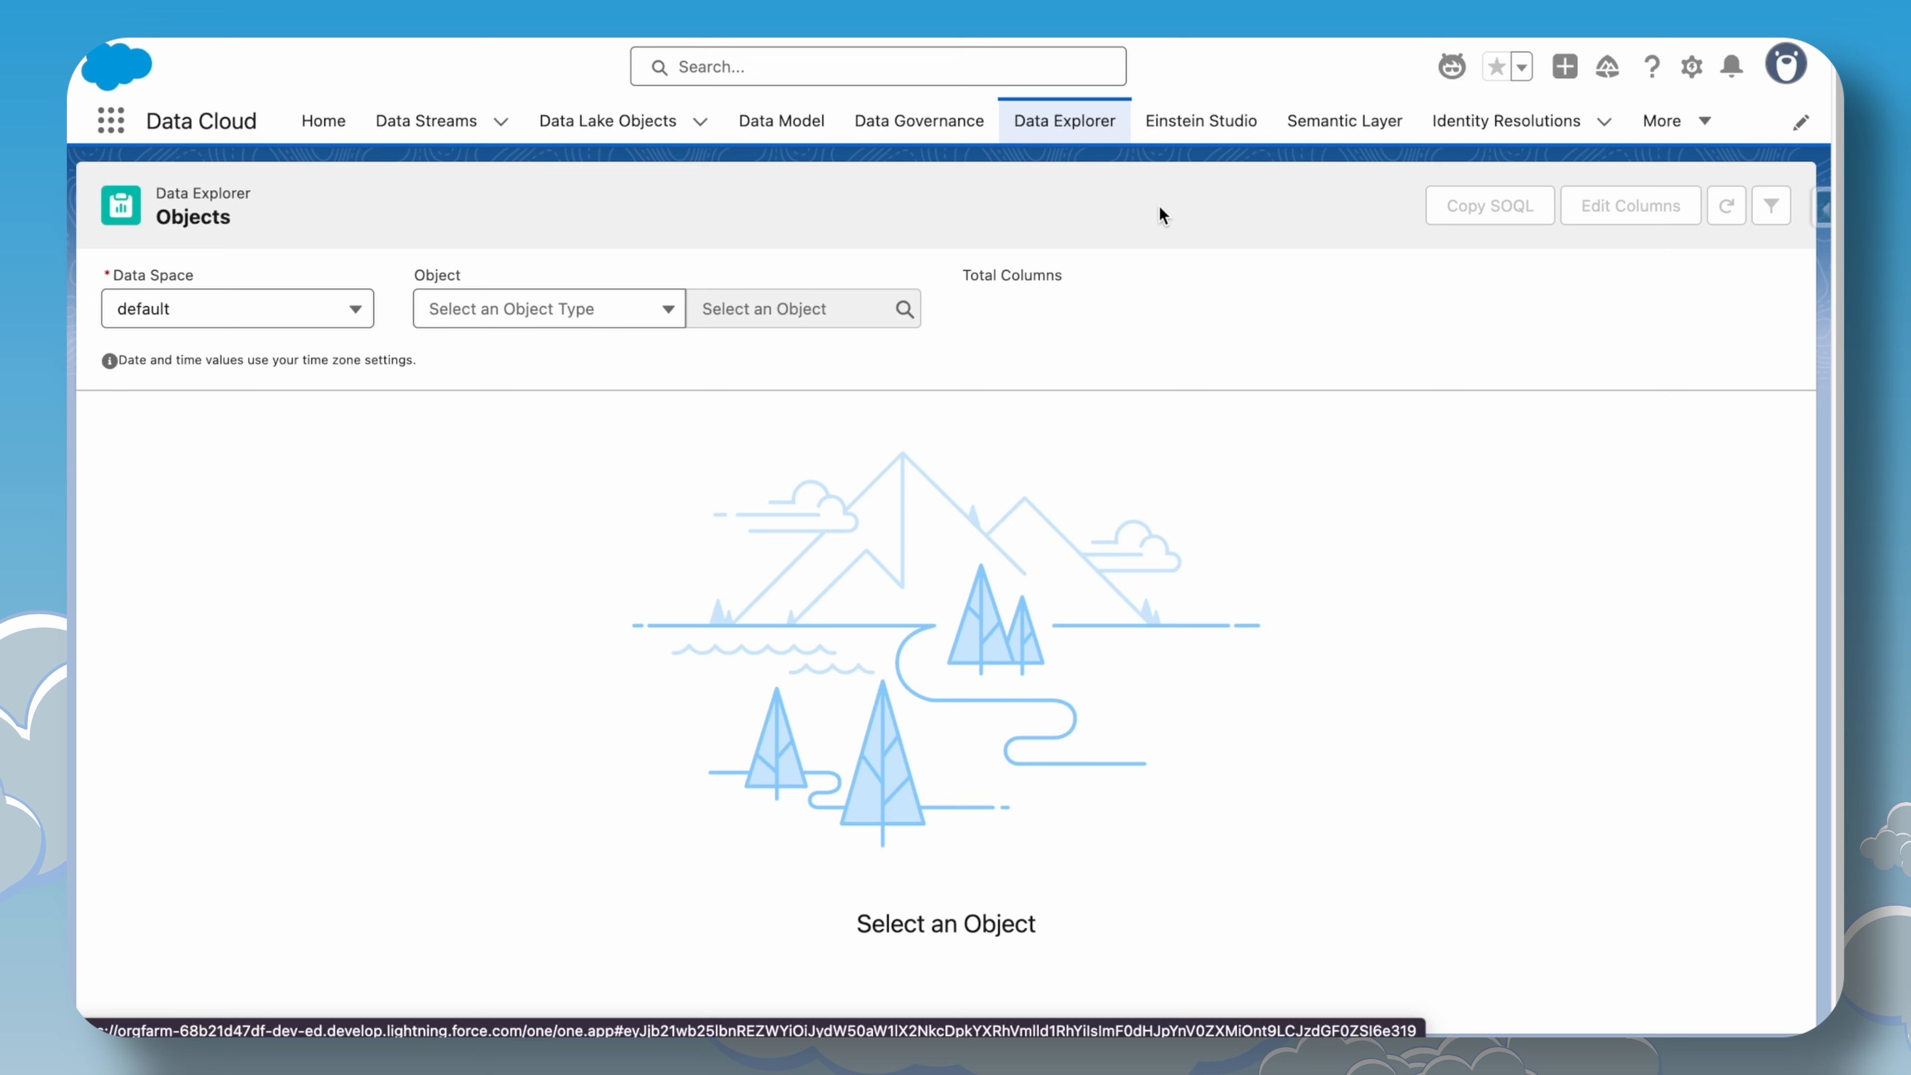
Open Data Cloud Setup from the setup menu.
{"action": "left_click", "coordinate": [1691, 66]}
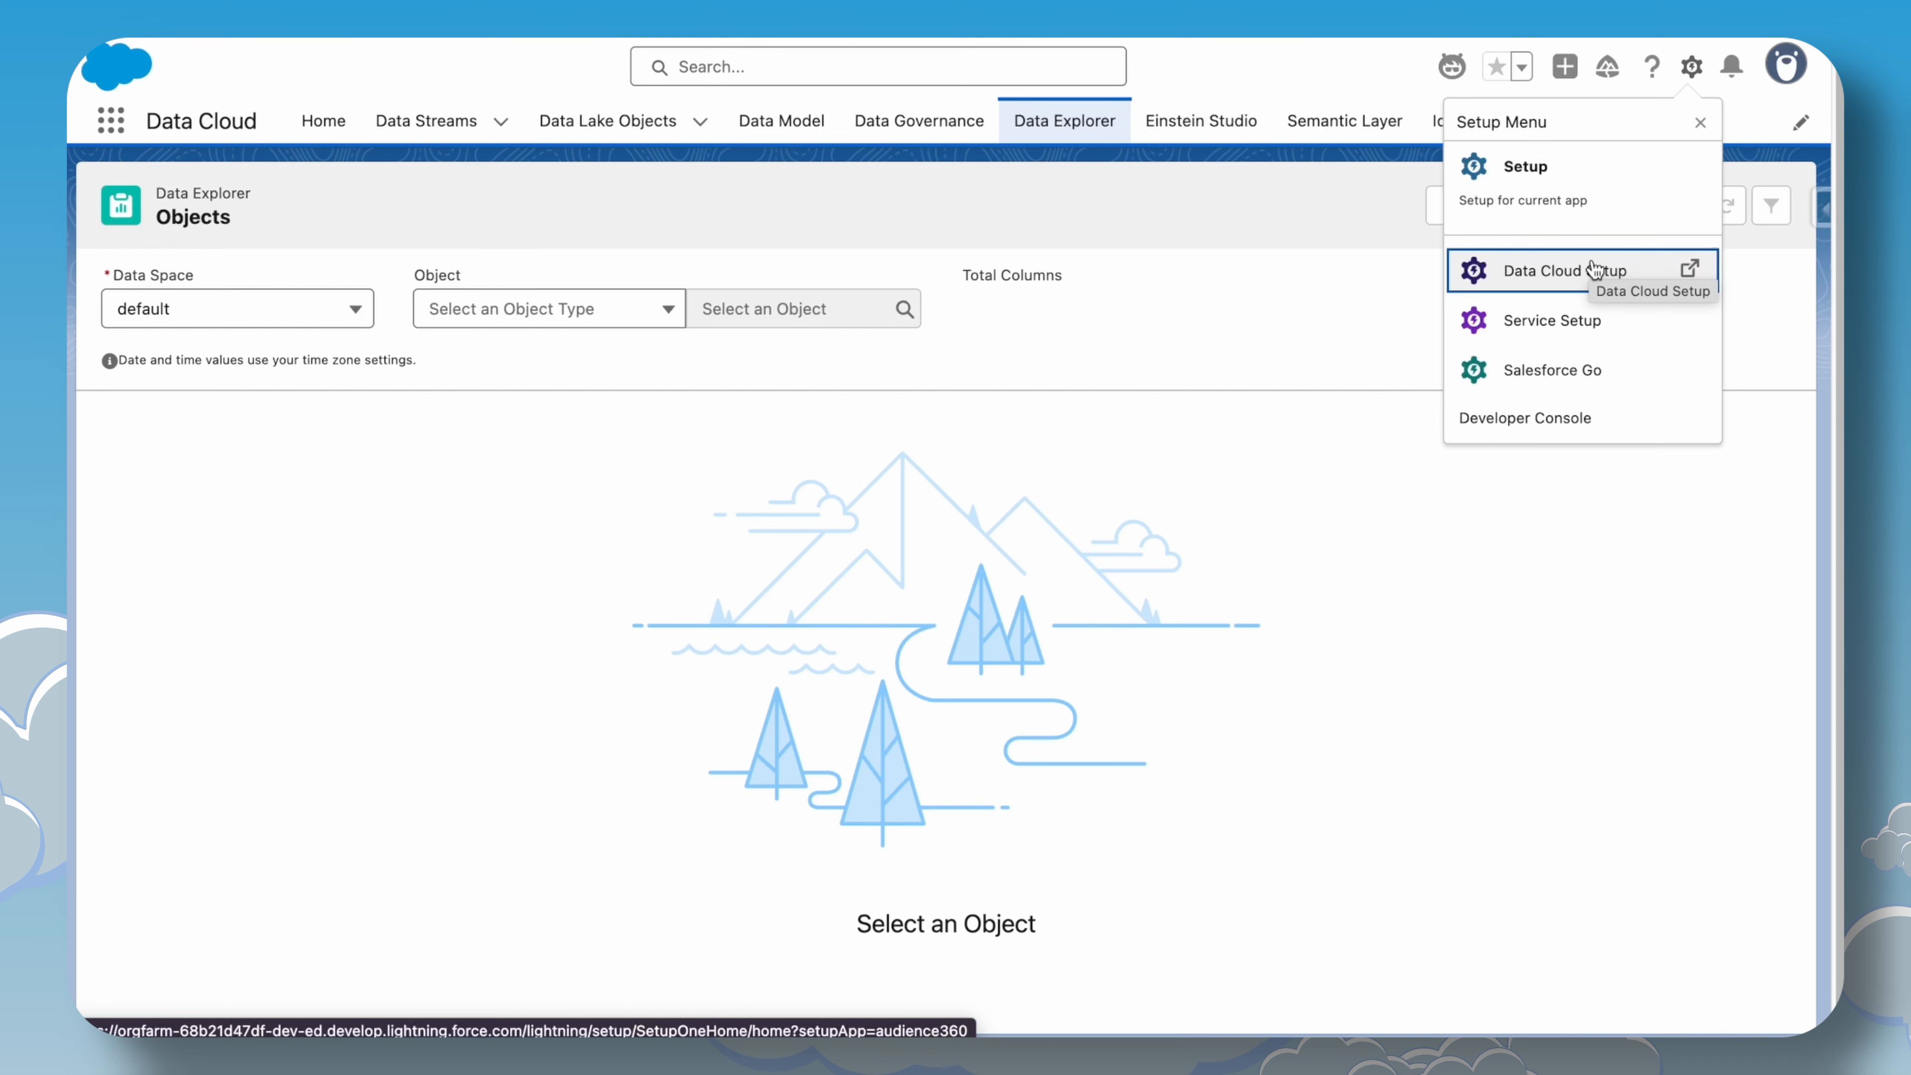
{"action": "left_click", "coordinate": [1591, 267]}
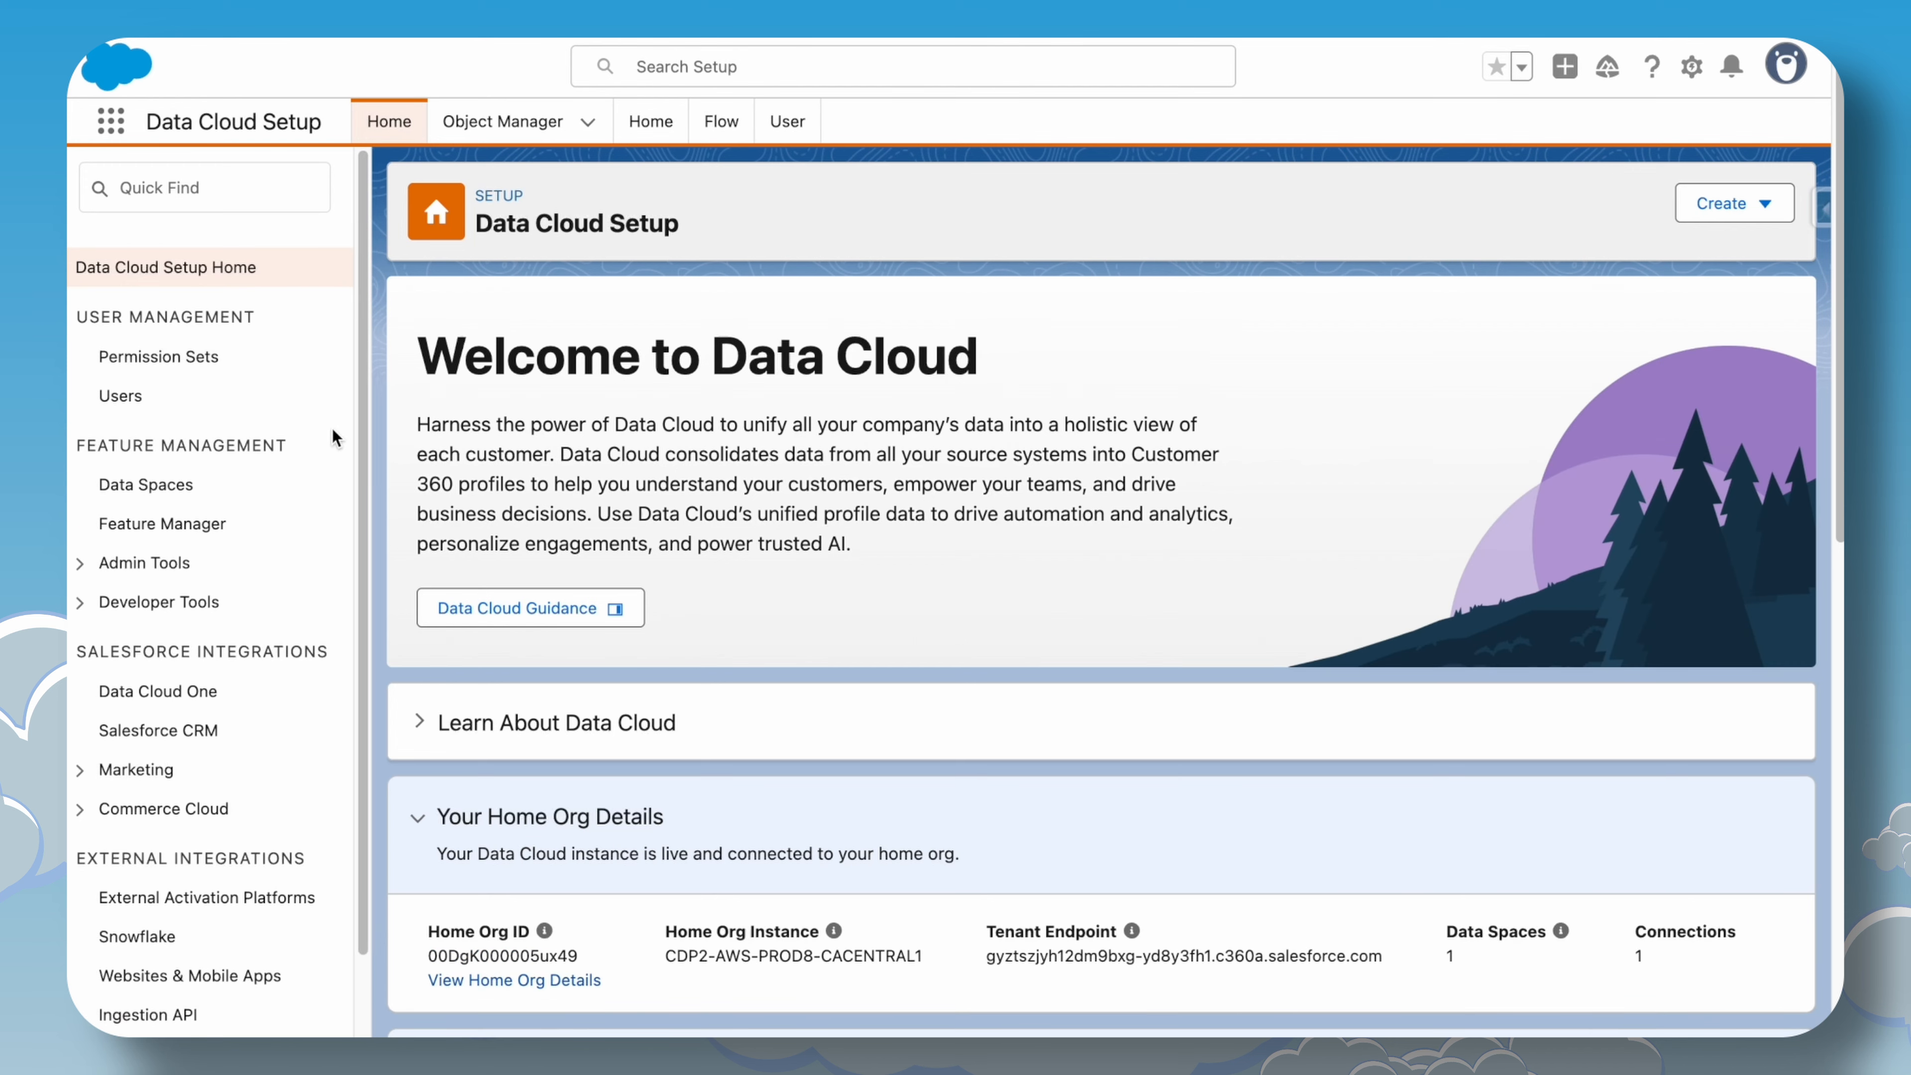
Scroll through the Data Cloud Setup home page sections, then return to Data Explorer.
{"action": "scroll", "coordinate": [331, 623], "scroll_direction": "down", "scroll_amount": 1}
{"action": "scroll", "coordinate": [724, 531], "scroll_direction": "down", "scroll_amount": 2}
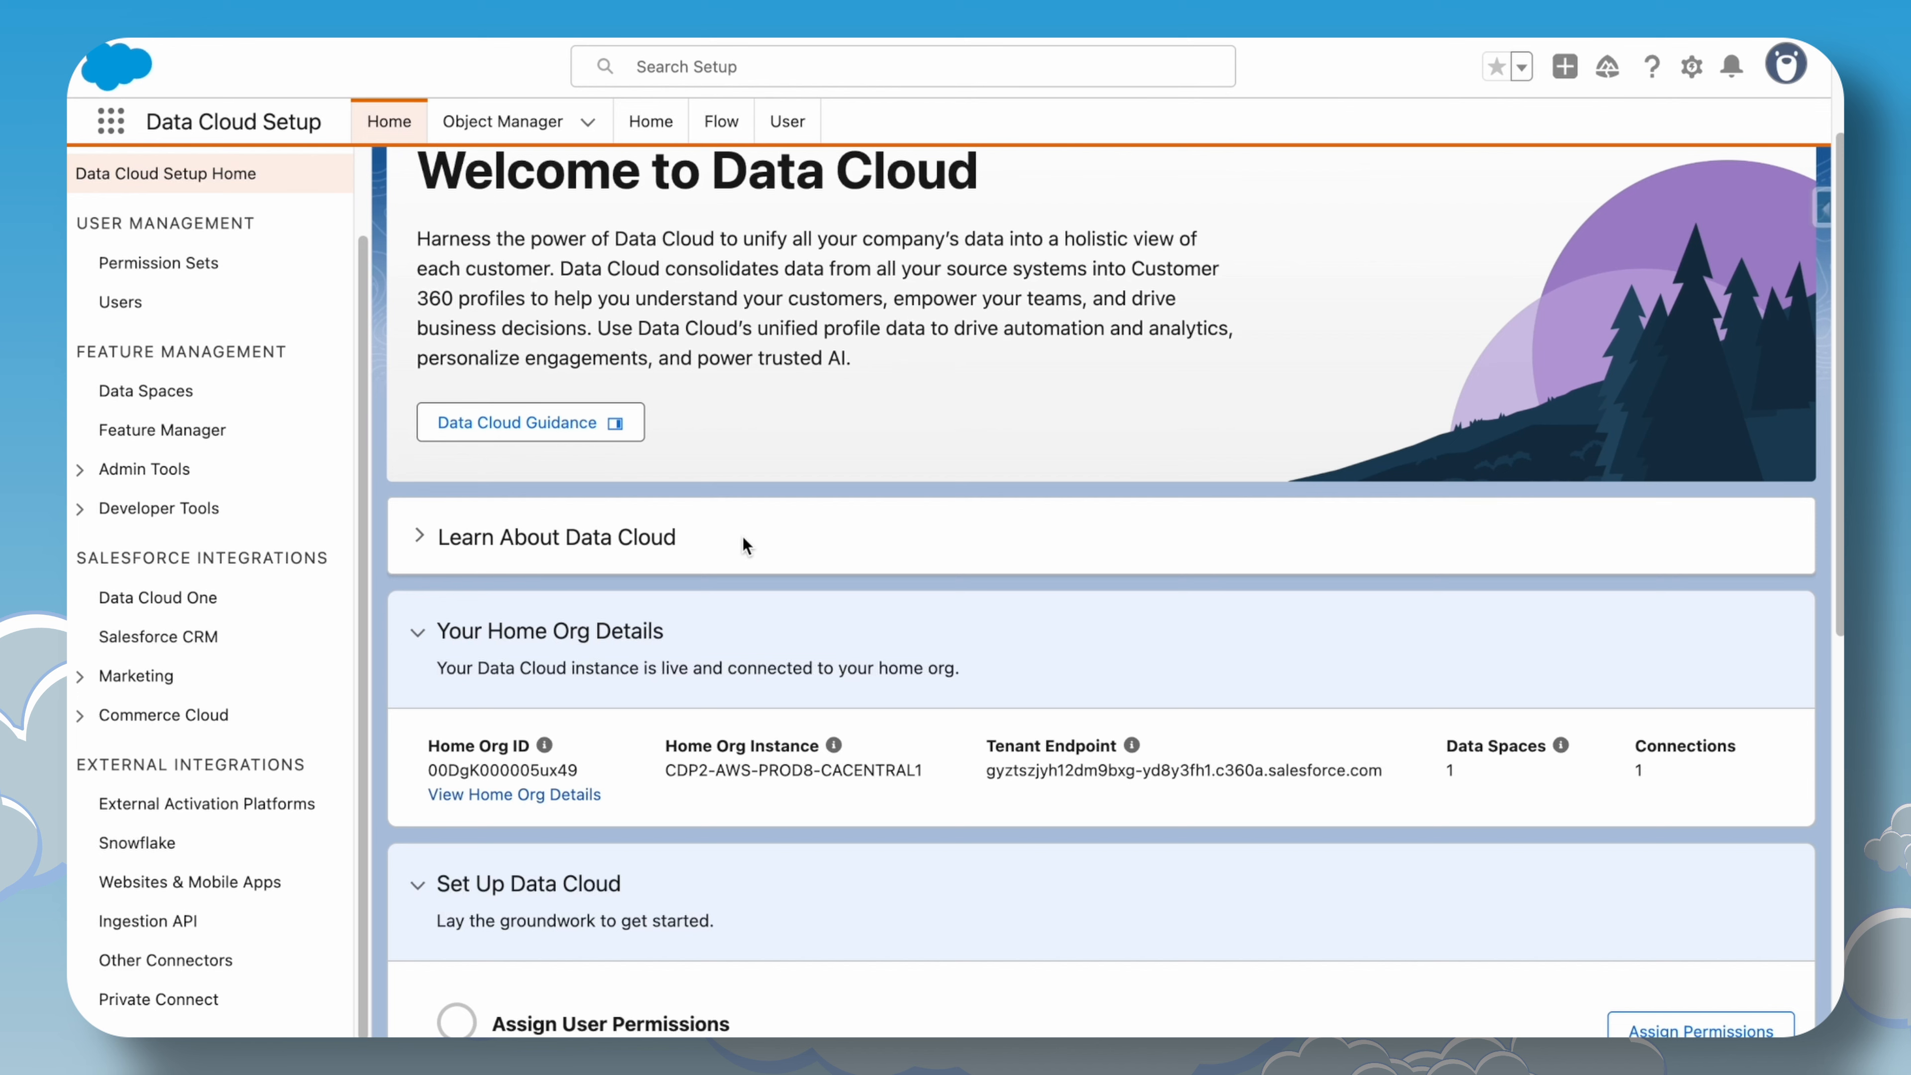
{"action": "scroll", "coordinate": [743, 539], "scroll_direction": "down", "scroll_amount": 2}
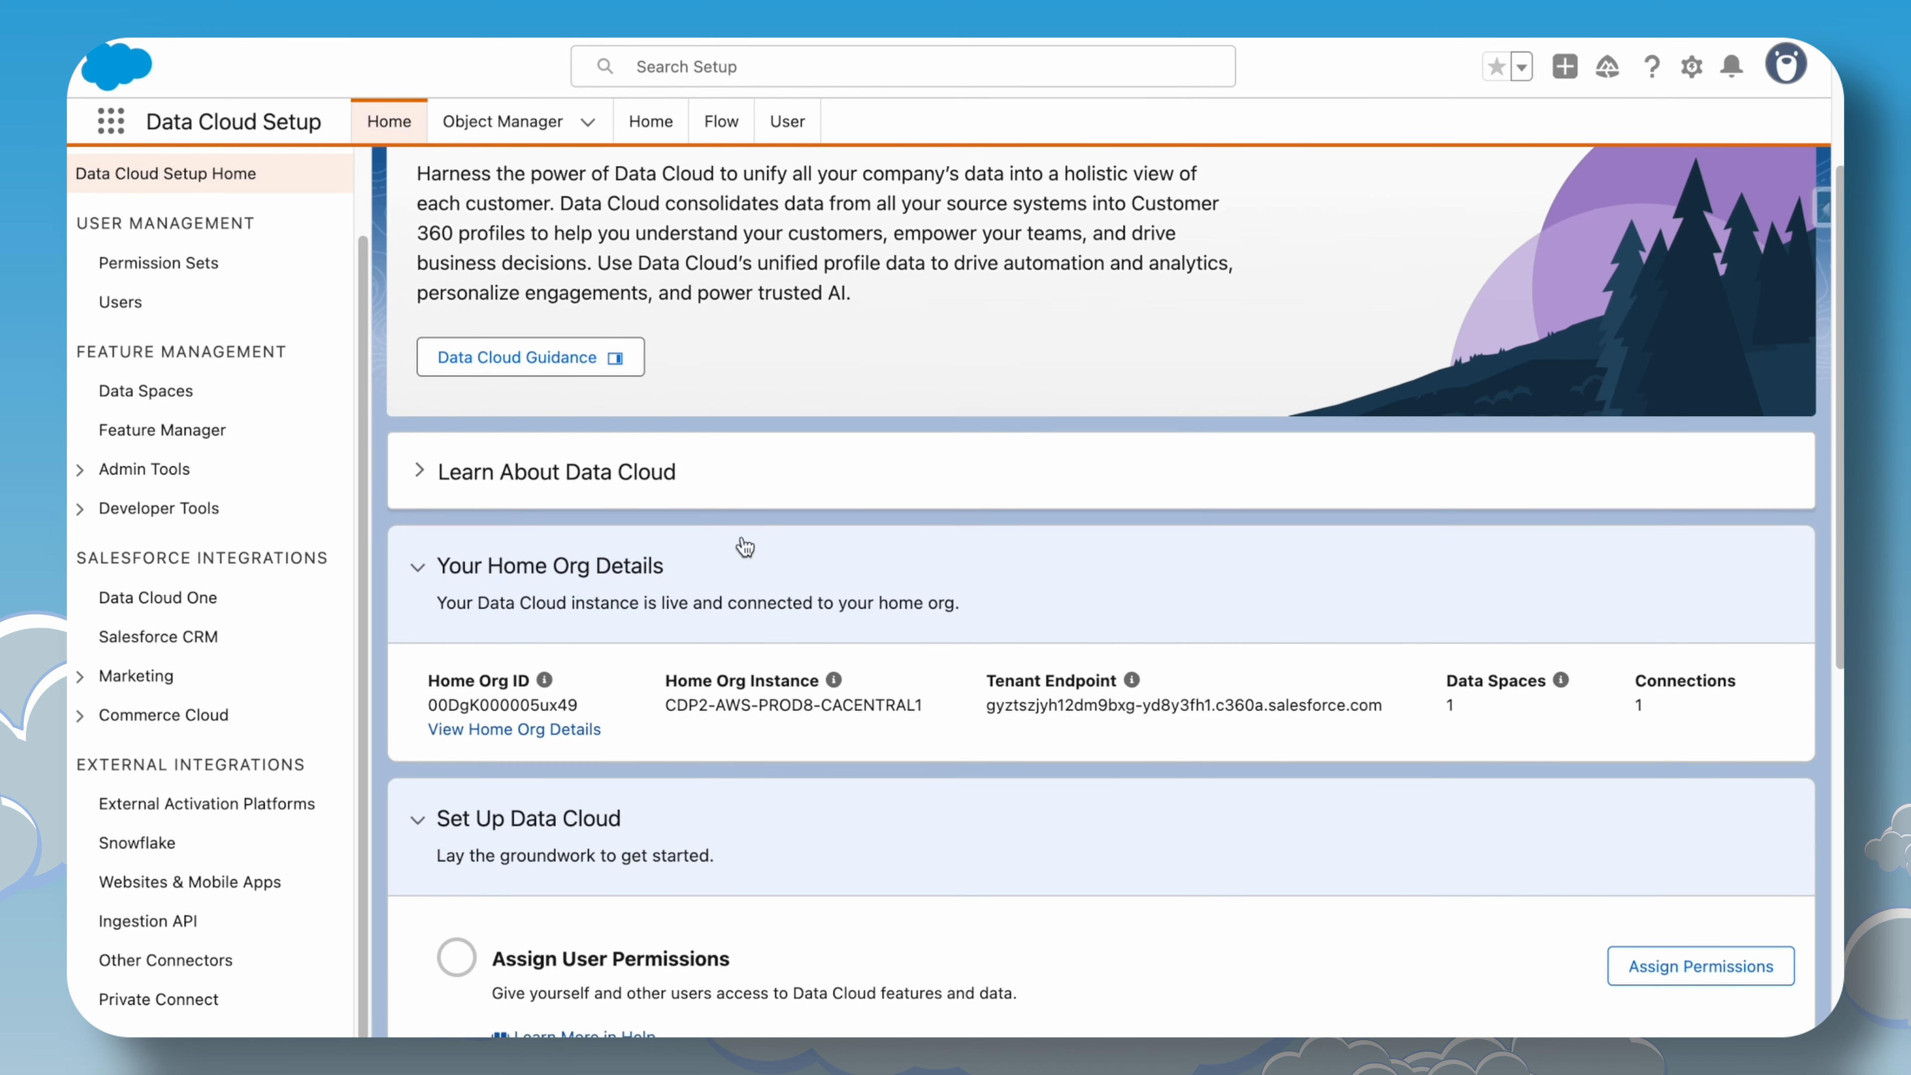
{"action": "scroll", "coordinate": [743, 557], "scroll_direction": "down", "scroll_amount": 10}
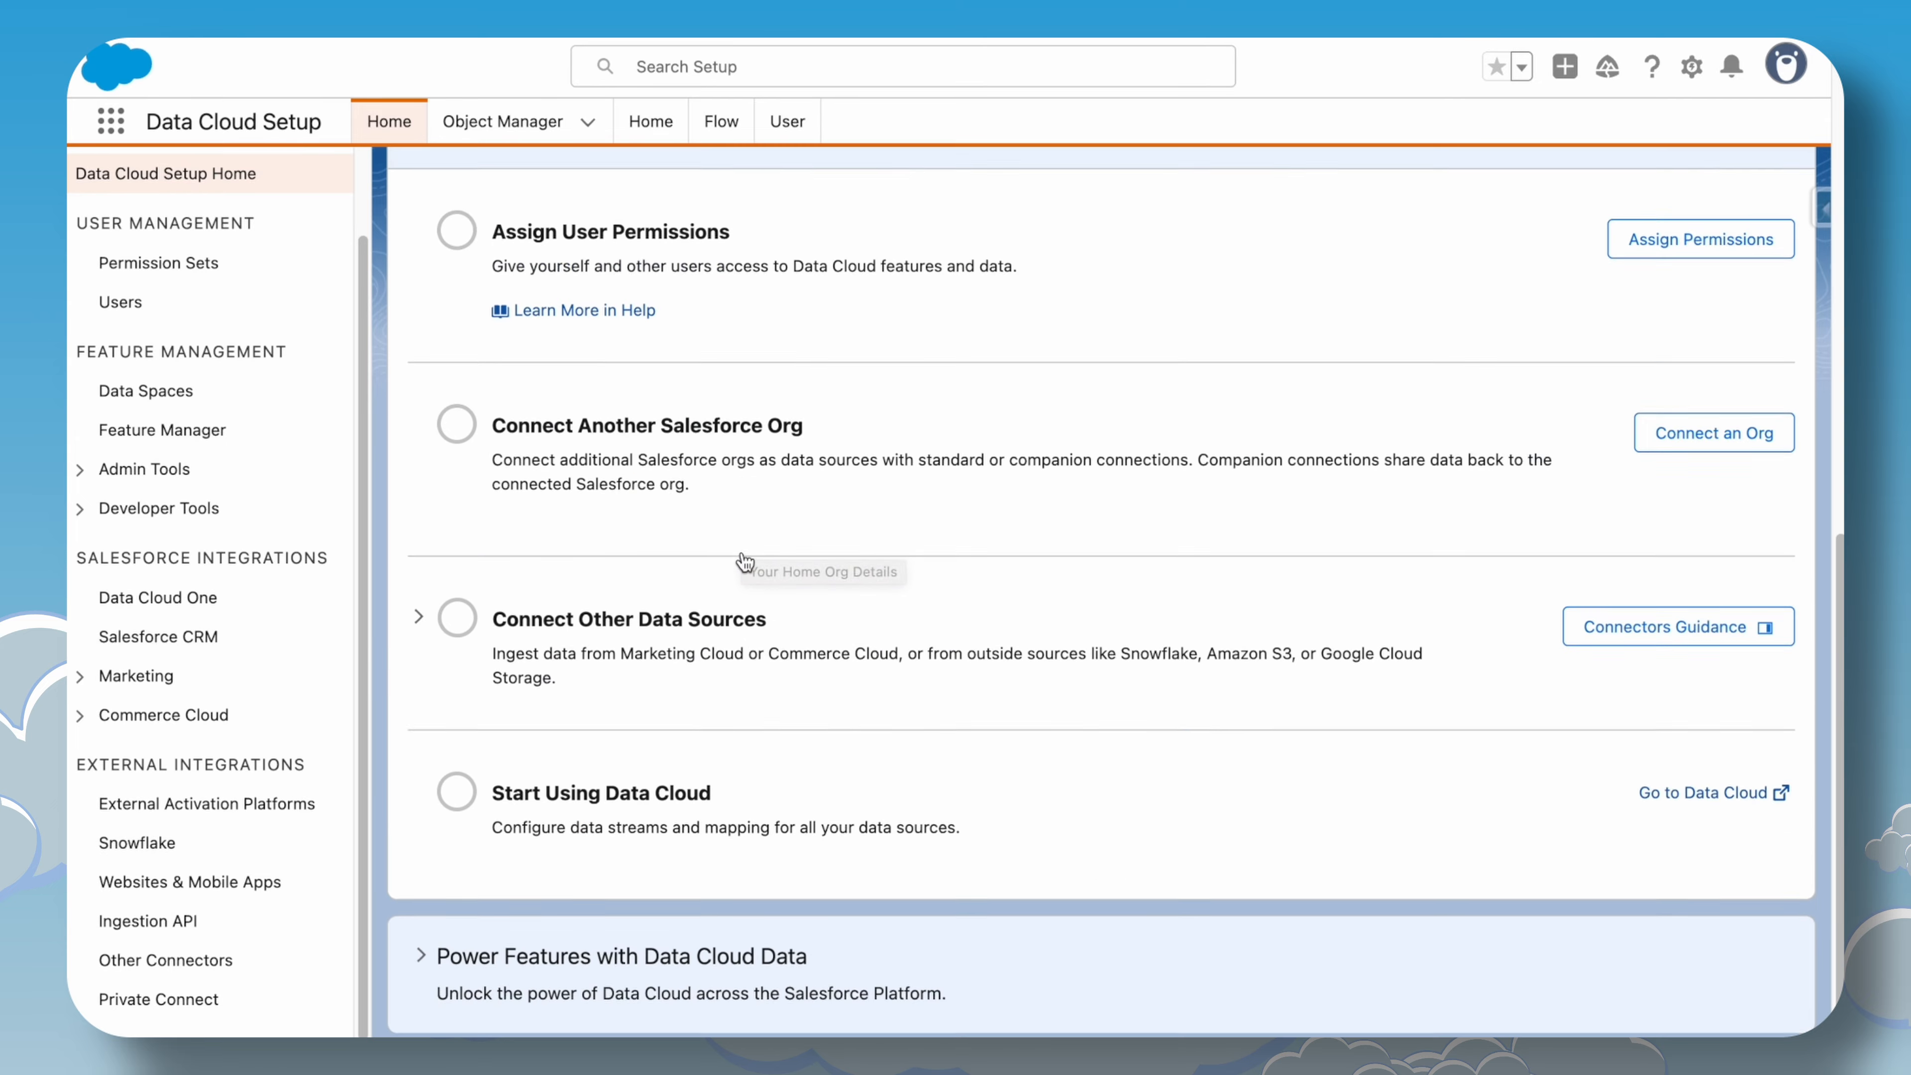
{"action": "scroll", "coordinate": [742, 557], "scroll_direction": "up", "scroll_amount": 3}
{"action": "scroll", "coordinate": [677, 587], "scroll_direction": "up", "scroll_amount": 3}
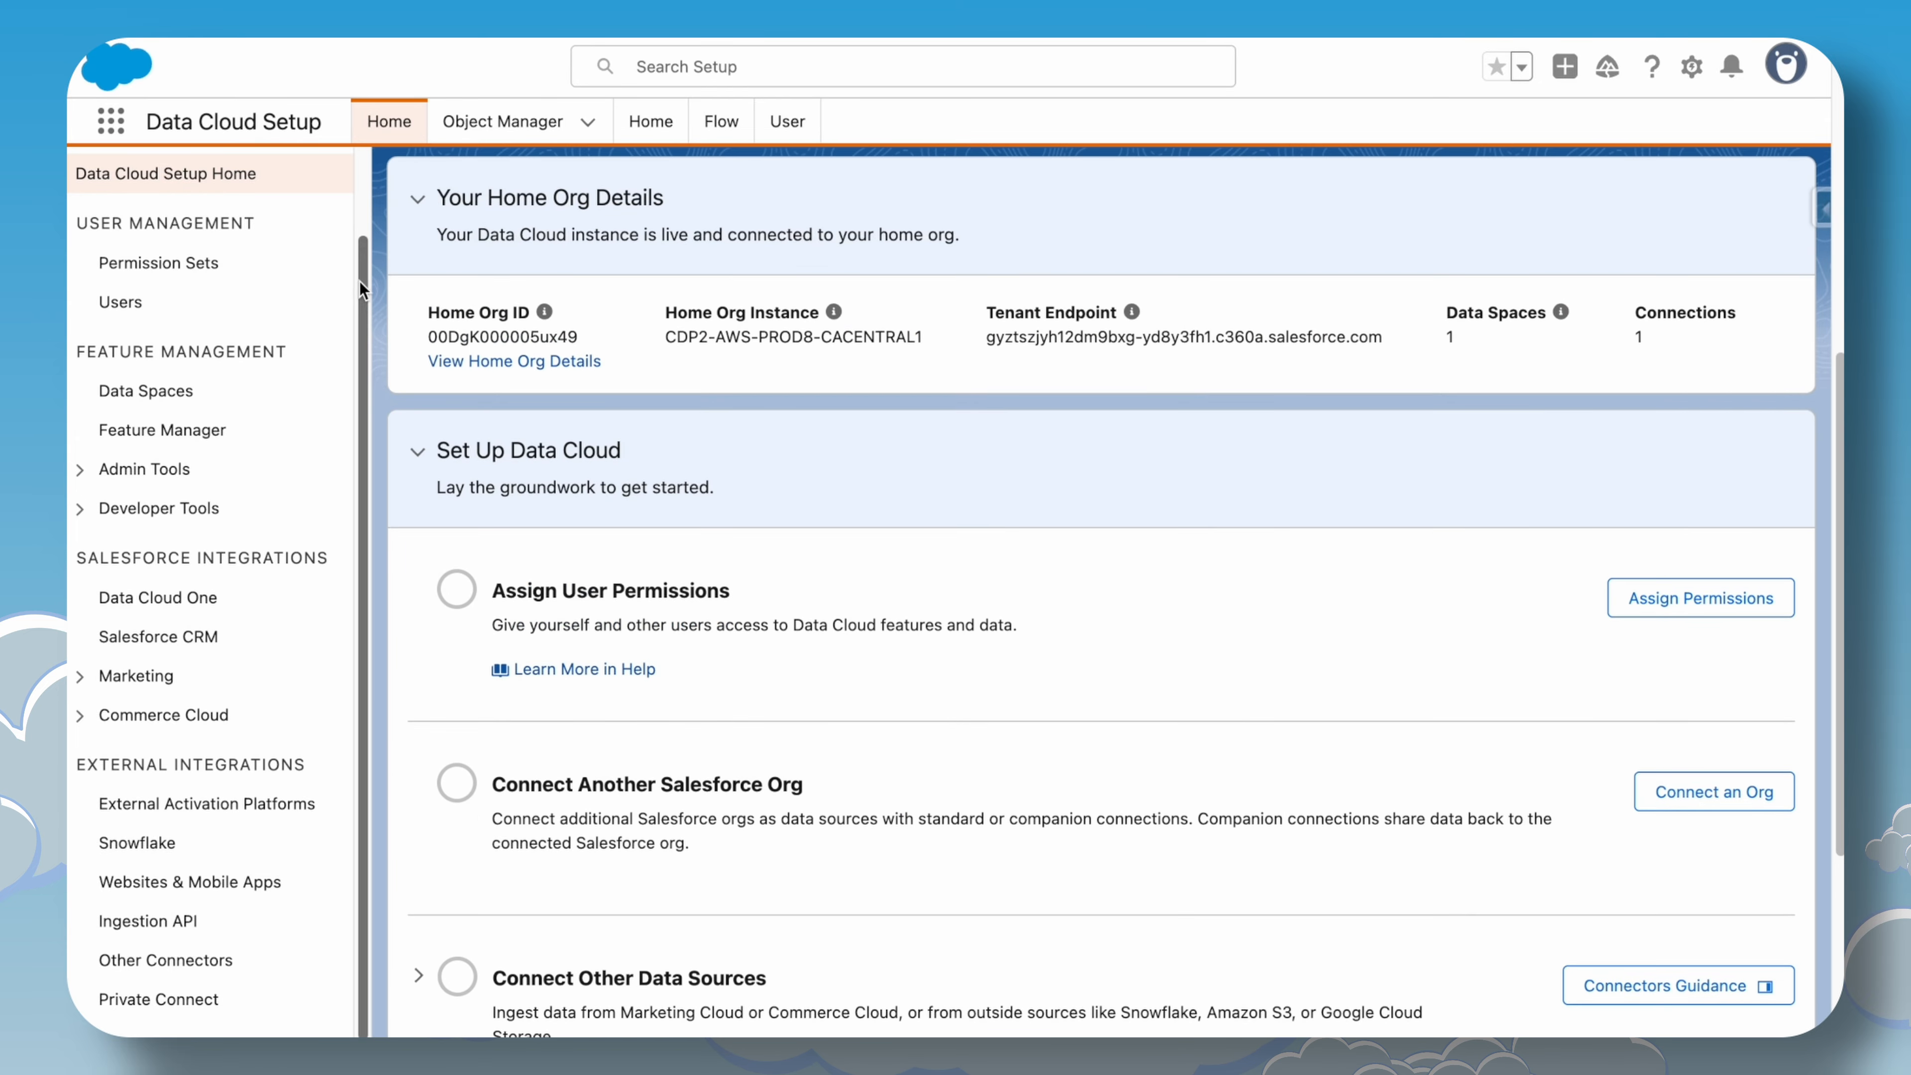
{"action": "scroll", "coordinate": [786, 611], "scroll_direction": "up", "scroll_amount": 8}
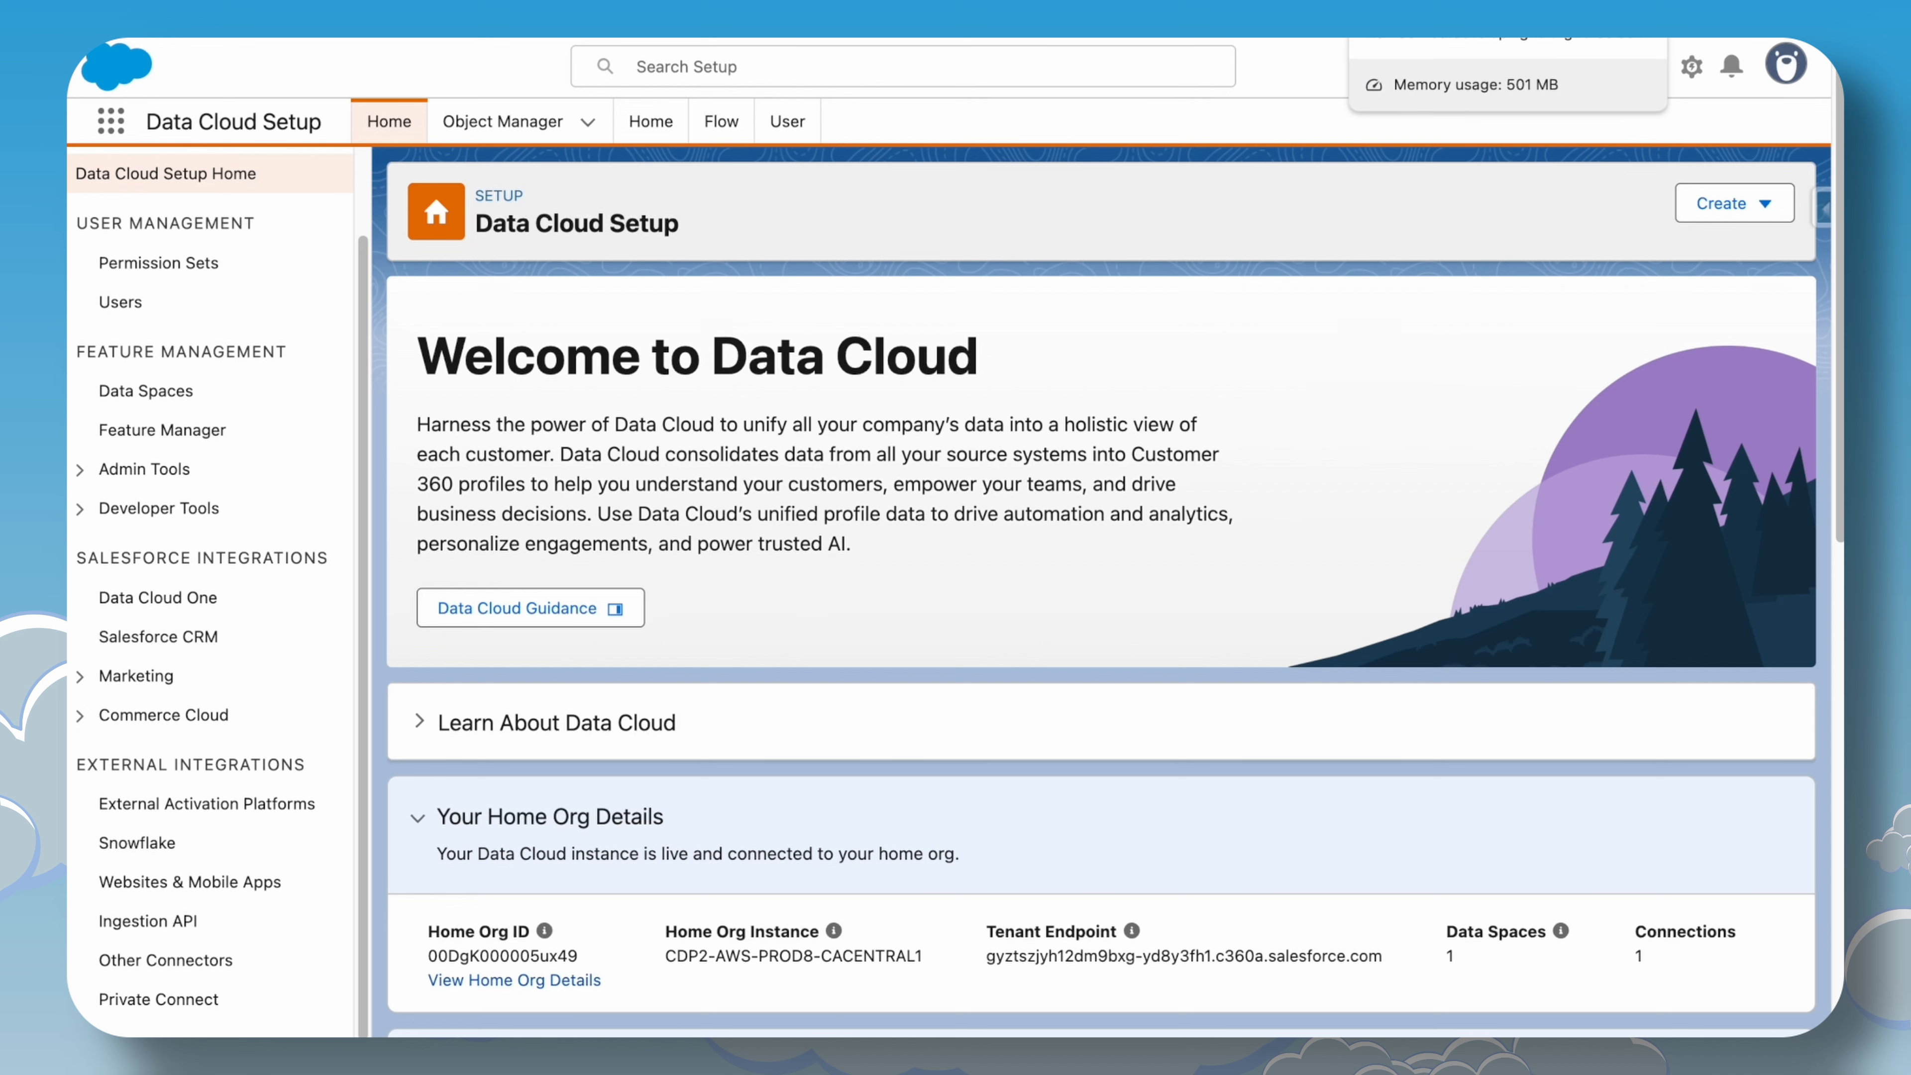
{"action": "left_click", "coordinate": [1414, 38]}
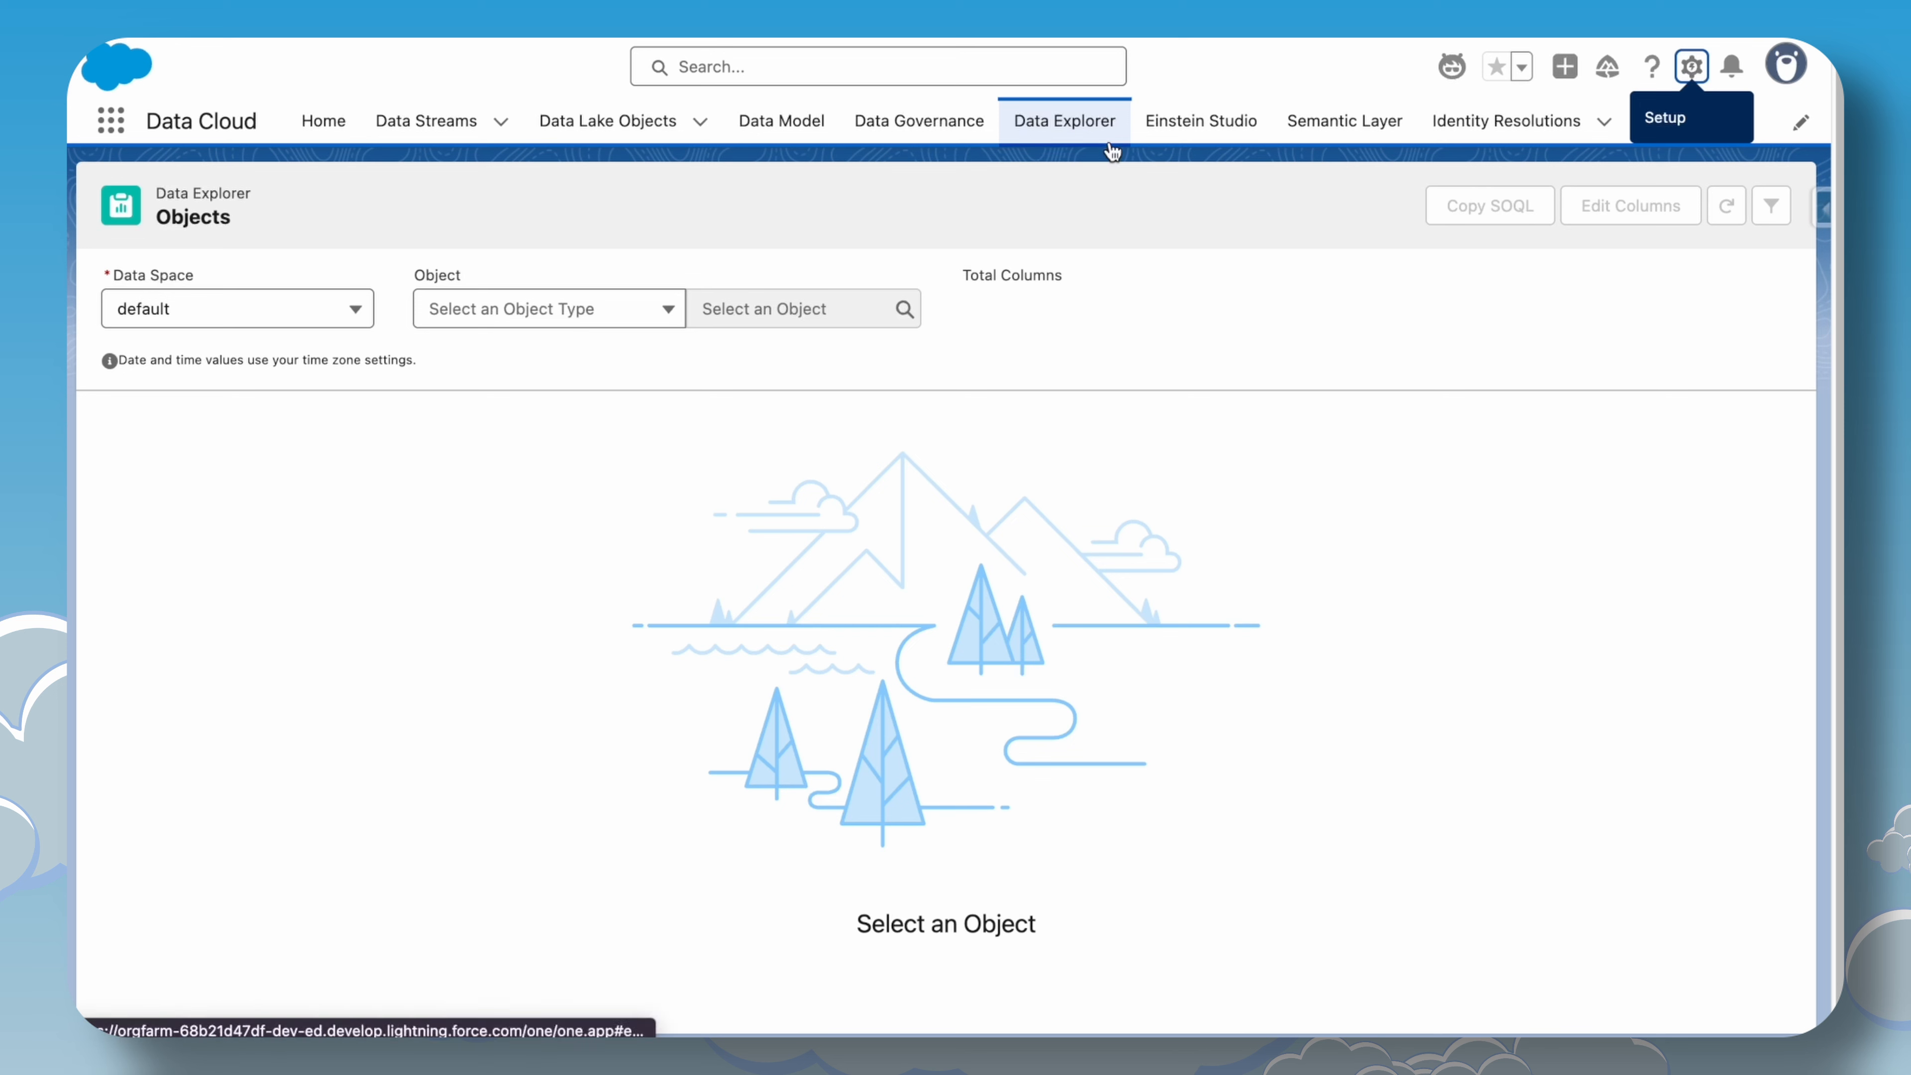
Load the GenAIGeneration data model object in Data Explorer.
{"action": "left_click", "coordinate": [491, 315]}
{"action": "left_click", "coordinate": [565, 394]}
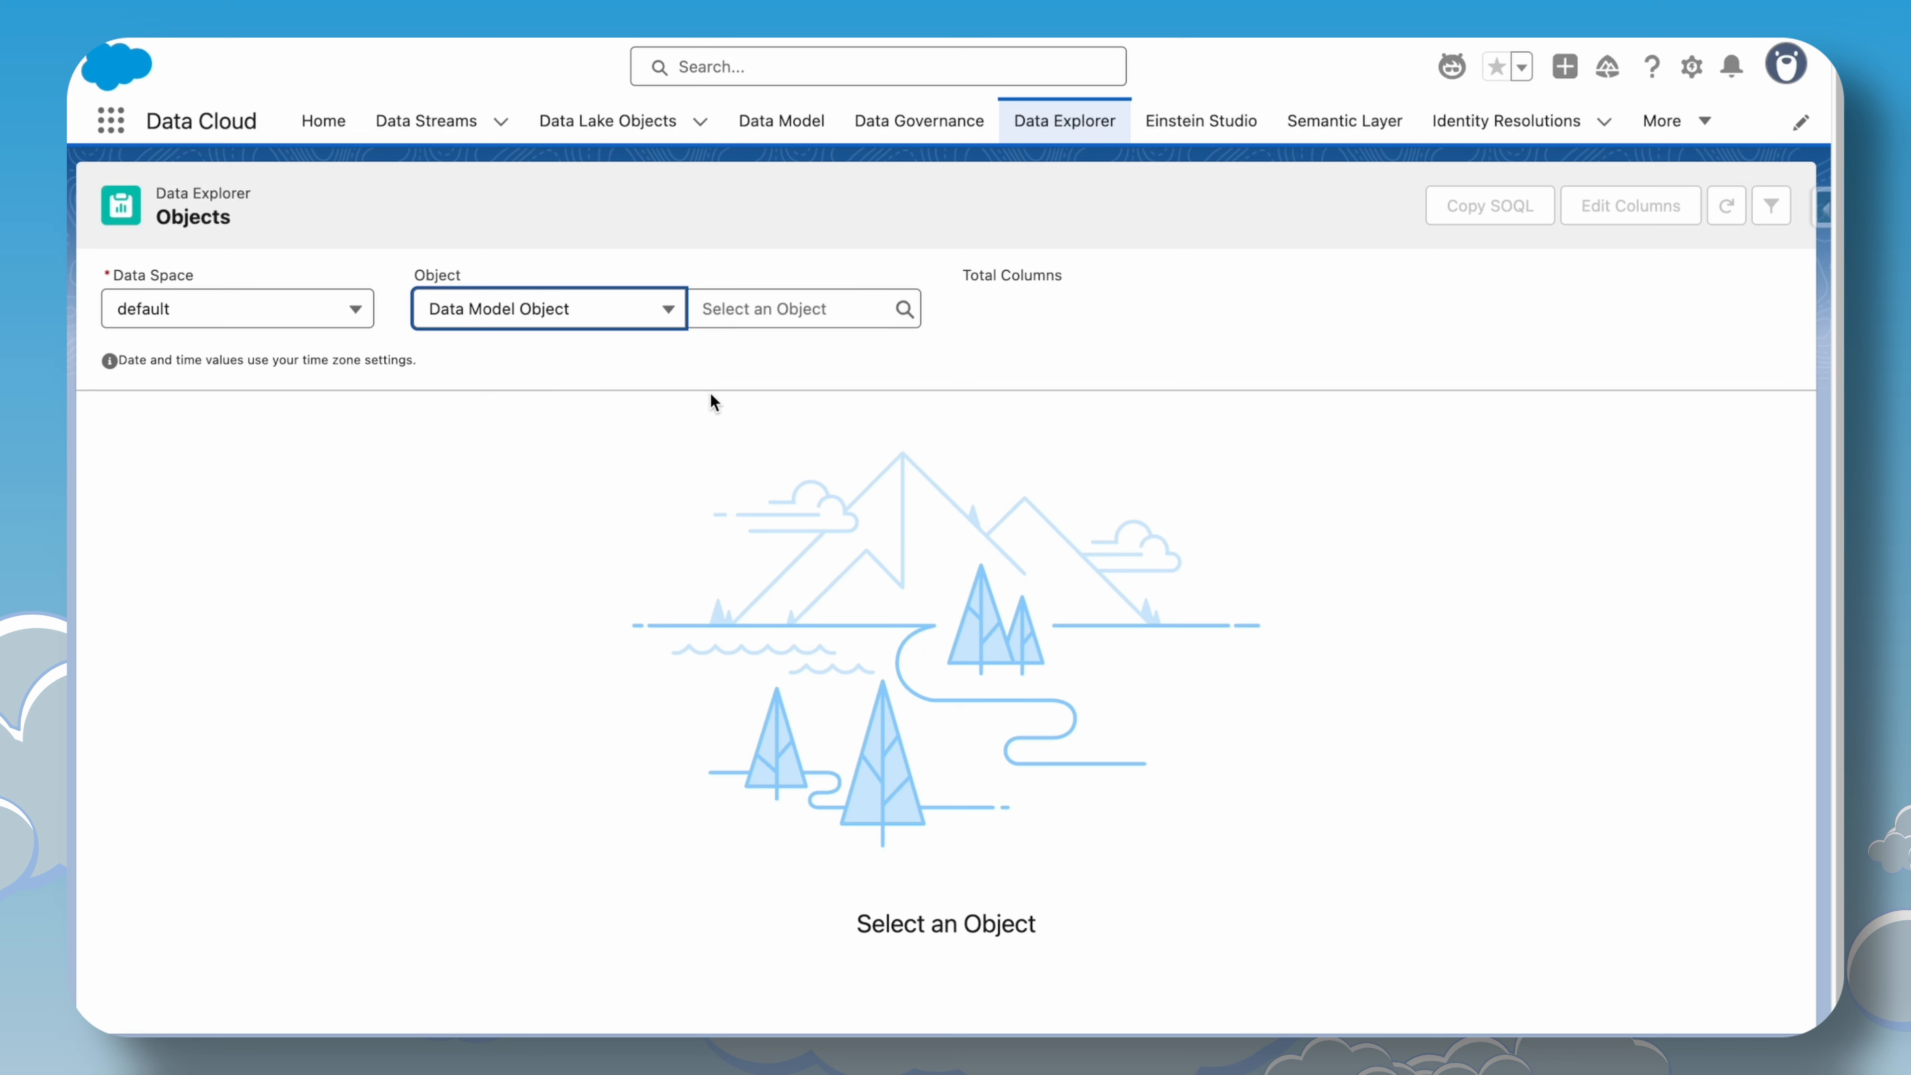
{"action": "left_click", "coordinate": [801, 309]}
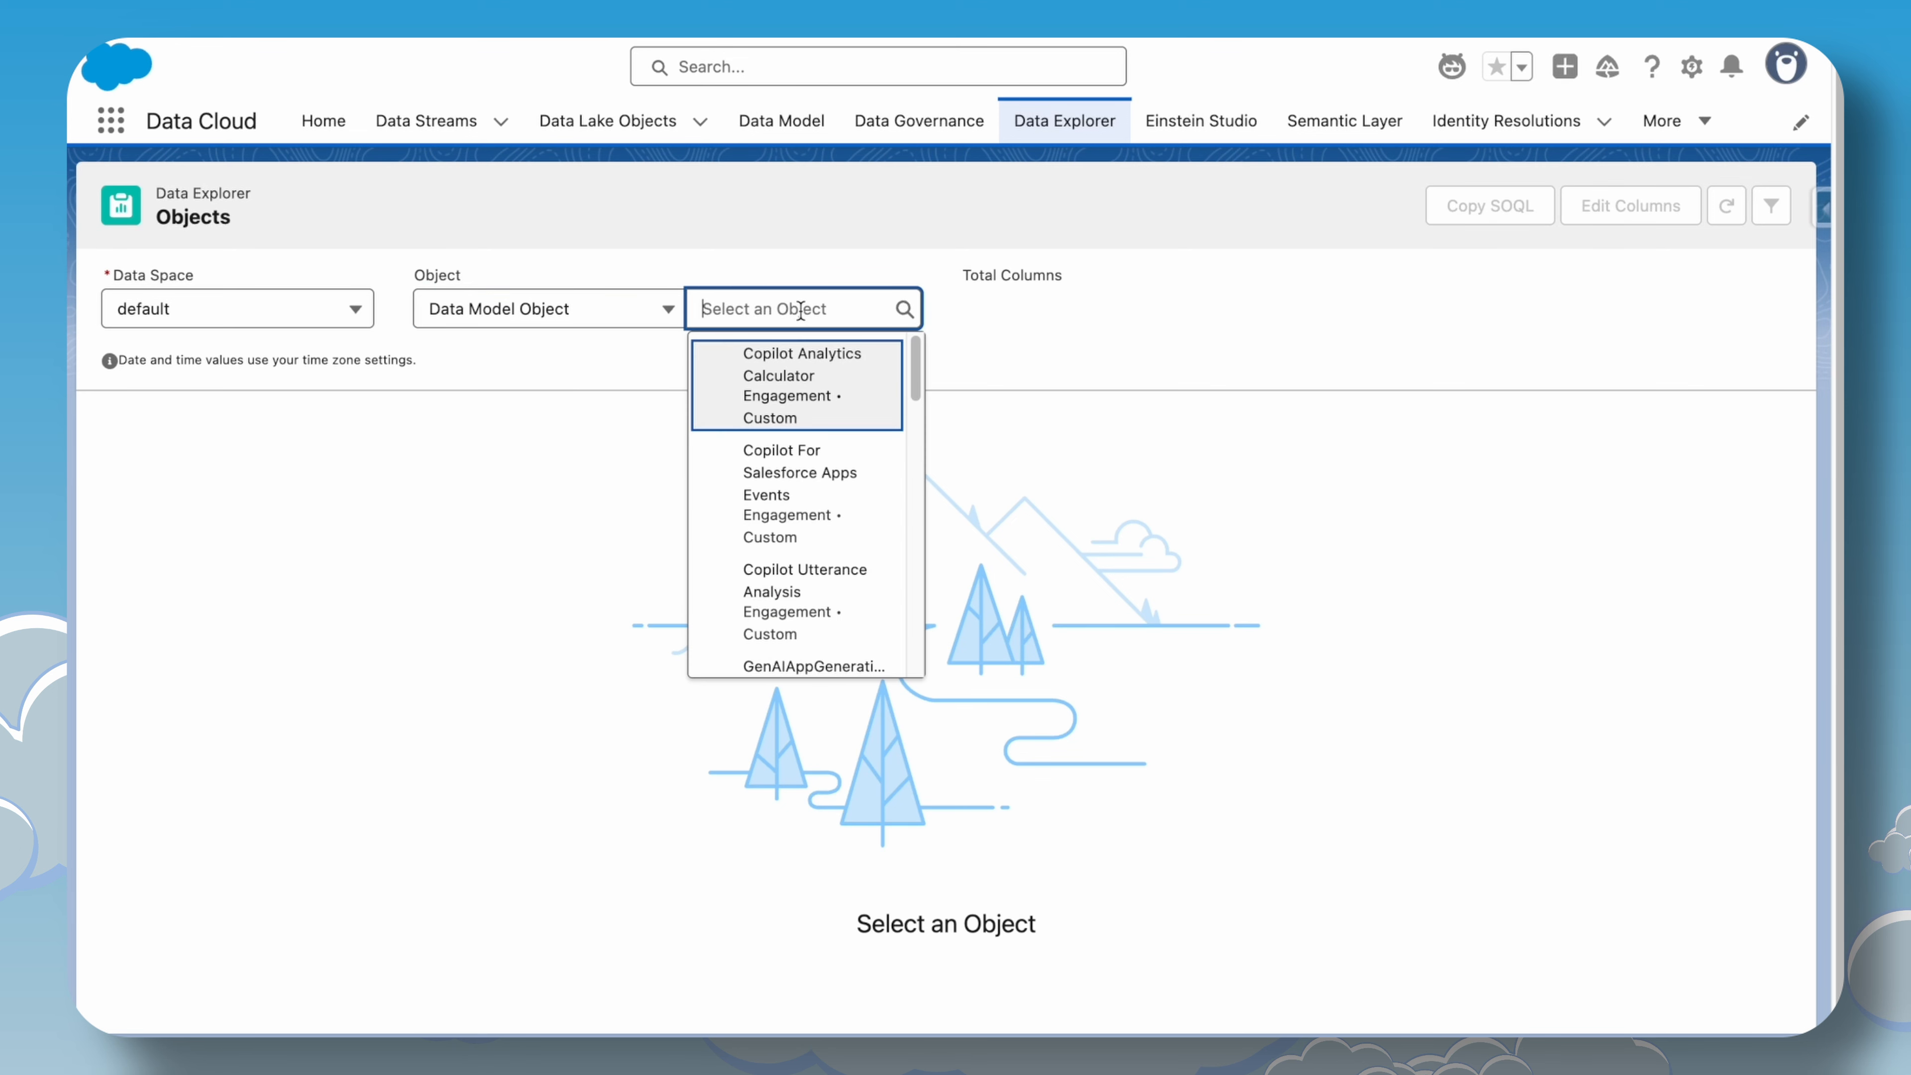
{"action": "type", "text": "genaigen"}
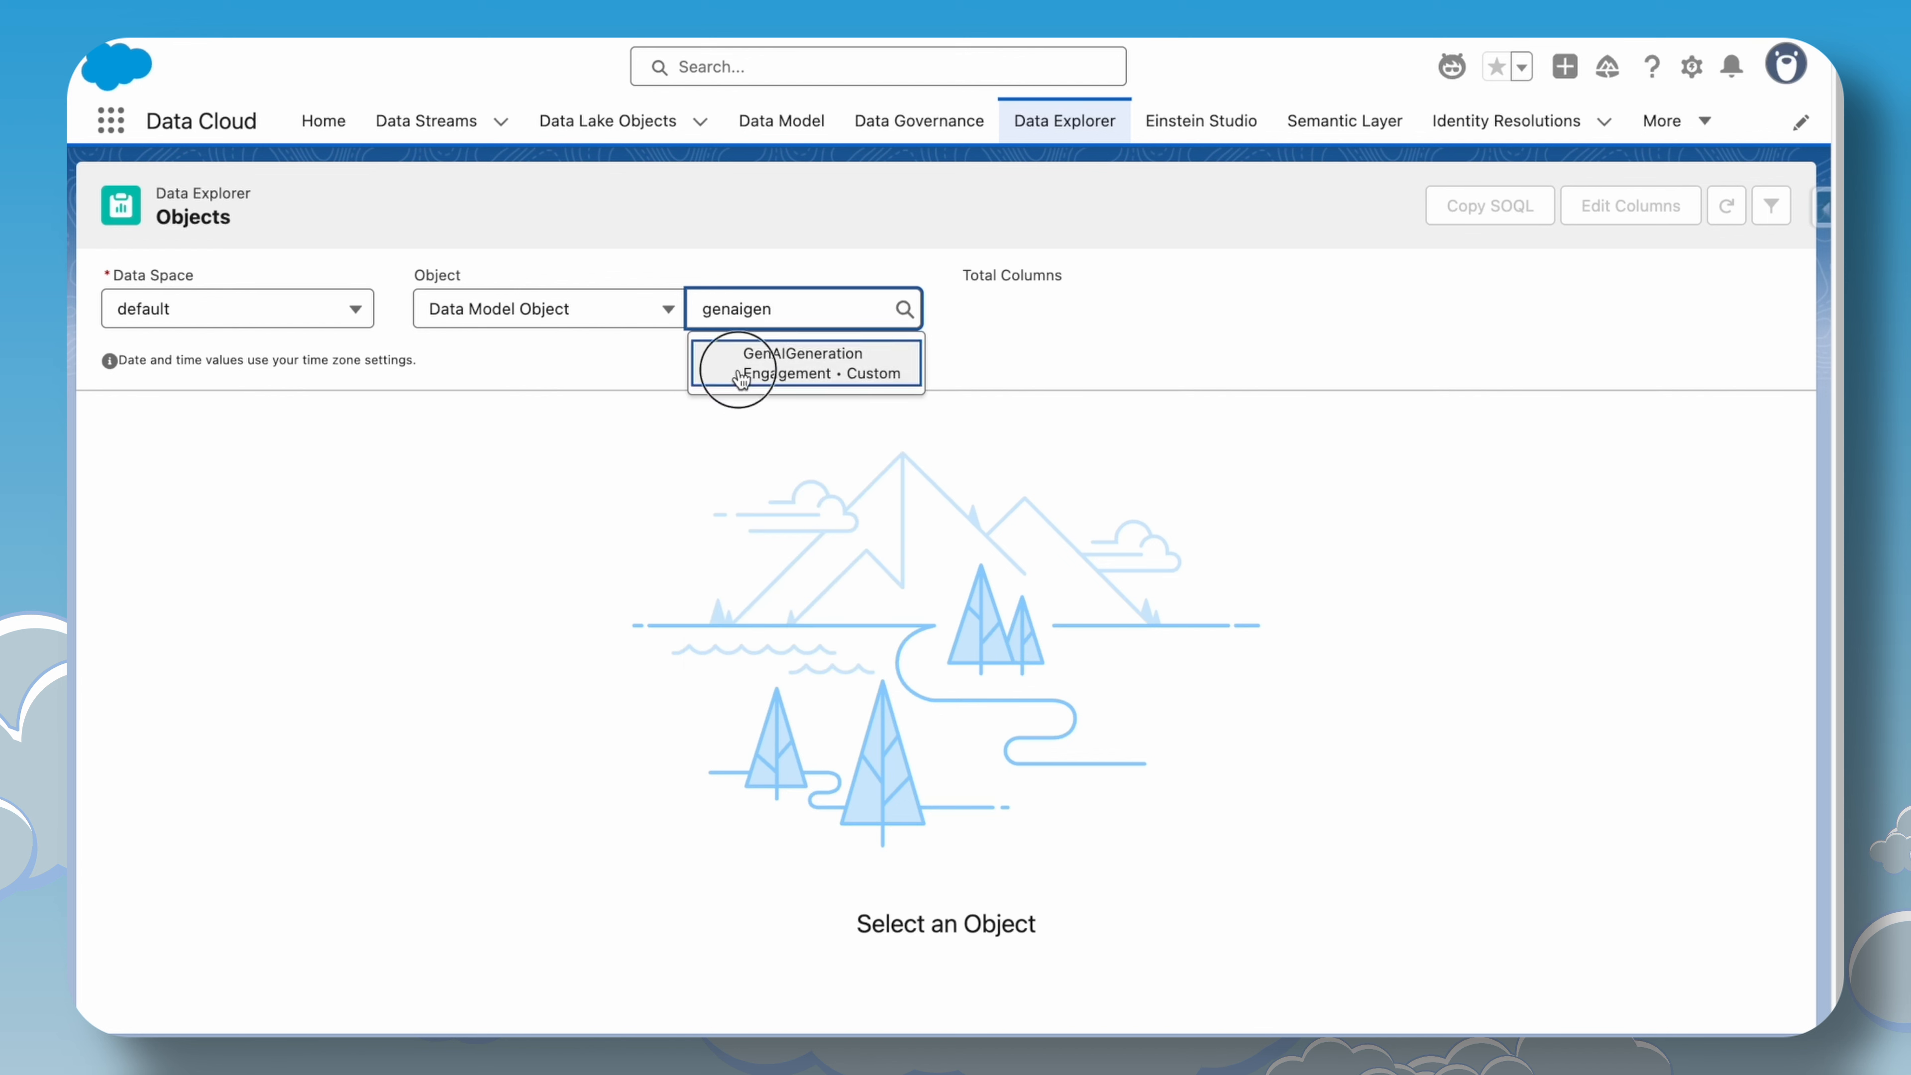
{"action": "left_click", "coordinate": [741, 376]}
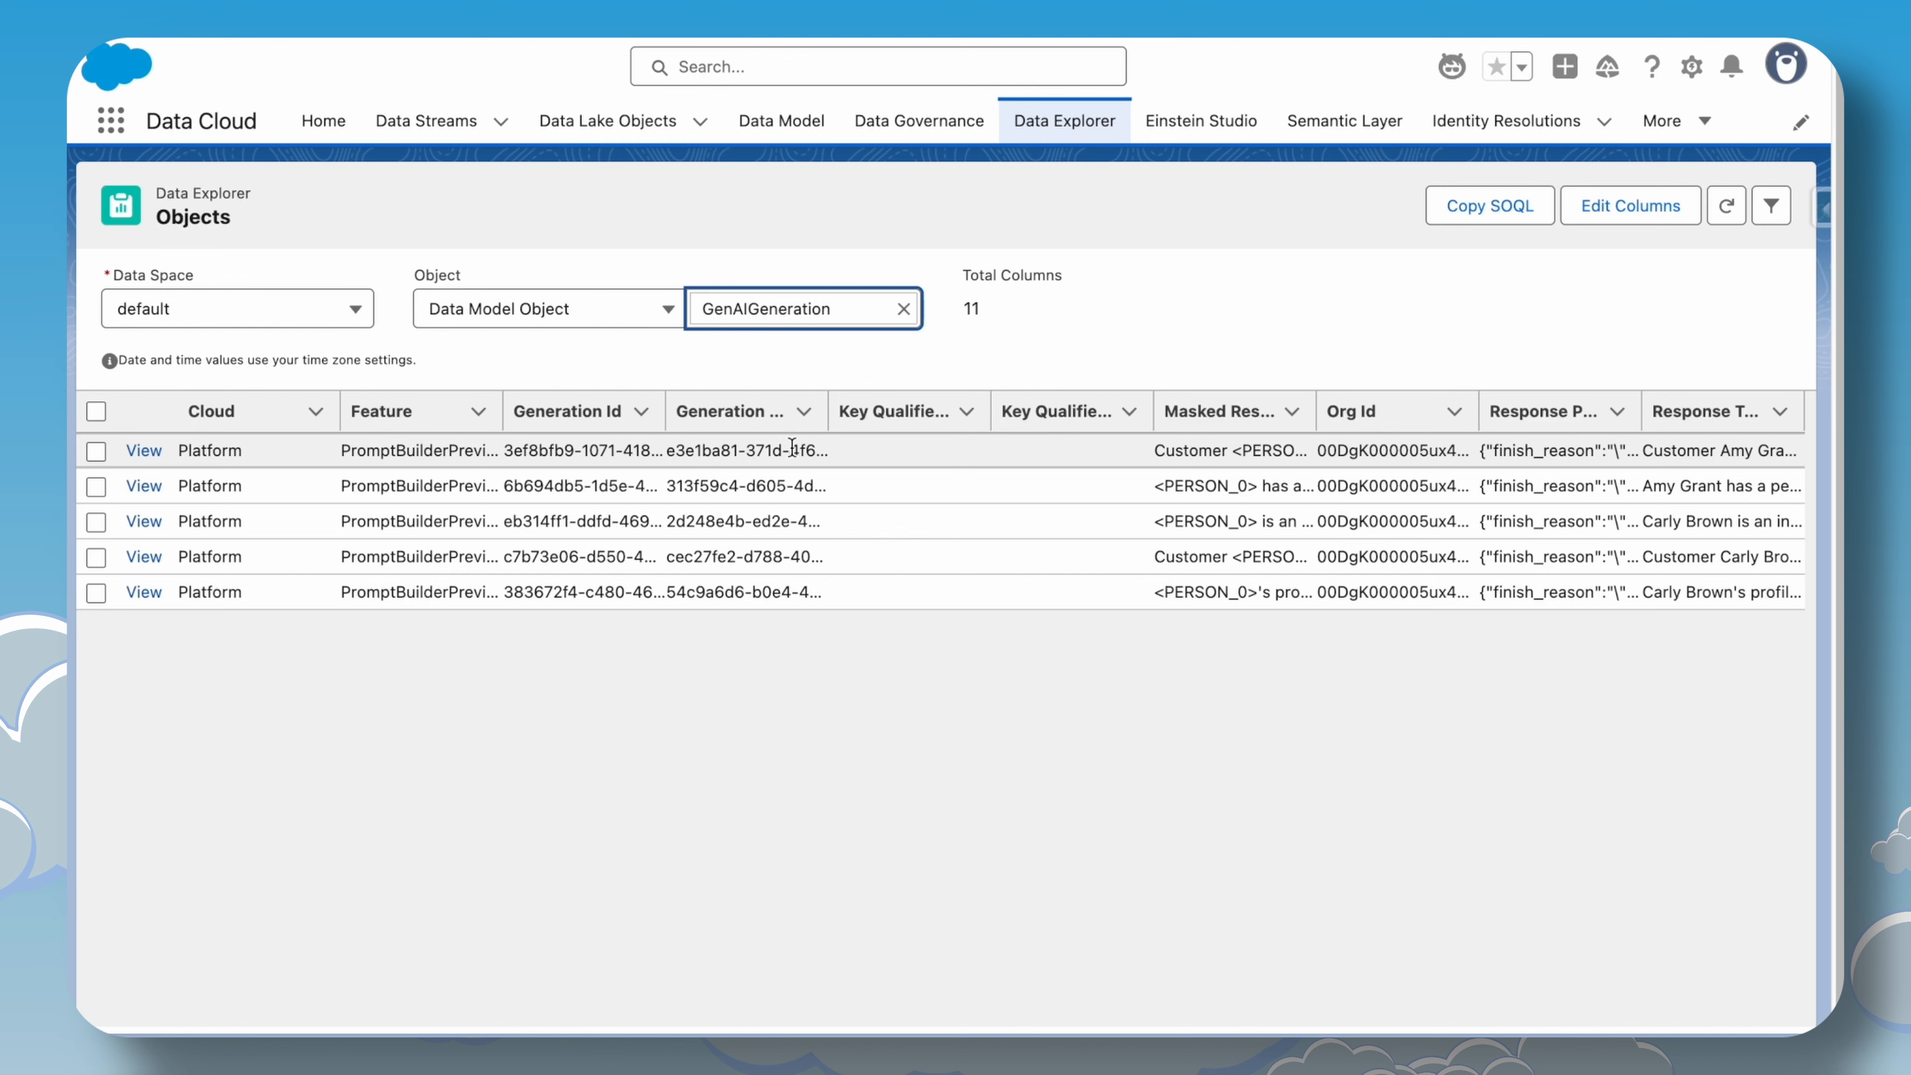
Remove the Feature and Cloud columns from the GenAIGeneration view.
{"action": "left_click", "coordinate": [1617, 214]}
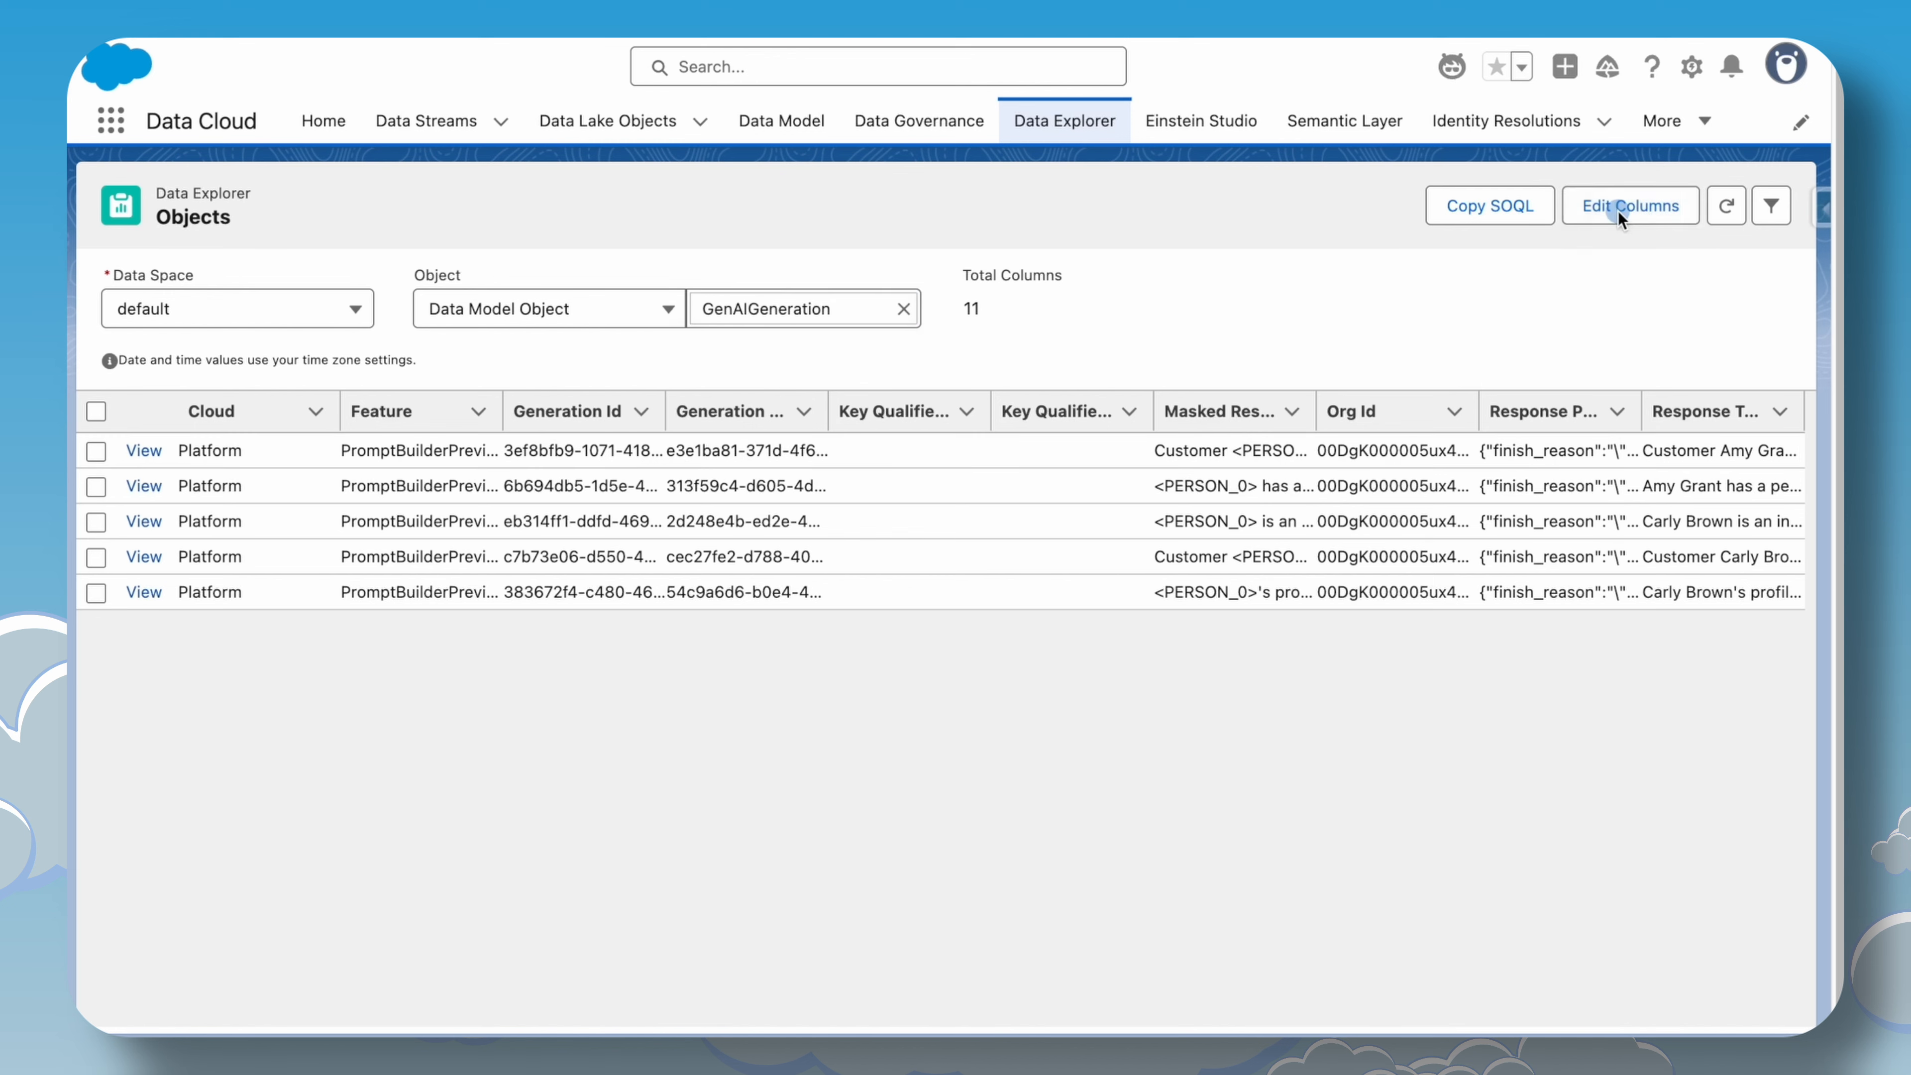
{"action": "scroll", "coordinate": [1020, 593], "scroll_direction": "down", "scroll_amount": 3}
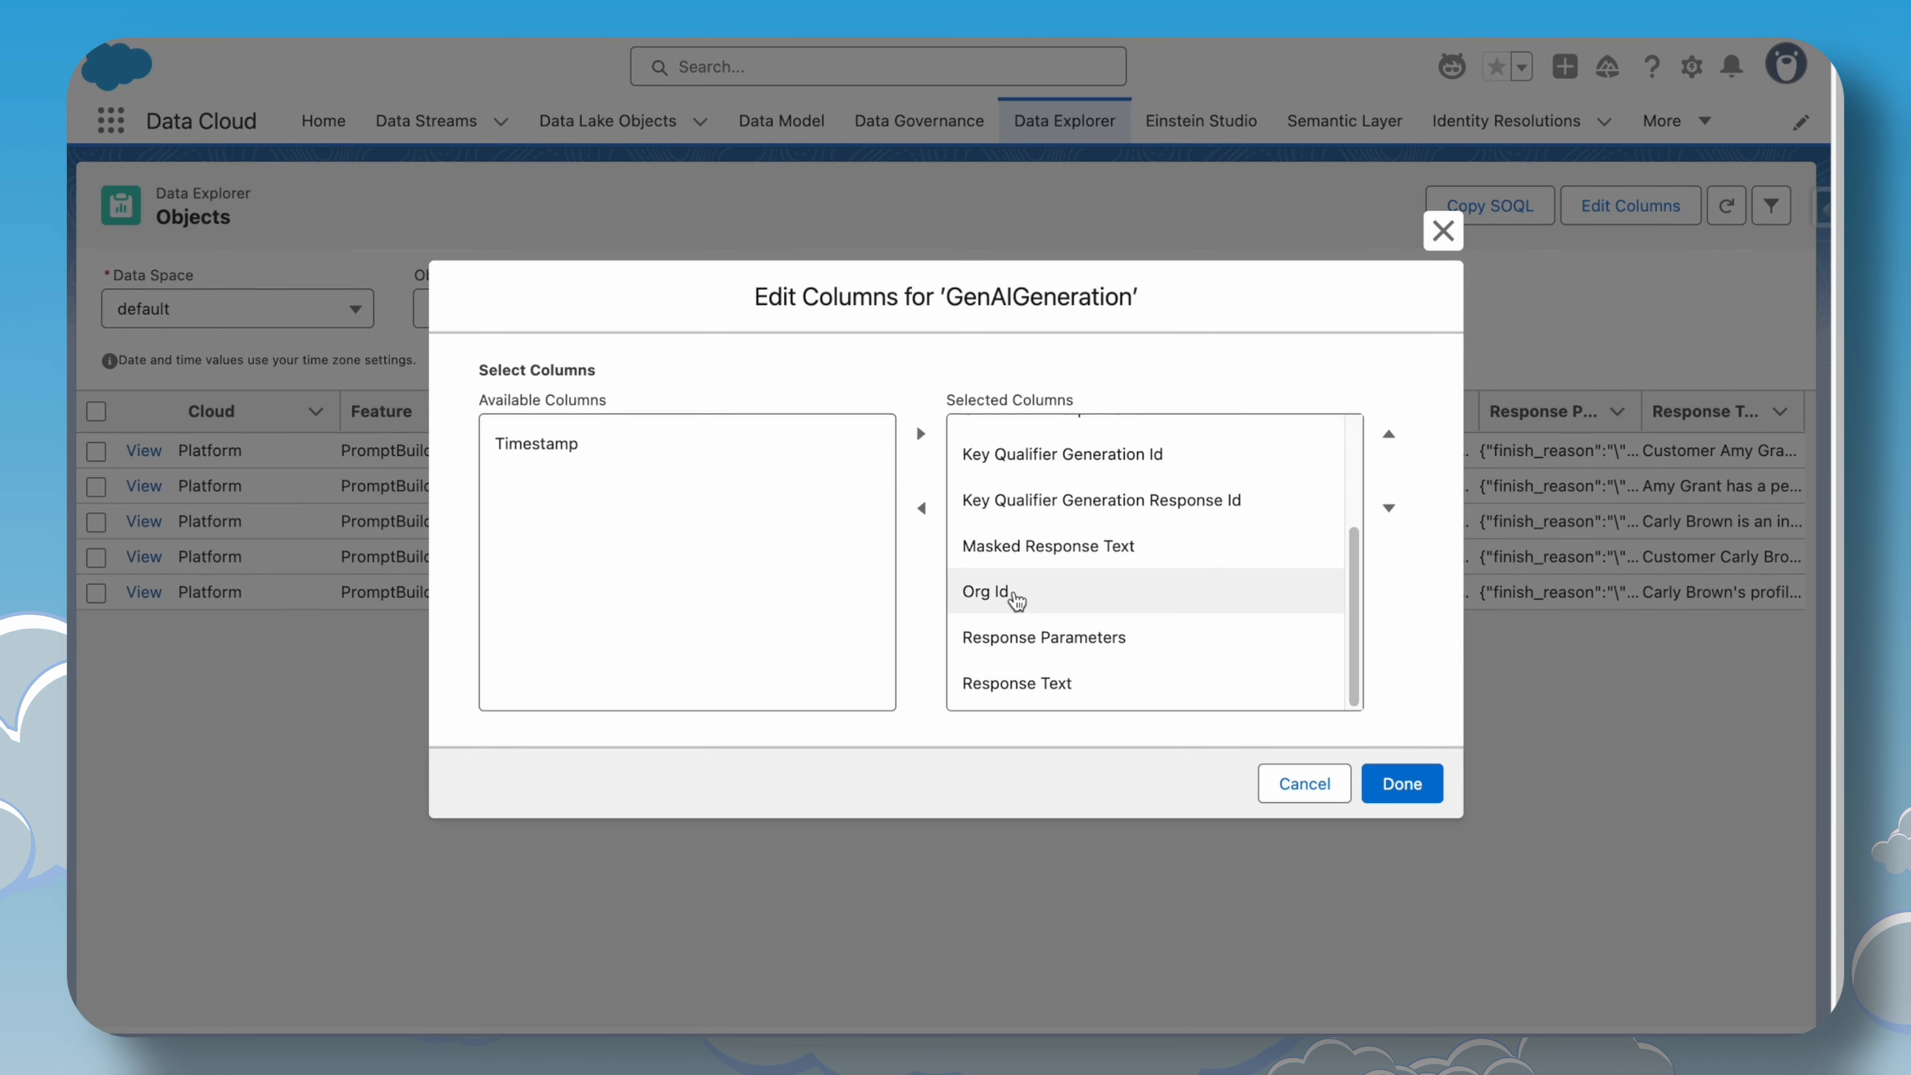
{"action": "scroll", "coordinate": [1017, 600], "scroll_direction": "up", "scroll_amount": 3}
{"action": "scroll", "coordinate": [1041, 619], "scroll_direction": "down", "scroll_amount": 3}
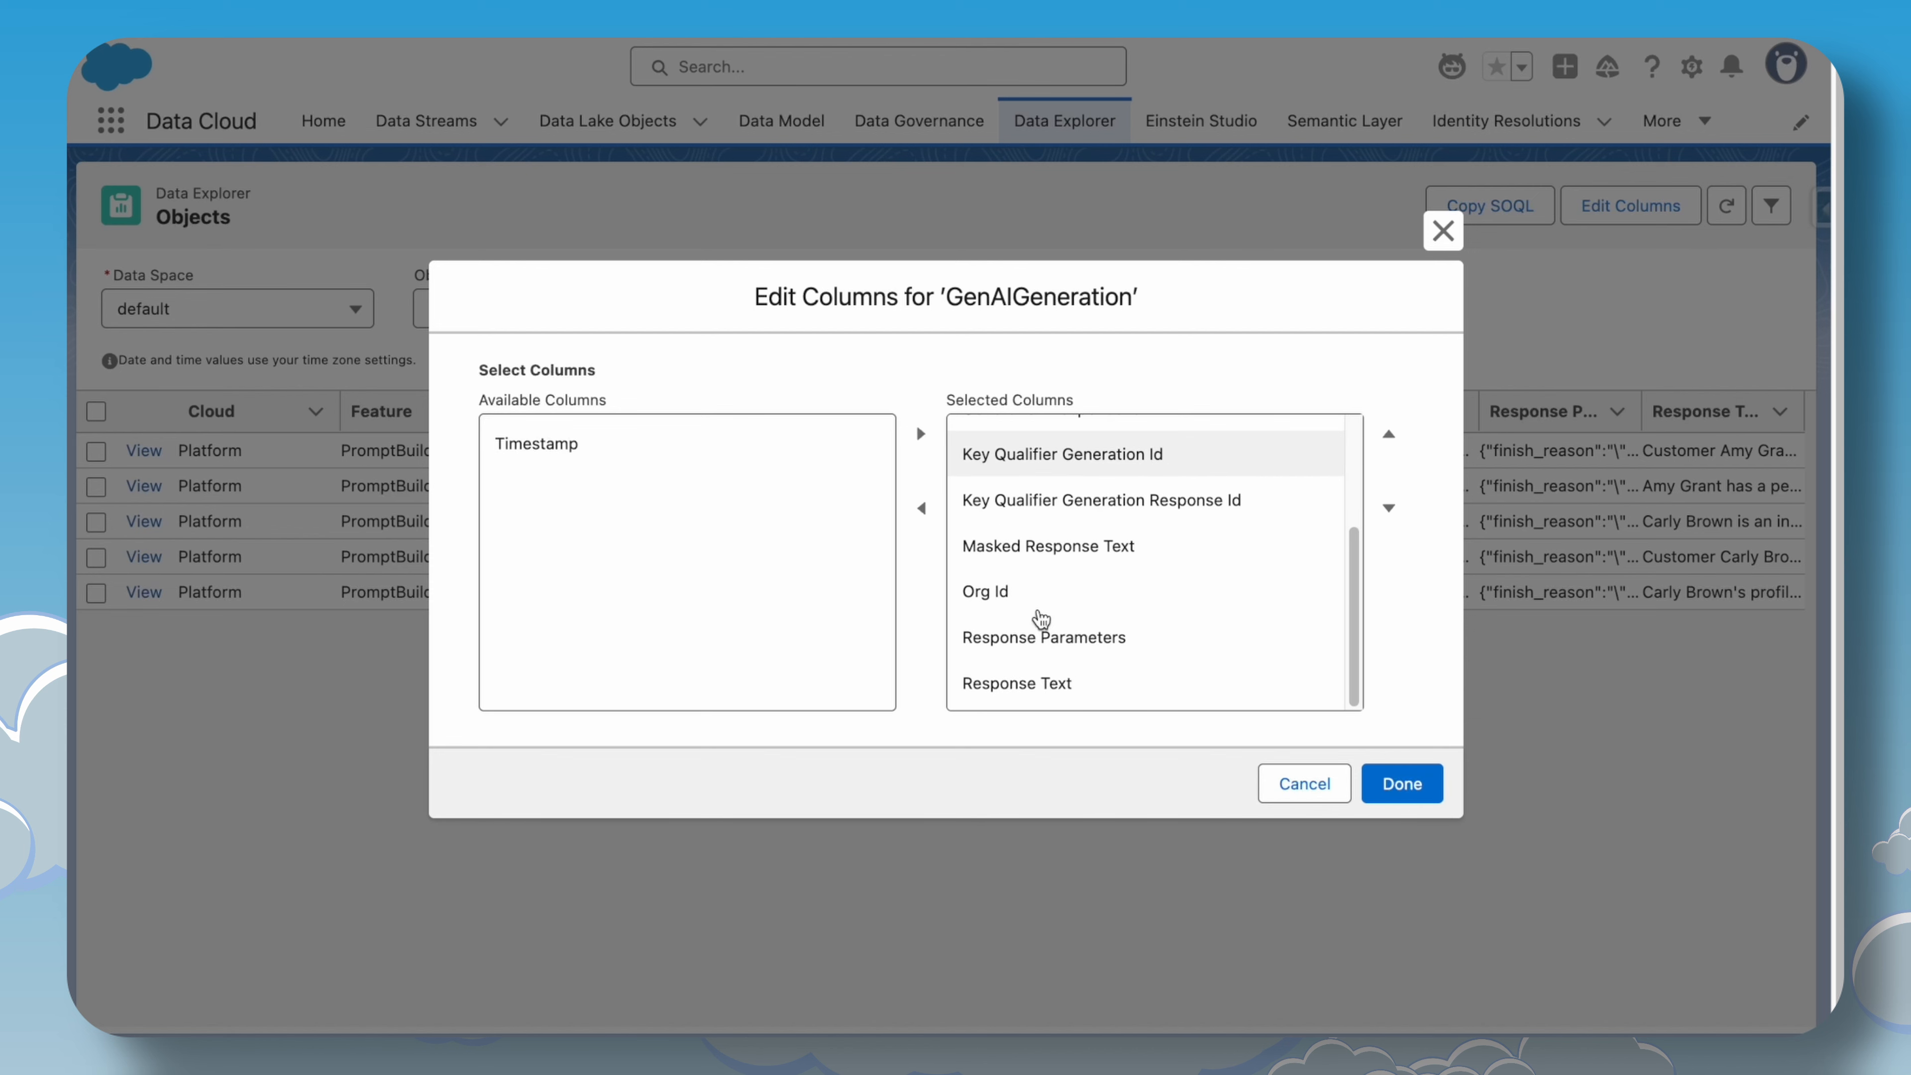
{"action": "scroll", "coordinate": [1054, 631], "scroll_direction": "up", "scroll_amount": 3}
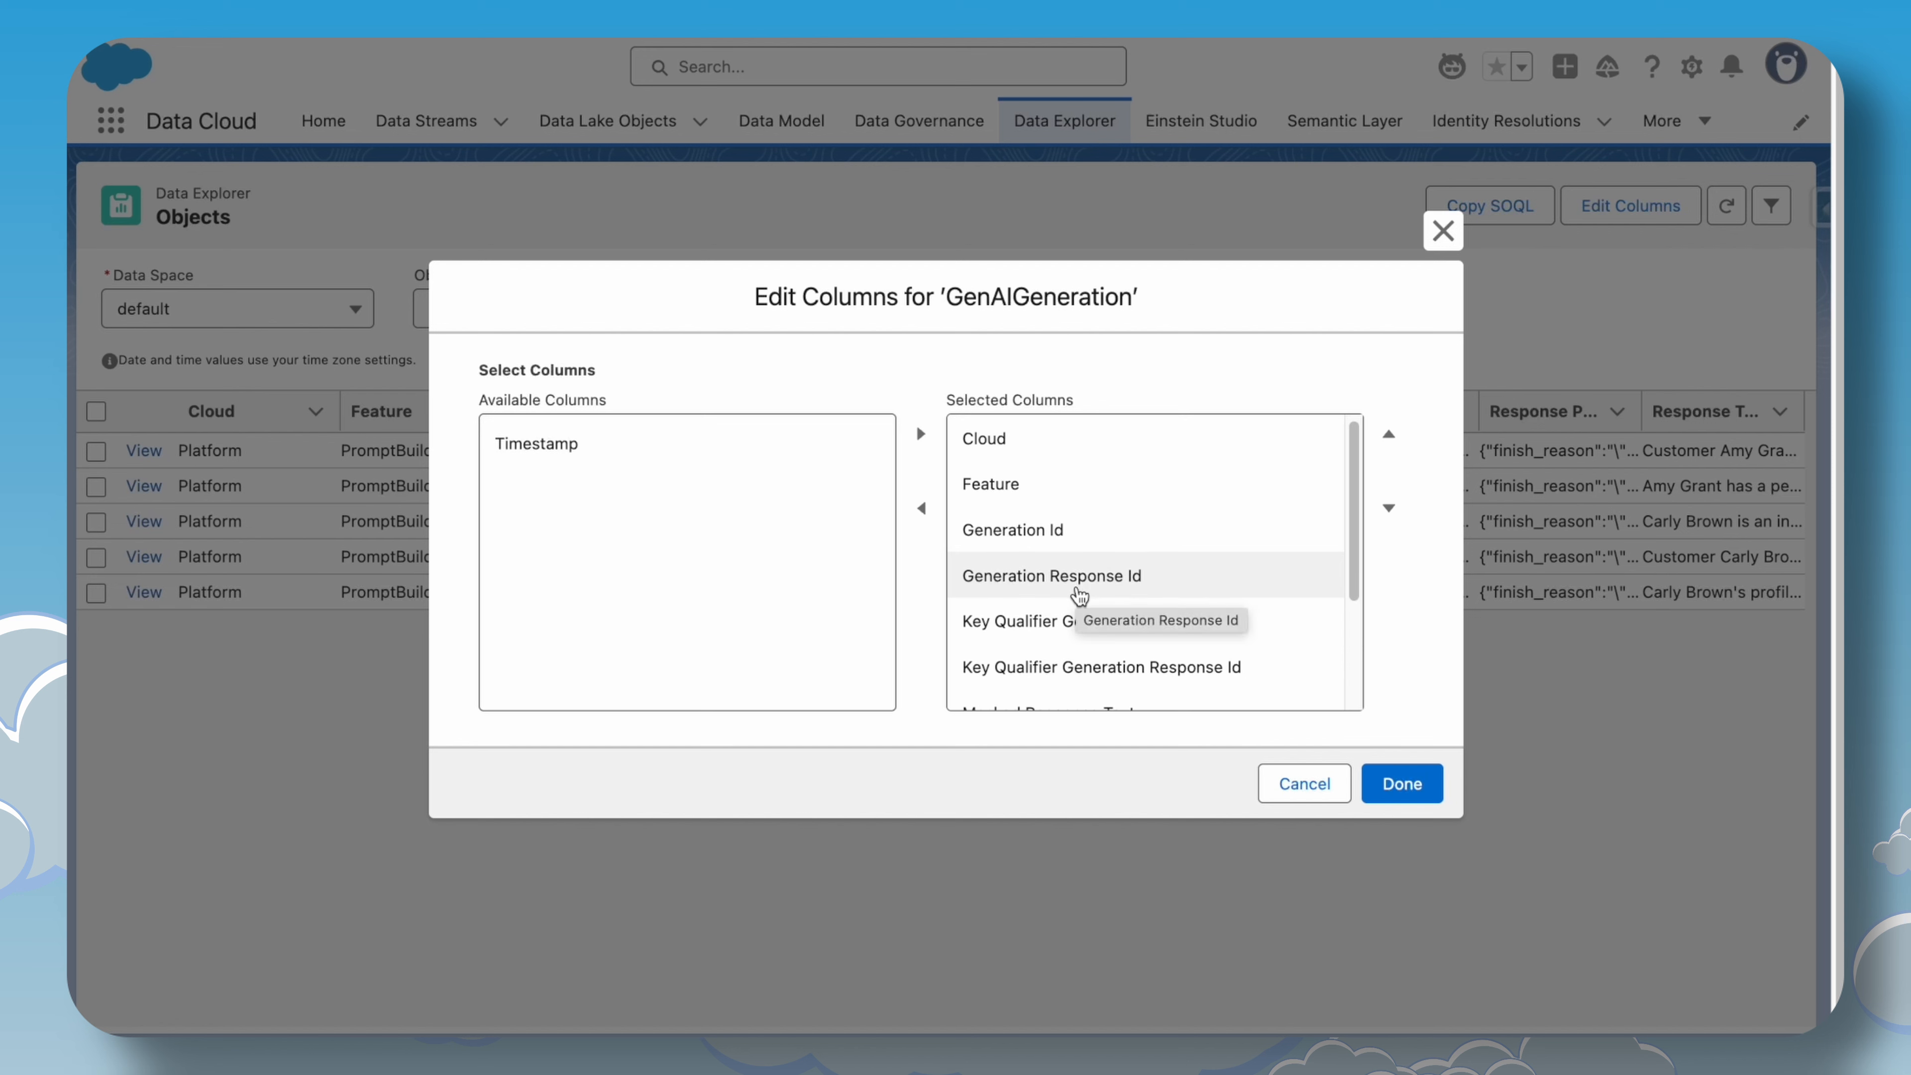
{"action": "scroll", "coordinate": [1078, 602], "scroll_direction": "down", "scroll_amount": 3}
{"action": "scroll", "coordinate": [1072, 614], "scroll_direction": "down", "scroll_amount": 1}
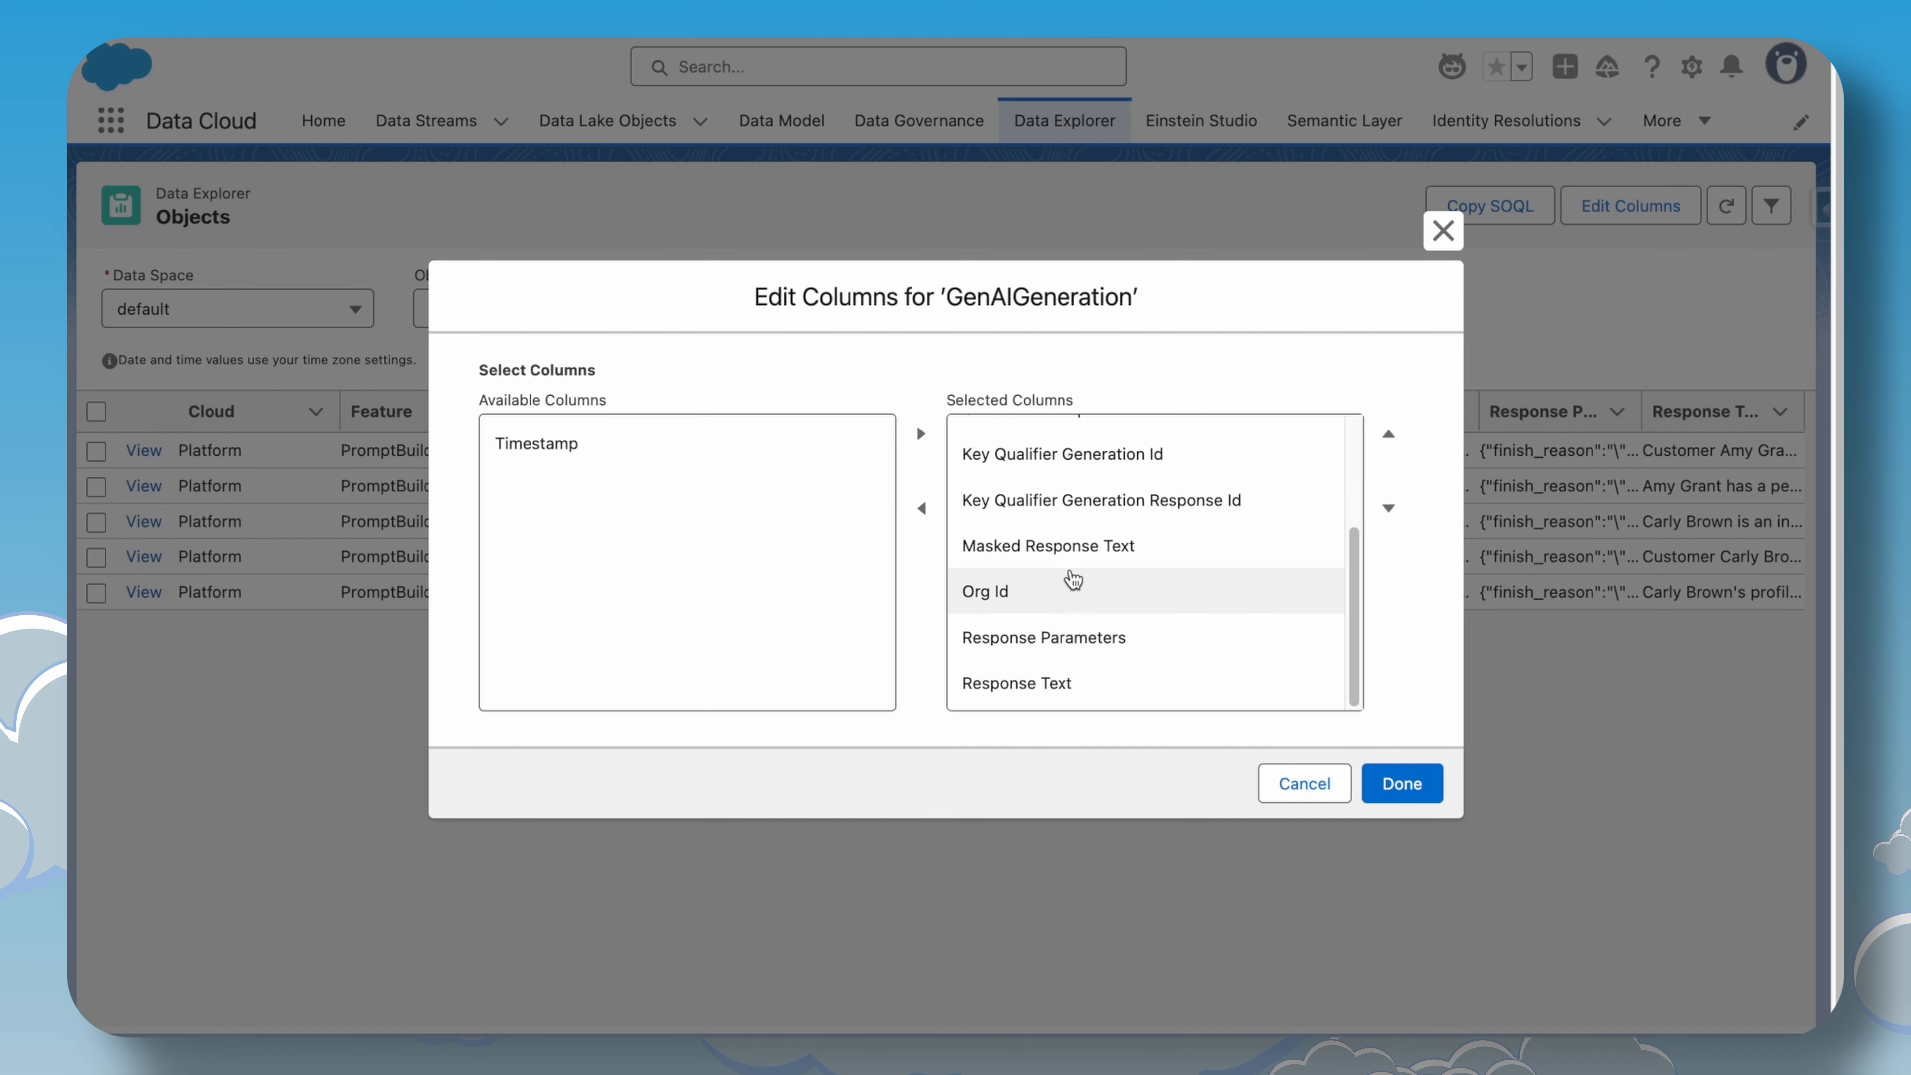
{"action": "left_click", "coordinate": [1070, 565]}
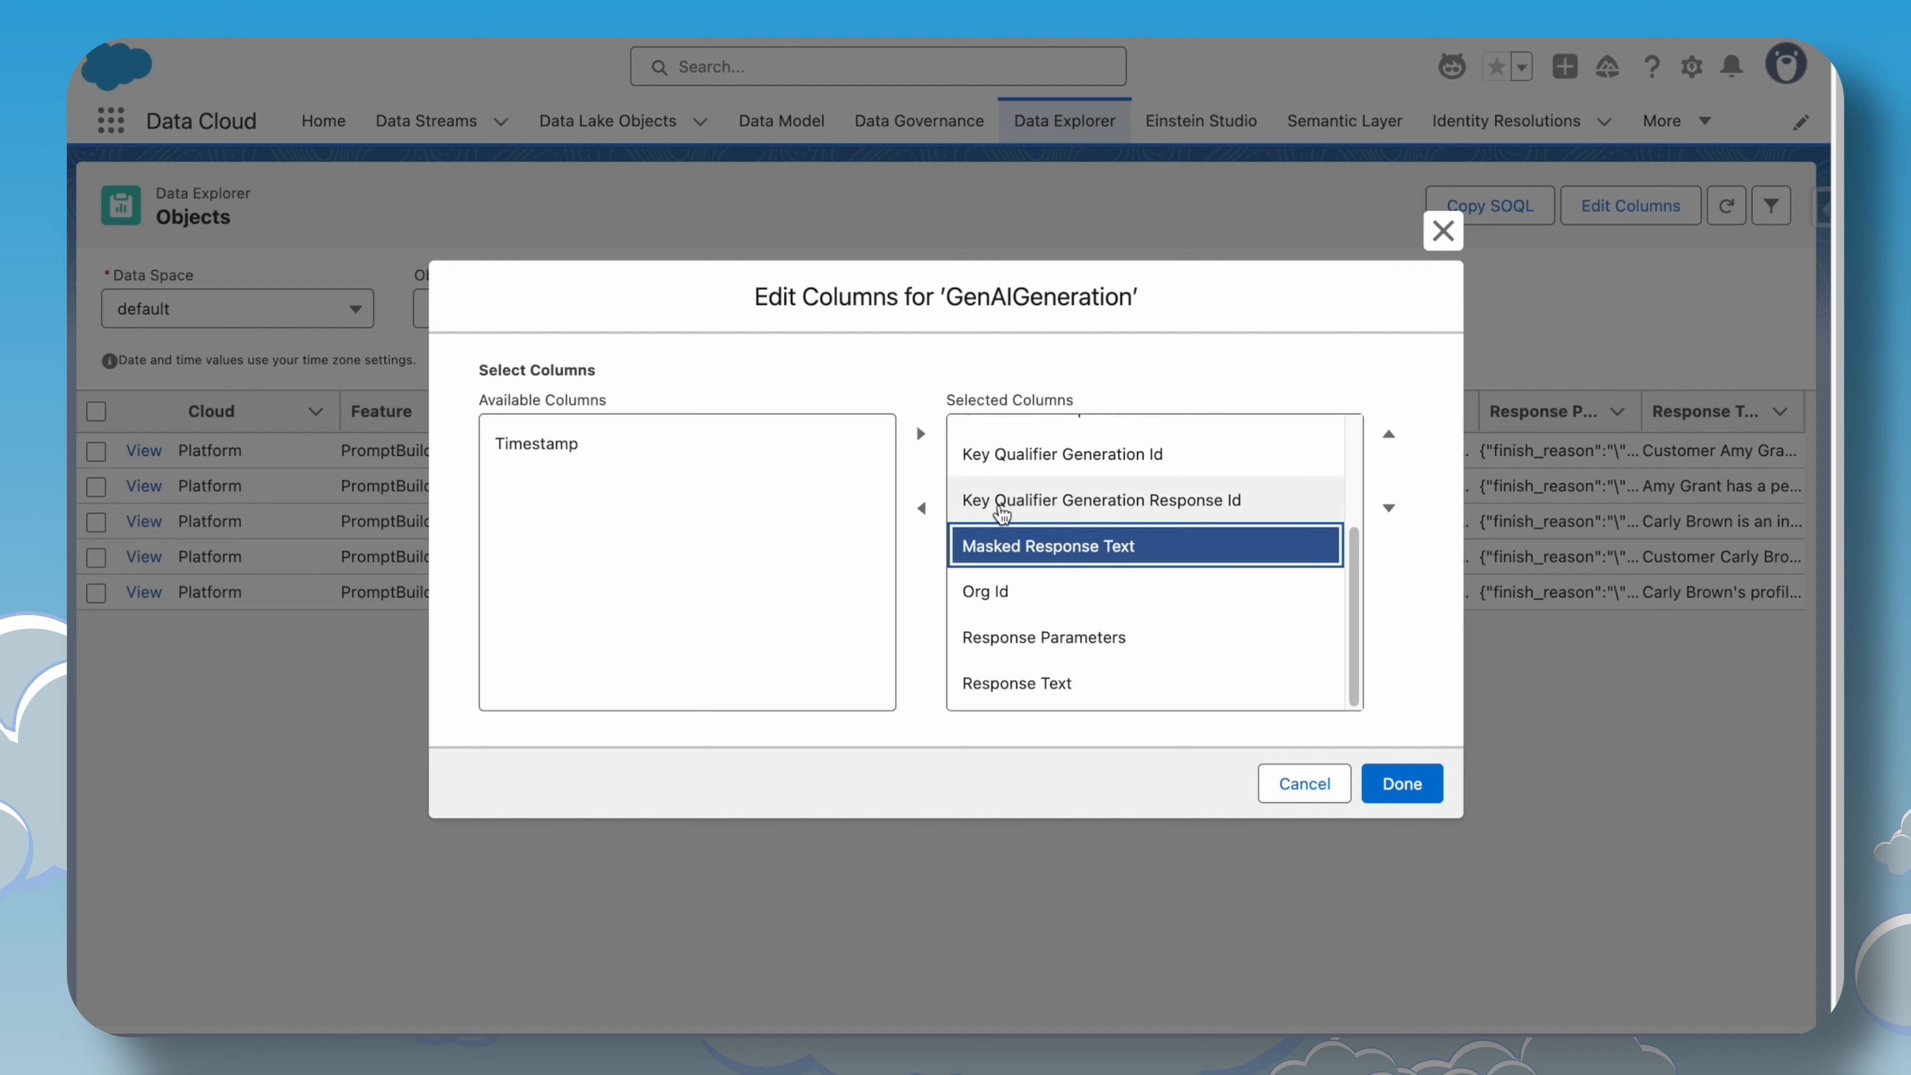
{"action": "scroll", "coordinate": [1005, 527], "scroll_direction": "up", "scroll_amount": 1}
{"action": "scroll", "coordinate": [1008, 537], "scroll_direction": "up", "scroll_amount": 4}
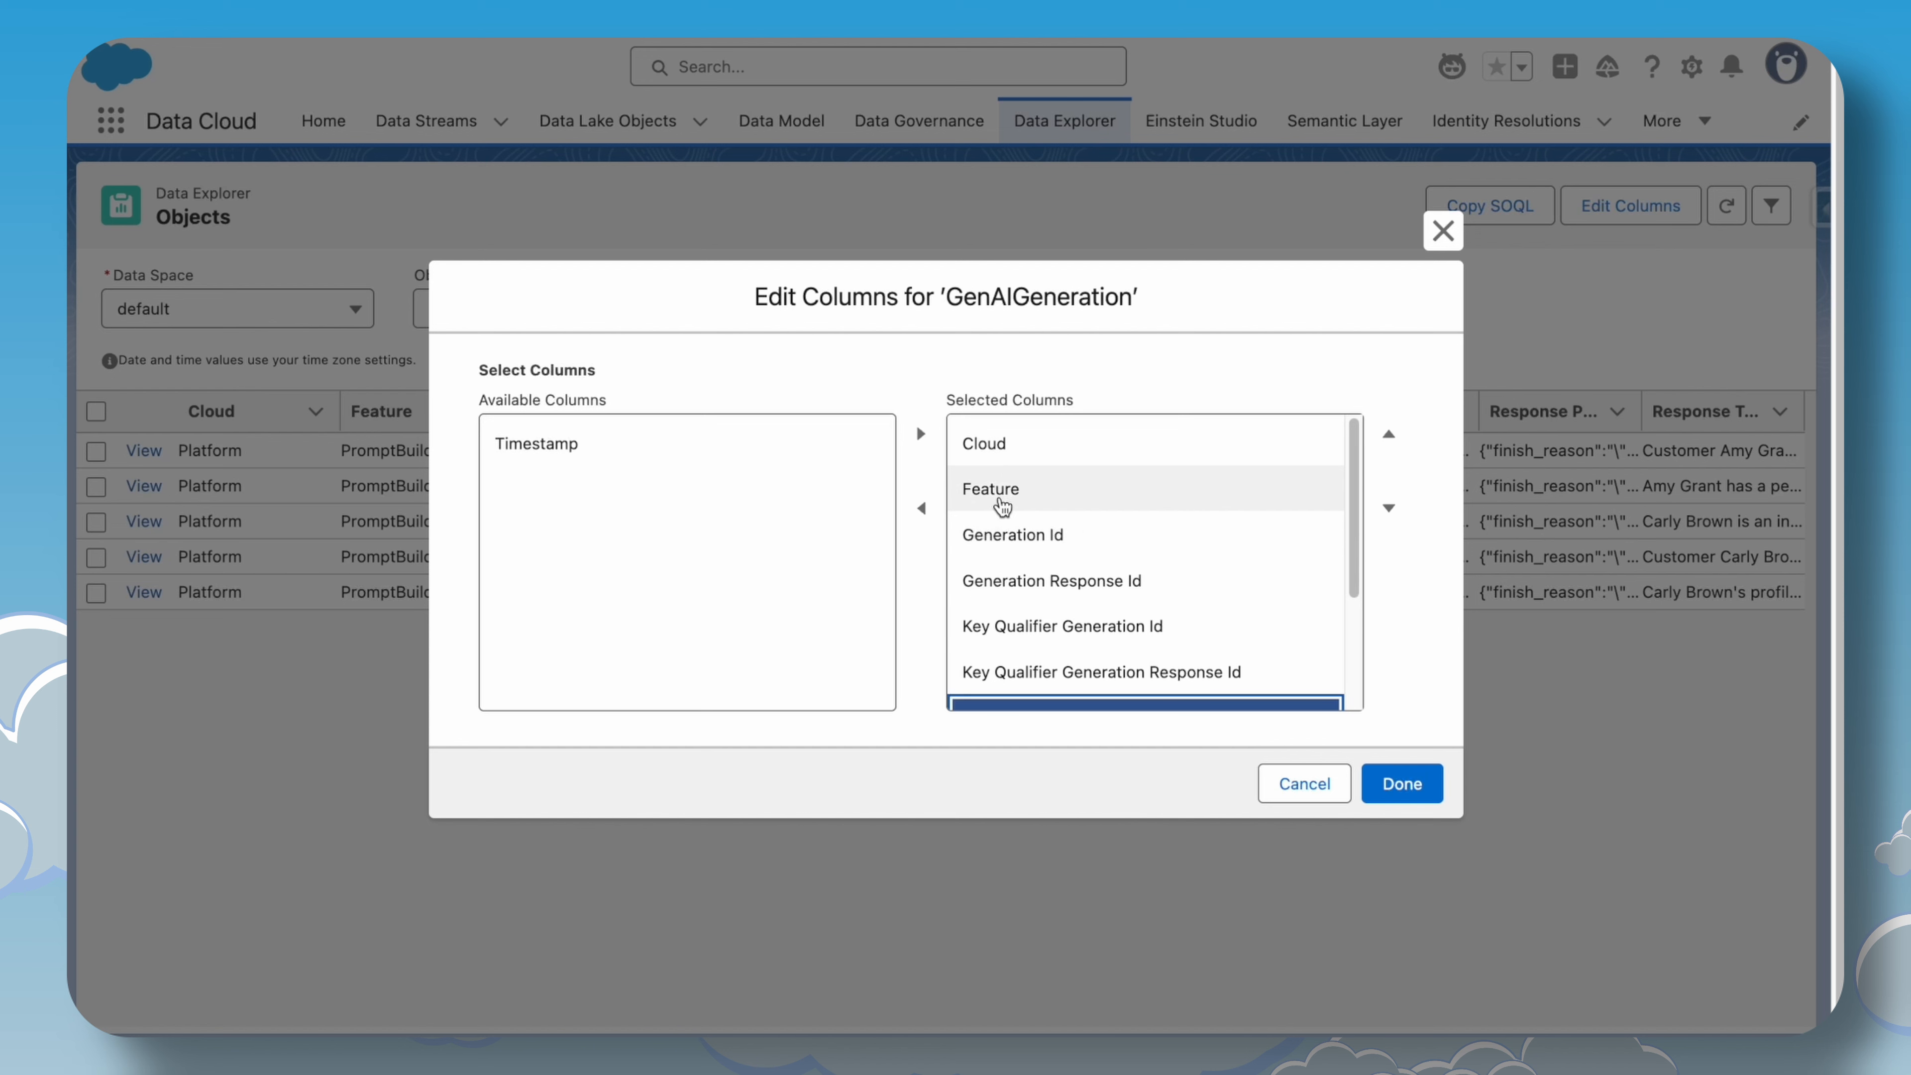
{"action": "left_click", "coordinate": [1000, 494]}
{"action": "left_click", "coordinate": [920, 508]}
{"action": "left_click", "coordinate": [995, 444]}
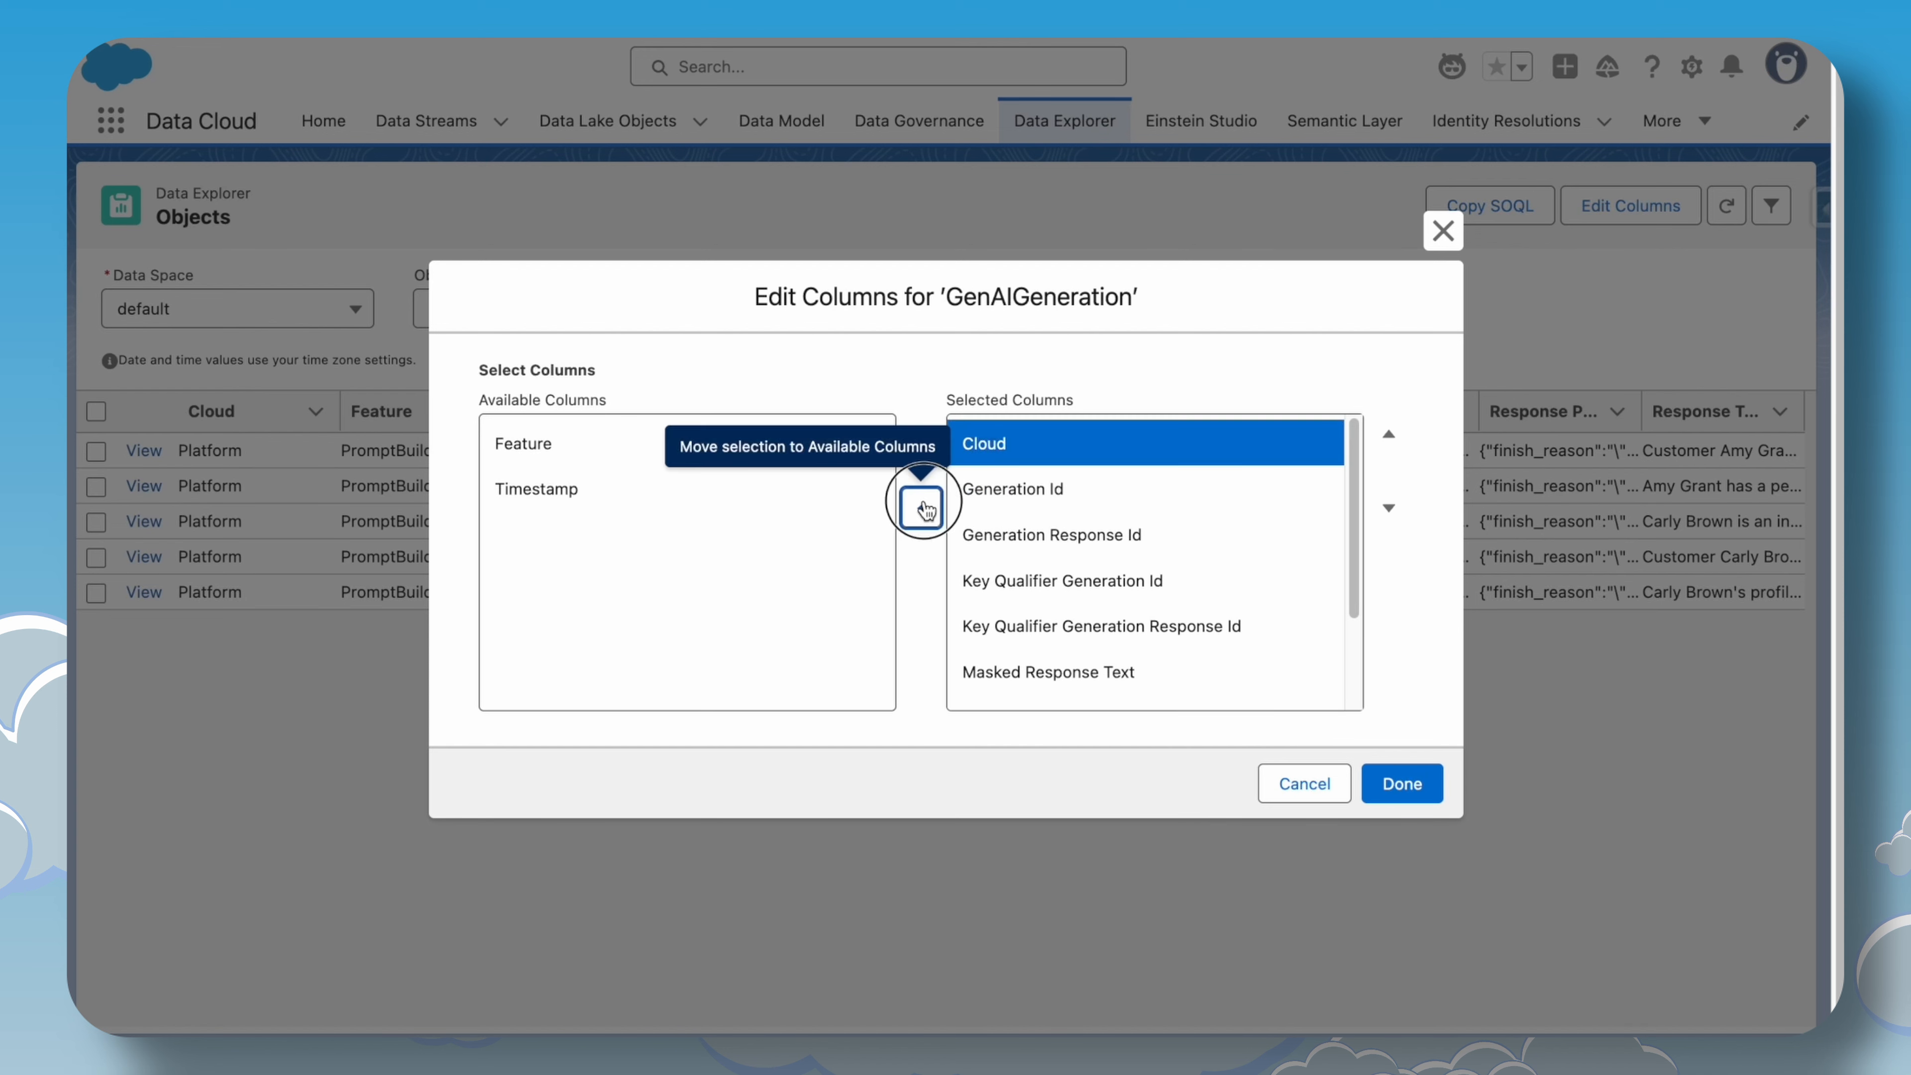
{"action": "left_click", "coordinate": [921, 508]}
Also remove the Org Id and Generation Response Id columns and apply the column changes.
{"action": "scroll", "coordinate": [1037, 648], "scroll_direction": "down", "scroll_amount": 2}
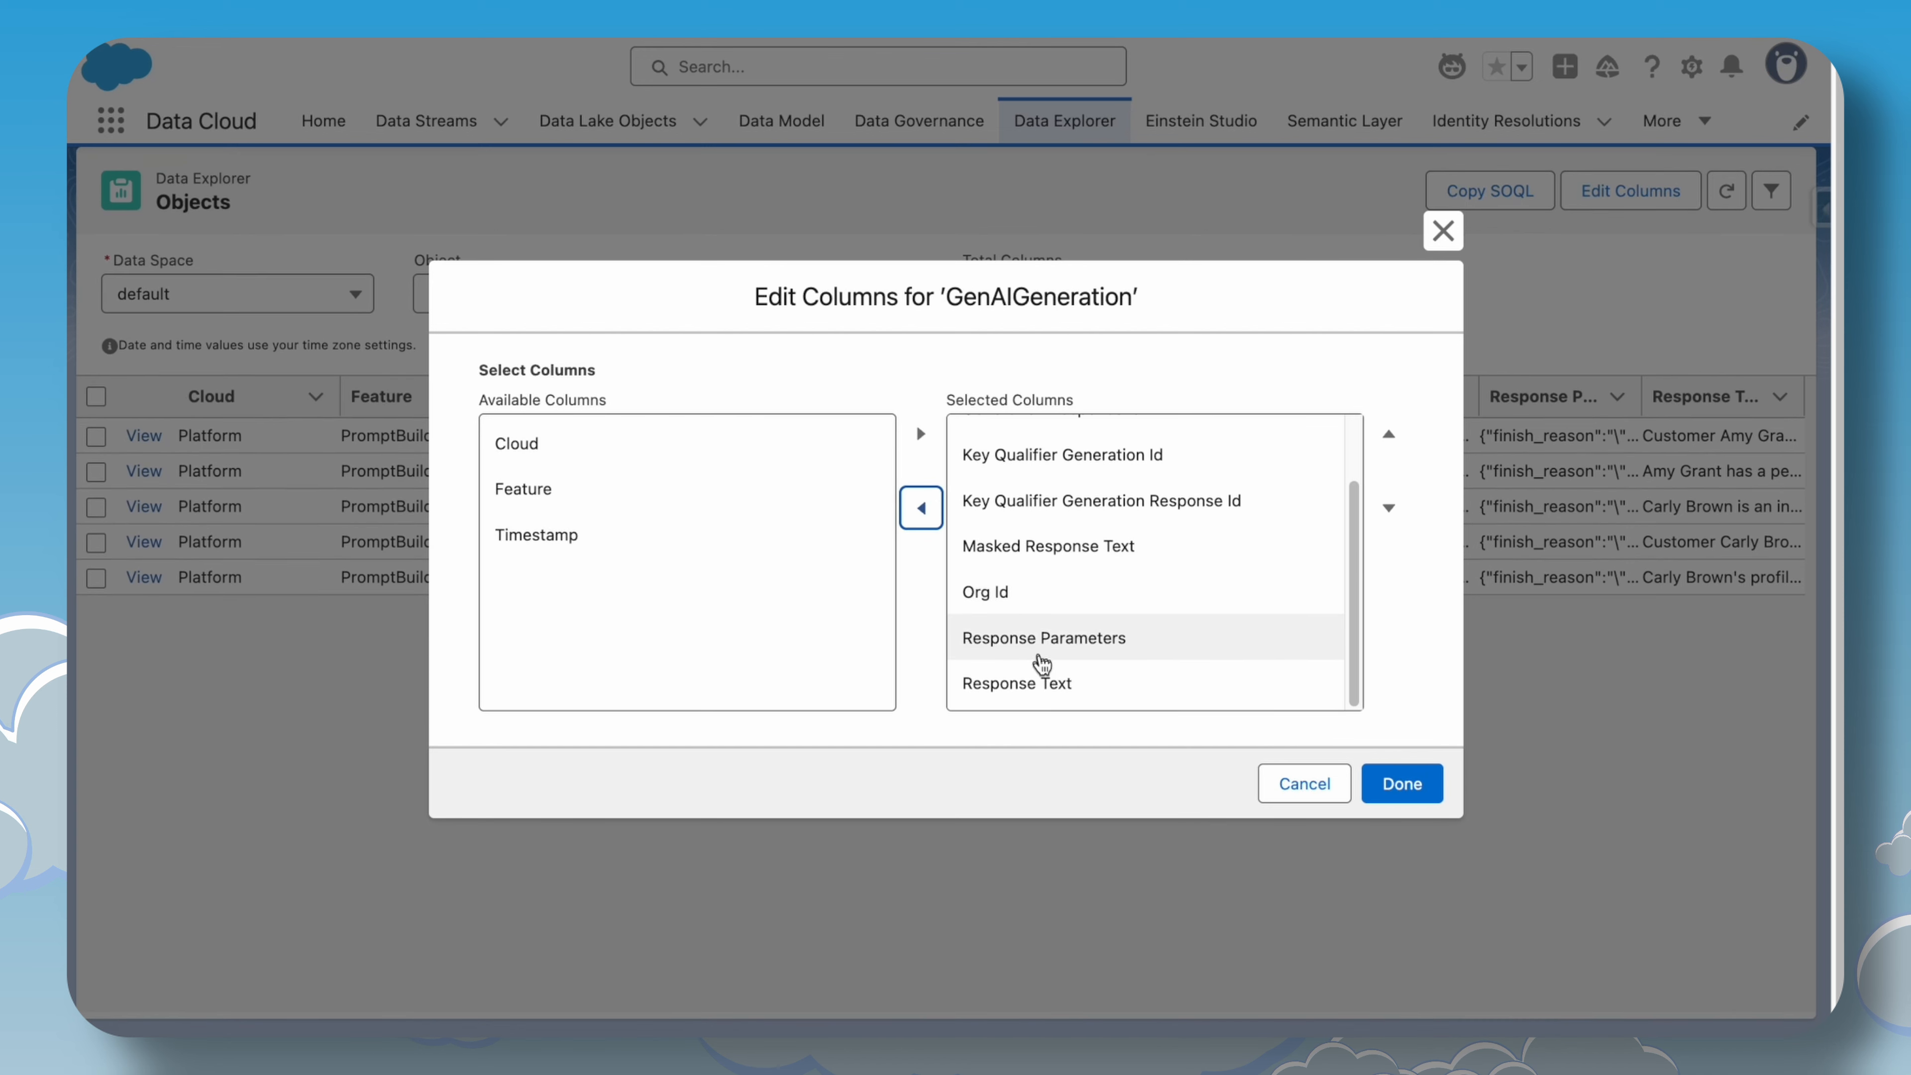
{"action": "left_click", "coordinate": [1041, 661]}
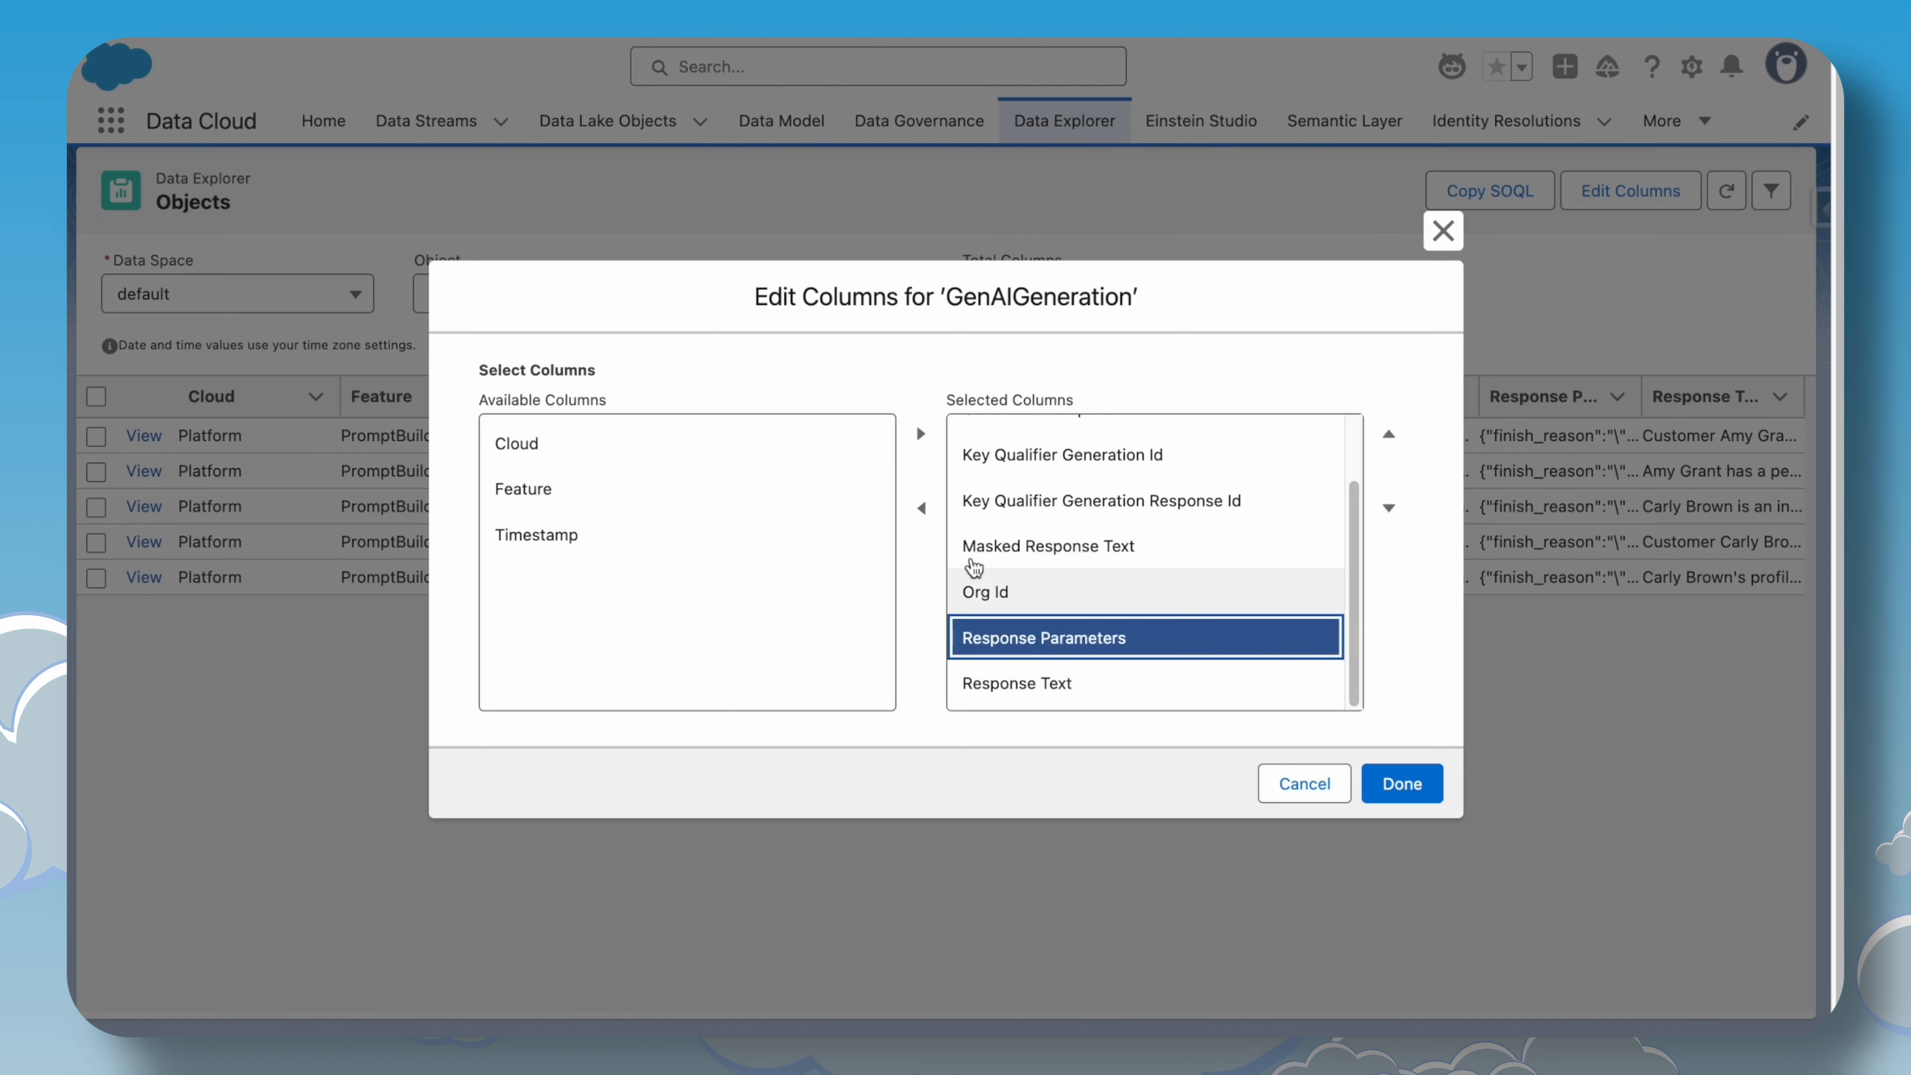
{"action": "left_click", "coordinate": [980, 593]}
{"action": "left_click", "coordinate": [921, 508]}
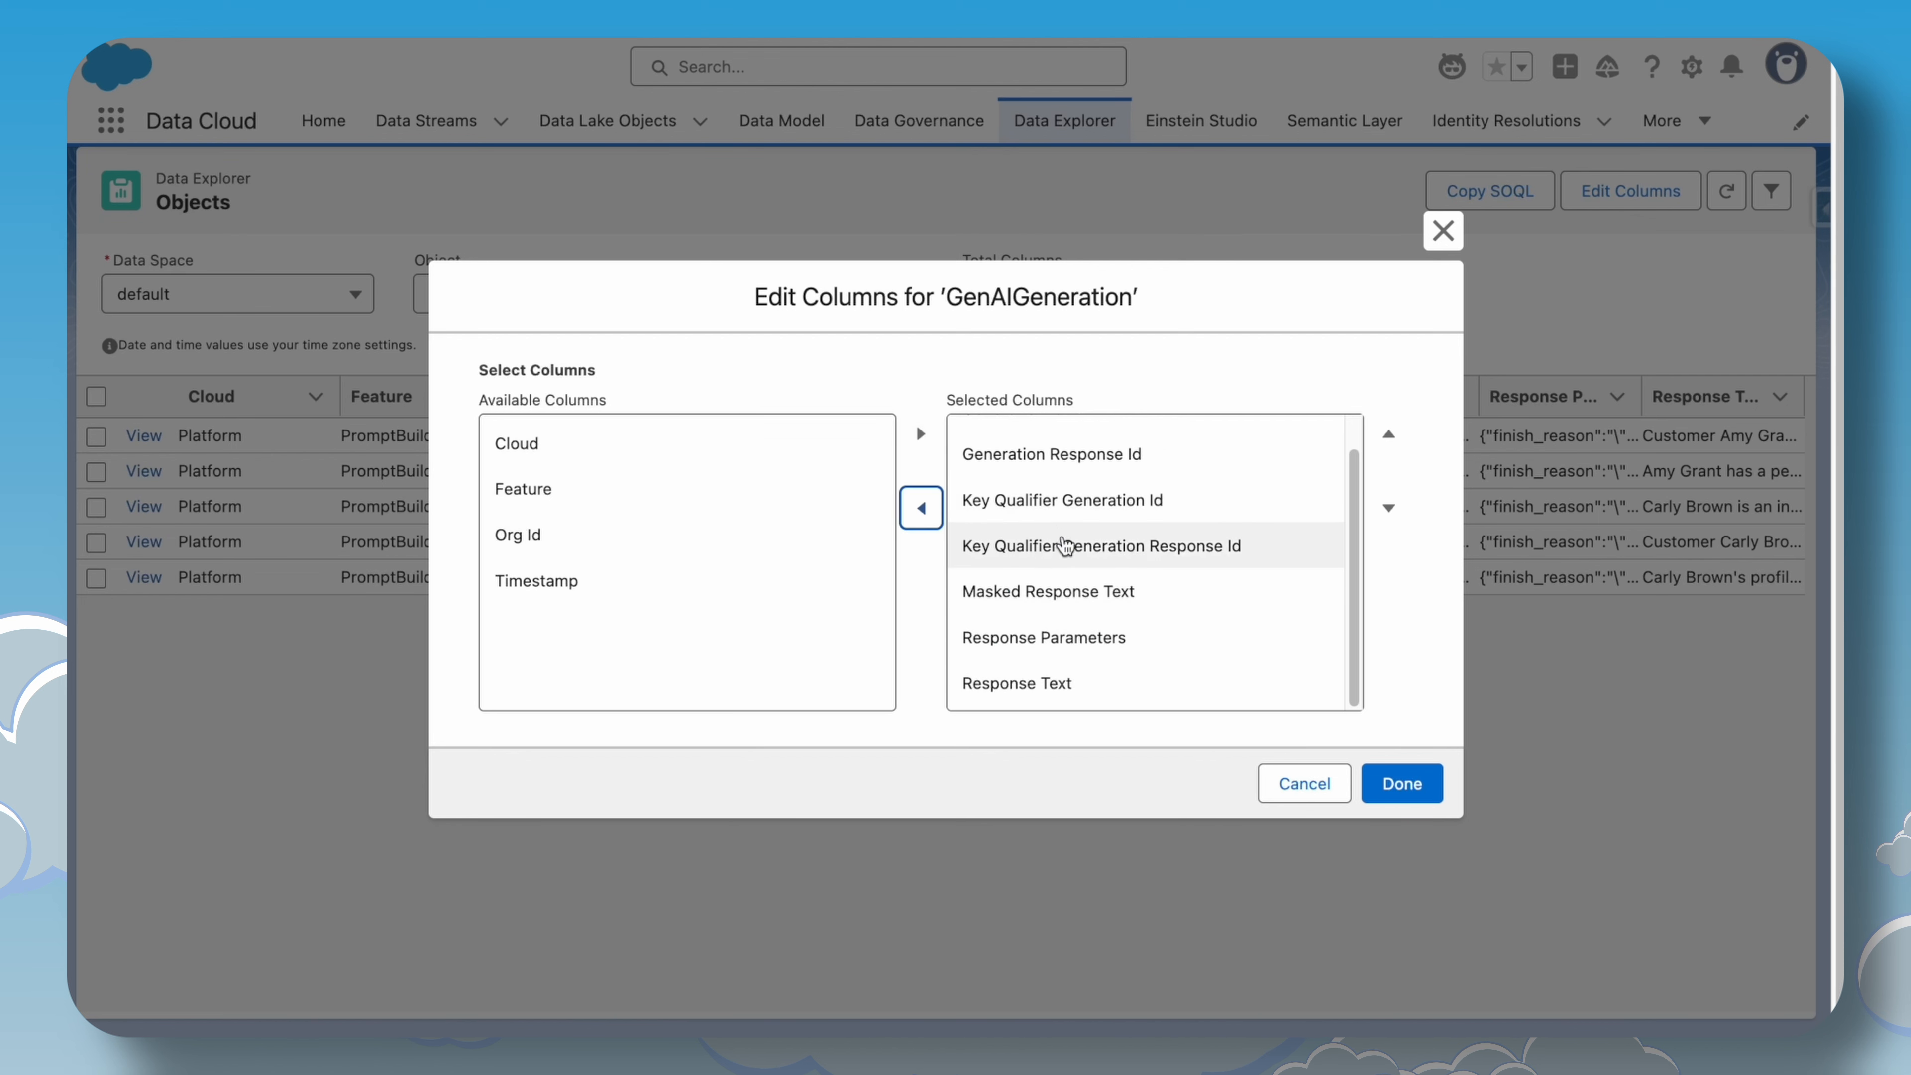
{"action": "scroll", "coordinate": [1063, 545], "scroll_direction": "up", "scroll_amount": 1}
{"action": "left_click", "coordinate": [1057, 541]}
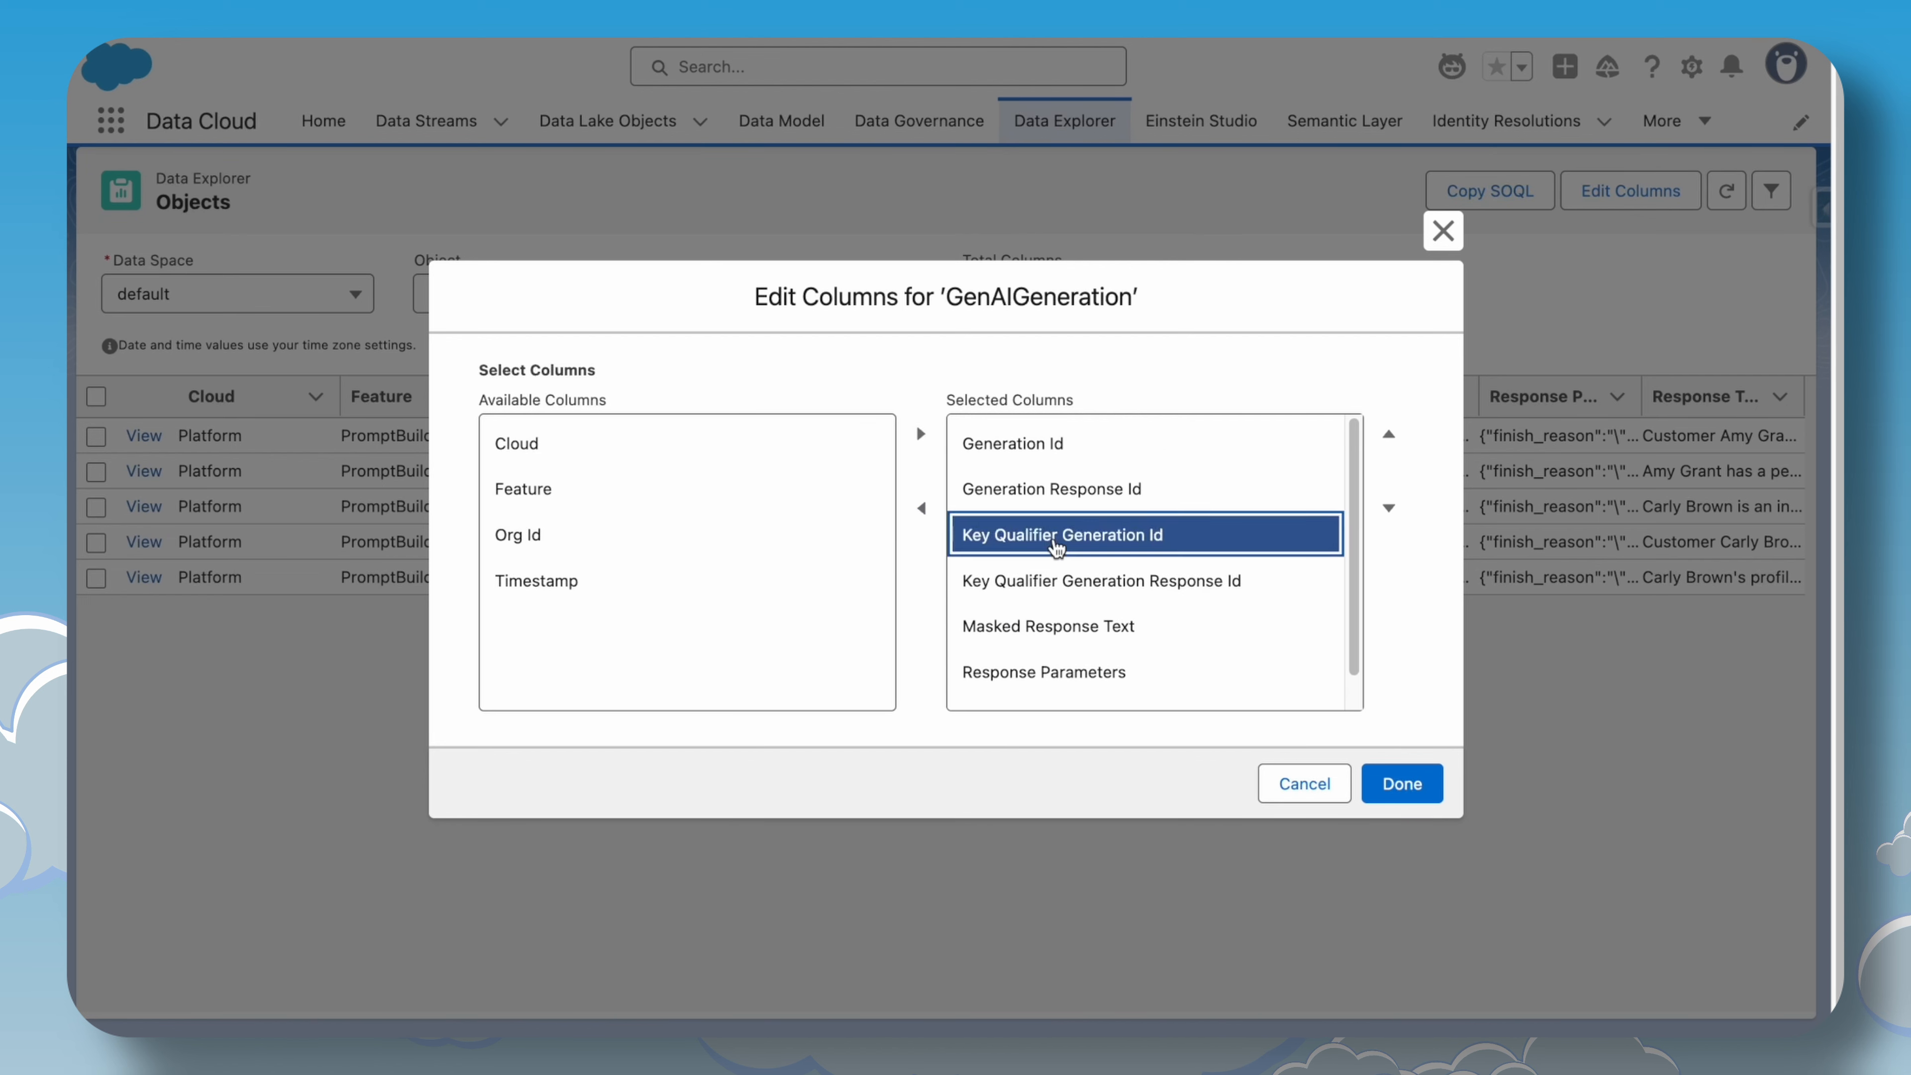
{"action": "left_click", "coordinate": [1023, 498]}
{"action": "left_click", "coordinate": [920, 509]}
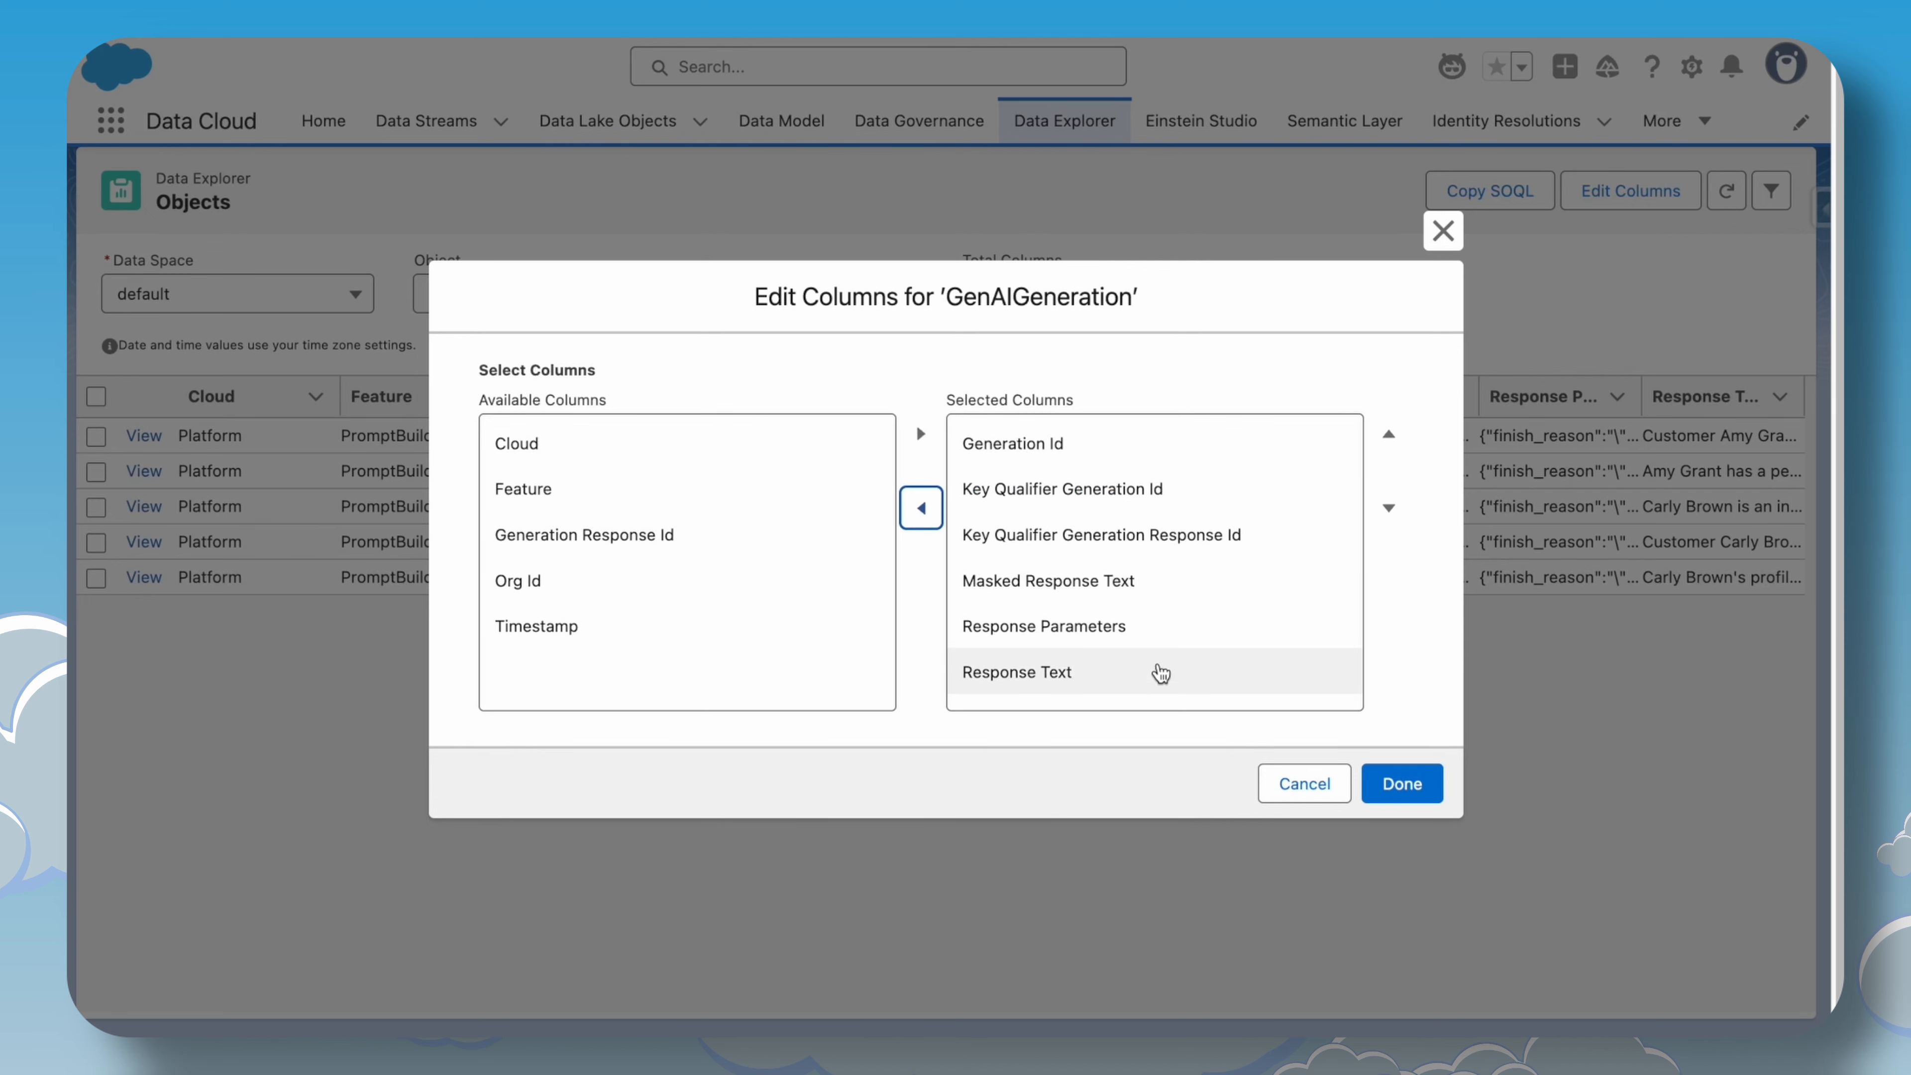
{"action": "left_click", "coordinate": [1396, 782]}
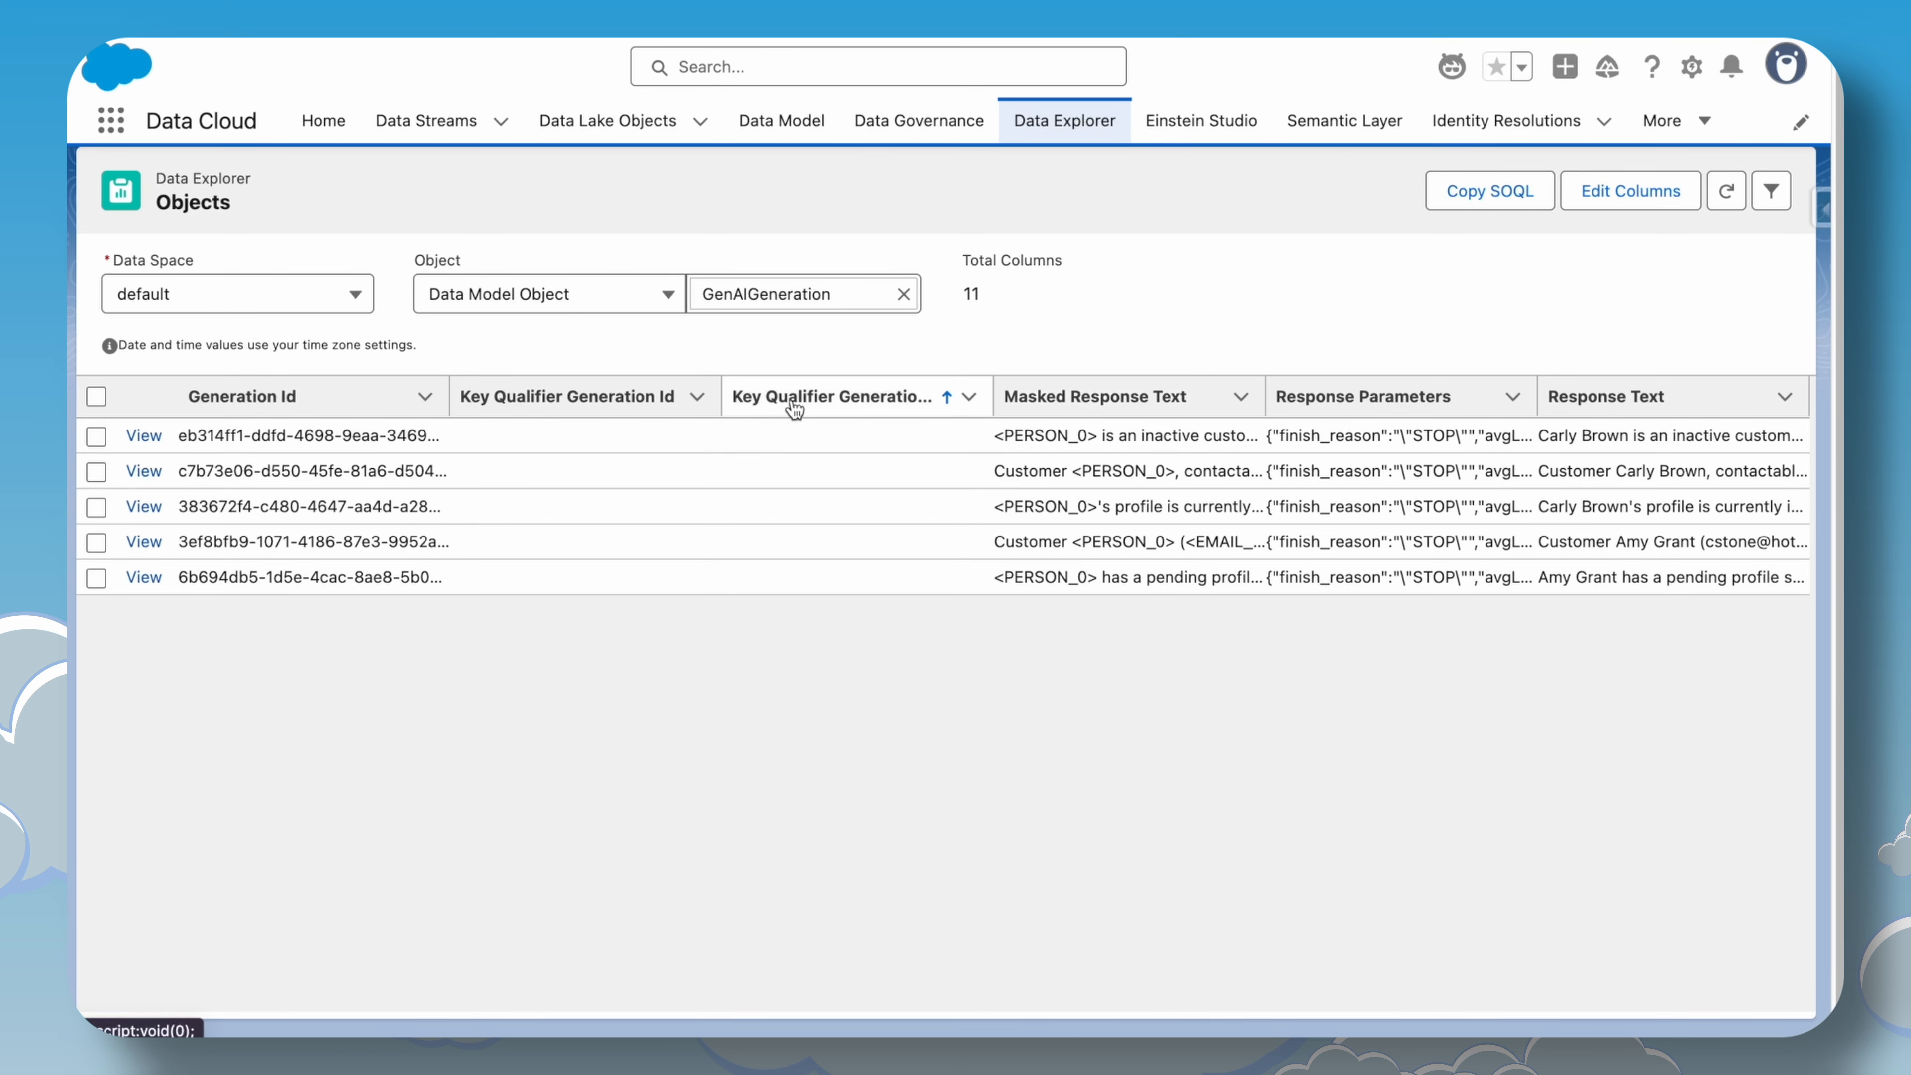
Inspect the Masked Response Text entries of the generation records.
{"action": "left_click_drag", "start_coordinate": [1003, 437], "coordinate": [1175, 470]}
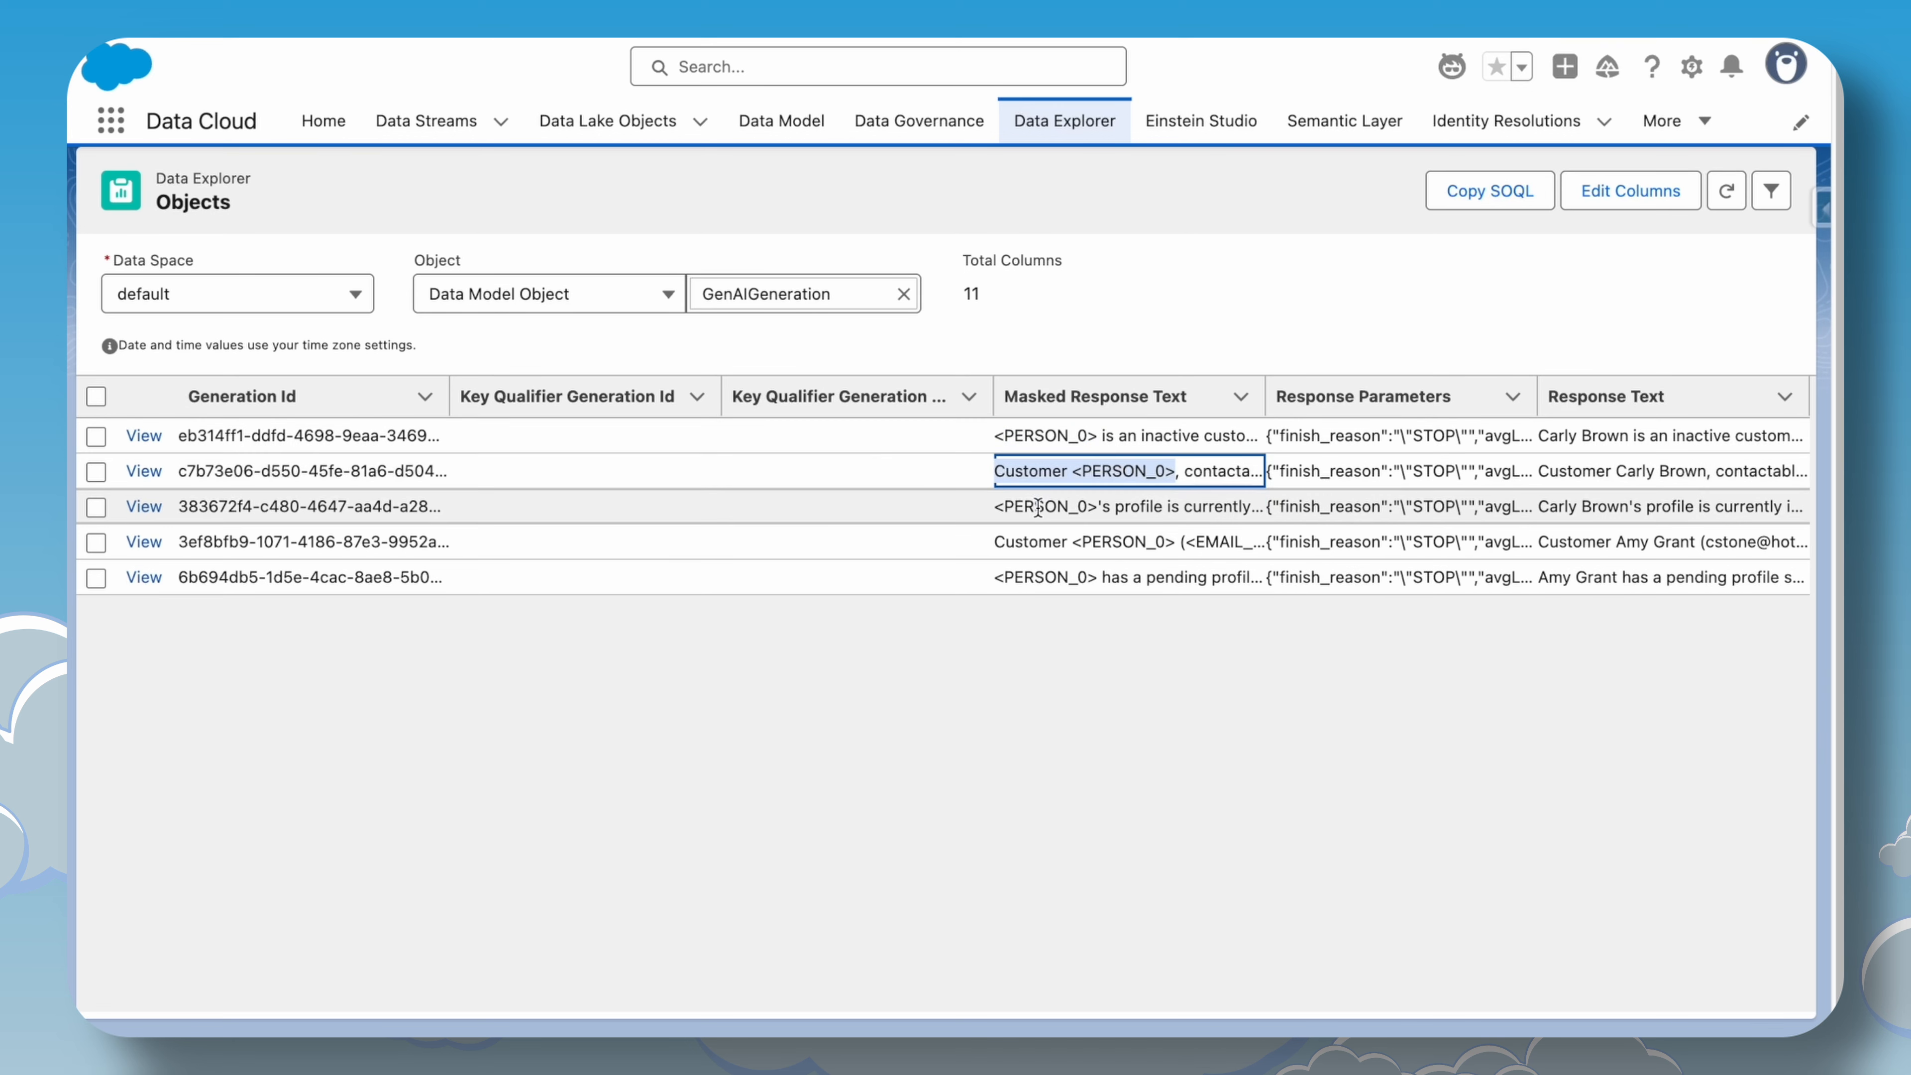
{"action": "left_click", "coordinate": [1113, 502]}
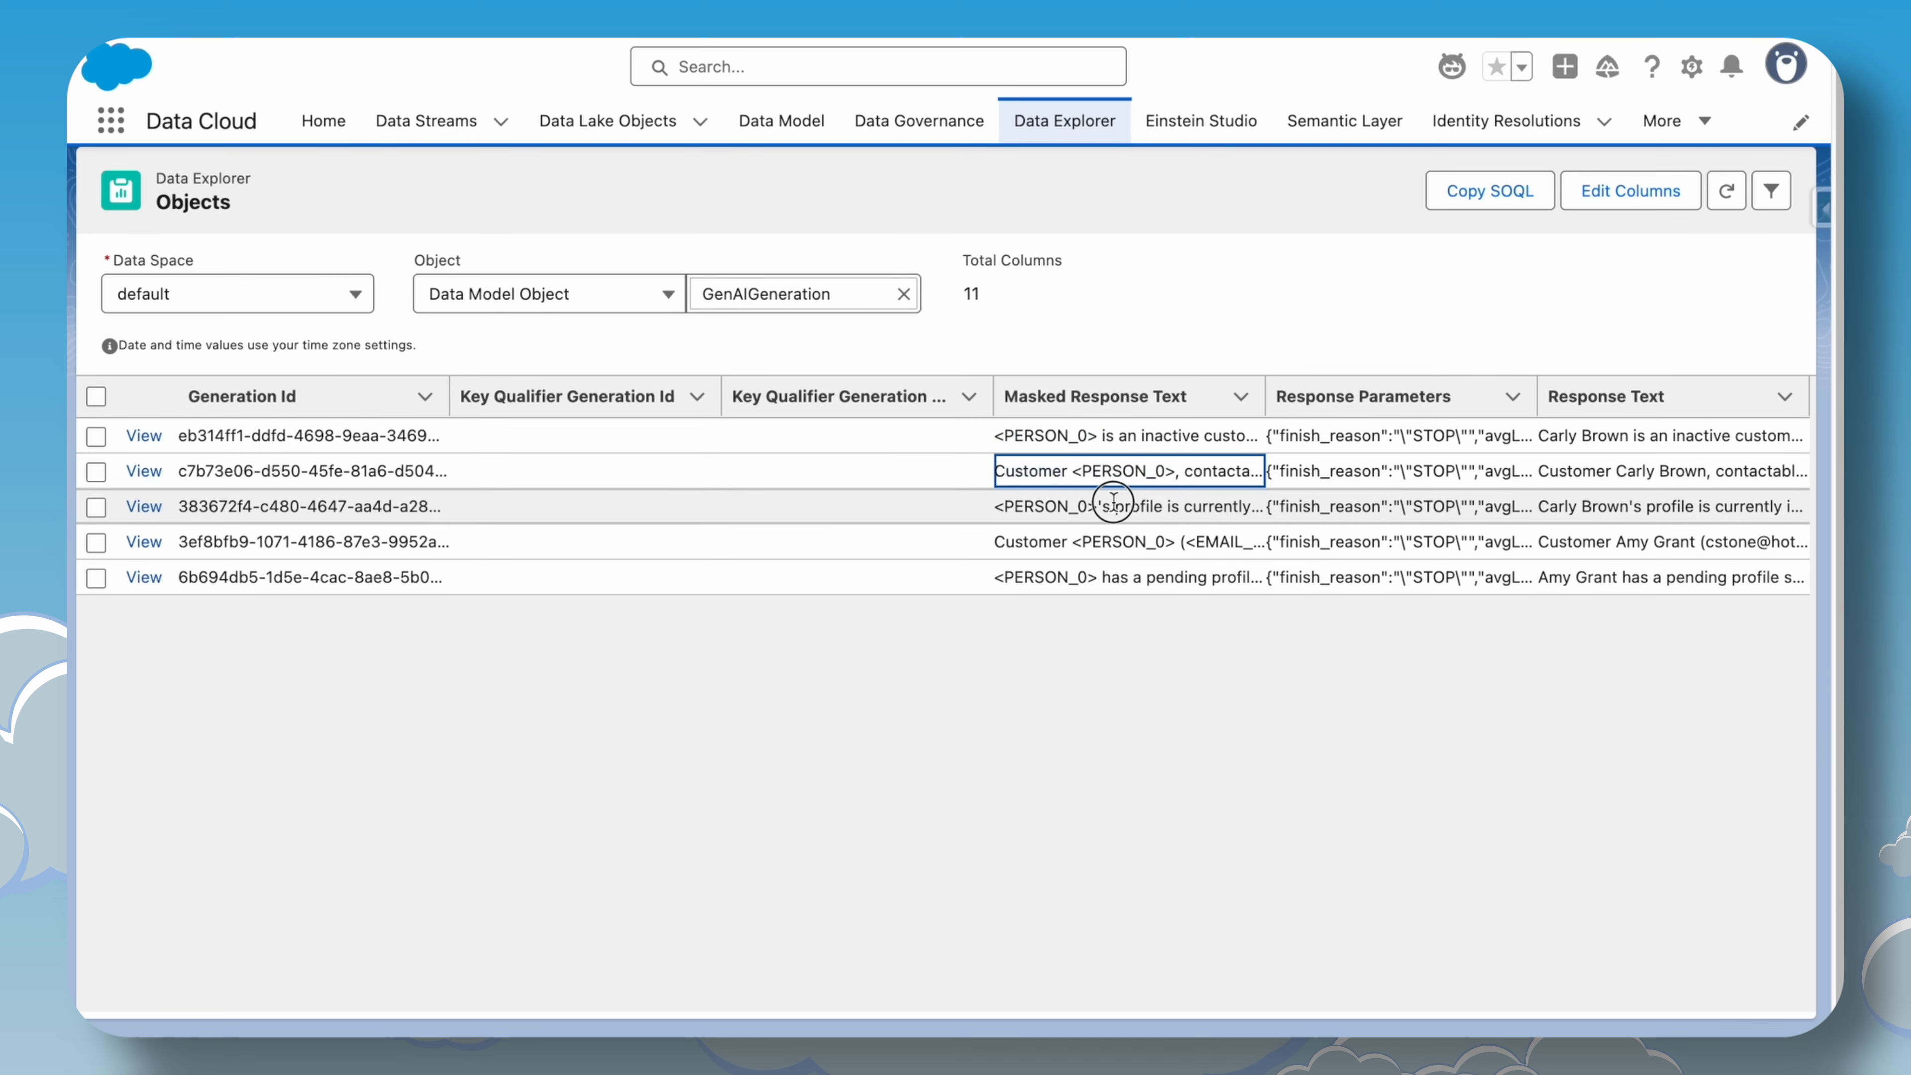
Switch the Data Explorer object to GenAIGatewayRequest.
{"action": "left_click", "coordinate": [903, 293]}
{"action": "type", "text": "gen"}
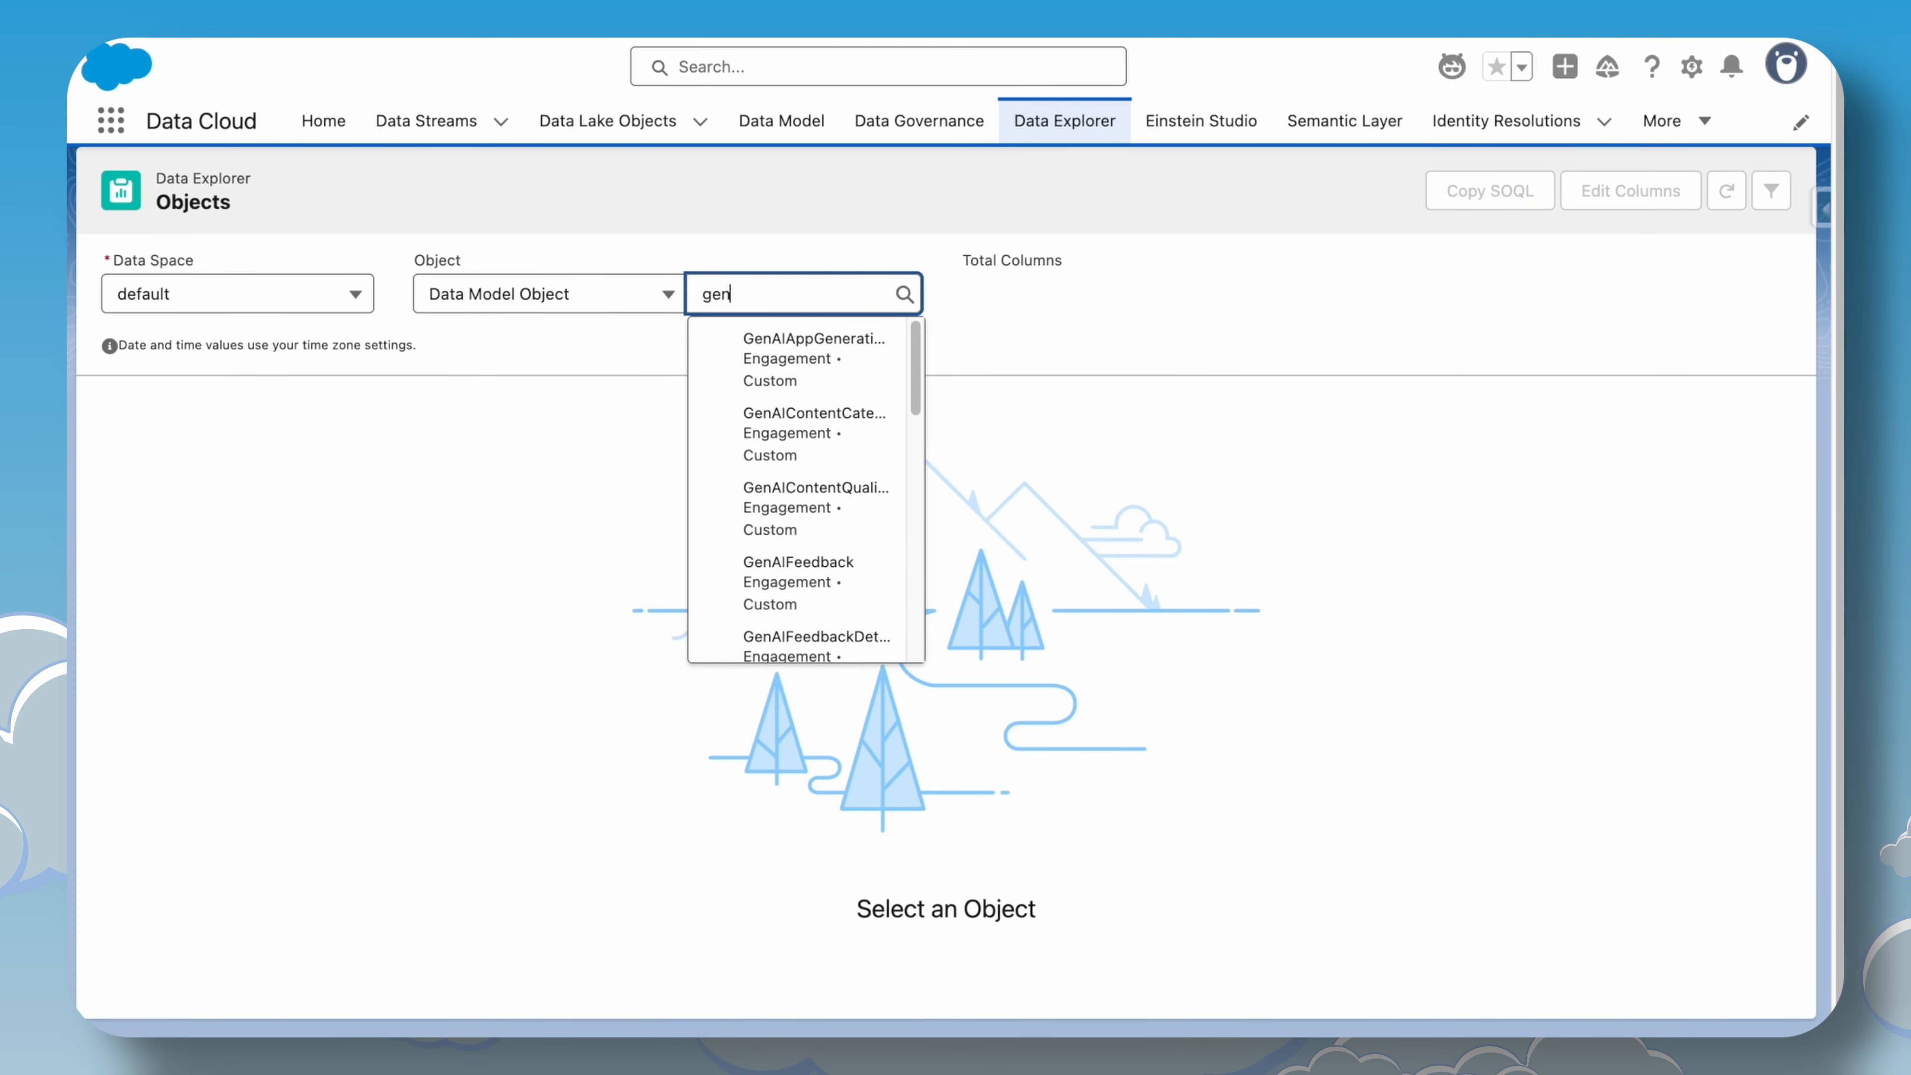
{"action": "type", "text": "aigat"}
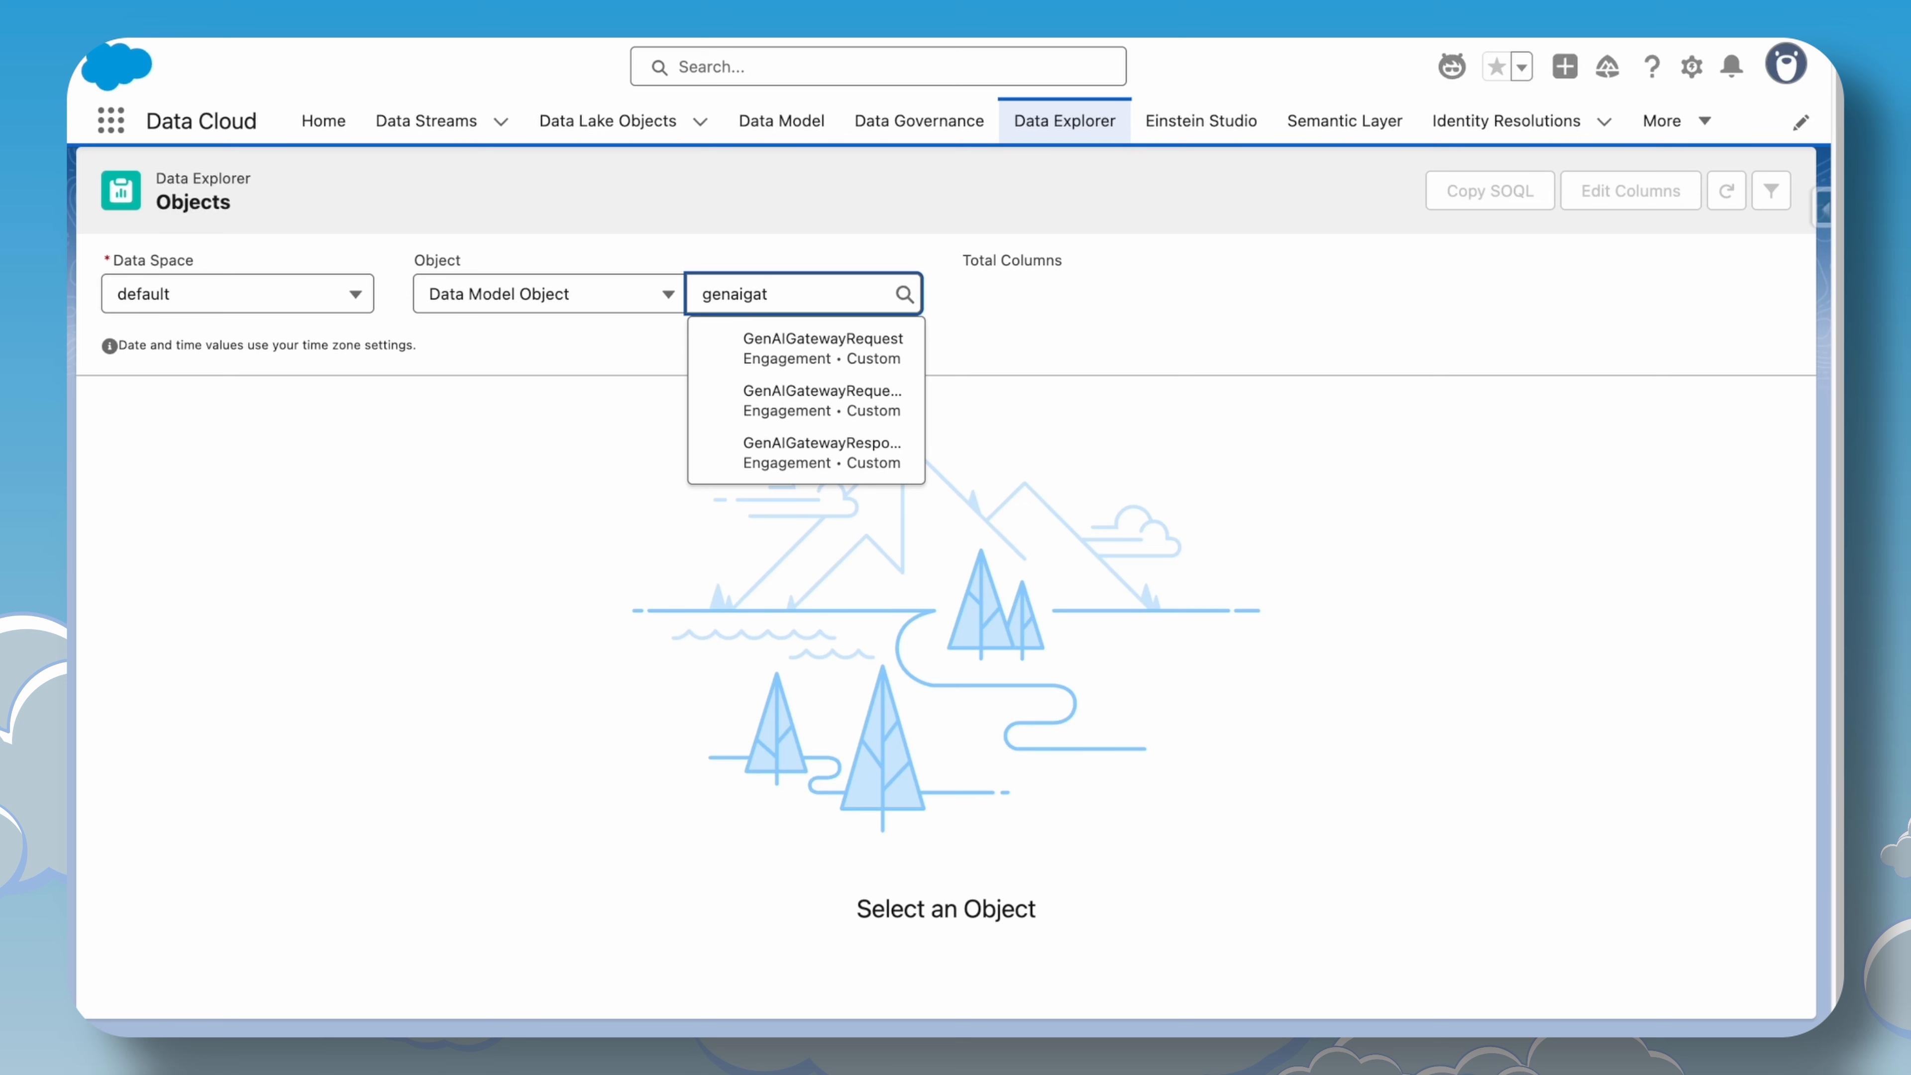
{"action": "left_click", "coordinate": [828, 354]}
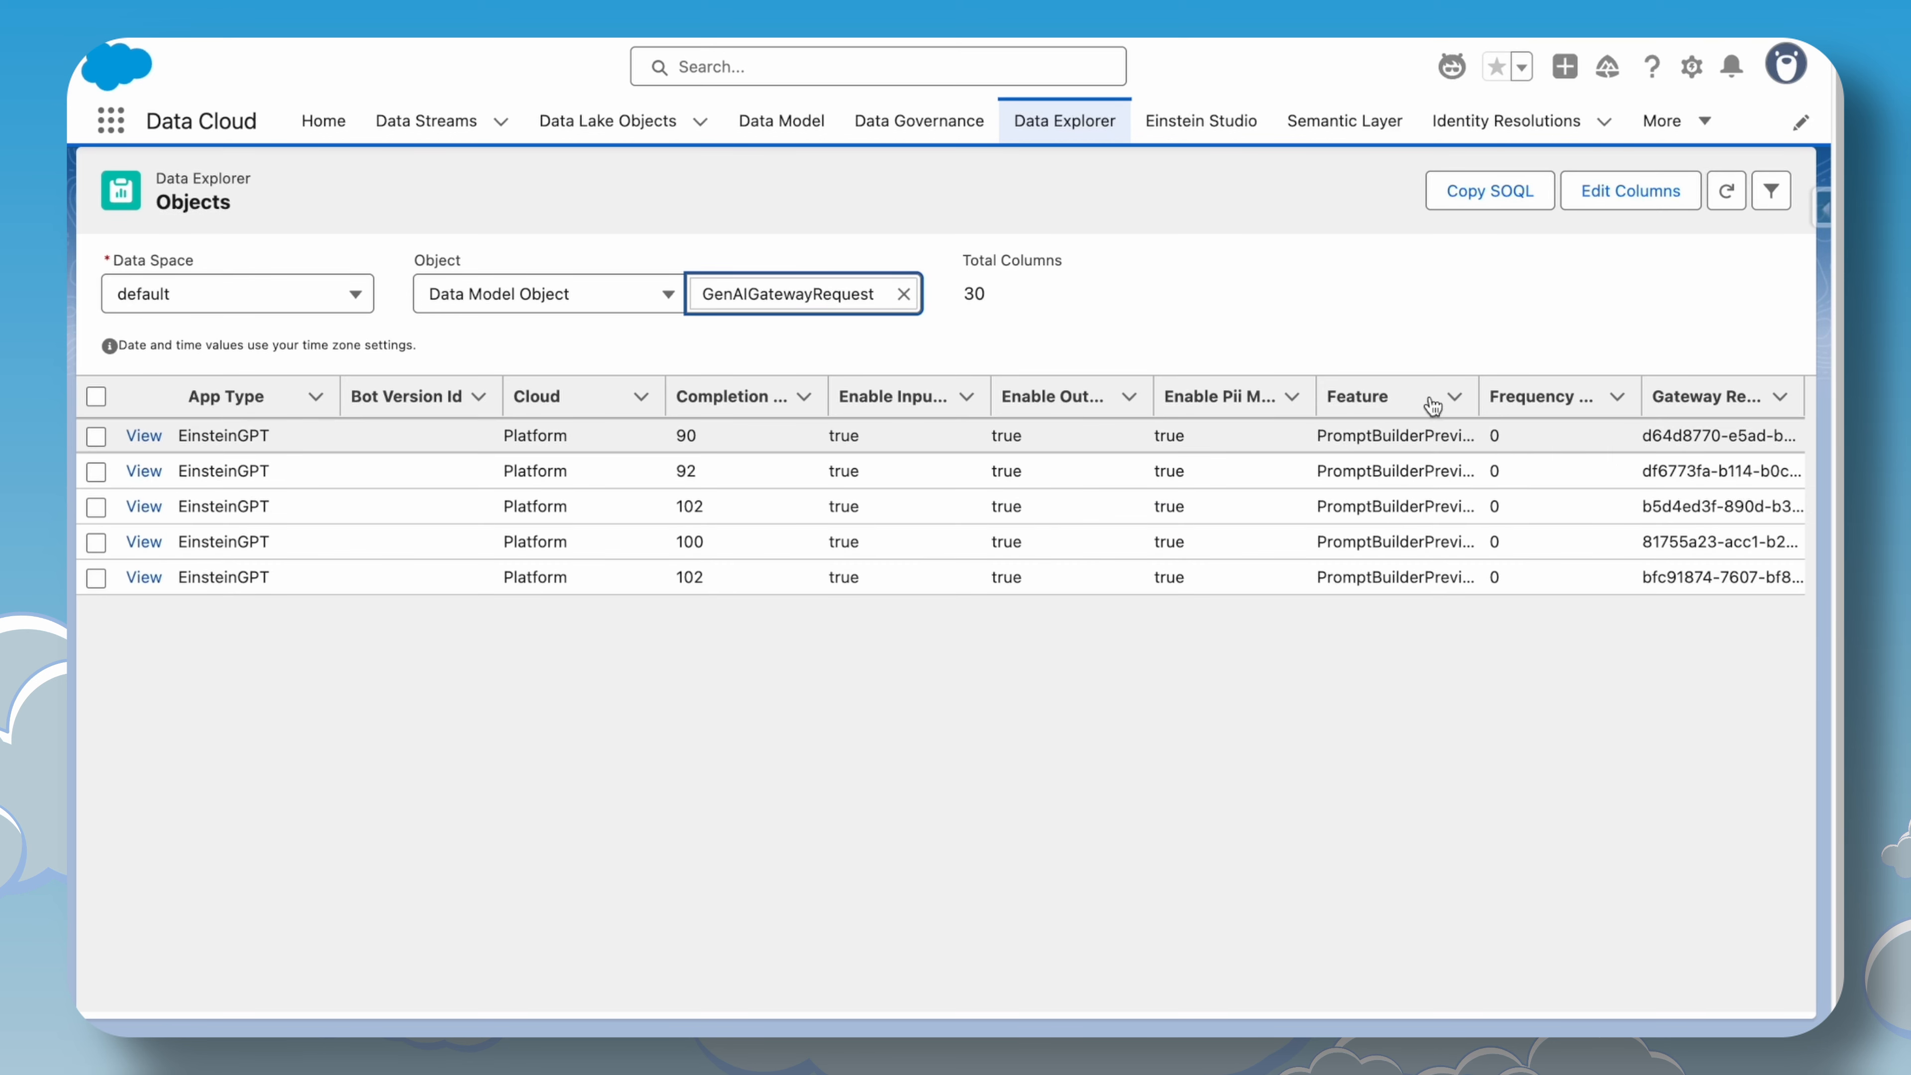
Browse the available columns for the GenAIGatewayRequest view and close the column editor without changes.
{"action": "left_click", "coordinate": [1606, 193]}
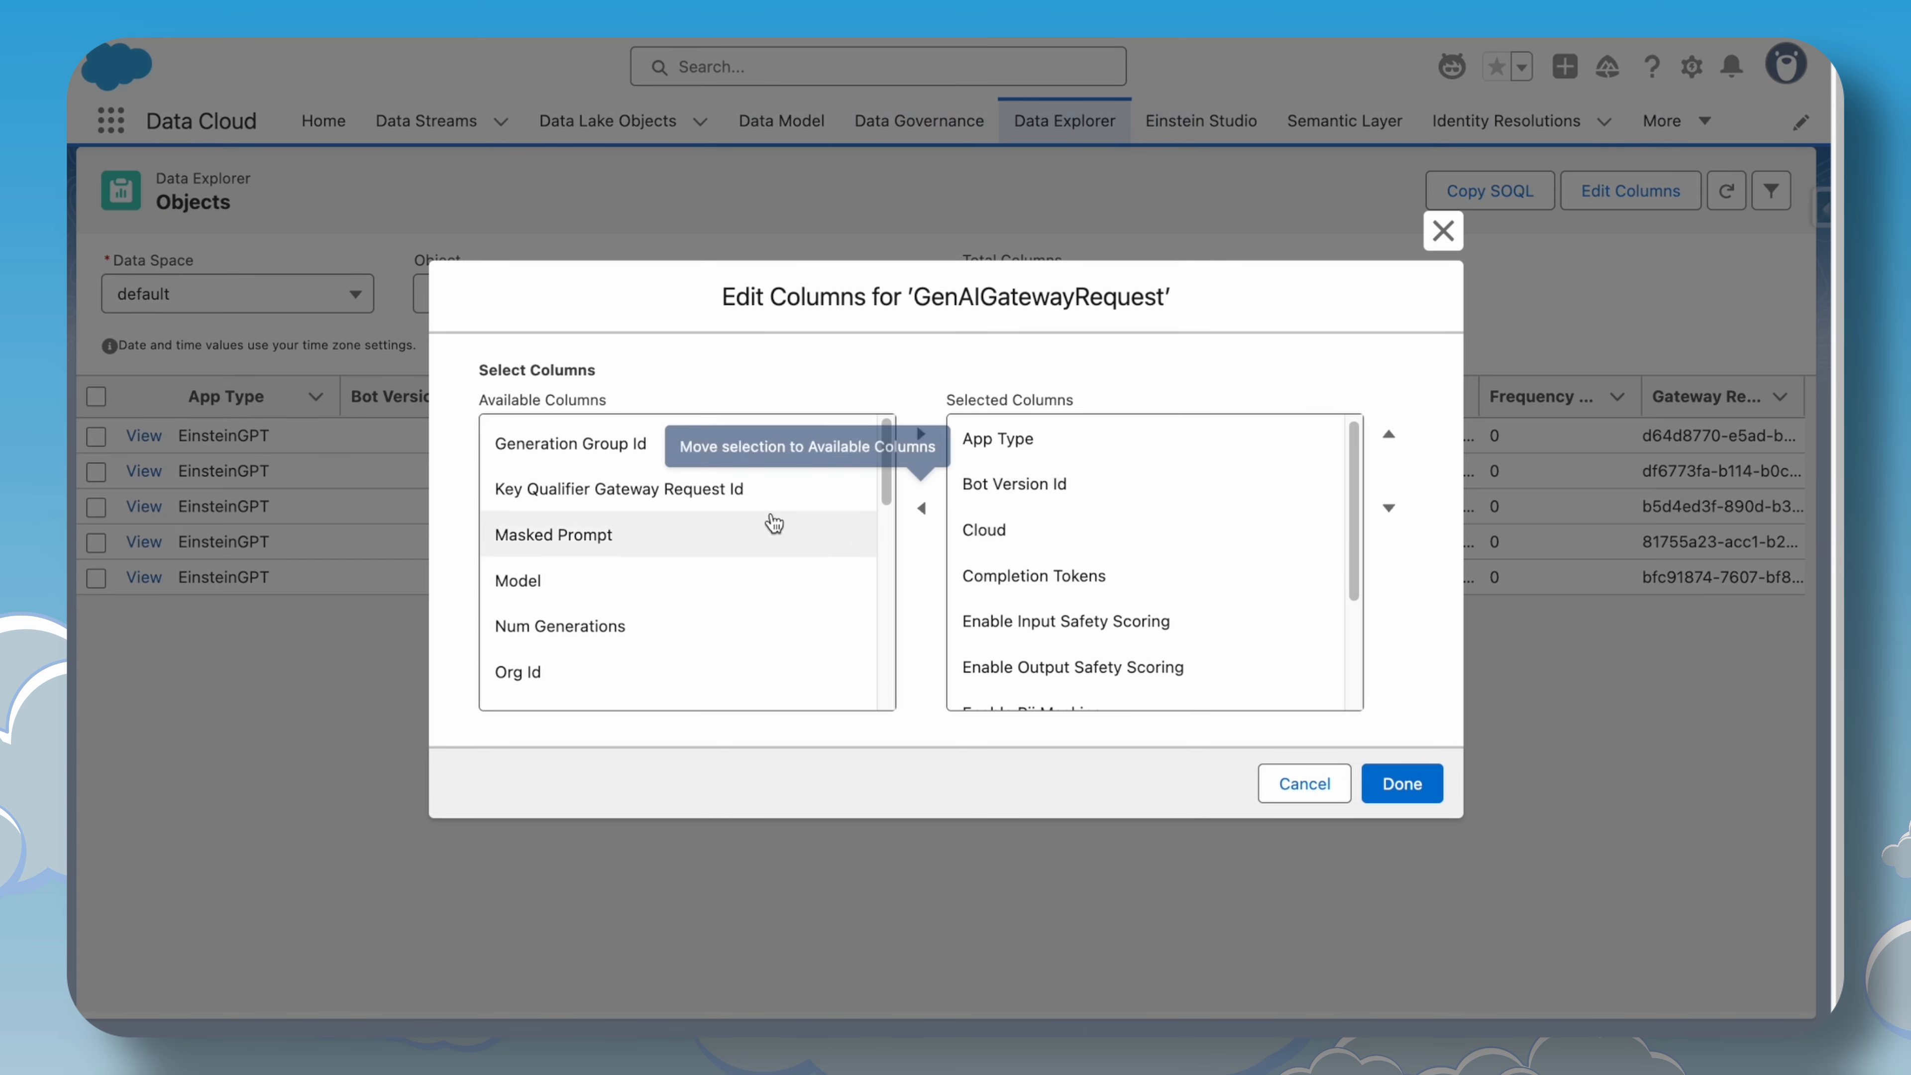
{"action": "scroll", "coordinate": [1068, 602], "scroll_direction": "down", "scroll_amount": 3}
{"action": "scroll", "coordinate": [1068, 602], "scroll_direction": "down", "scroll_amount": 1}
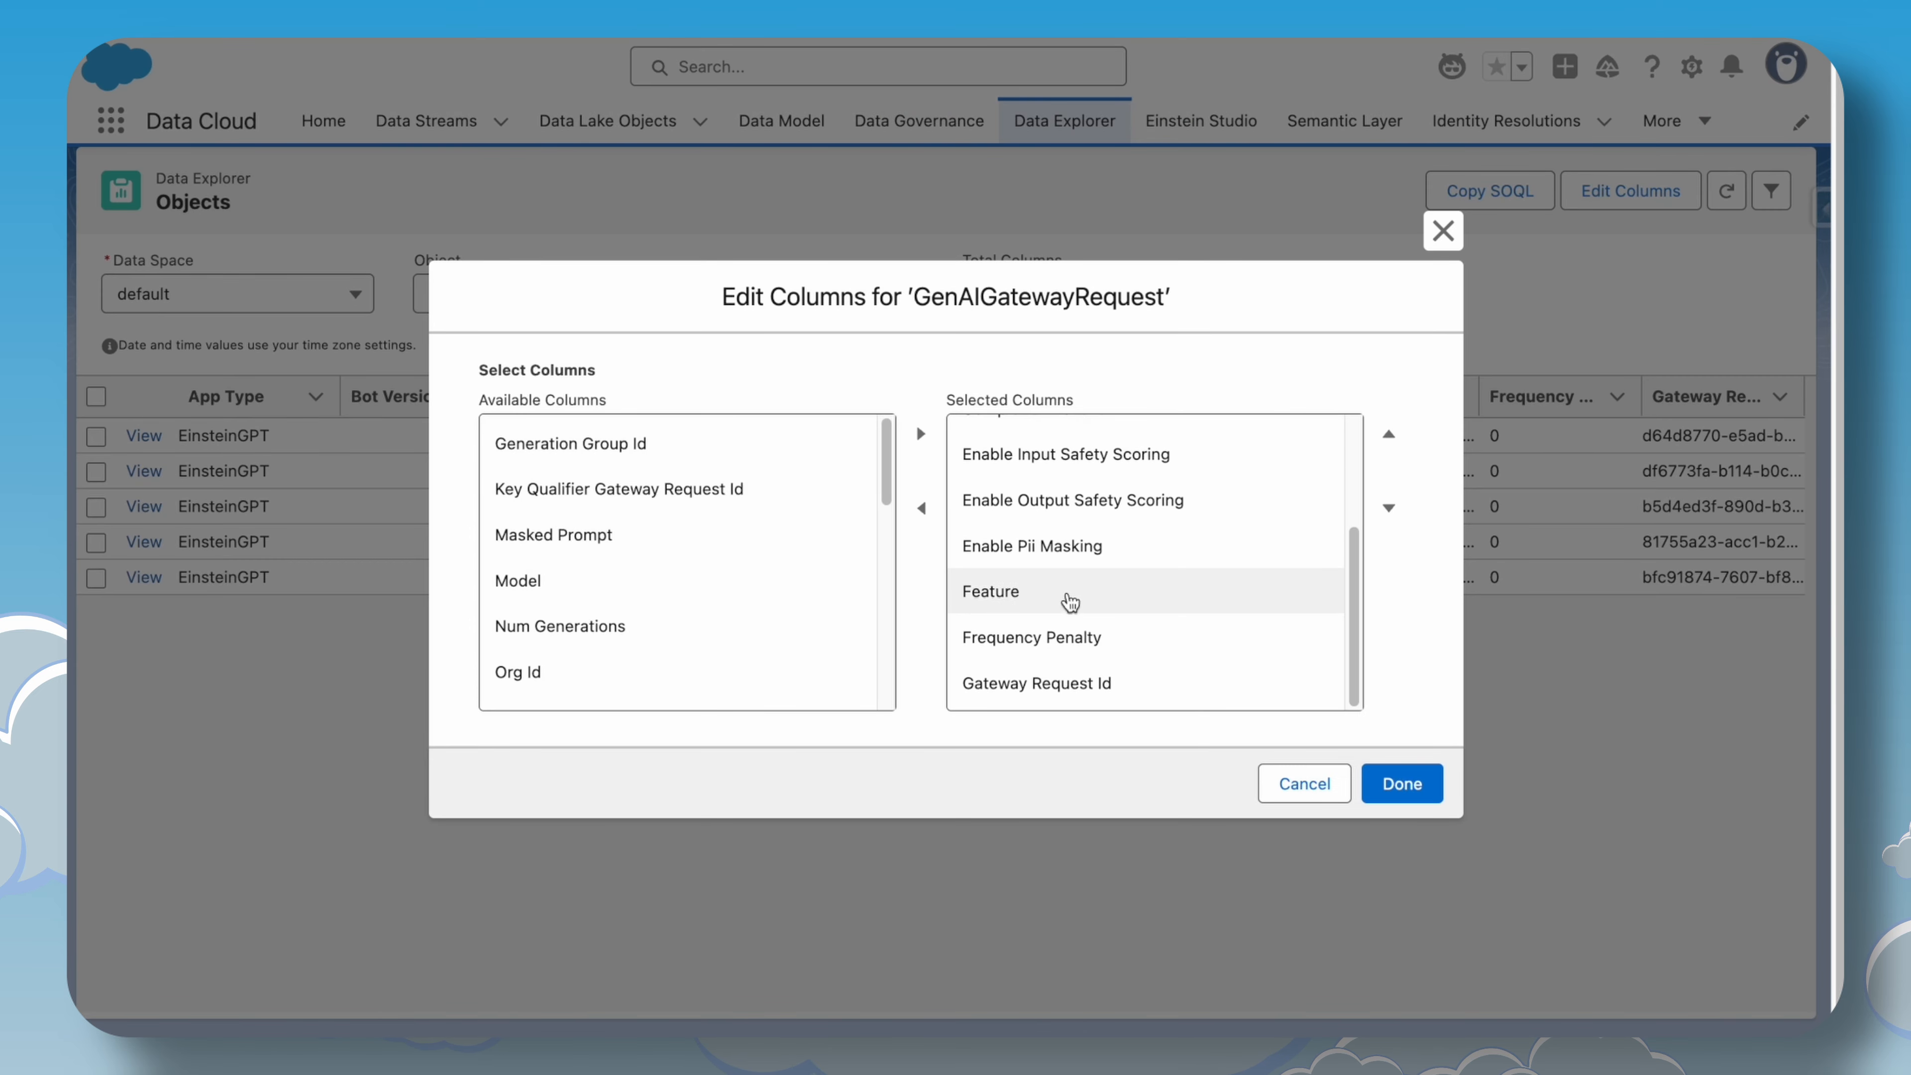
{"action": "scroll", "coordinate": [1068, 603], "scroll_direction": "up", "scroll_amount": 4}
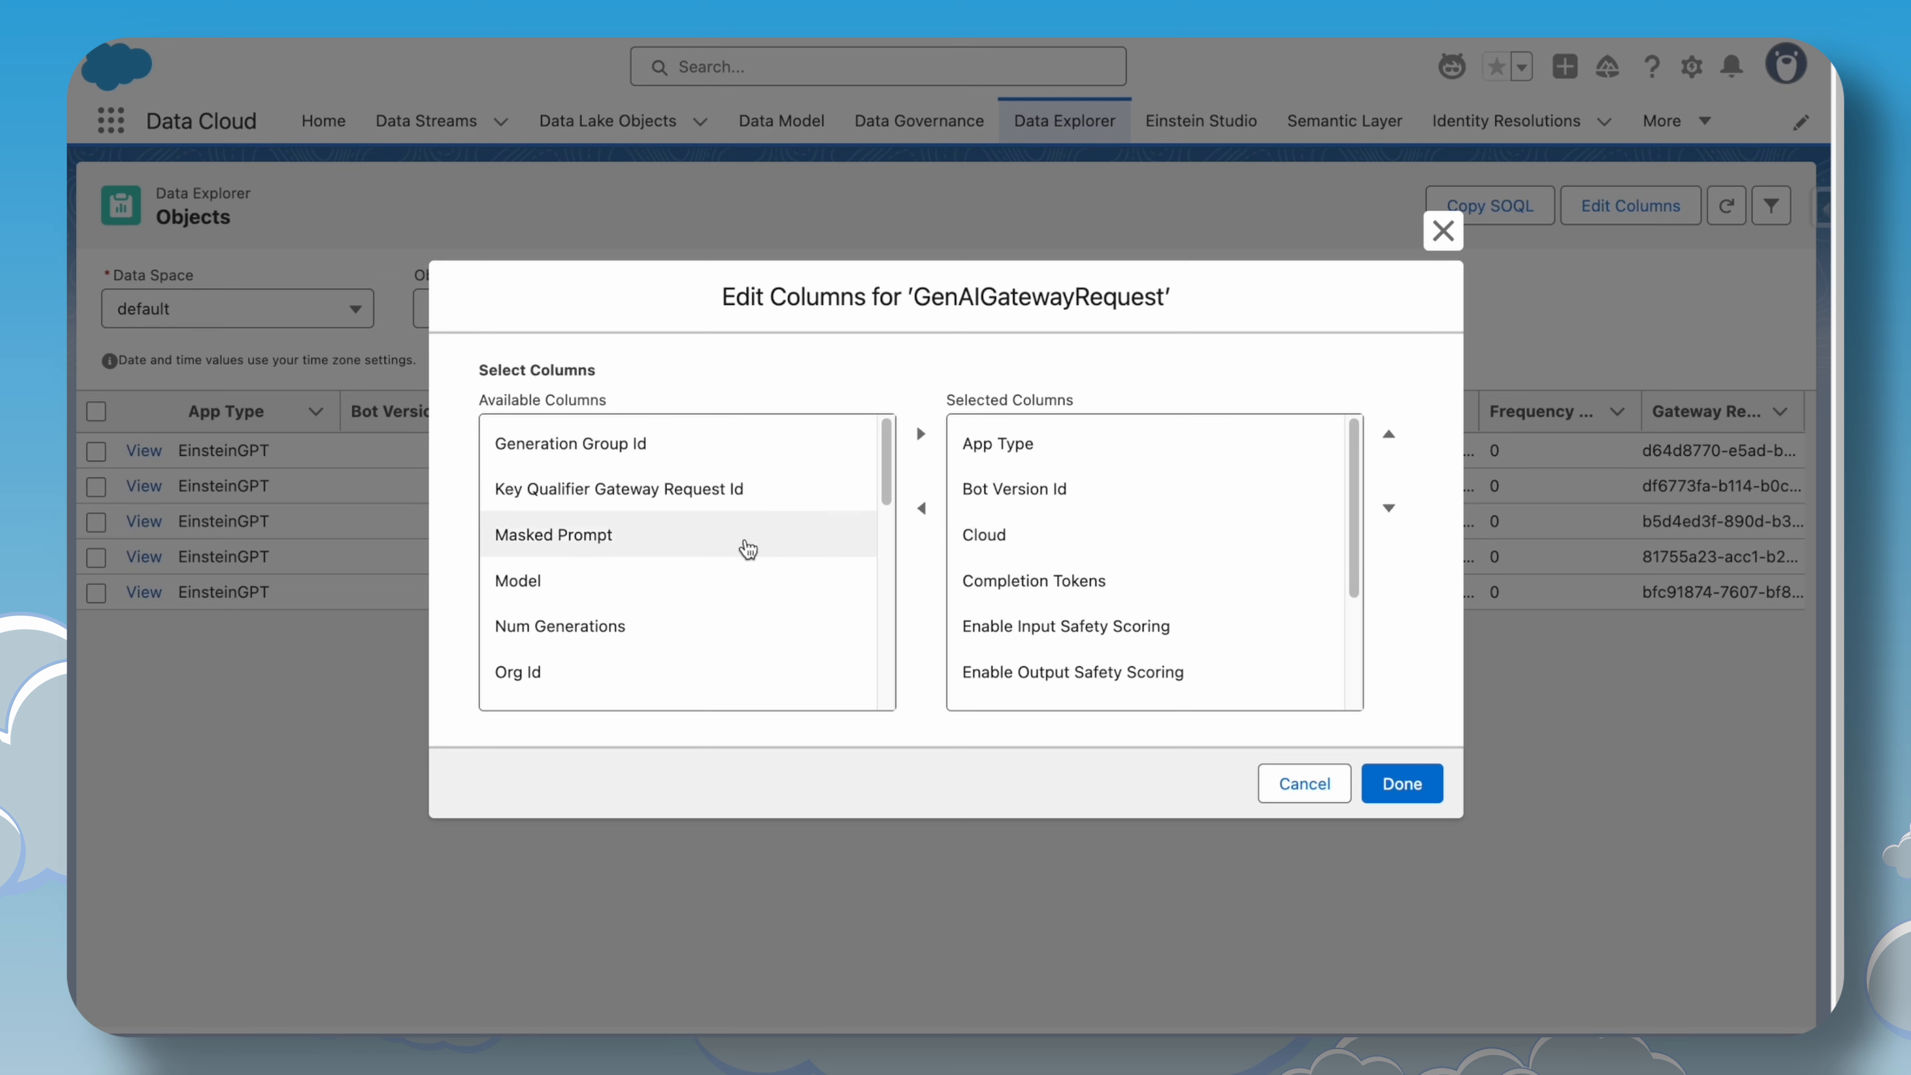
{"action": "scroll", "coordinate": [748, 550], "scroll_direction": "down", "scroll_amount": 1}
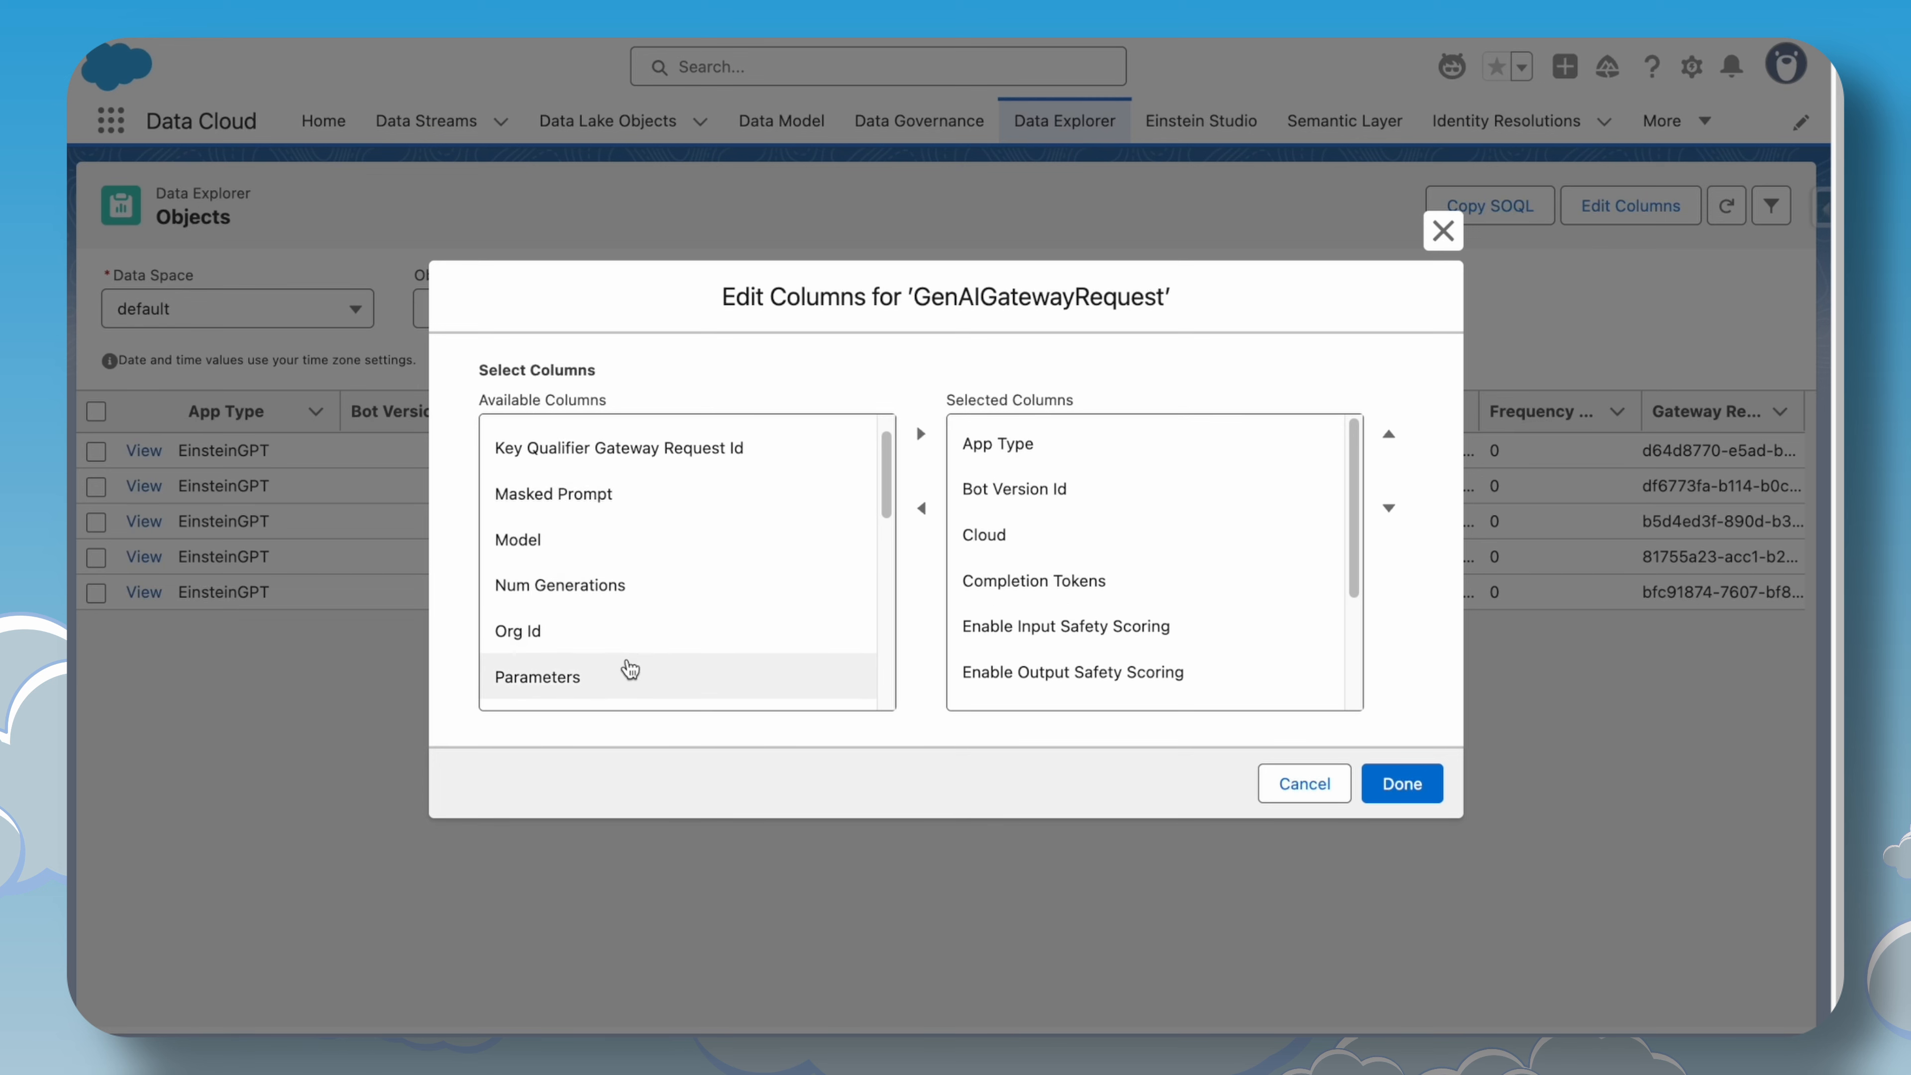
{"action": "scroll", "coordinate": [629, 669], "scroll_direction": "down", "scroll_amount": 2}
{"action": "scroll", "coordinate": [602, 636], "scroll_direction": "down", "scroll_amount": 1}
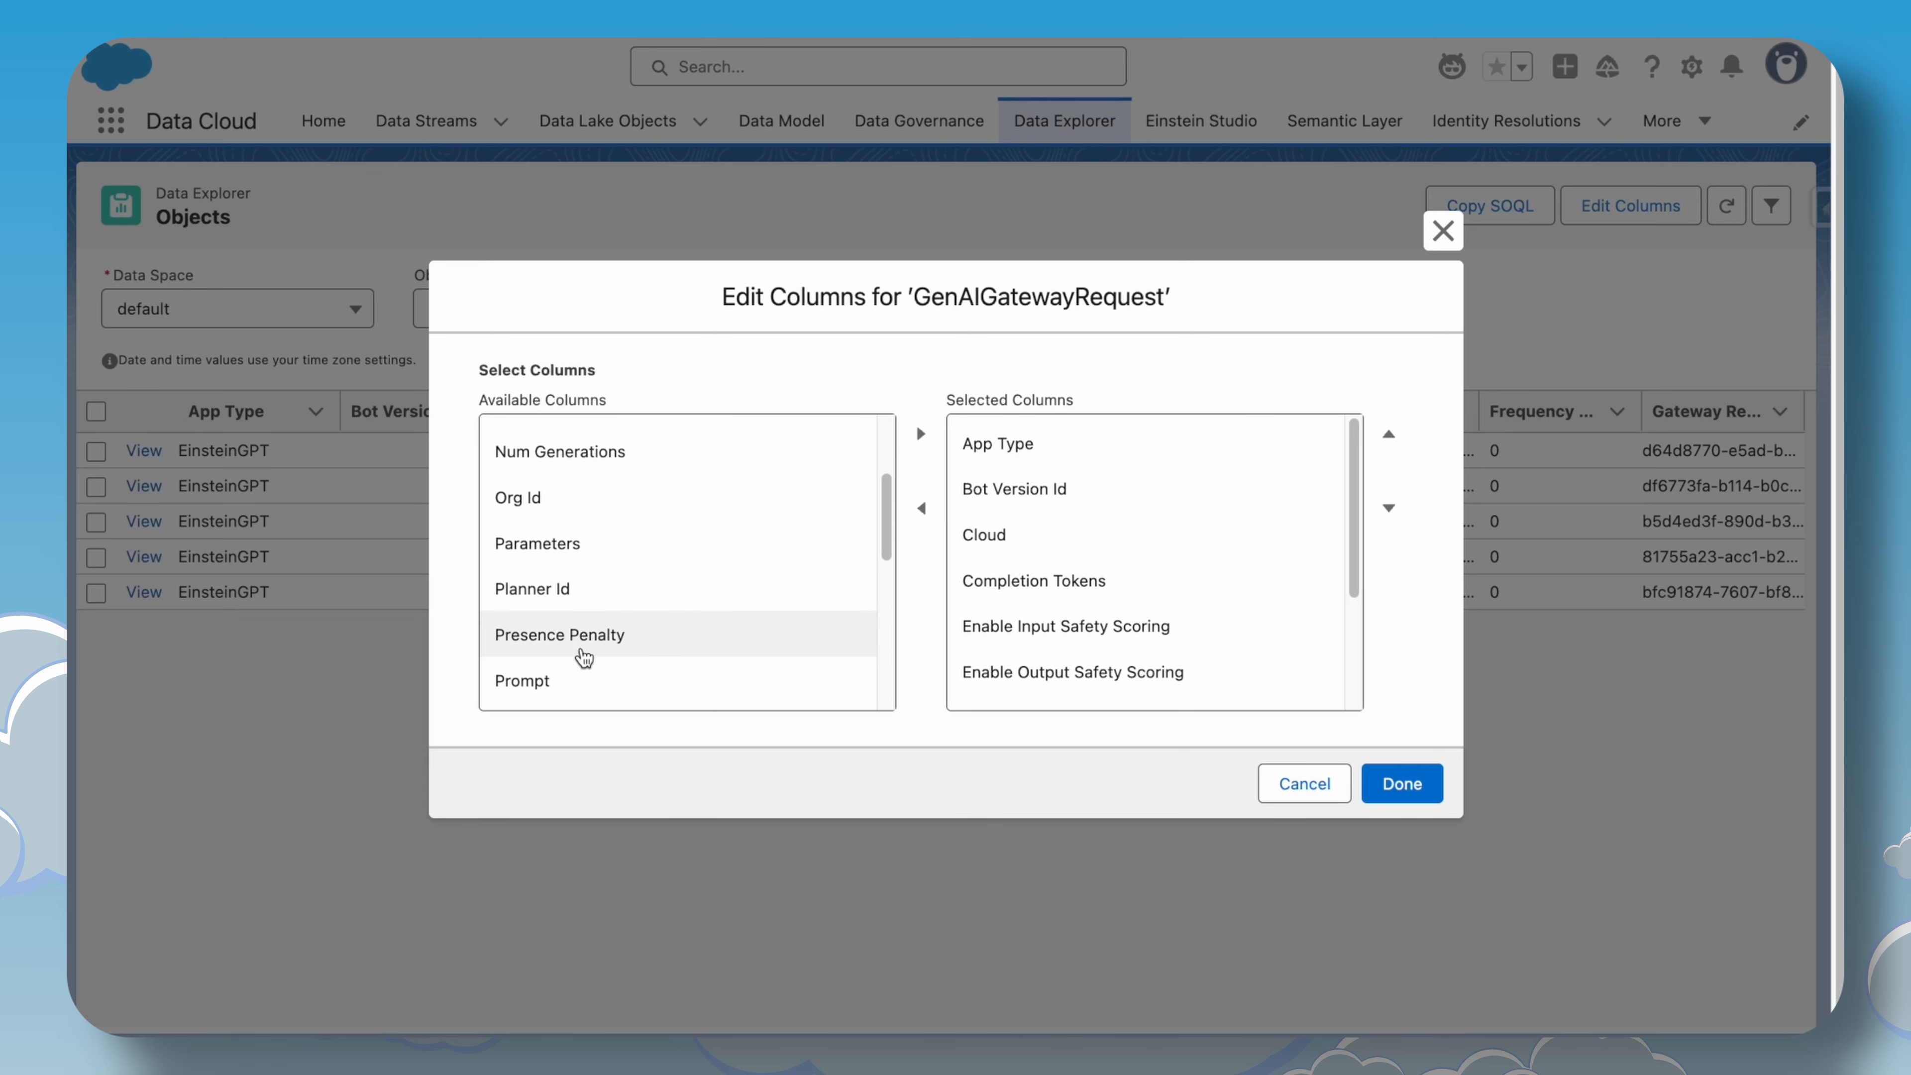
{"action": "scroll", "coordinate": [585, 655], "scroll_direction": "down", "scroll_amount": 5}
{"action": "scroll", "coordinate": [585, 653], "scroll_direction": "up", "scroll_amount": 8}
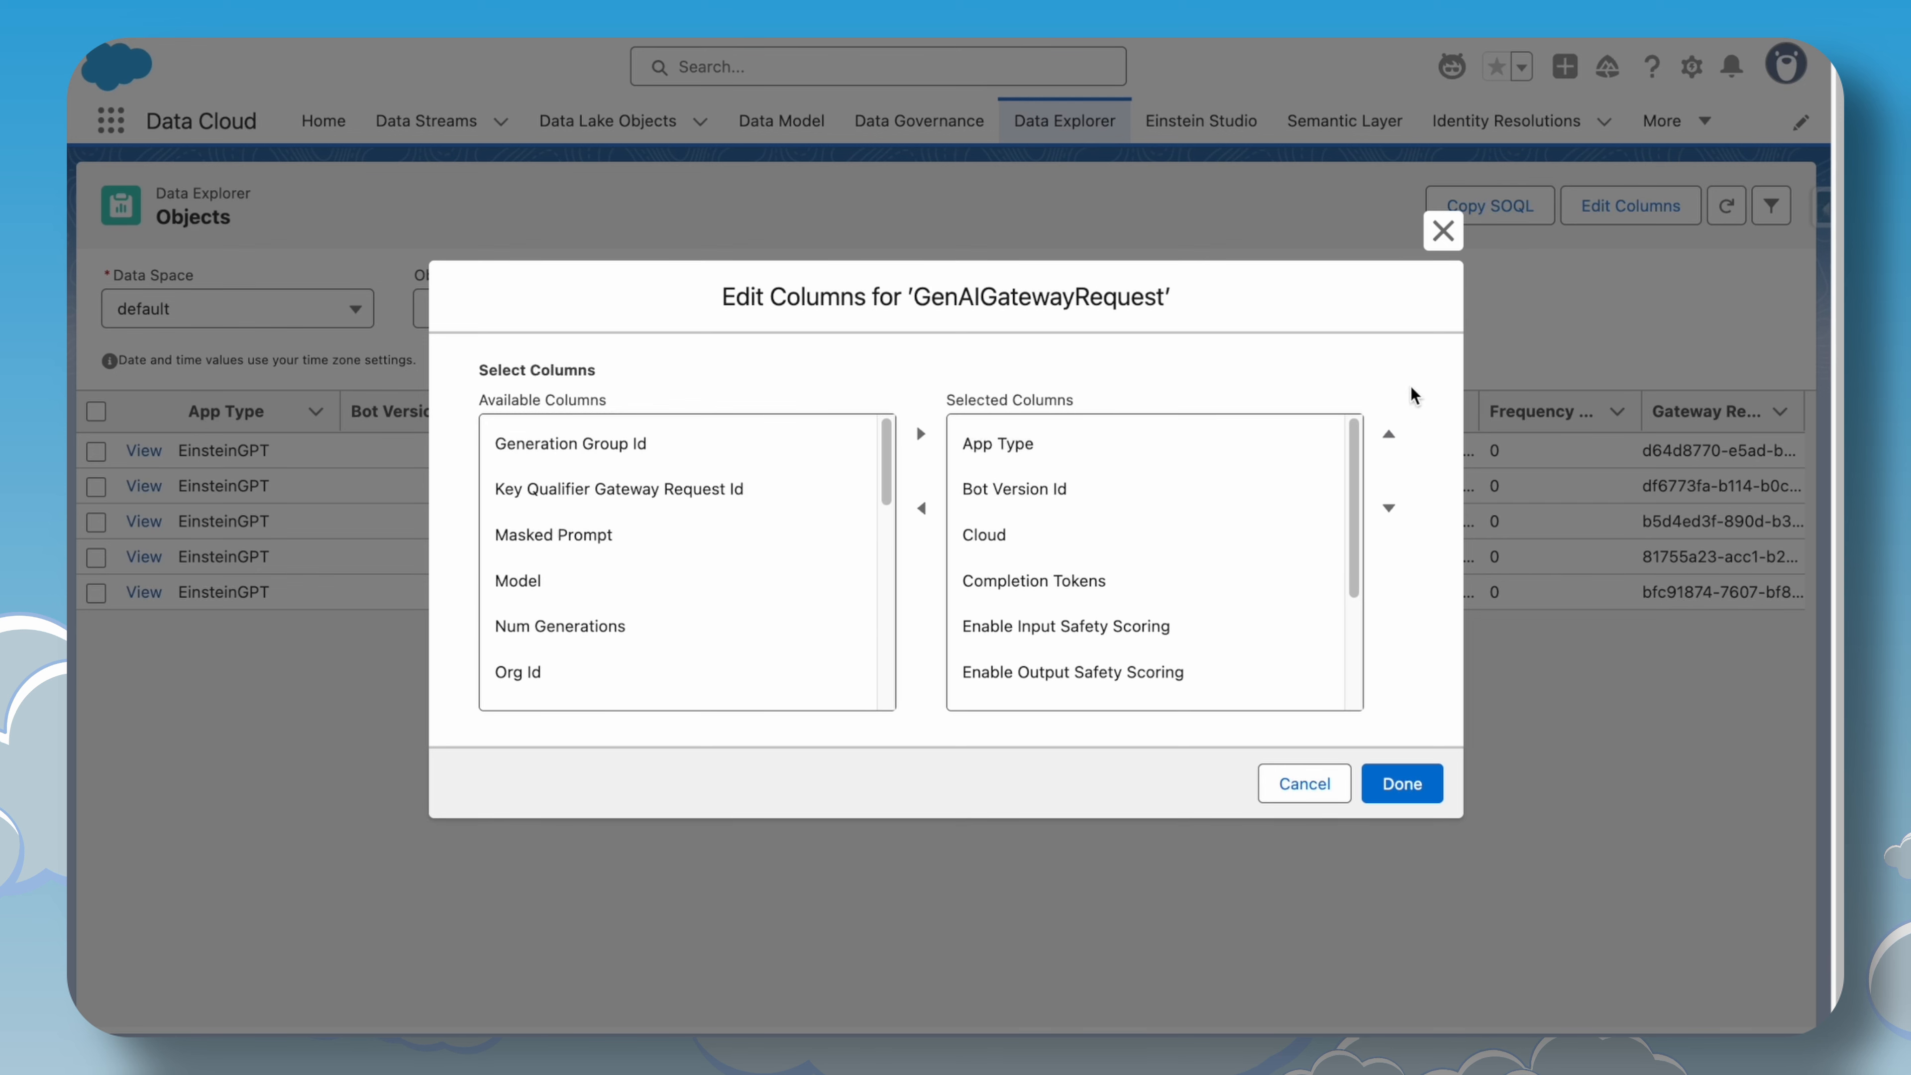
{"action": "left_click", "coordinate": [1444, 241]}
Copy the SOQL query for the GenAIGatewayRequest view to the clipboard.
{"action": "left_click", "coordinate": [1484, 204]}
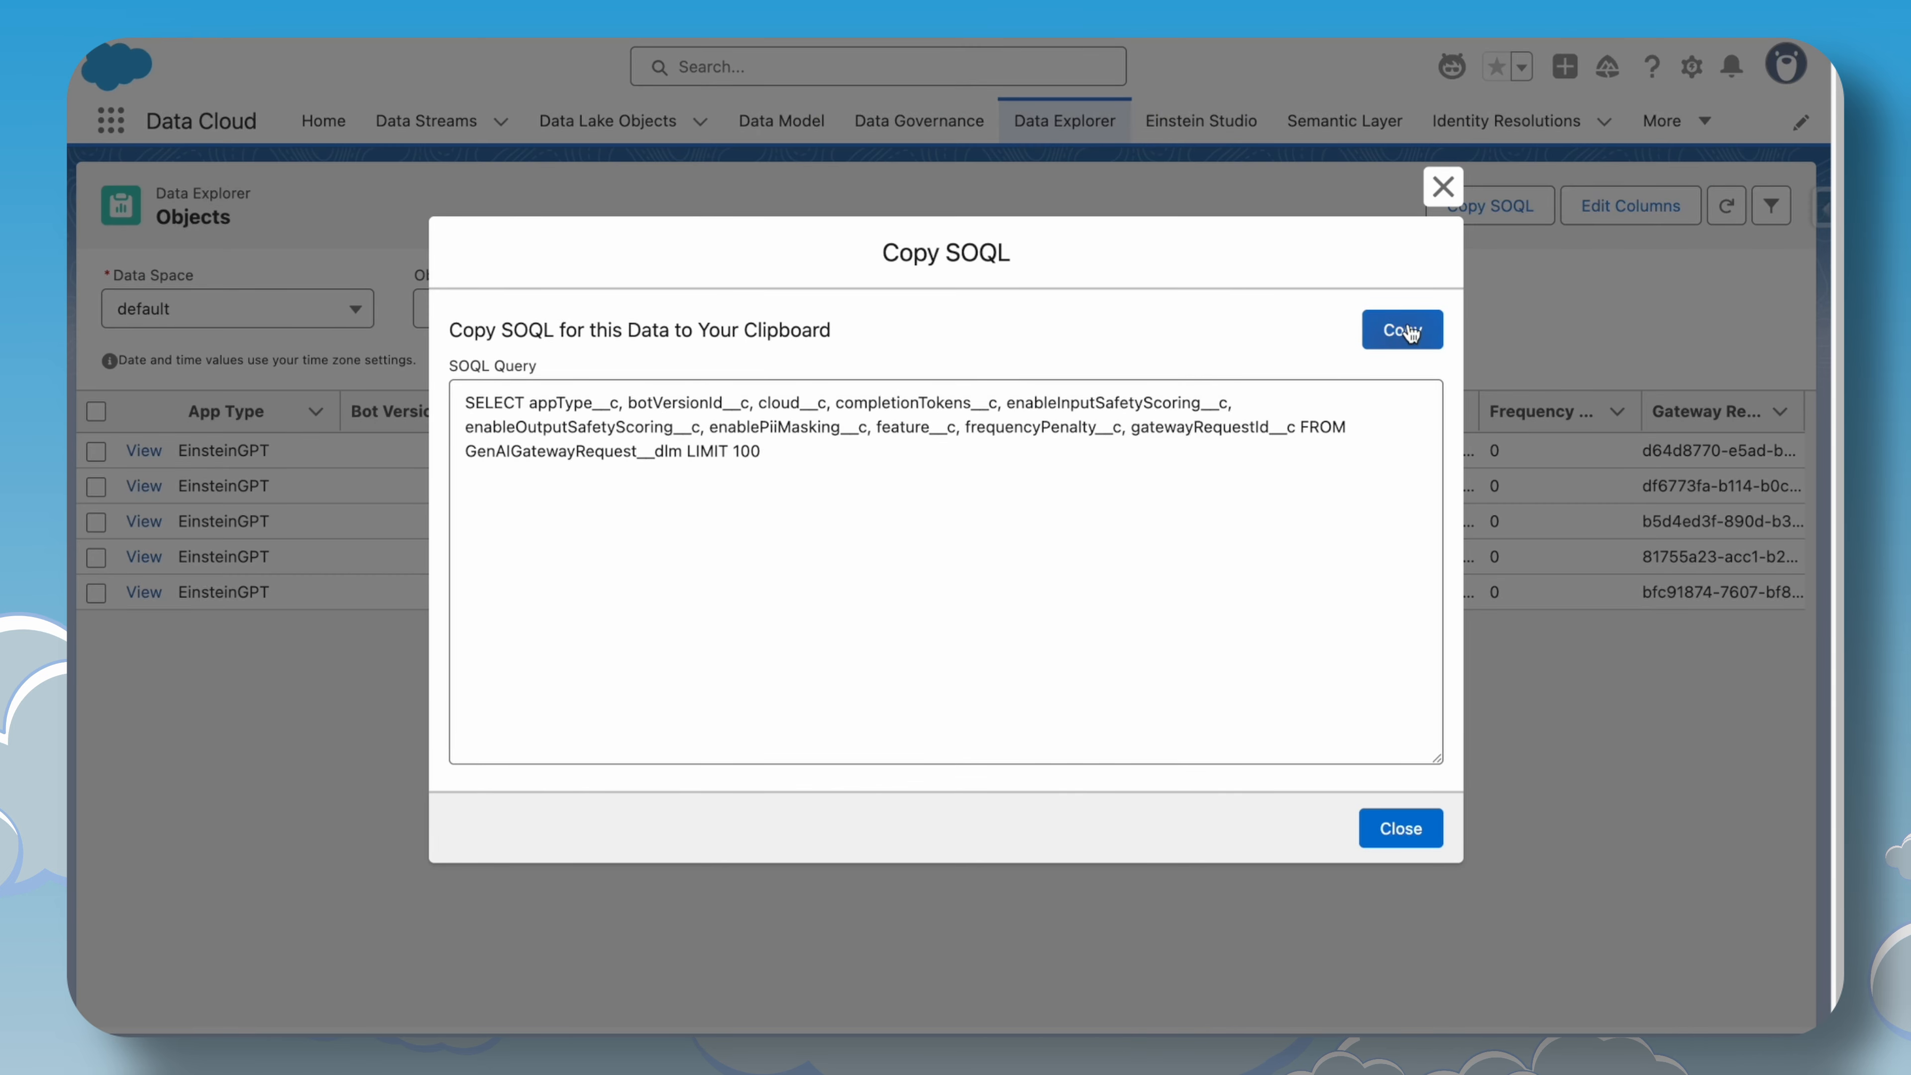
{"action": "left_click", "coordinate": [1410, 332]}
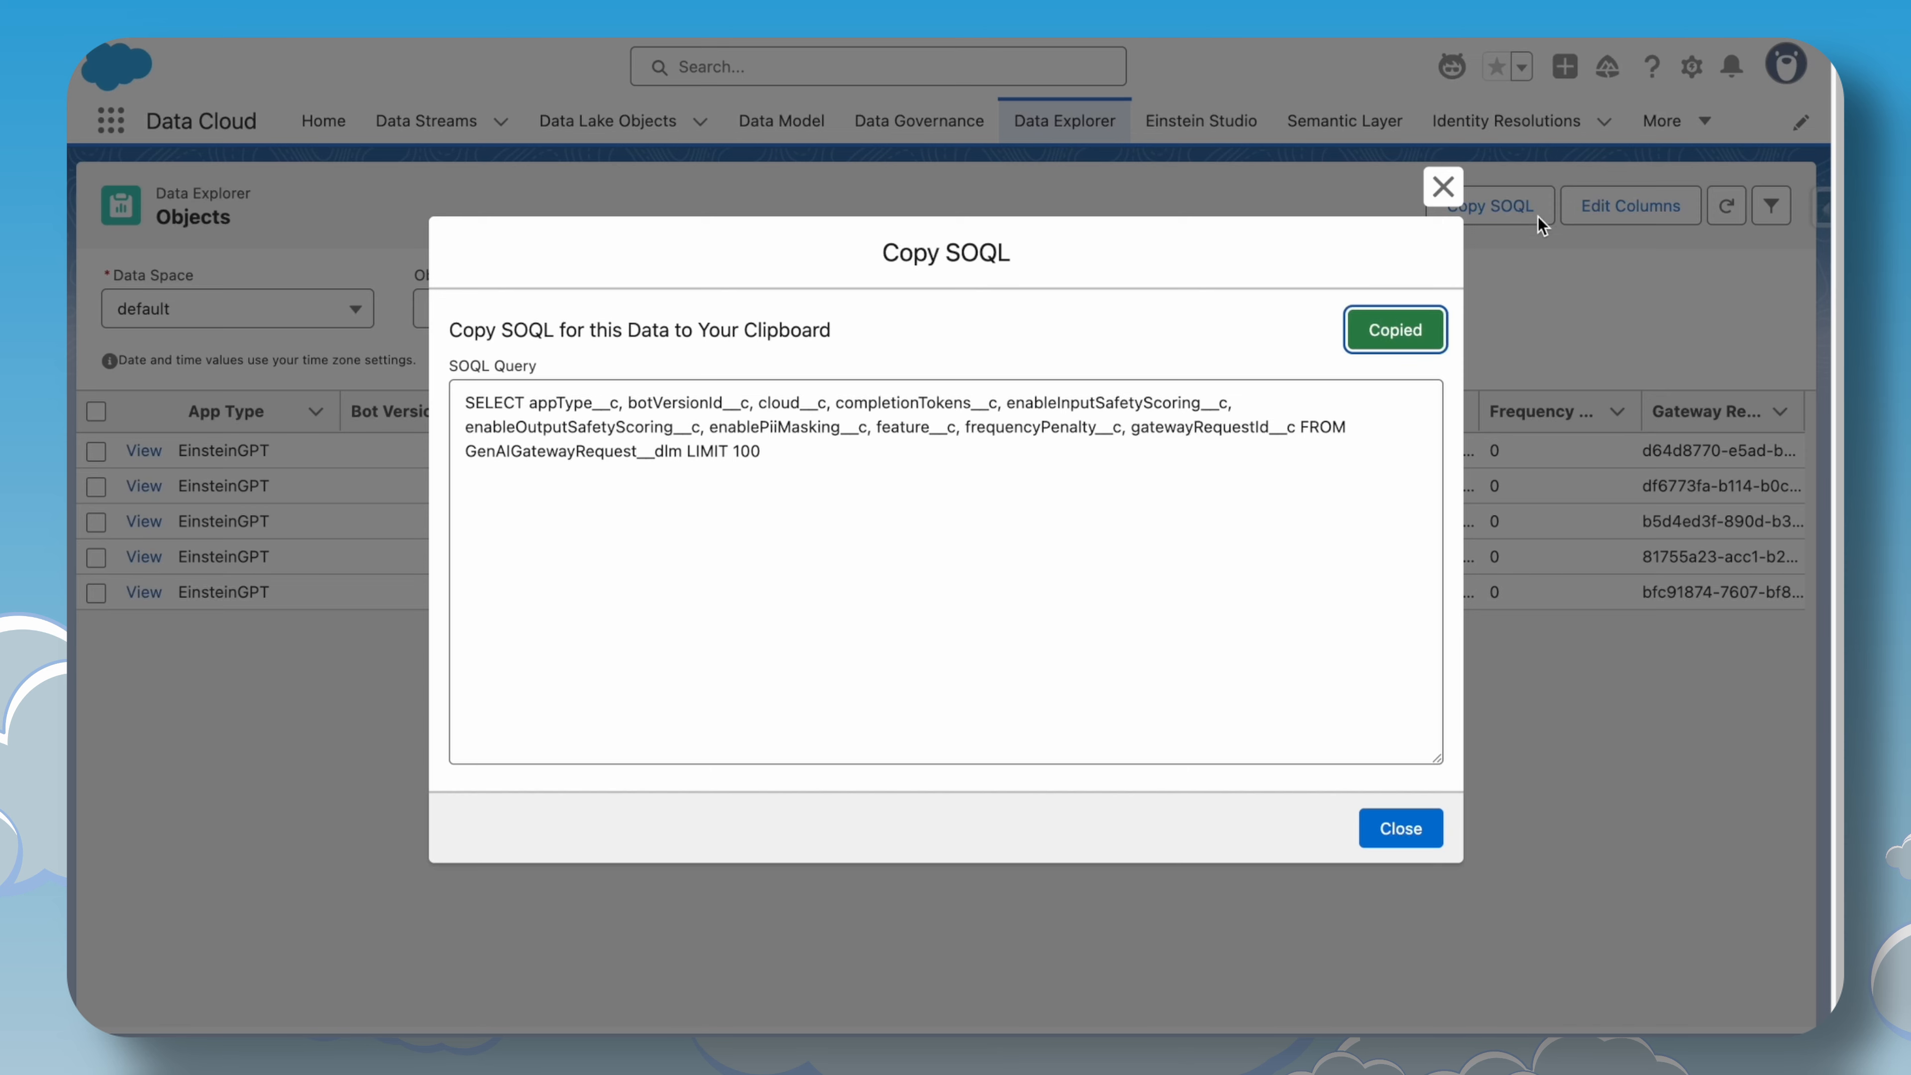
{"action": "left_click", "coordinate": [1443, 186]}
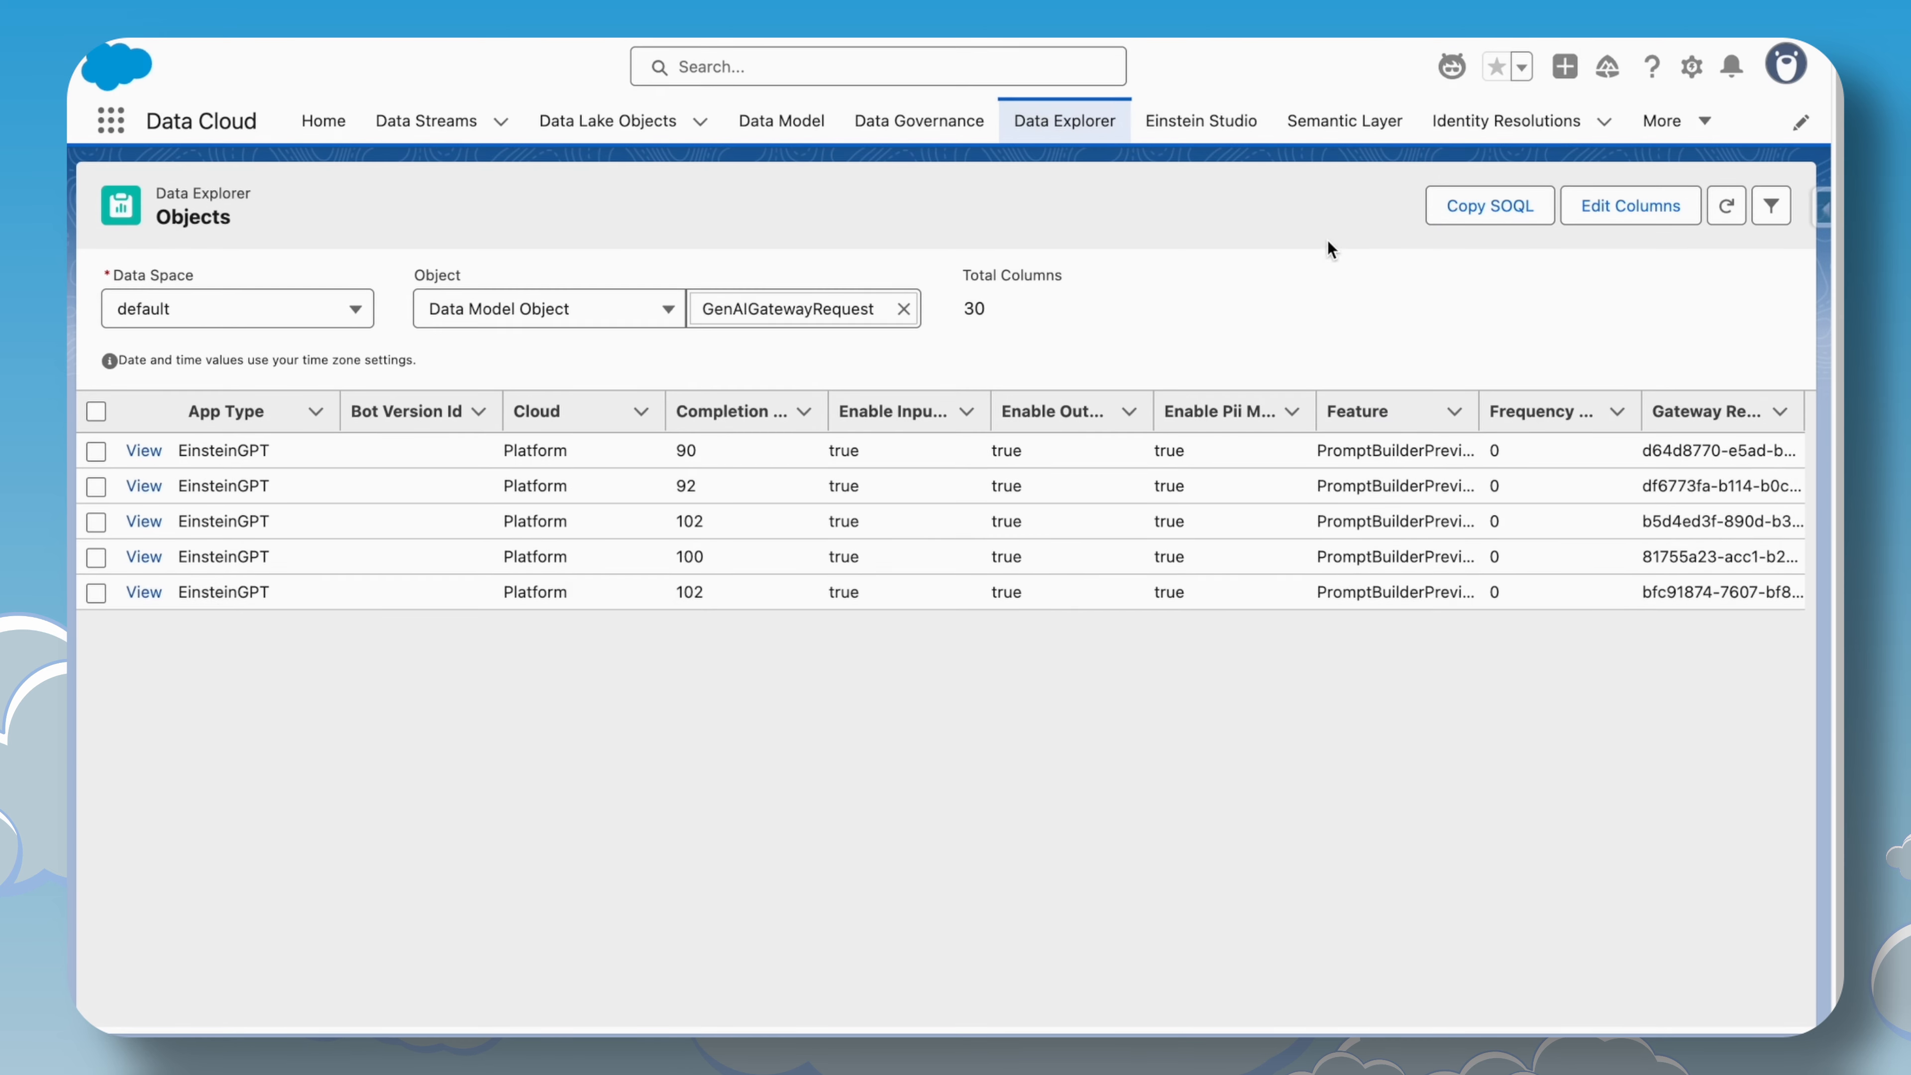
Open Salesforce Inspector Reloaded's Data Export page in a new browser tab.
{"action": "left_click", "coordinate": [1818, 213]}
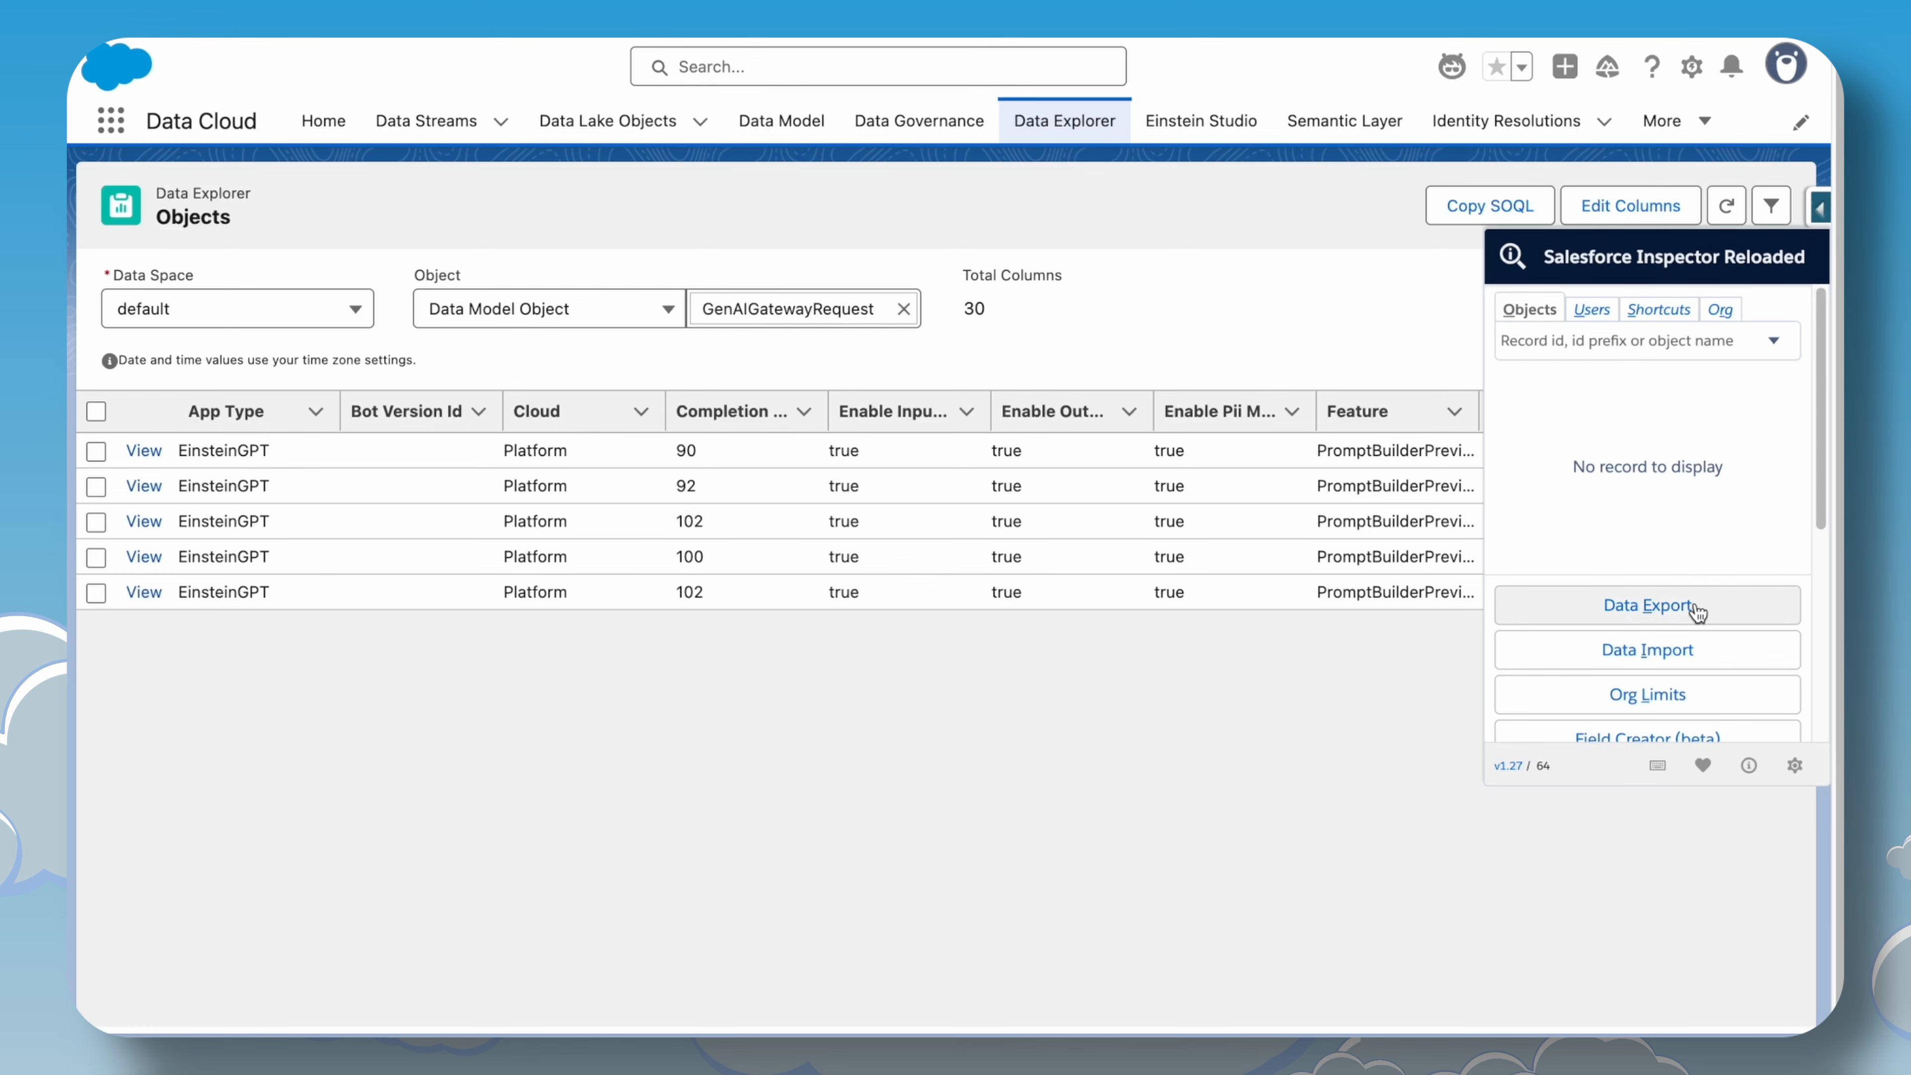
{"action": "right_click", "coordinate": [1661, 614]}
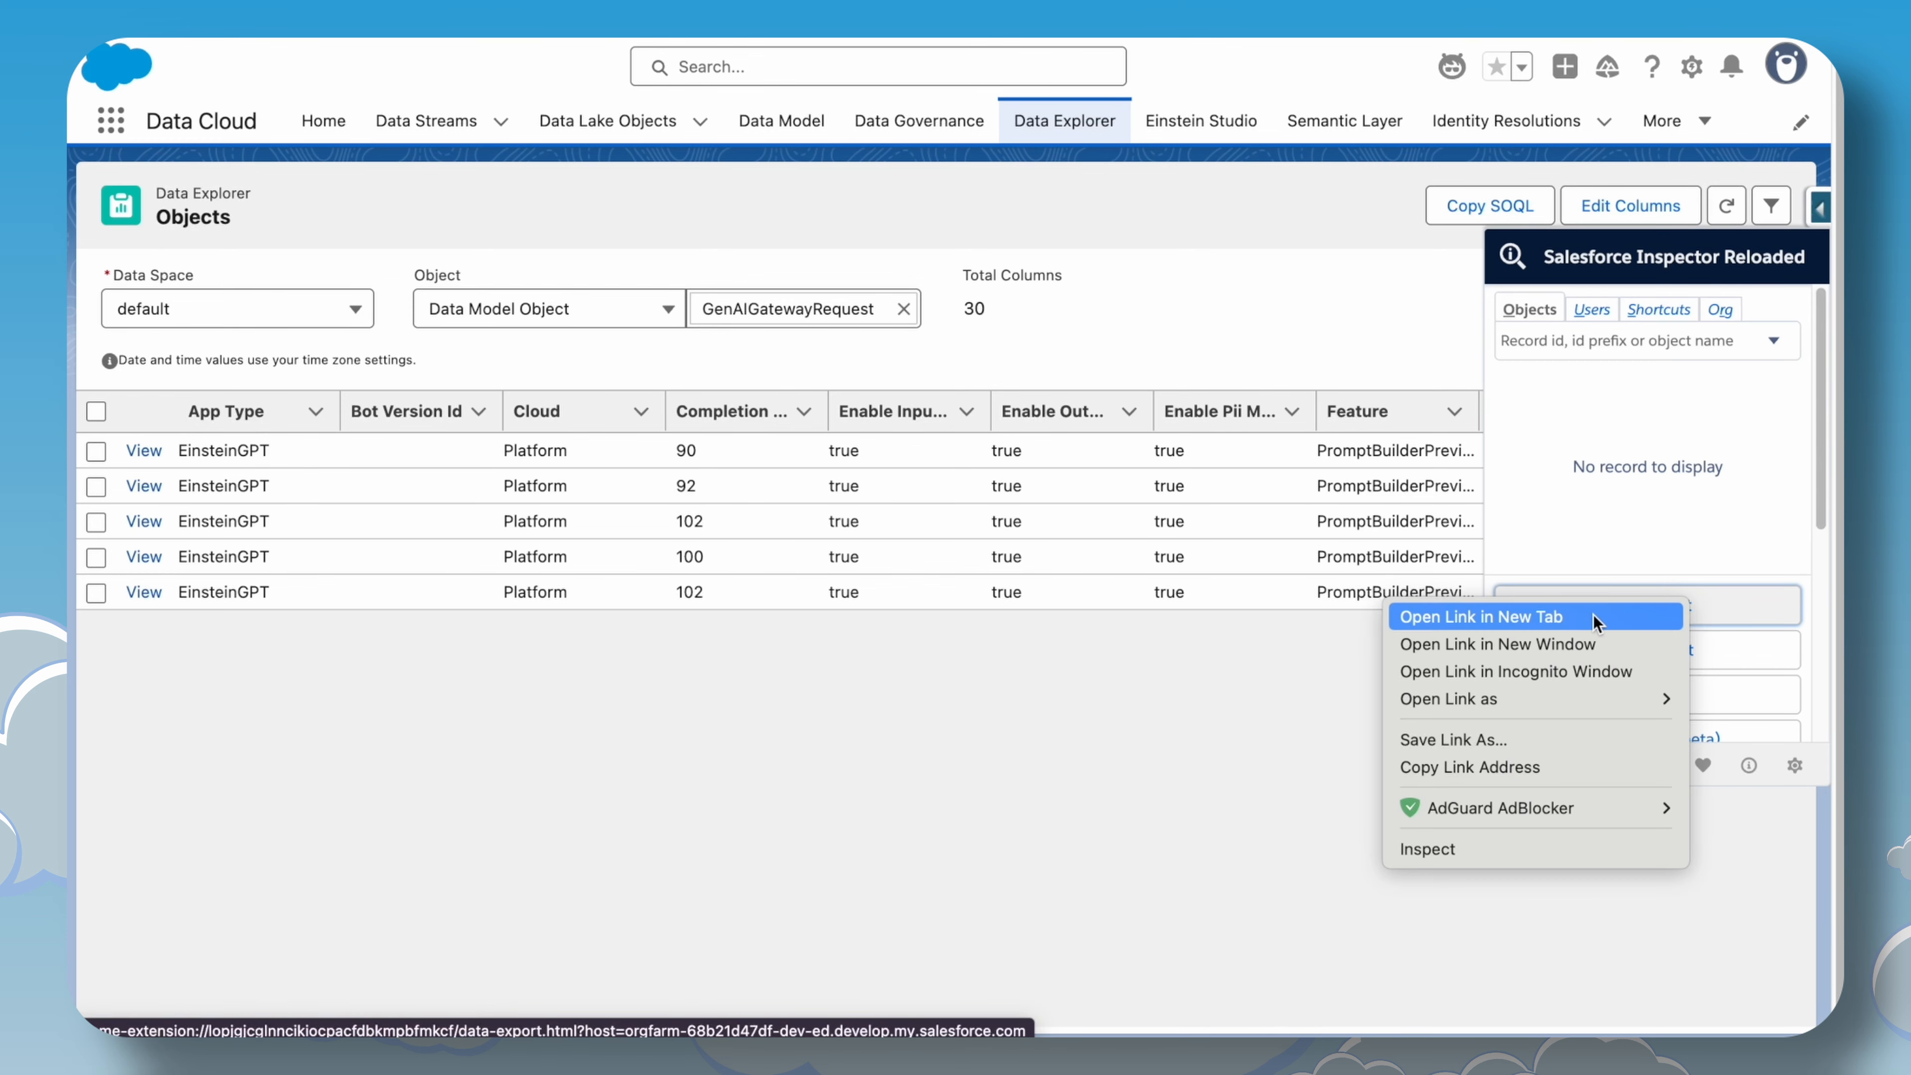
{"action": "left_click", "coordinate": [1617, 617]}
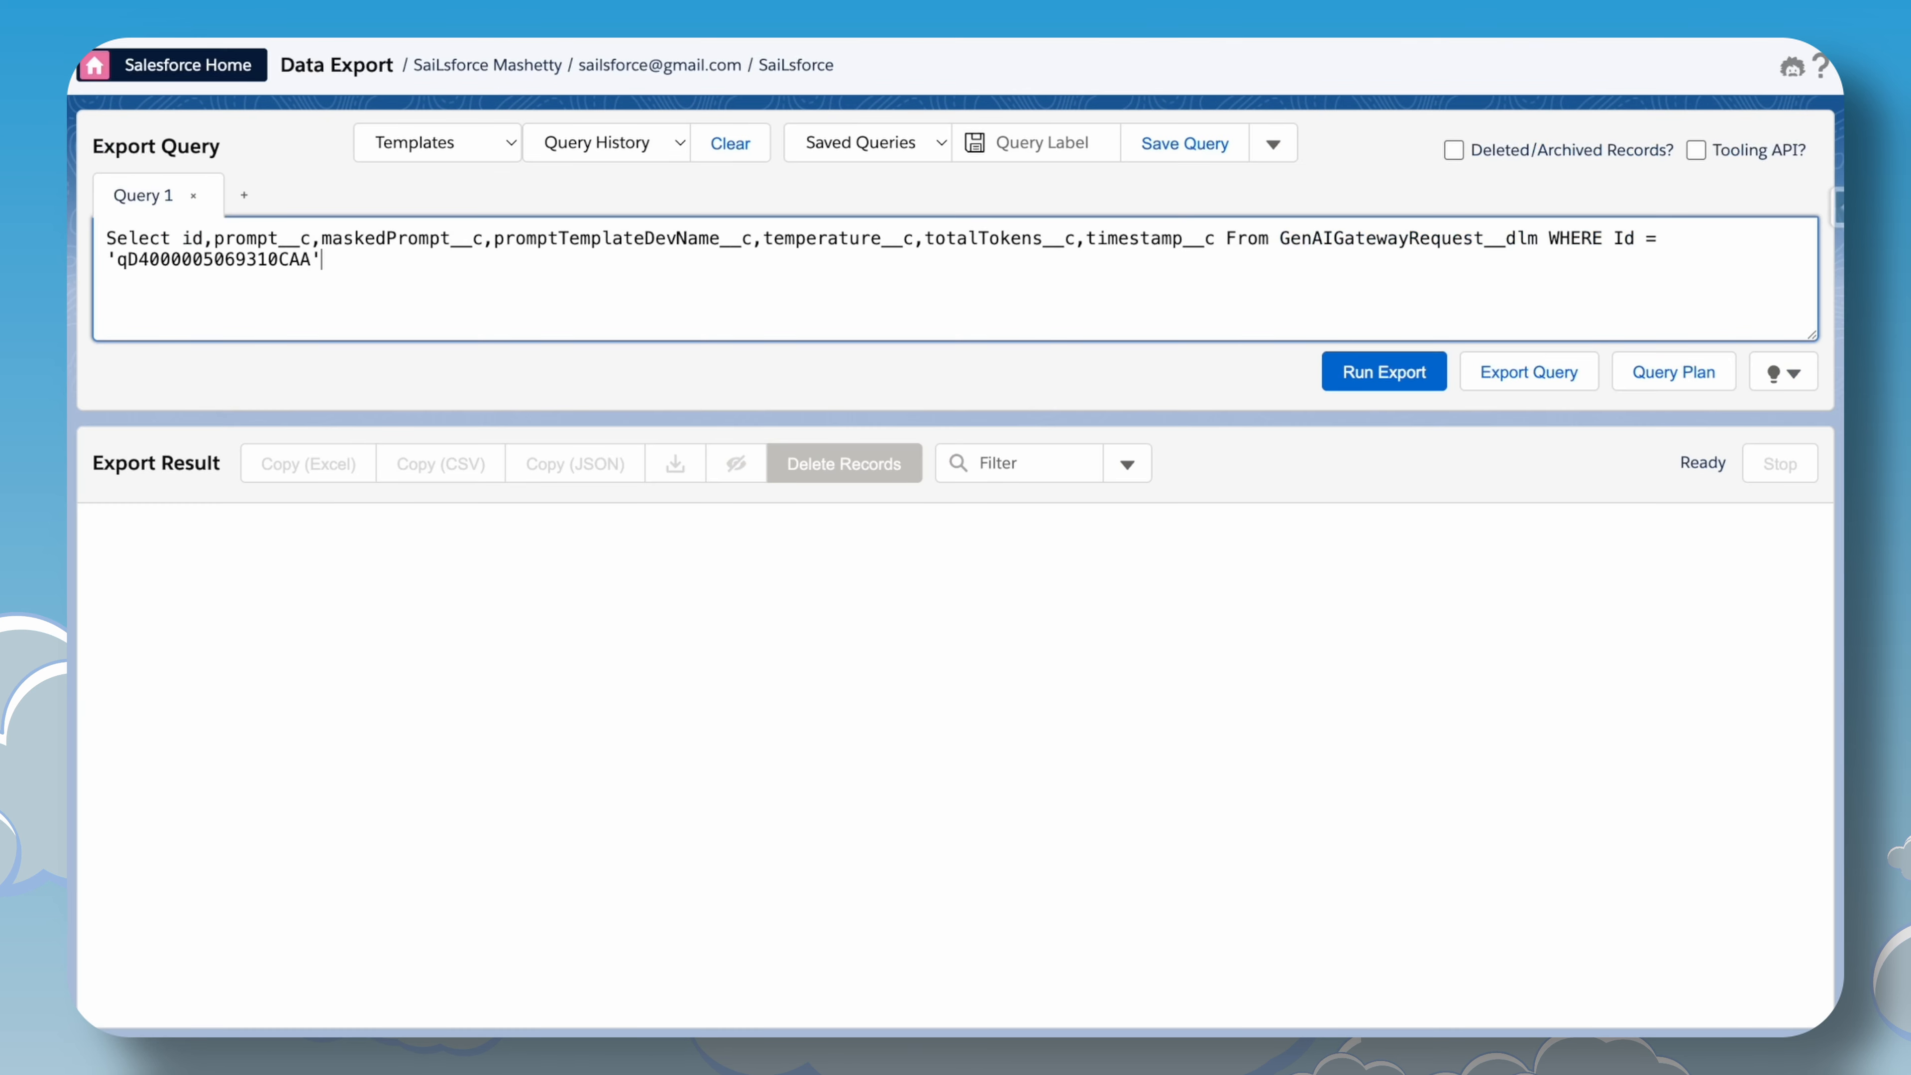
Replace the export query with the copied GenAIGatewayRequest SOQL and run the export.
{"action": "left_click", "coordinate": [632, 289]}
{"action": "key", "text": "ctrl+a"}
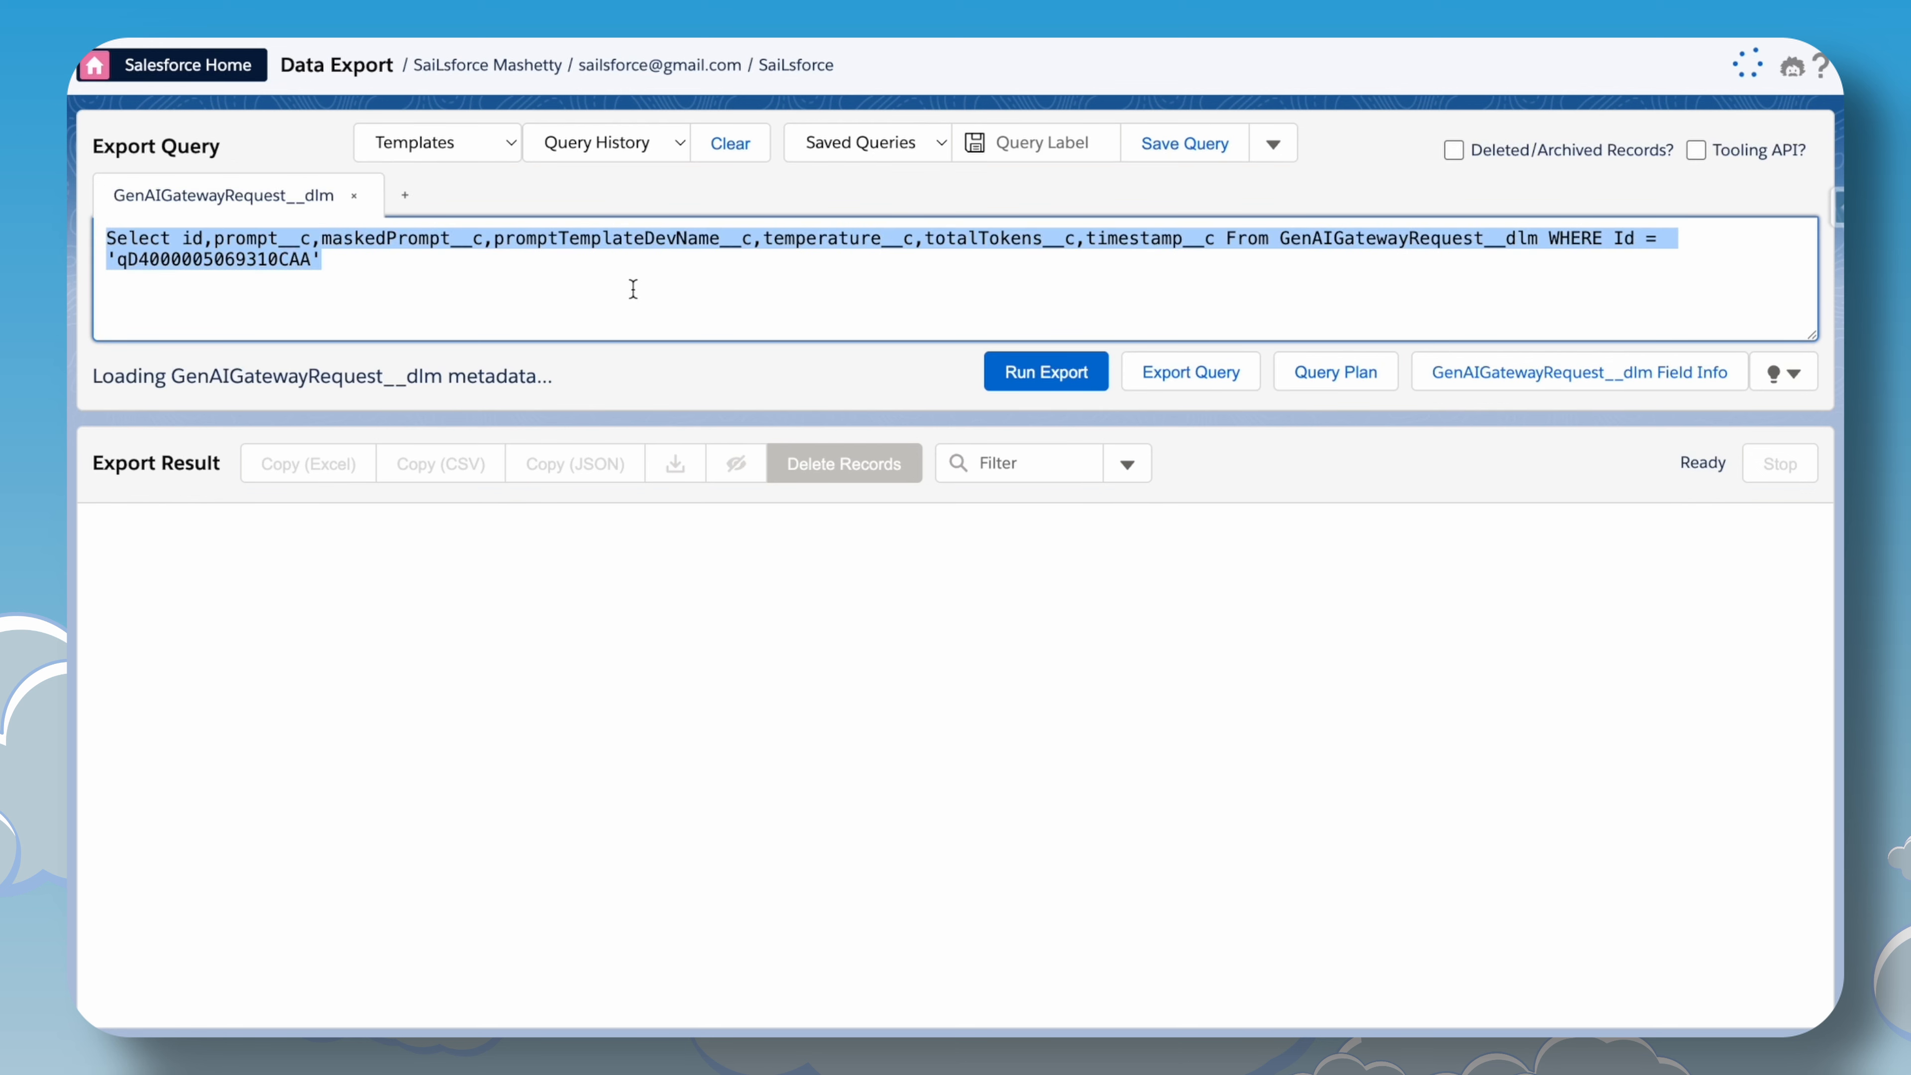
{"action": "key", "text": "ctrl+v"}
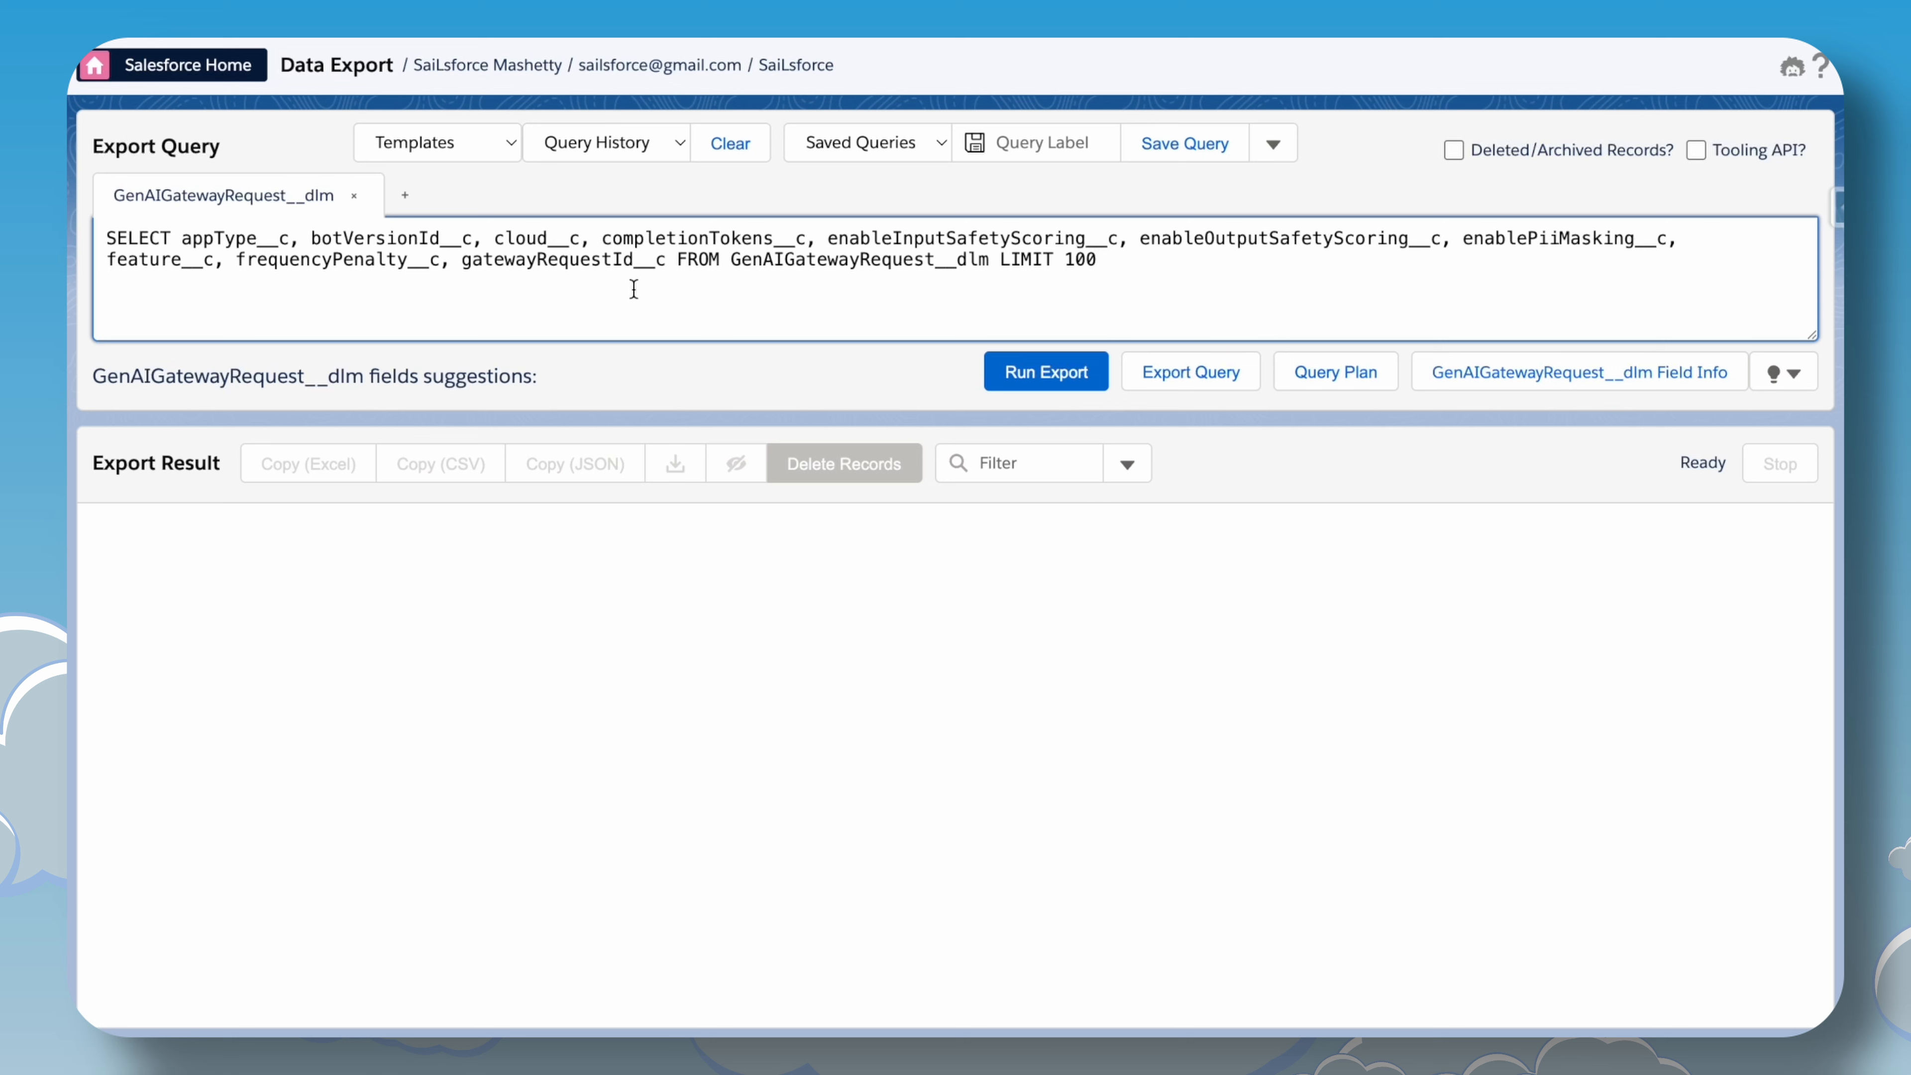
{"action": "left_click", "coordinate": [1031, 372]}
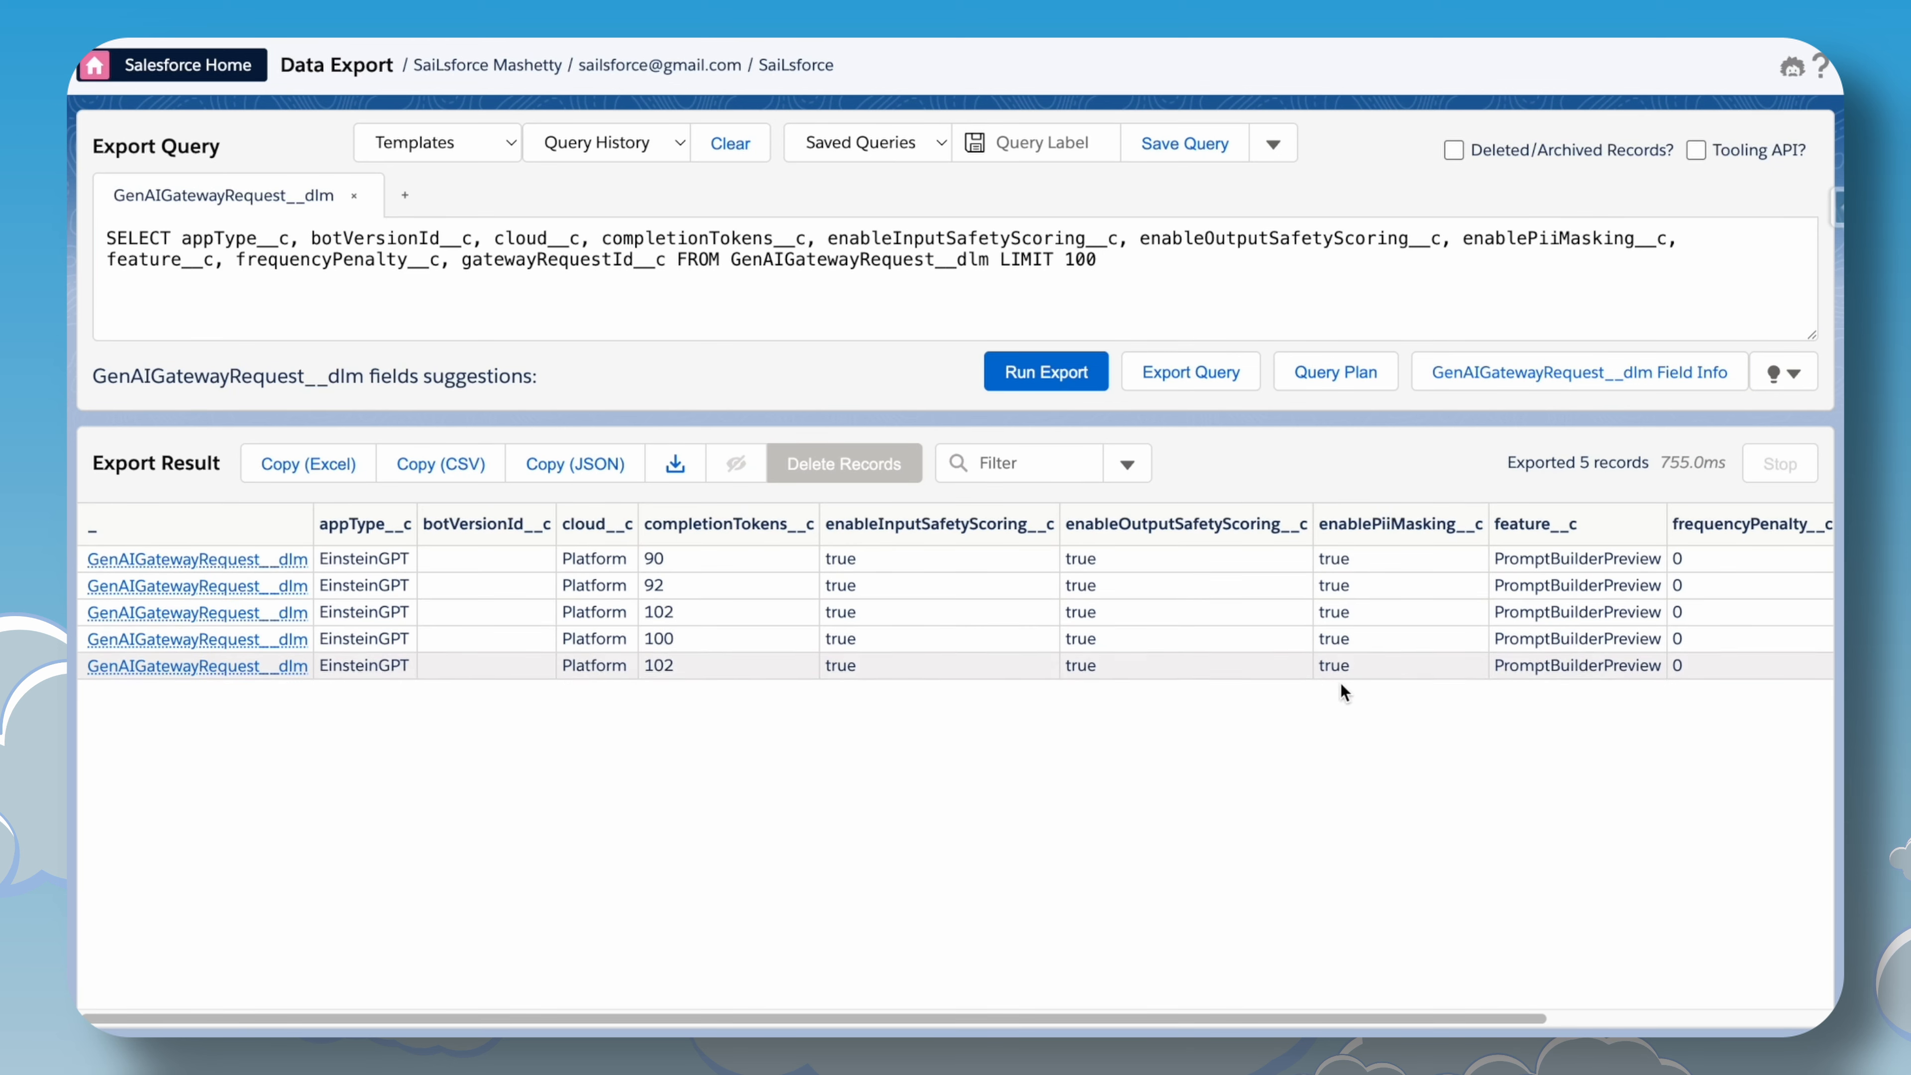
{"action": "left_click_drag", "start_coordinate": [1236, 1020], "coordinate": [1655, 983]}
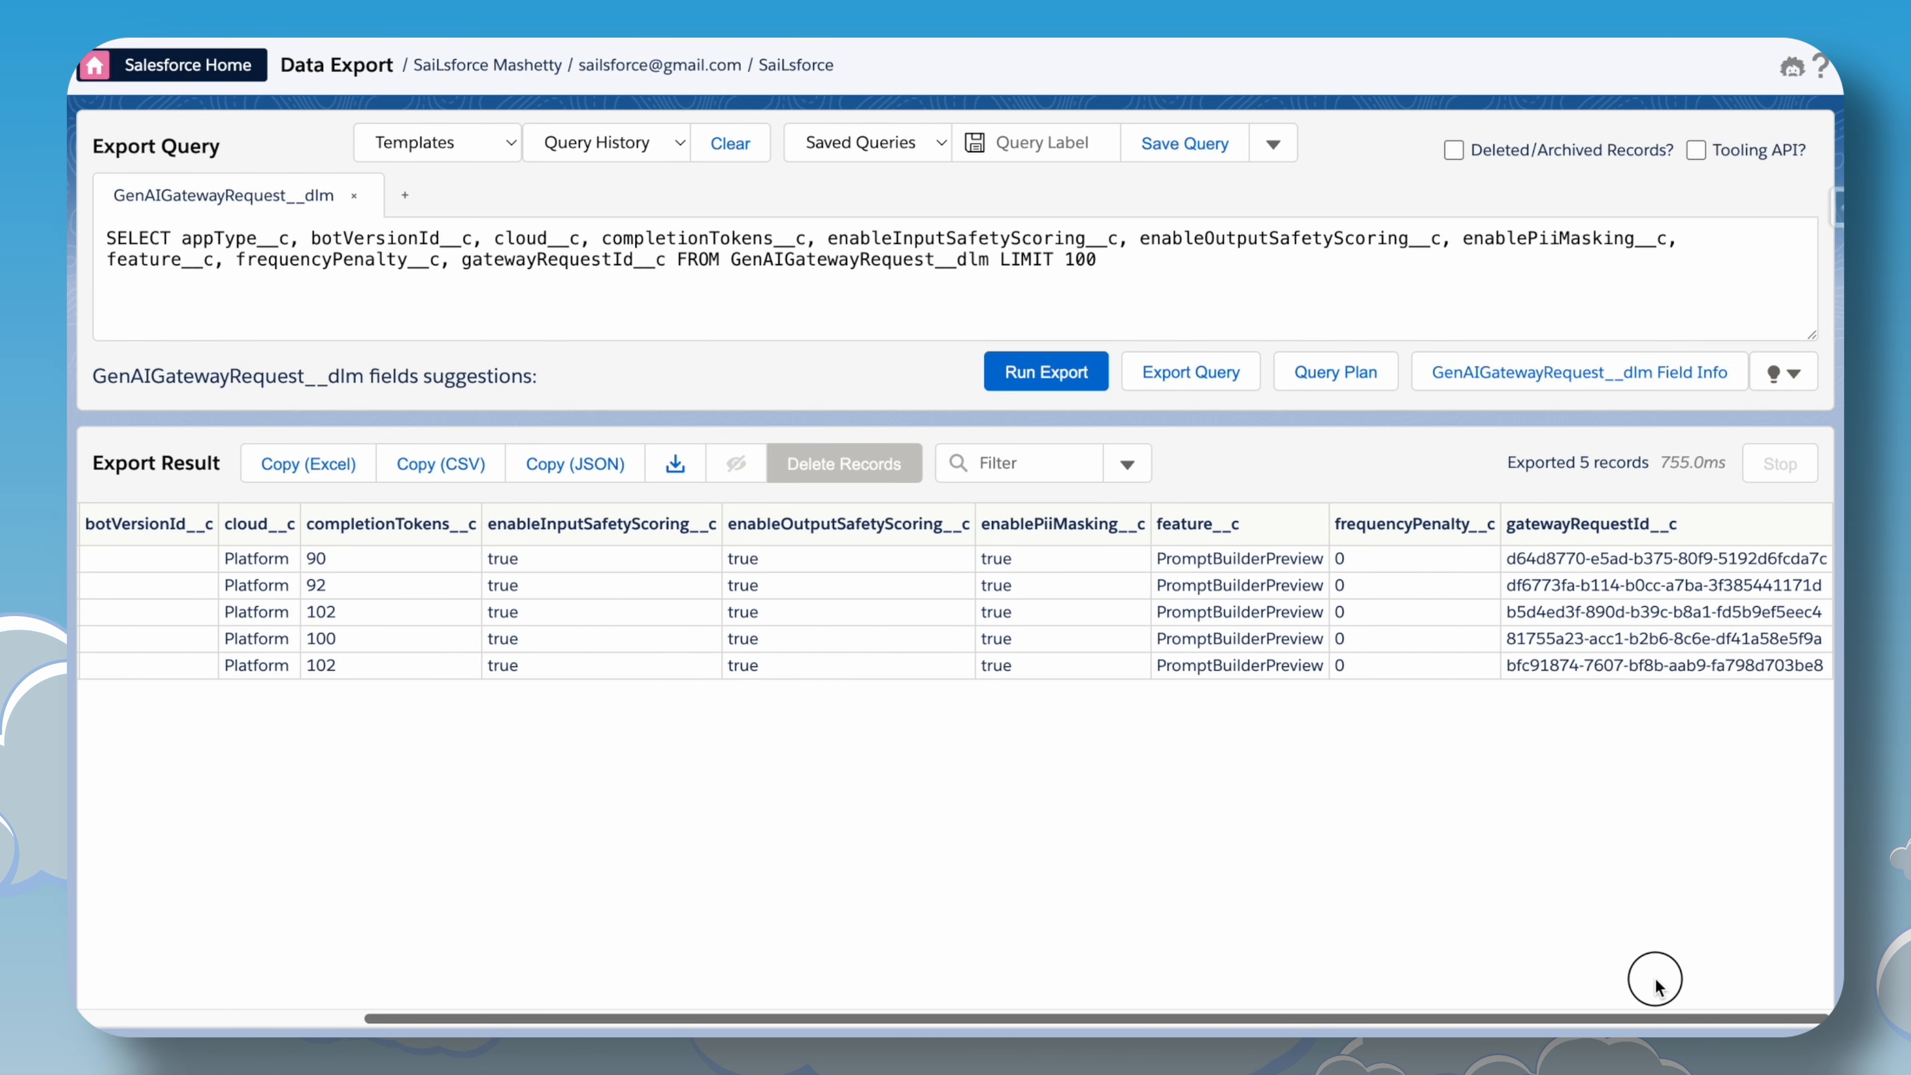
{"action": "left_click_drag", "start_coordinate": [1527, 1013], "coordinate": [1101, 1017]}
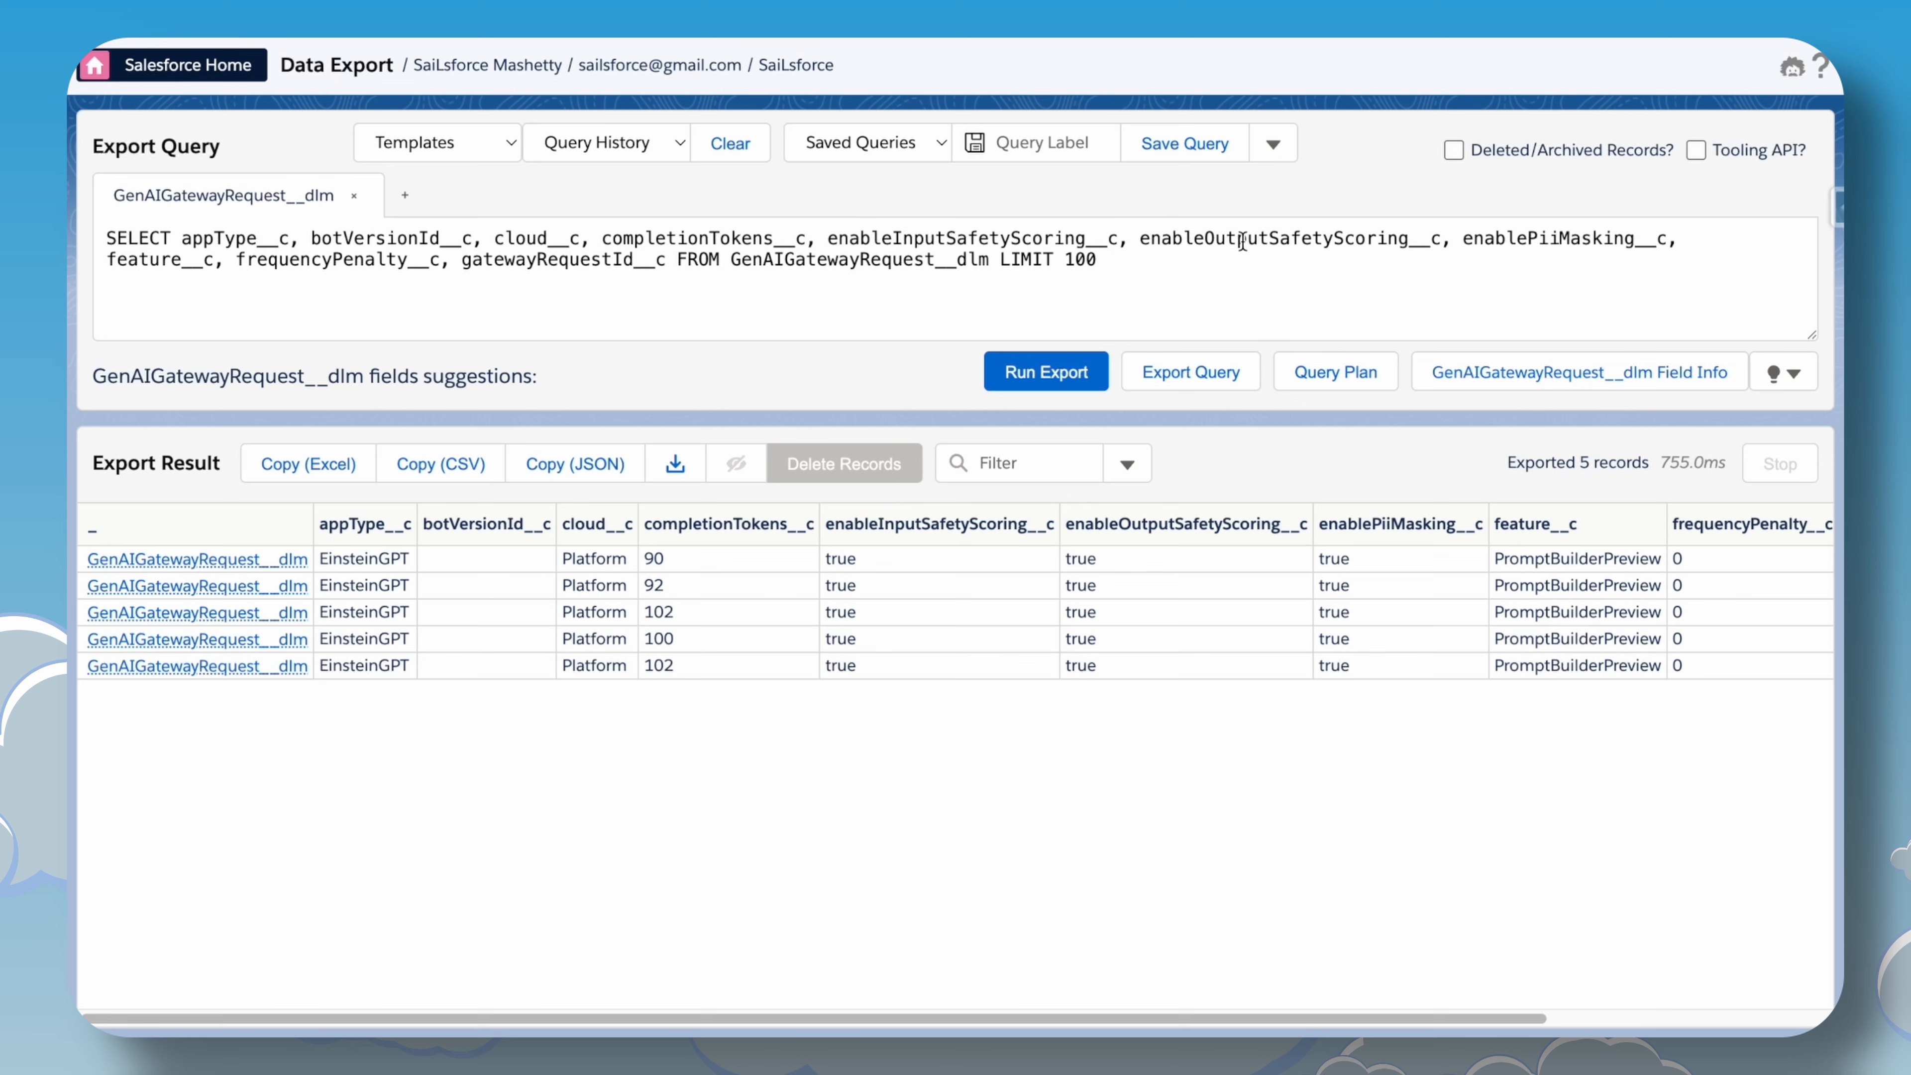
Add the prompt__c and maskedPrompt__c fields after botVersionId__c in the query and rerun the export.
{"action": "left_click", "coordinate": [1679, 245]}
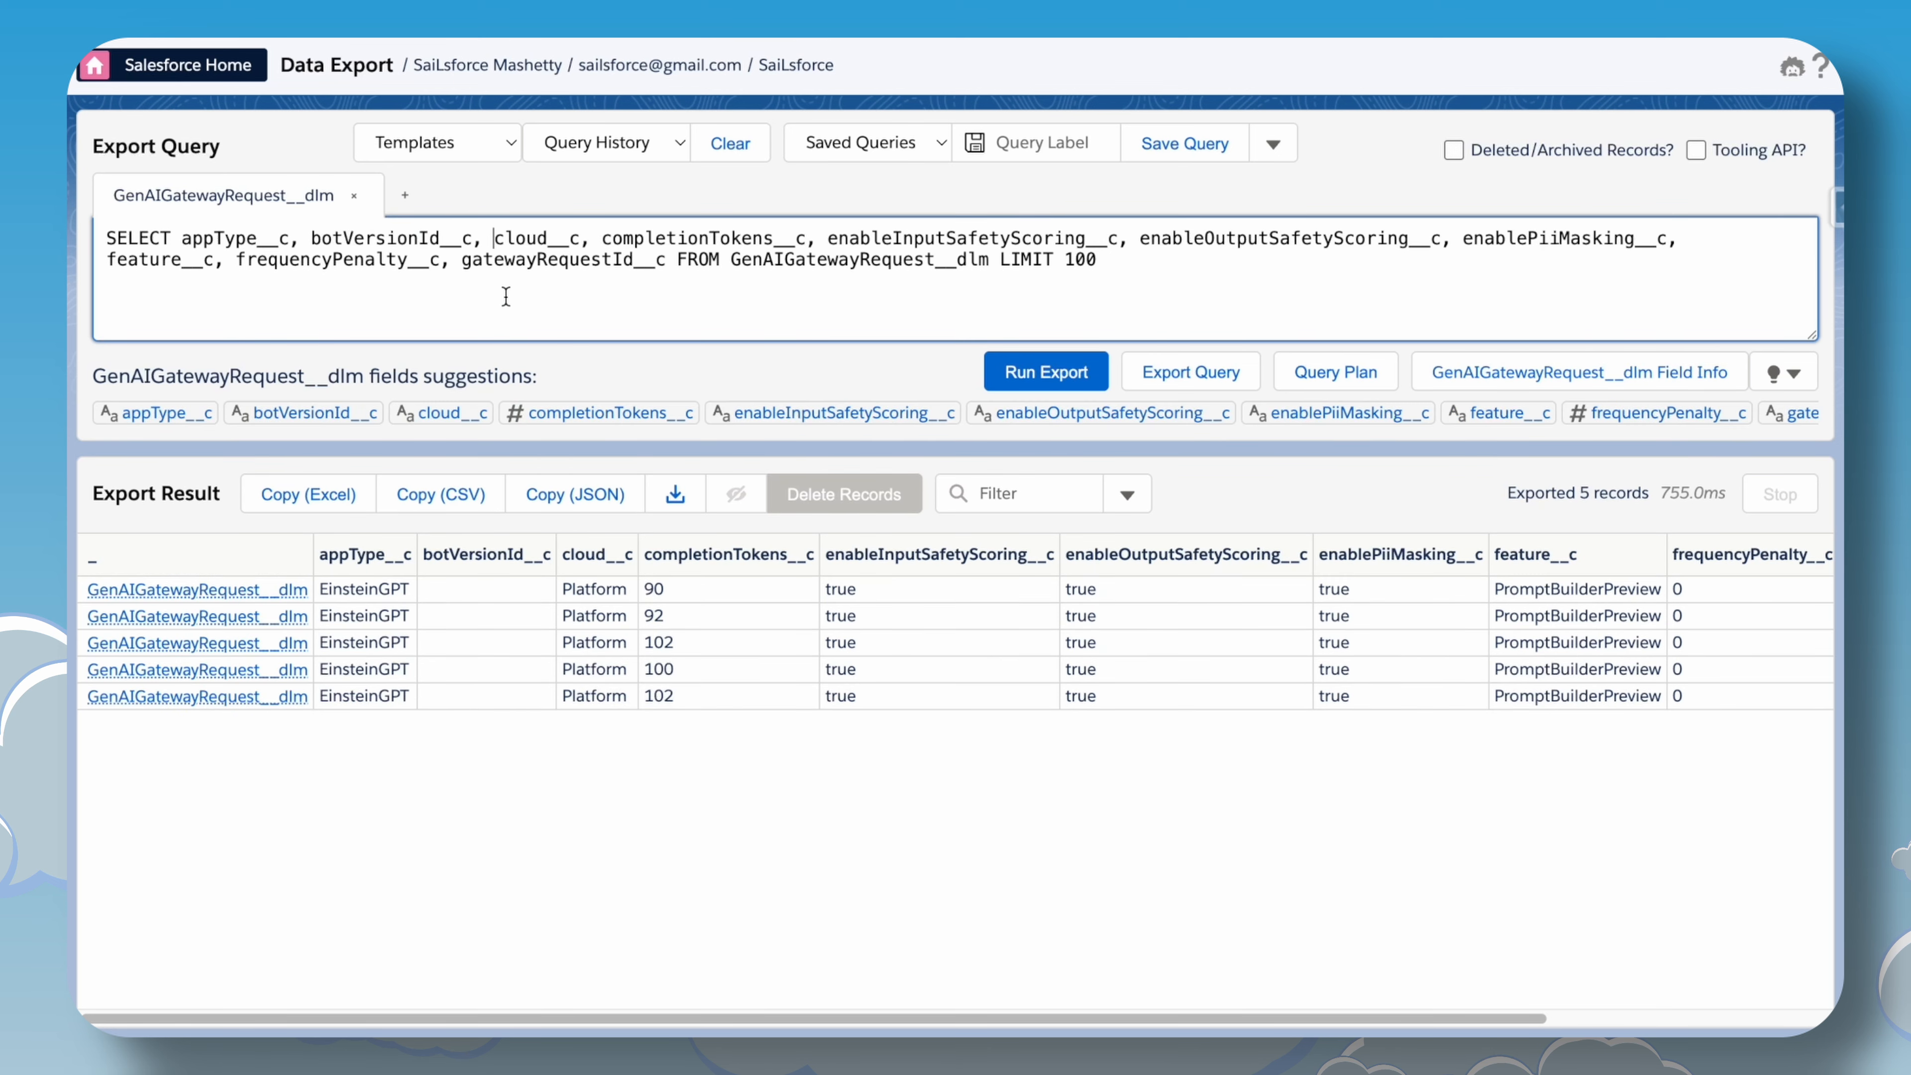
{"action": "type", "text": "promp"}
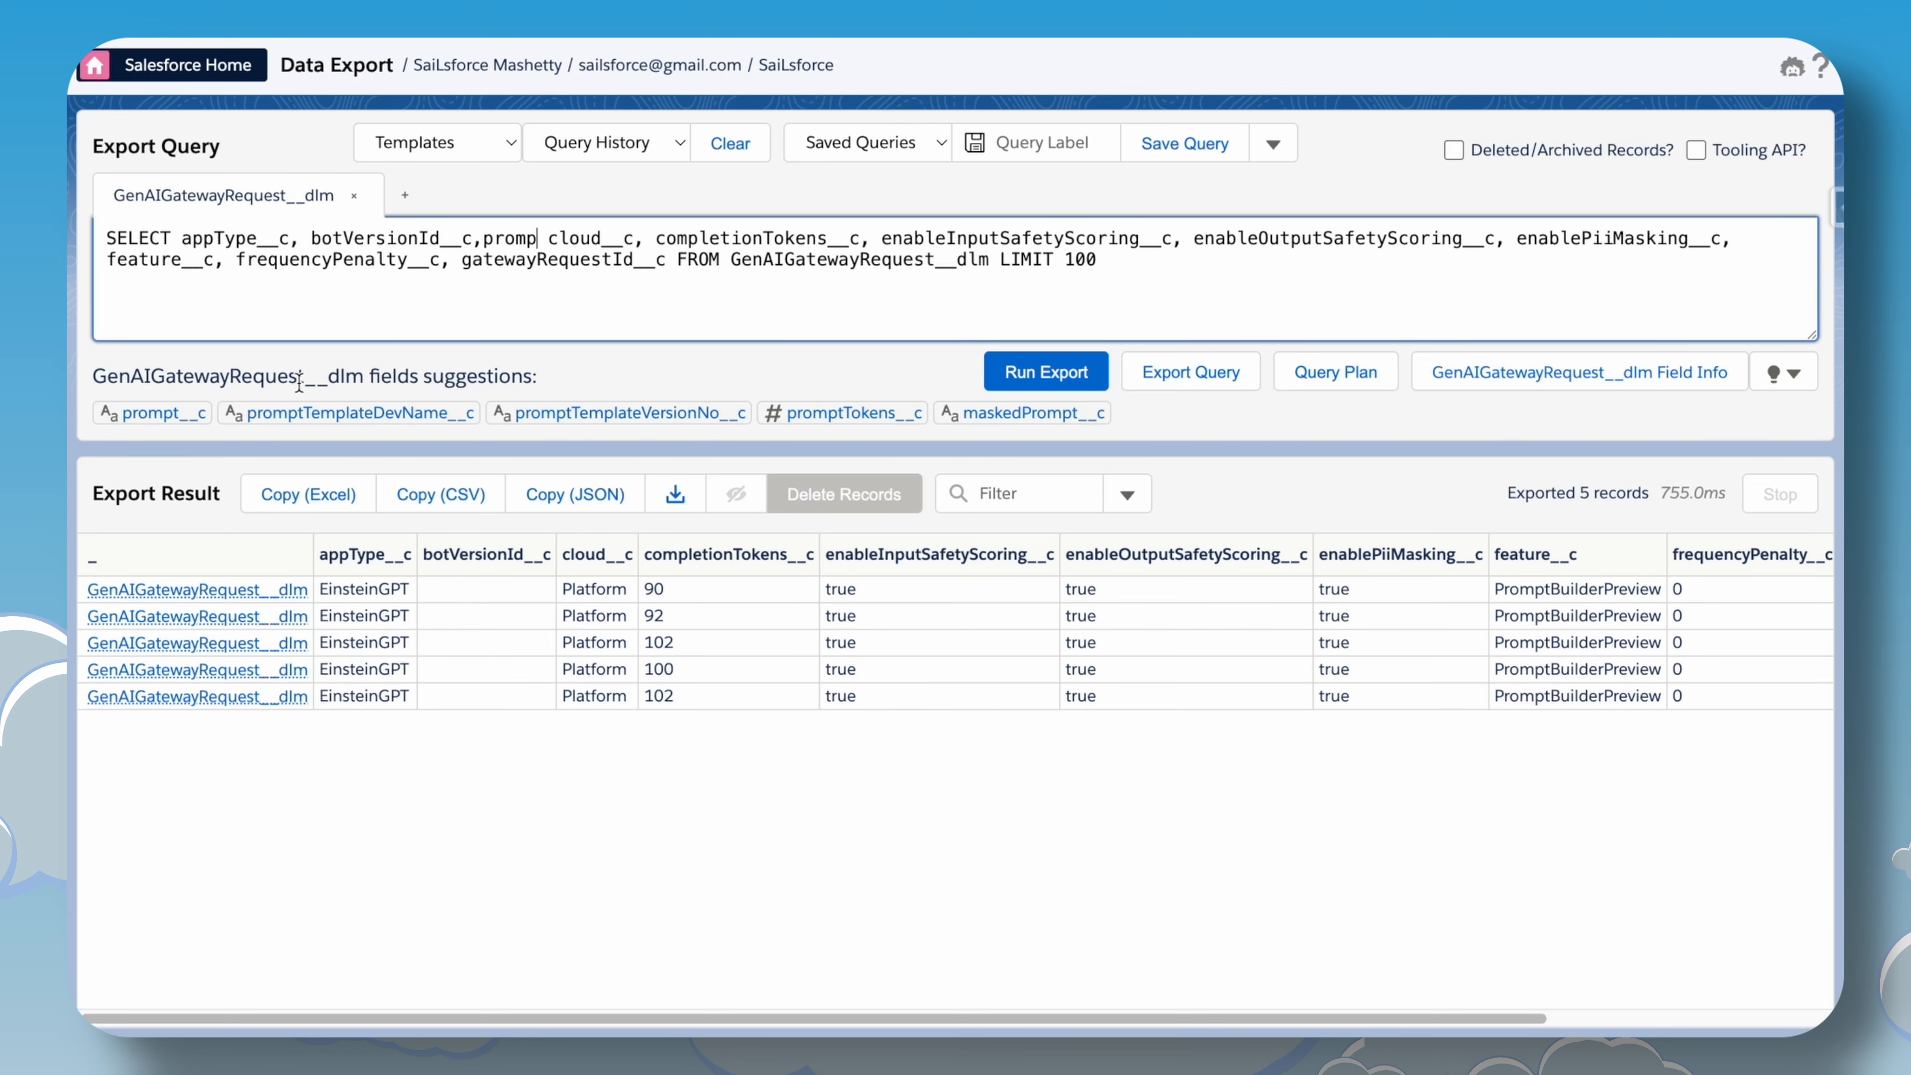
{"action": "left_click", "coordinate": [197, 414]}
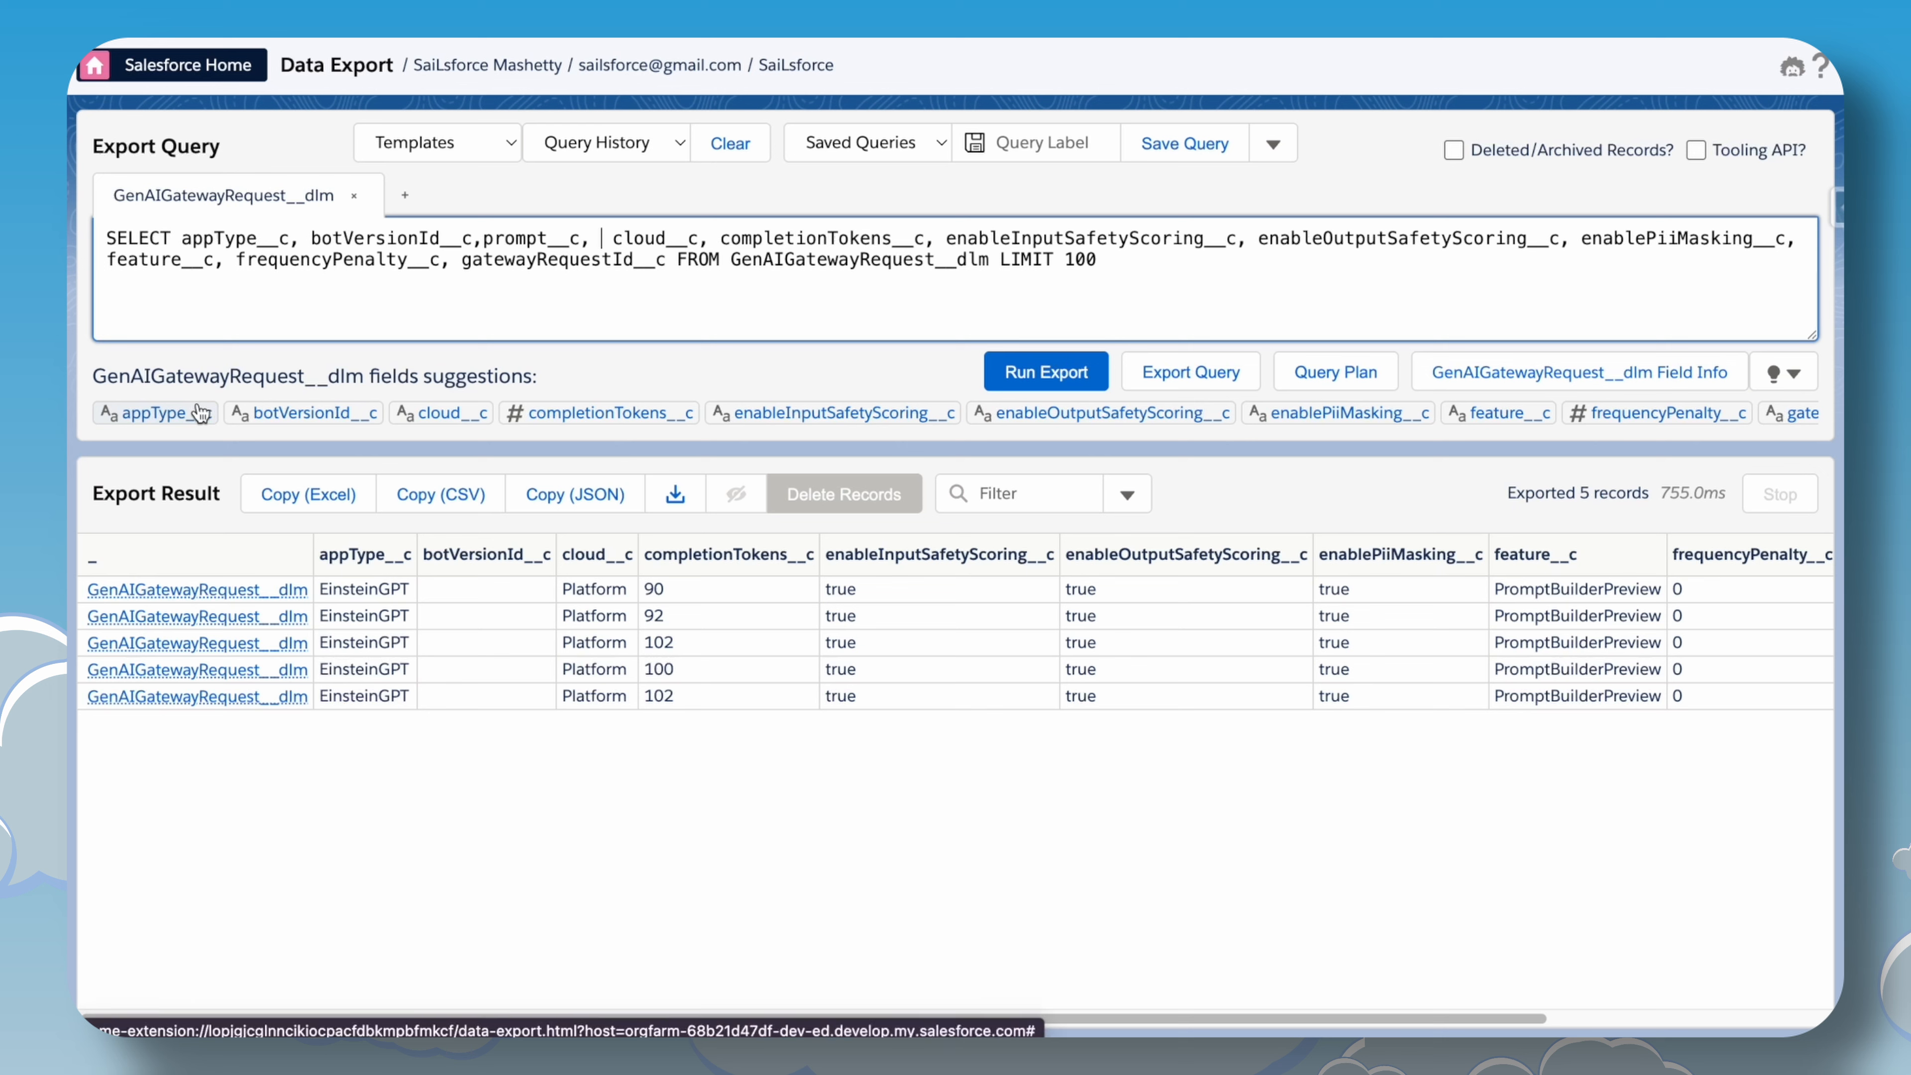
{"action": "type", "text": "ma"}
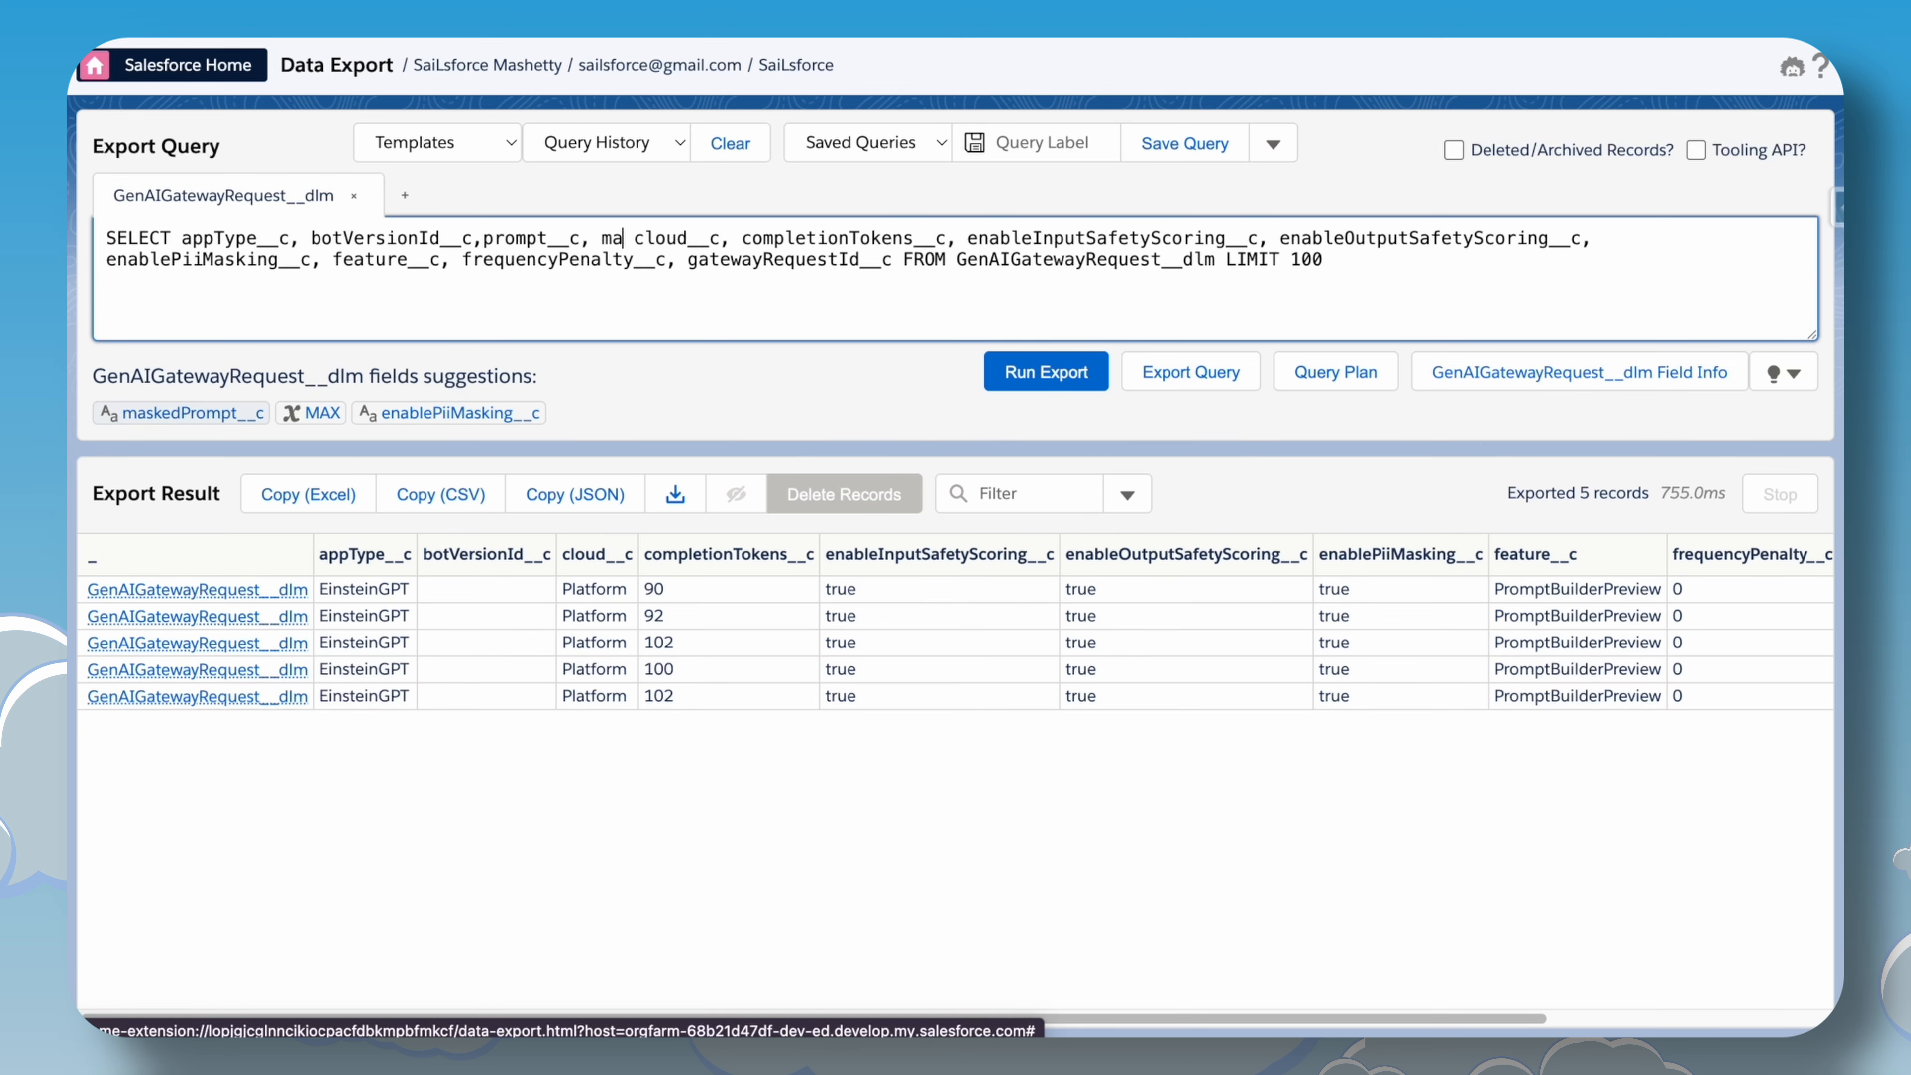
{"action": "left_click", "coordinate": [169, 420]}
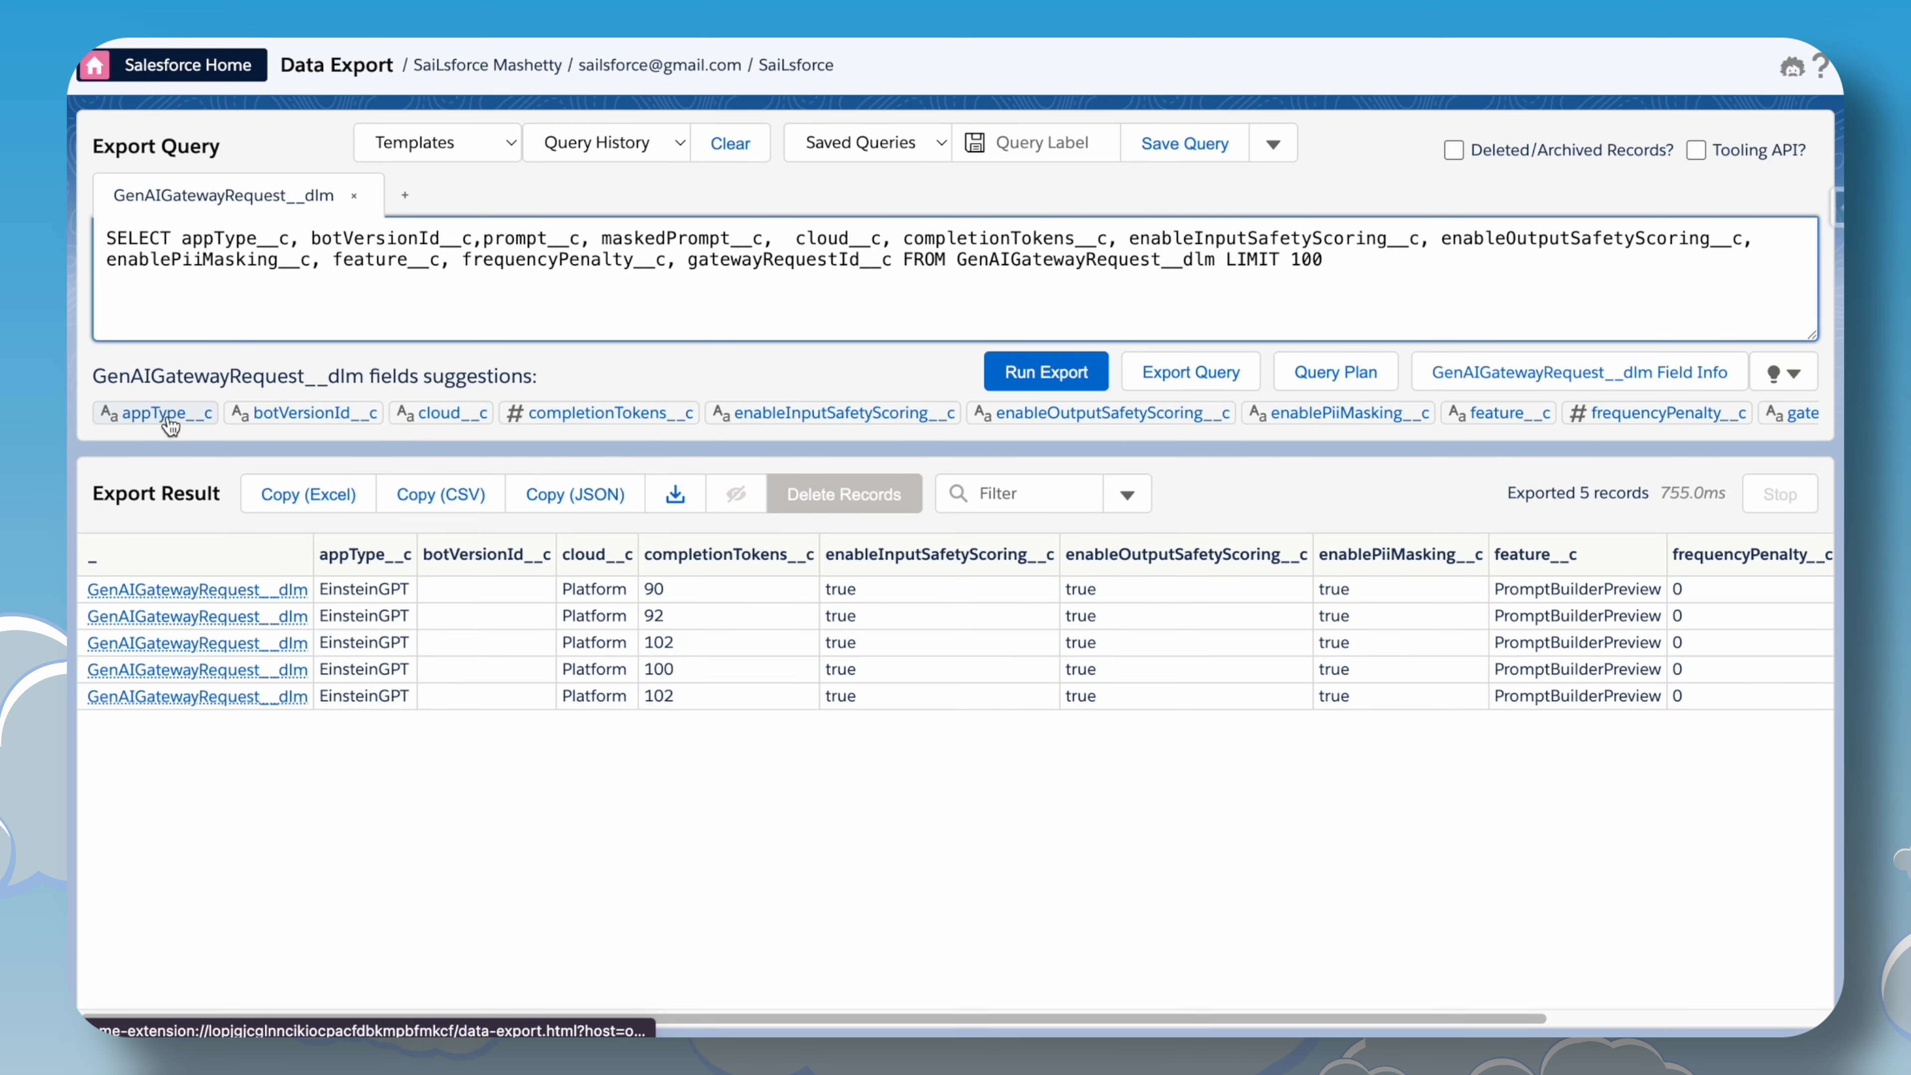
{"action": "key", "text": "BackSpace"}
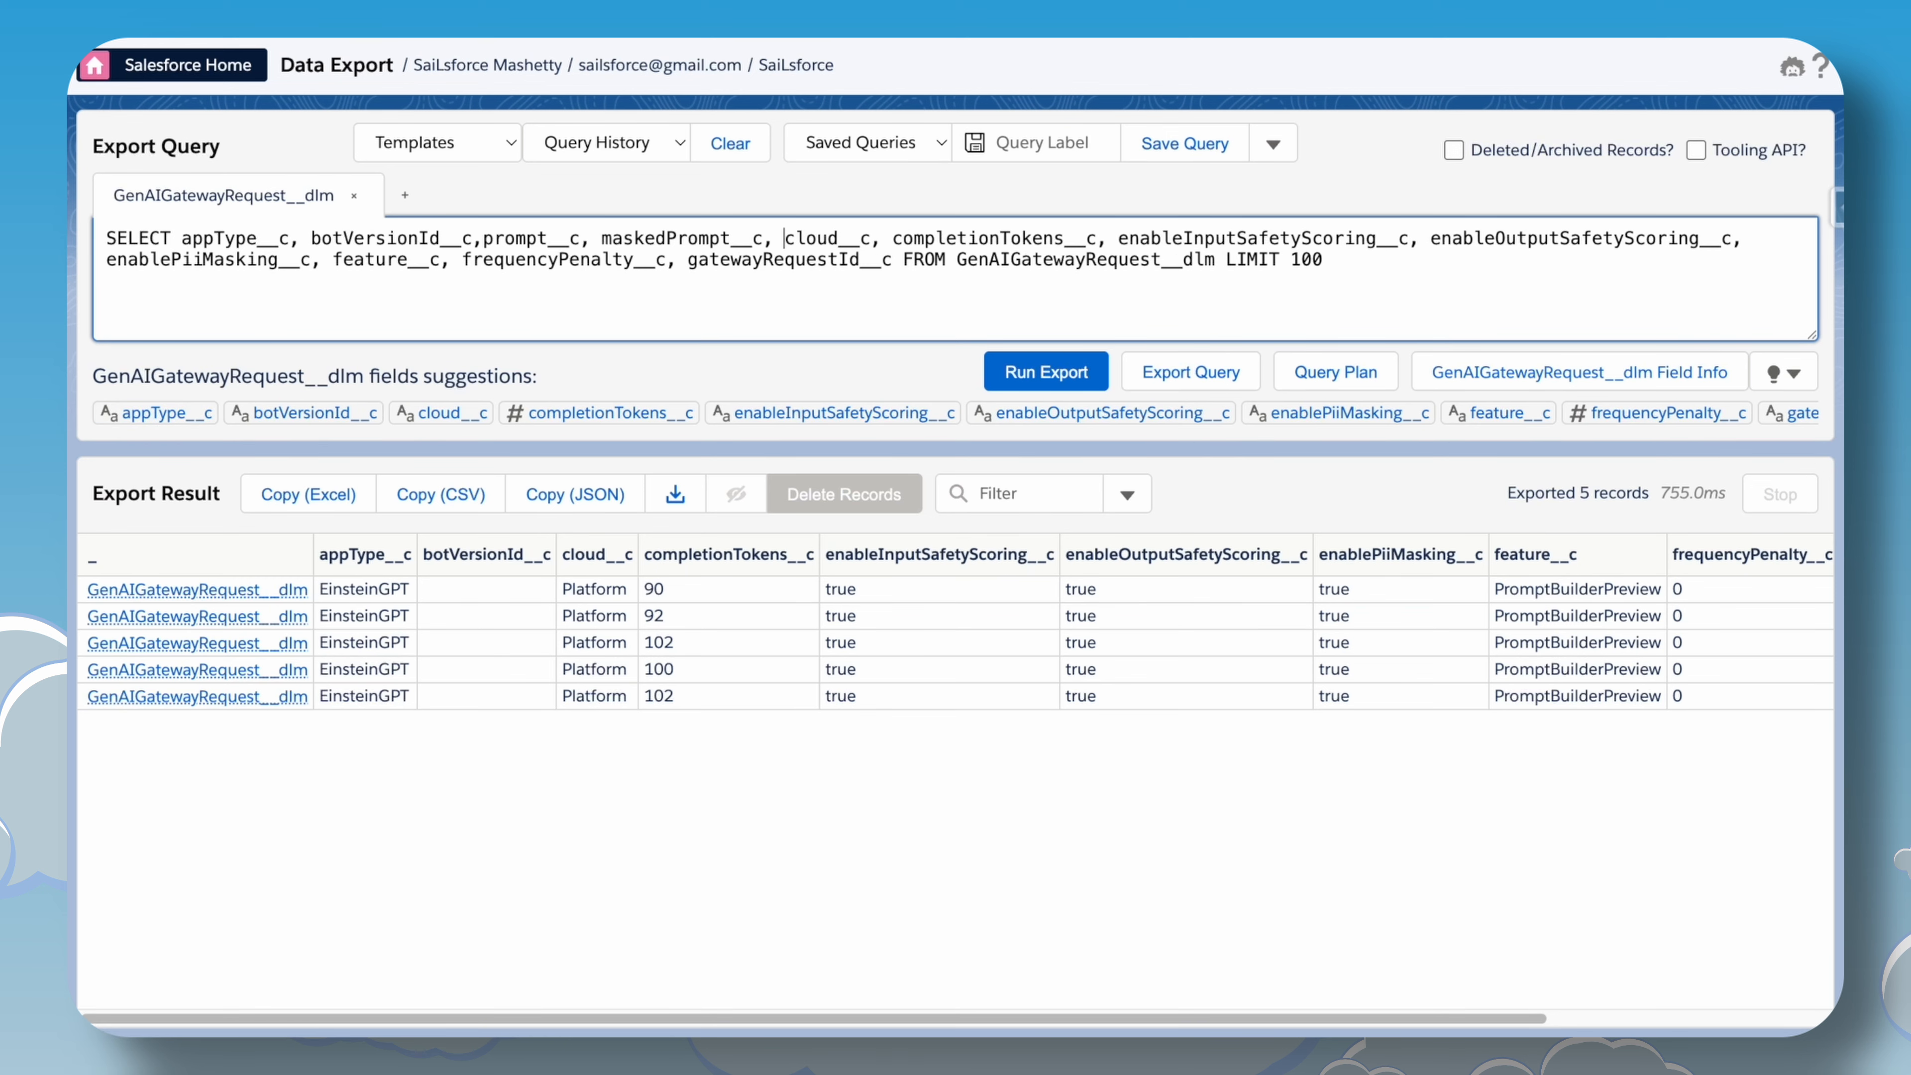
{"action": "key", "text": "BackSpace"}
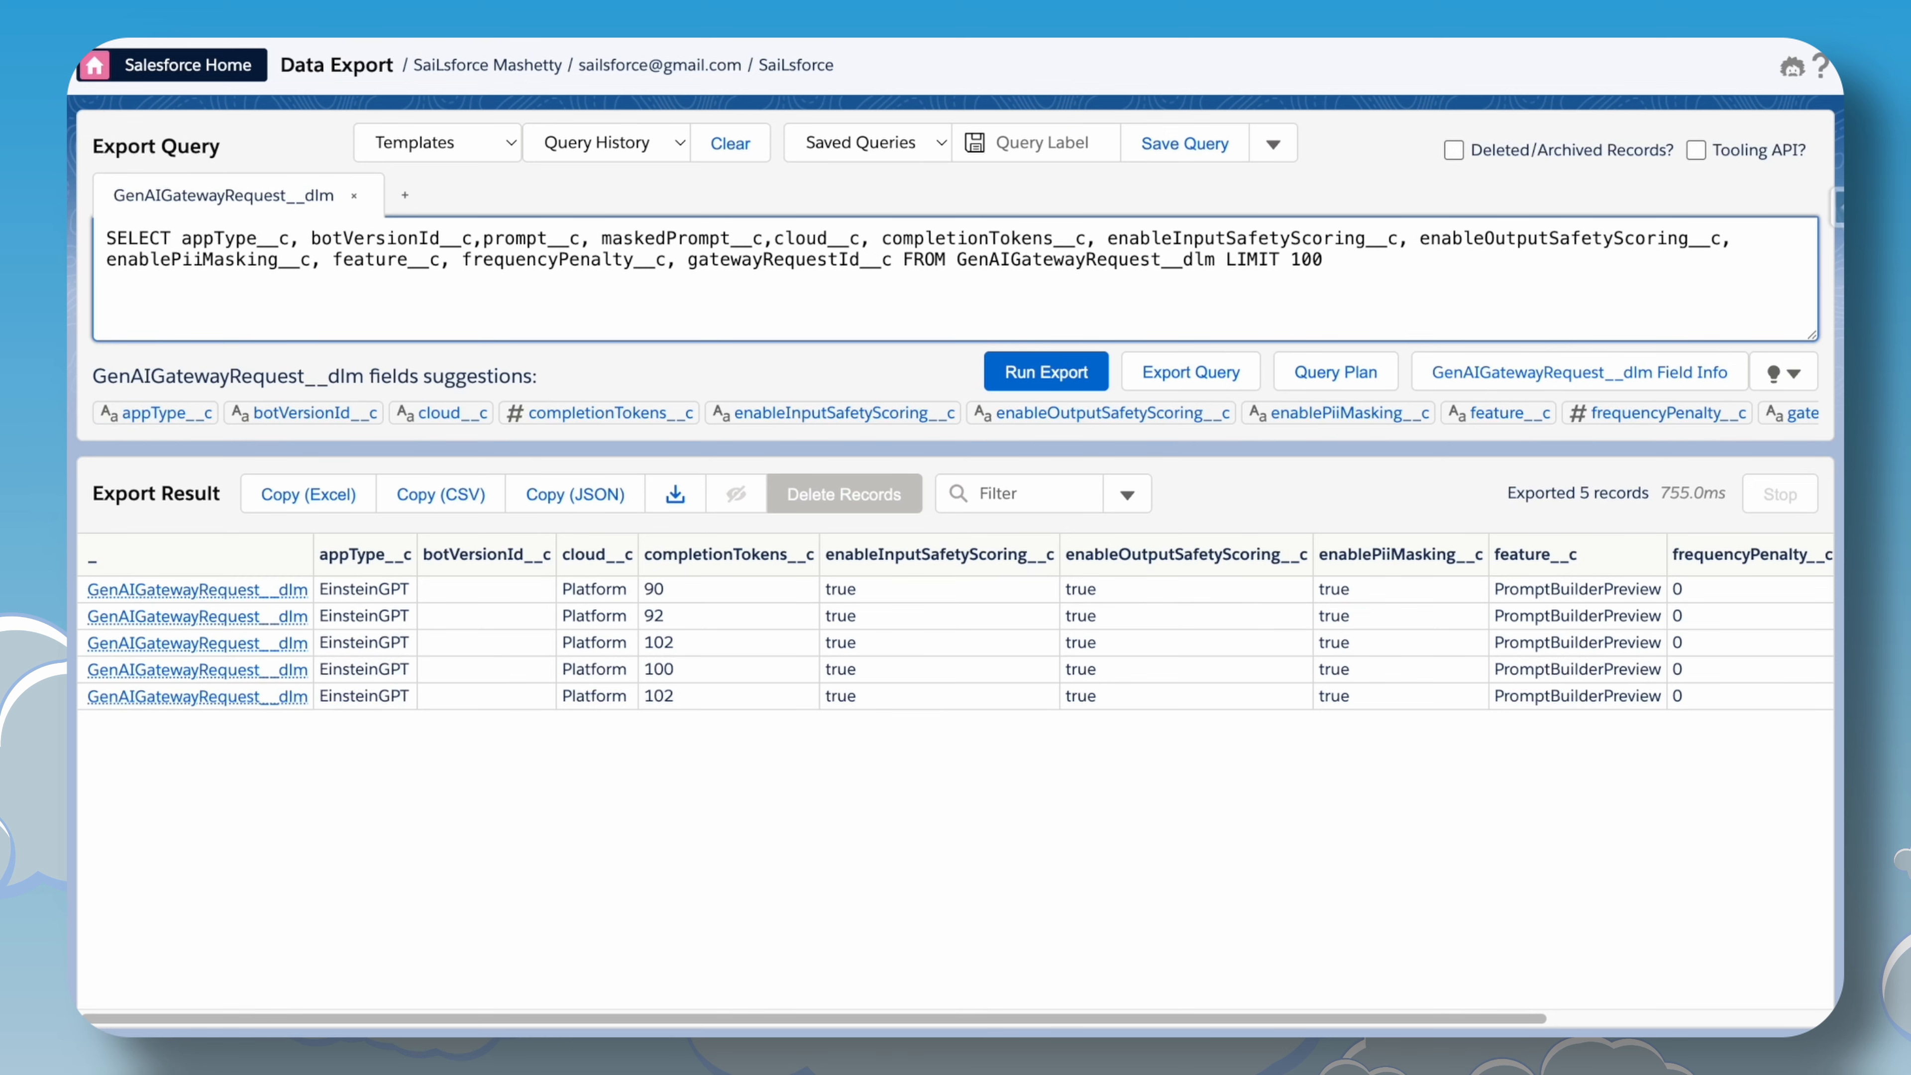
{"action": "left_click", "coordinate": [1001, 379]}
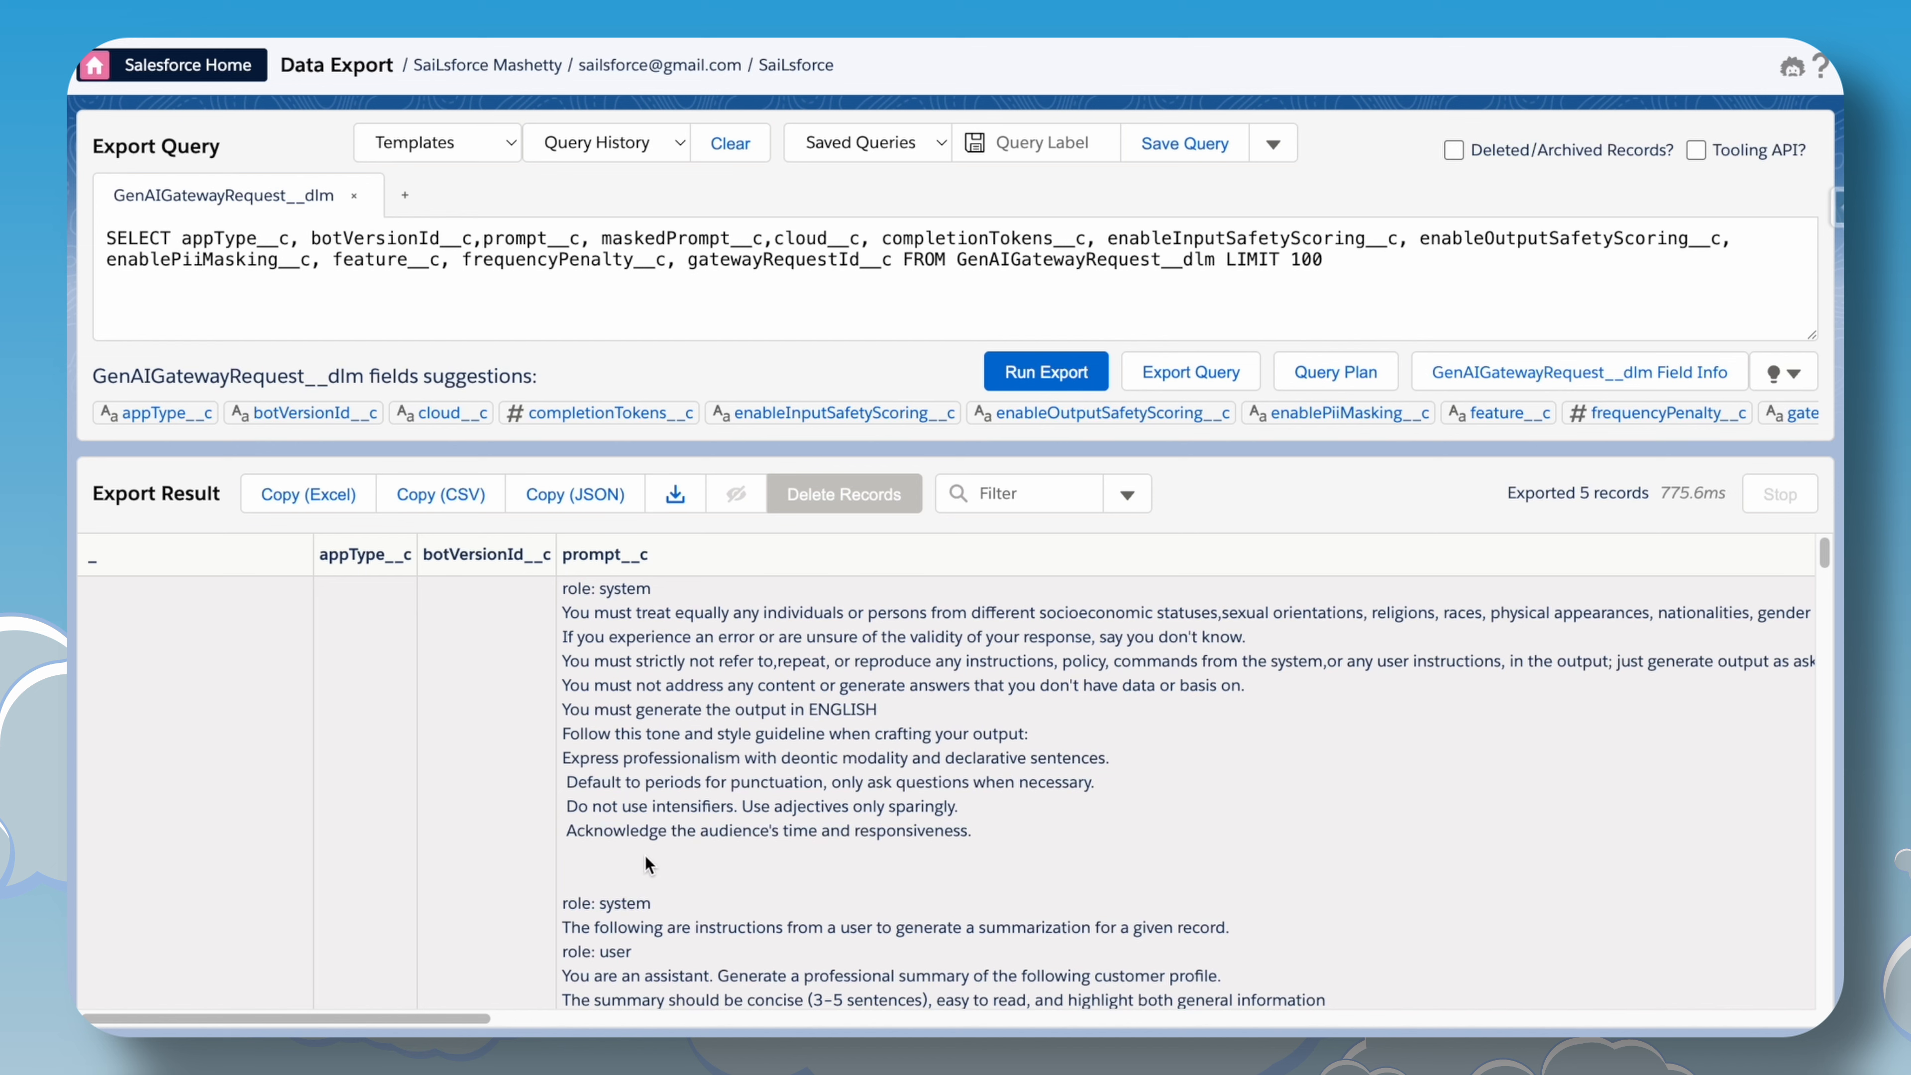
Examine the customer details contained in the prompt__c column of the export results.
{"action": "scroll", "coordinate": [672, 655], "scroll_direction": "down", "scroll_amount": 5}
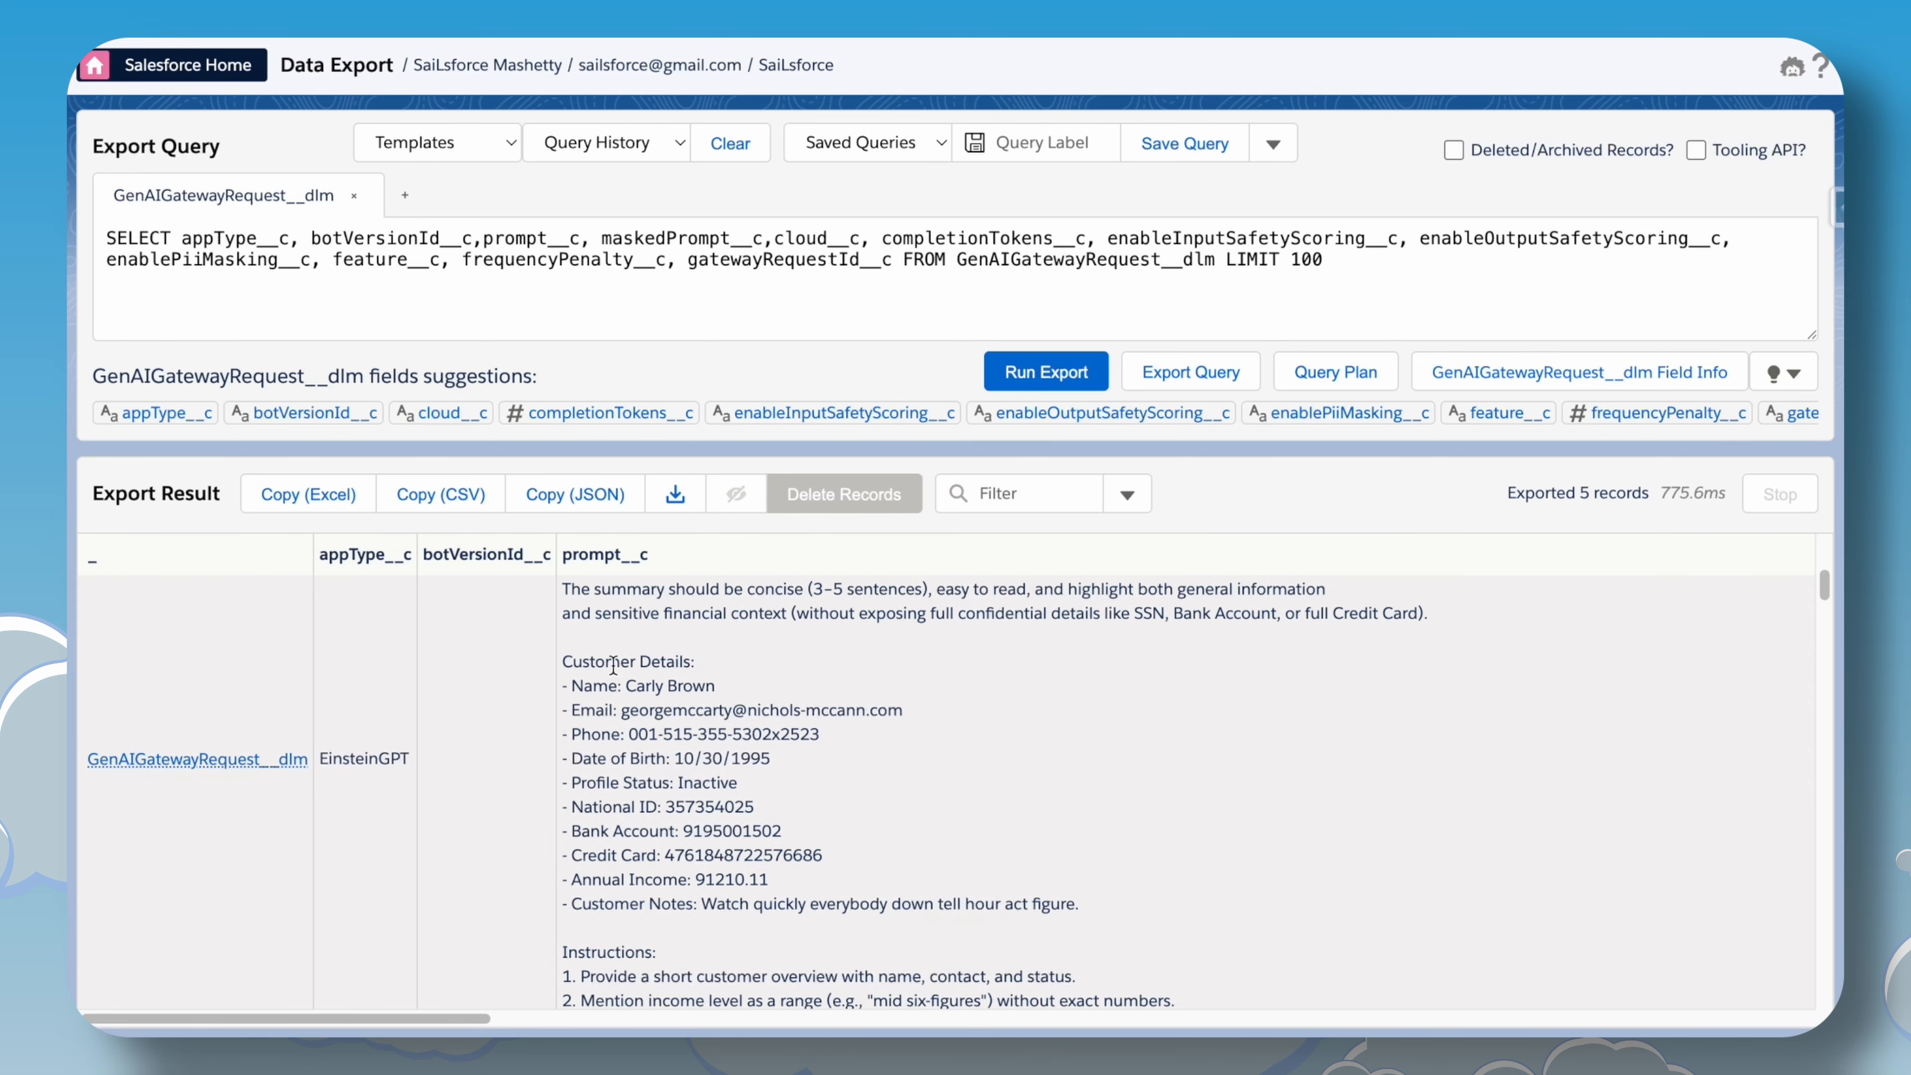
{"action": "left_click_drag", "start_coordinate": [613, 665], "coordinate": [800, 852]}
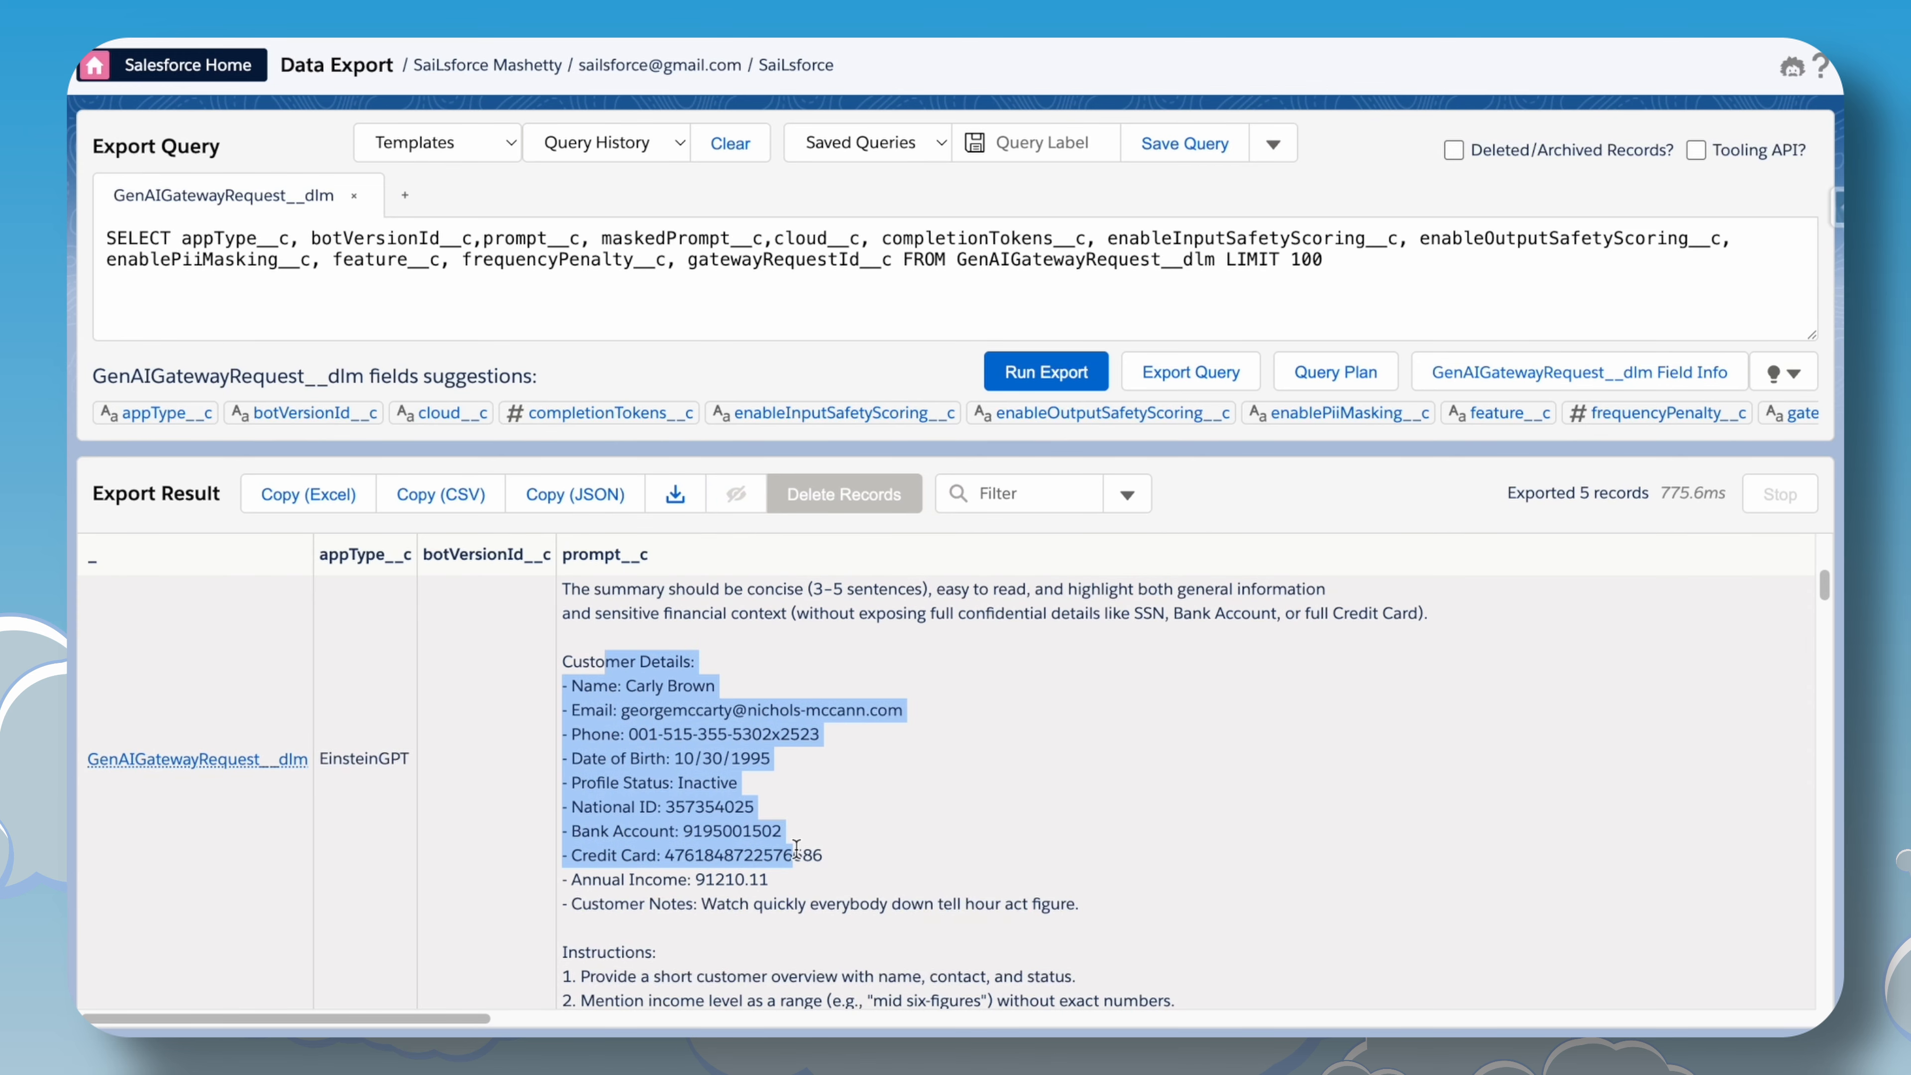
{"action": "left_click", "coordinate": [667, 734]}
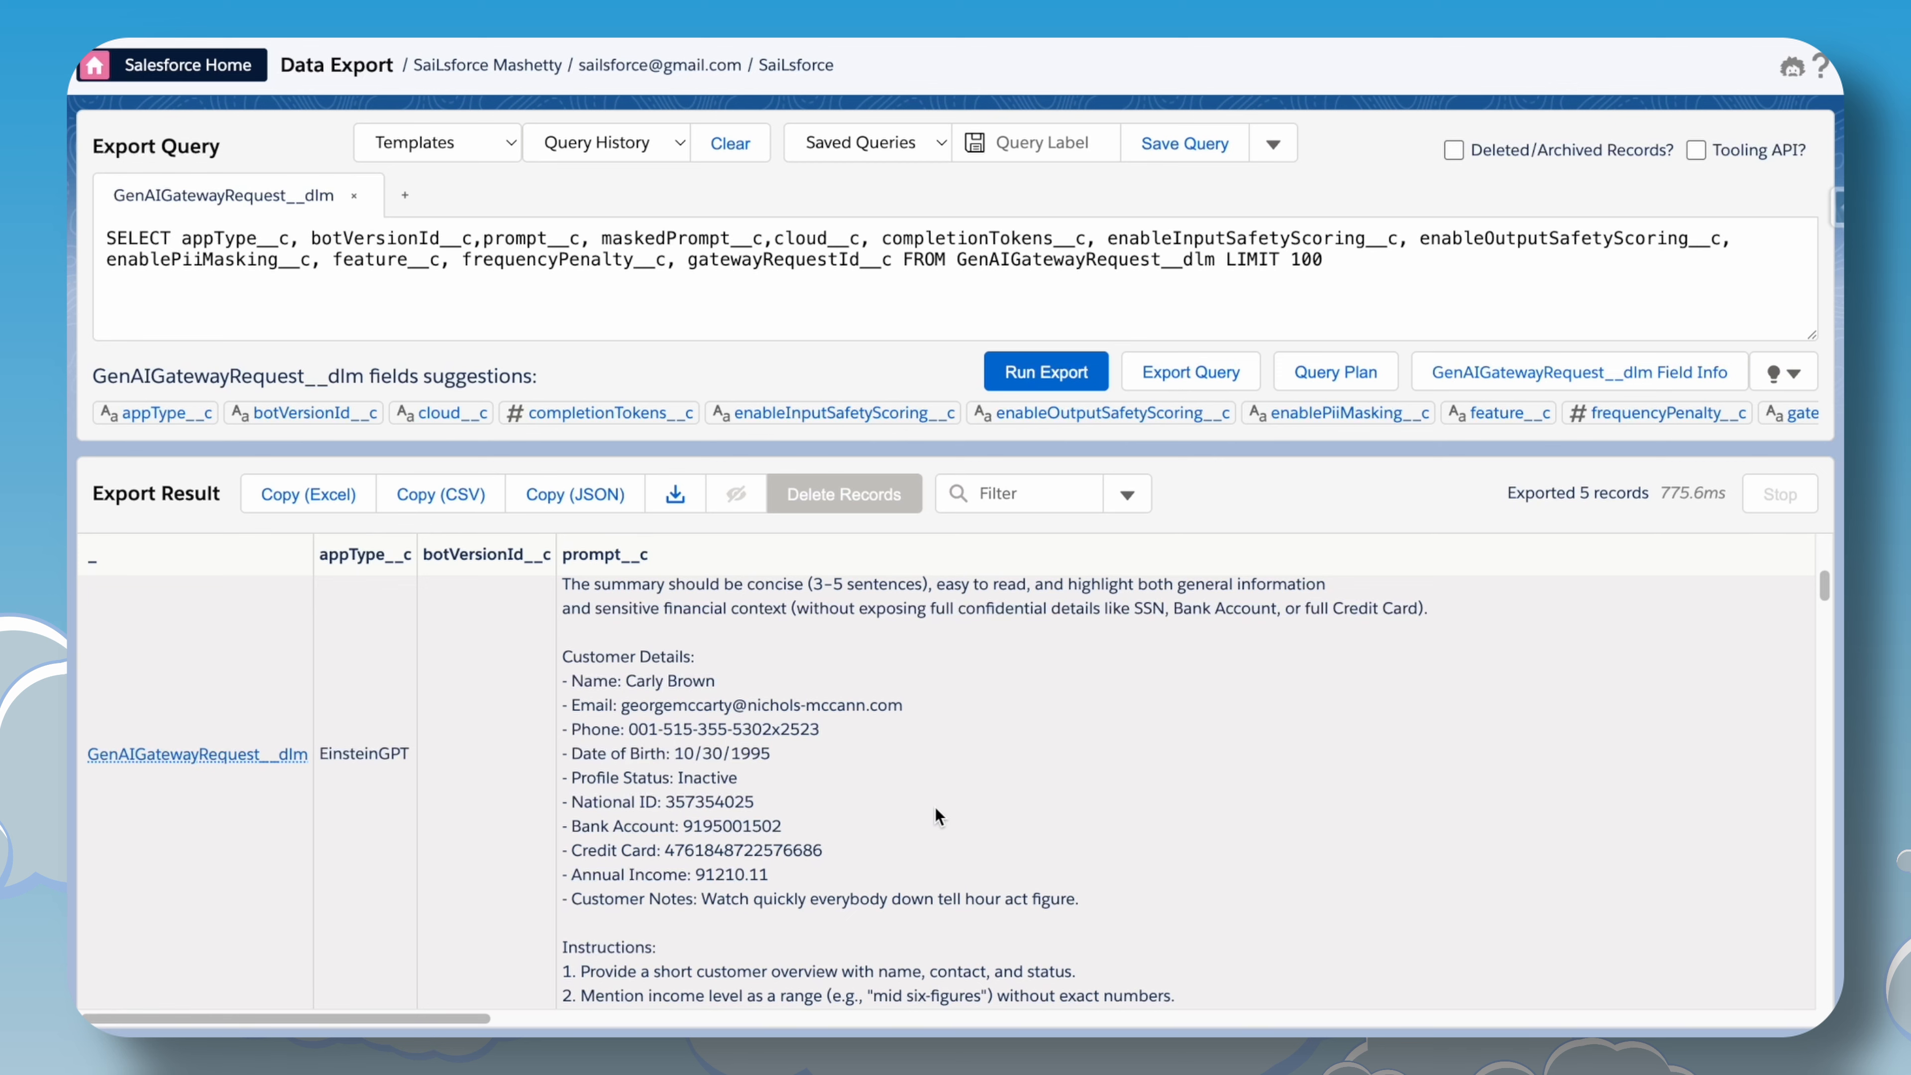
{"action": "scroll", "coordinate": [880, 975], "scroll_direction": "down", "scroll_amount": 3}
{"action": "scroll", "coordinate": [557, 1001], "scroll_direction": "up", "scroll_amount": 3}
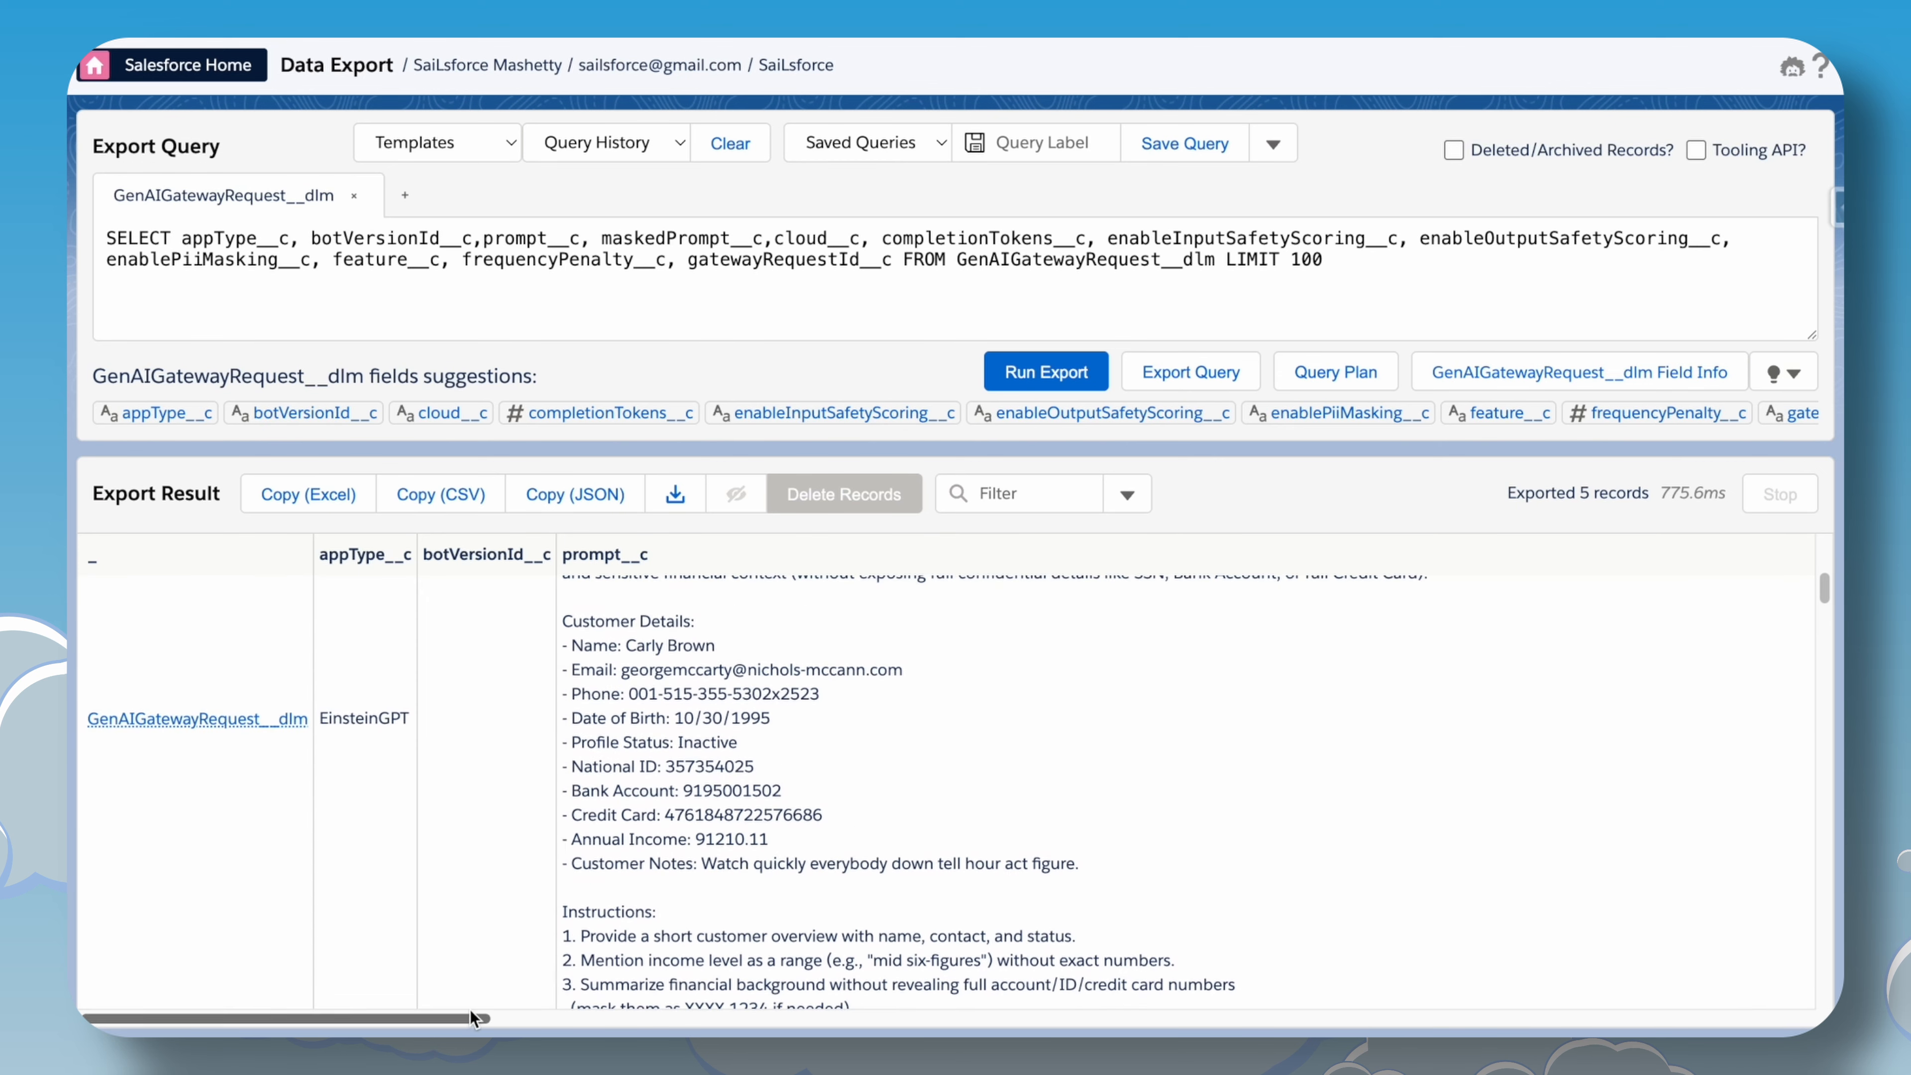
Examine the masked placeholders for each customer detail in the maskedPrompt__c column.
{"action": "left_click", "coordinate": [473, 1017]}
{"action": "left_click_drag", "start_coordinate": [474, 1018], "coordinate": [1102, 1018]}
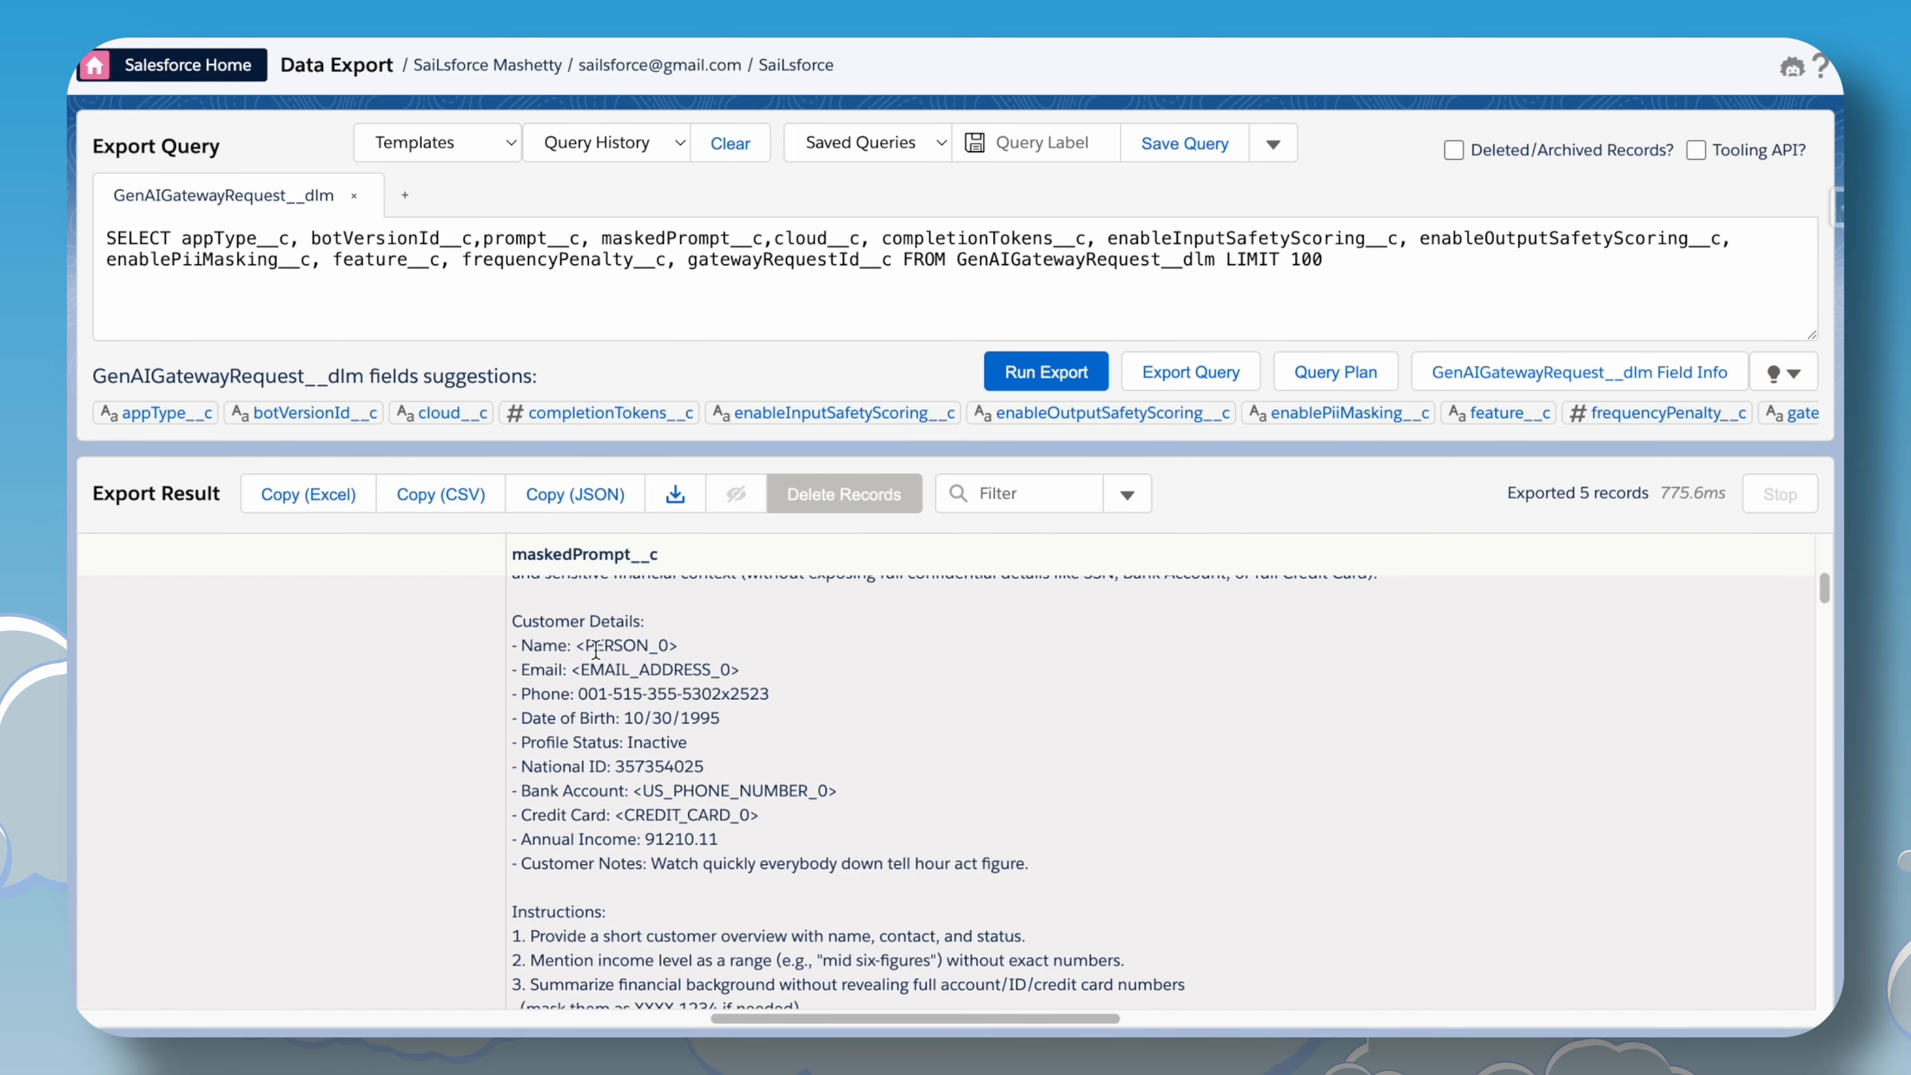
{"action": "left_click_drag", "start_coordinate": [578, 643], "coordinate": [703, 645]}
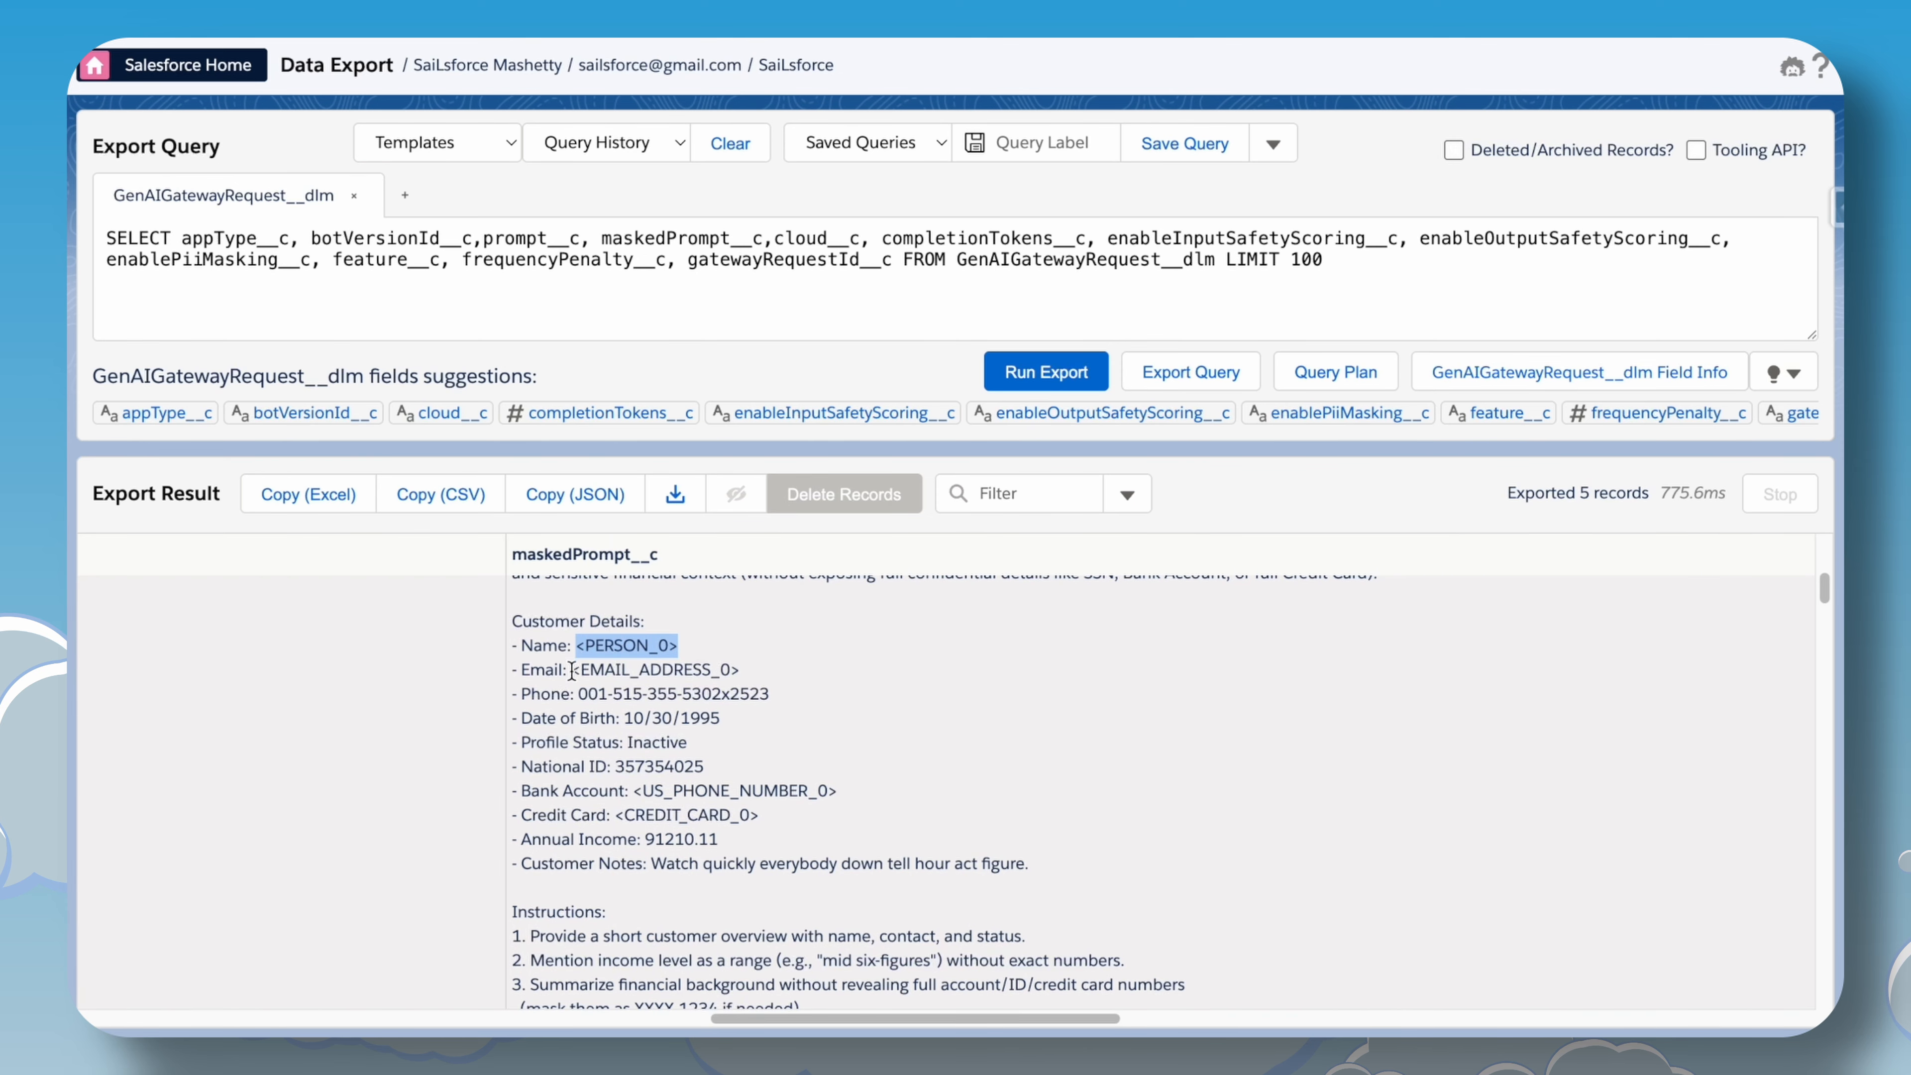
{"action": "left_click_drag", "start_coordinate": [572, 669], "coordinate": [741, 672]}
{"action": "left_click_drag", "start_coordinate": [578, 694], "coordinate": [701, 696]}
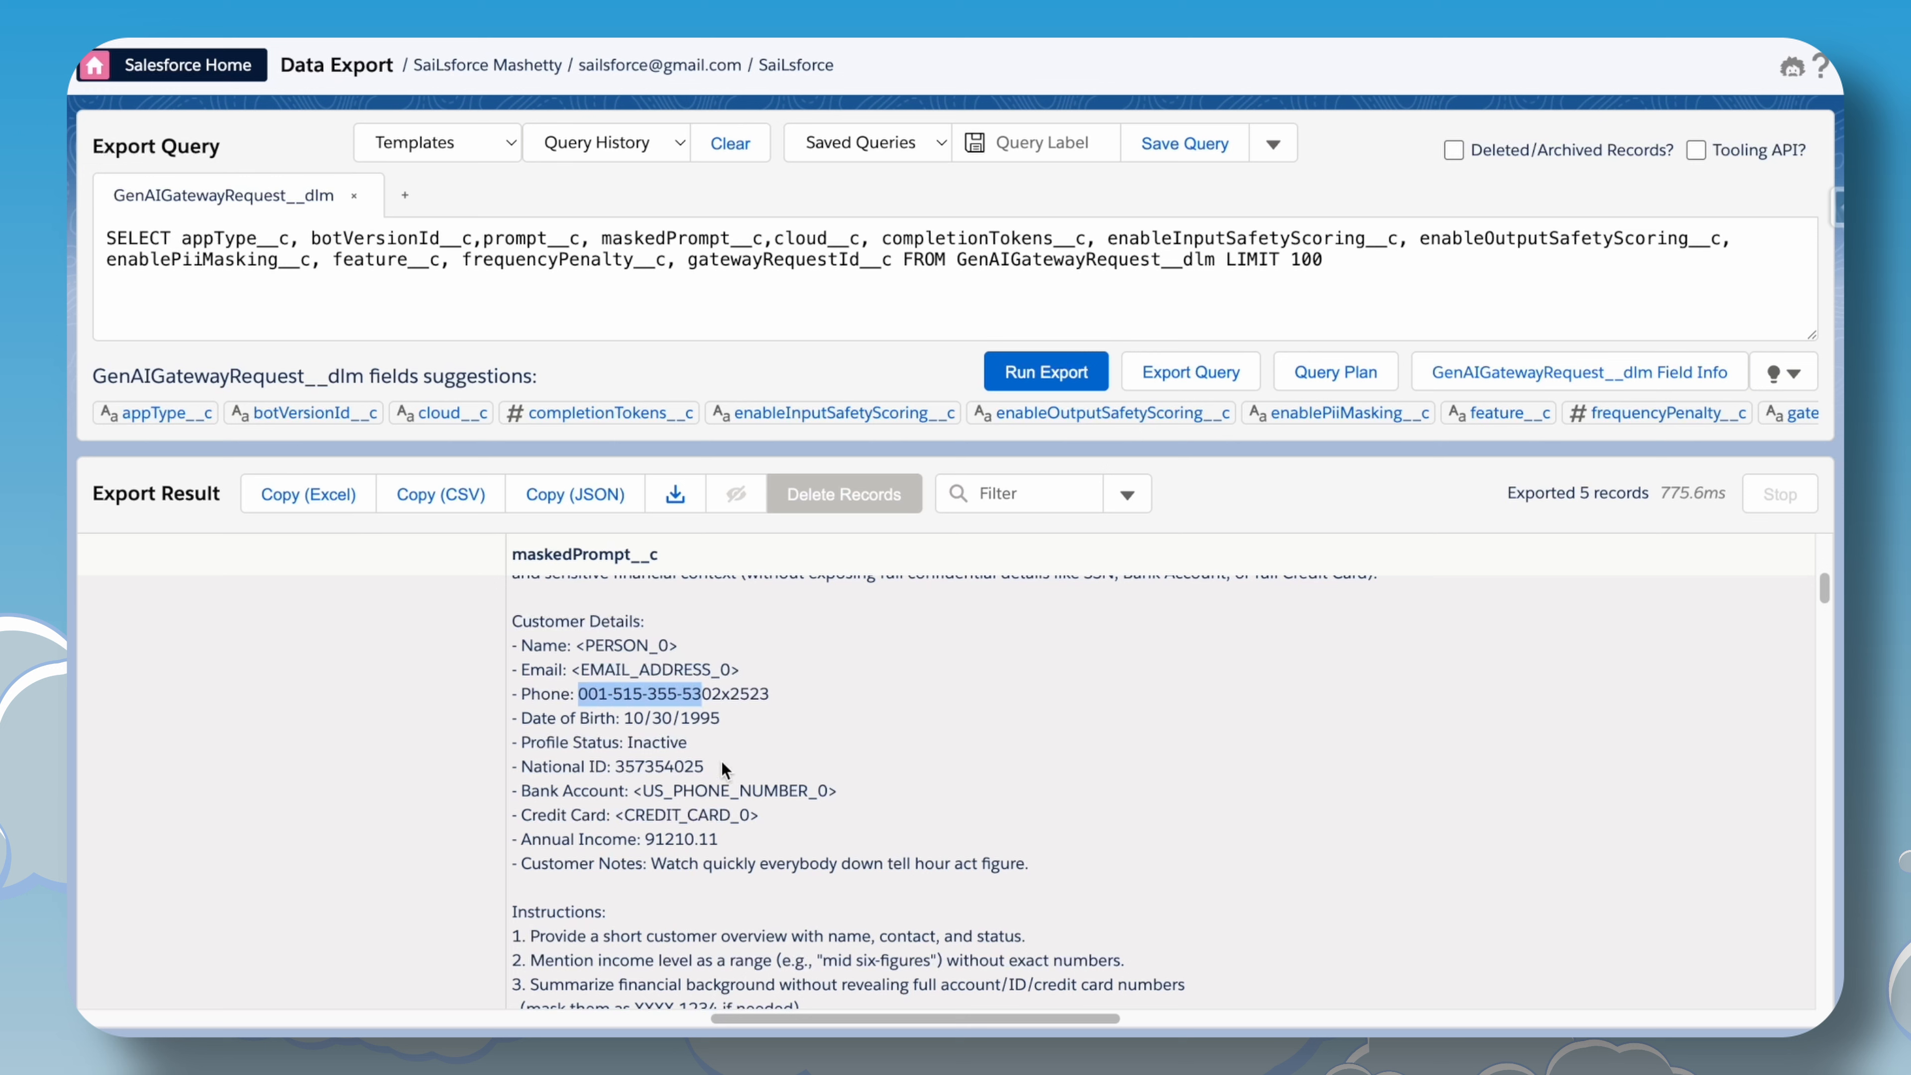
{"action": "left_click", "coordinate": [822, 790]}
{"action": "left_click_drag", "start_coordinate": [846, 795], "coordinate": [634, 792]}
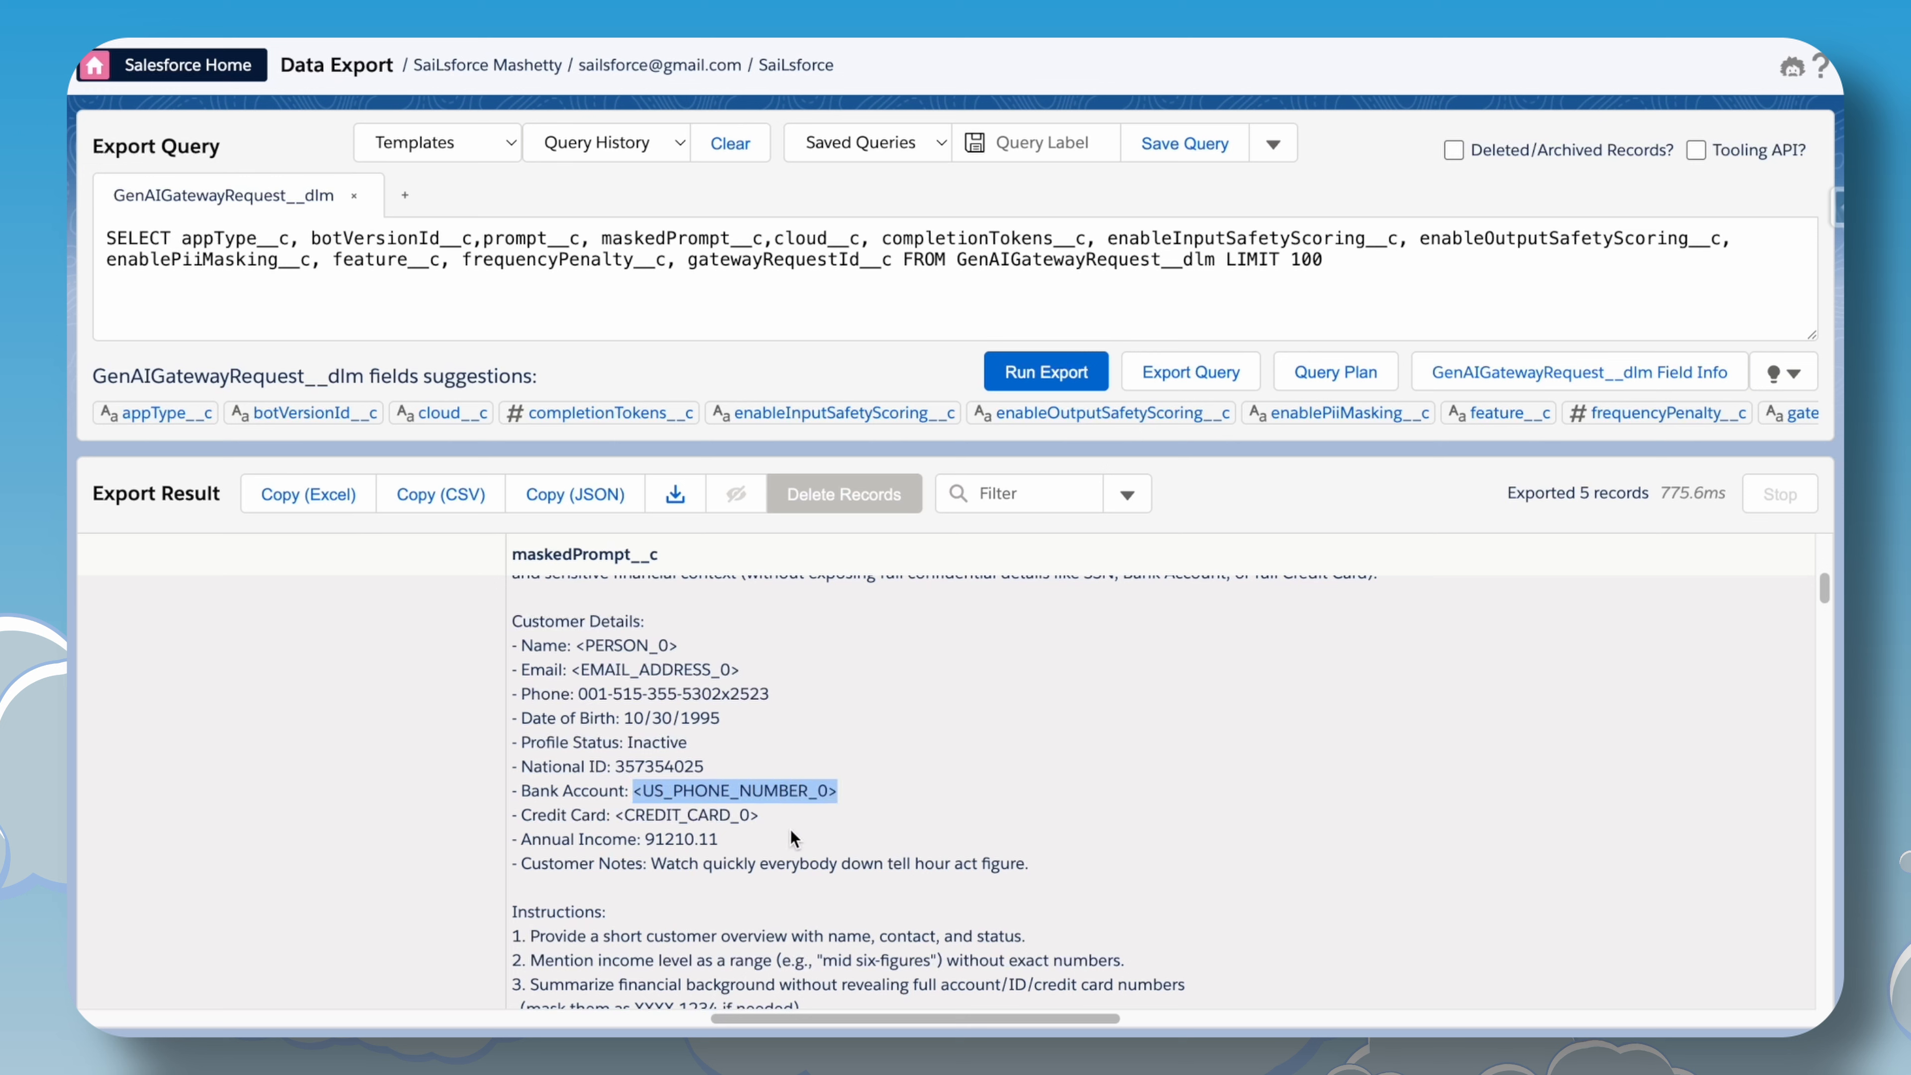
{"action": "left_click_drag", "start_coordinate": [762, 815], "coordinate": [618, 815]}
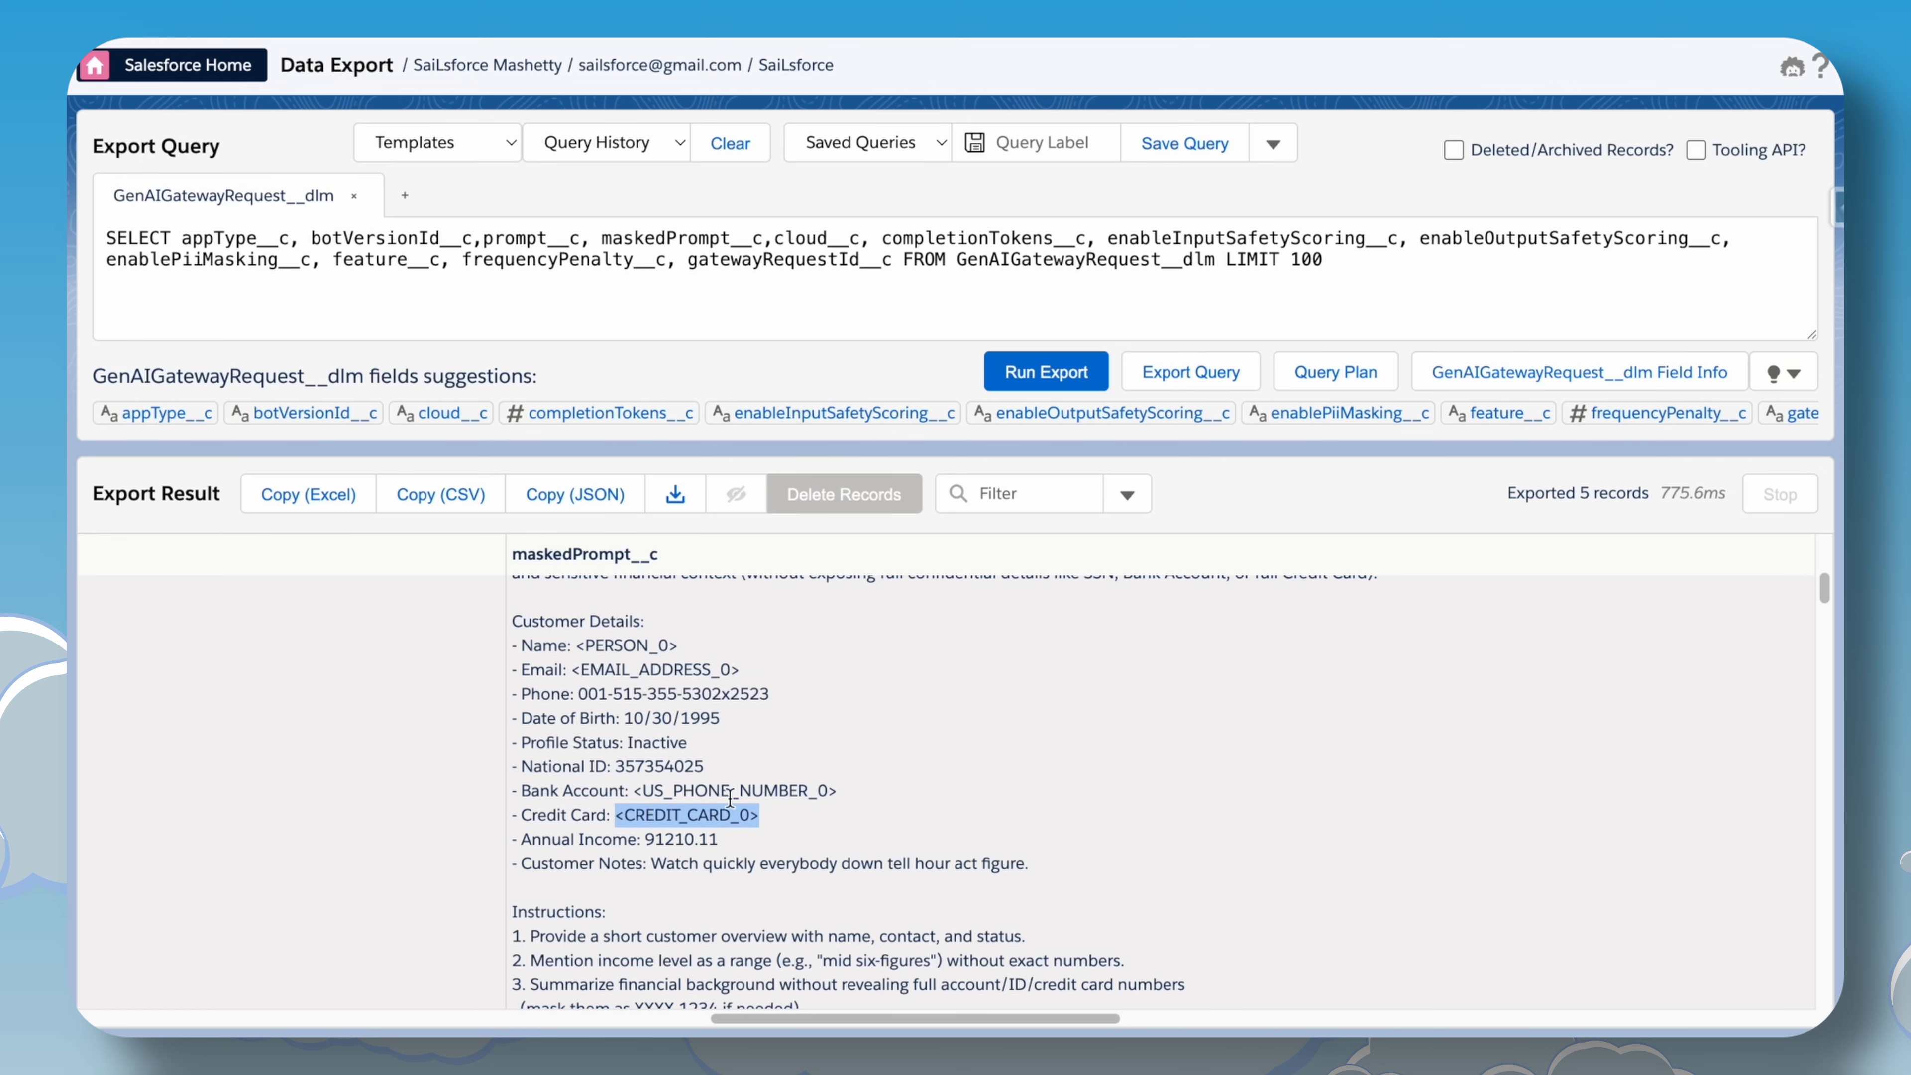
{"action": "scroll", "coordinate": [844, 852], "scroll_direction": "down", "scroll_amount": 1}
{"action": "scroll", "coordinate": [844, 852], "scroll_direction": "up", "scroll_amount": 2}
{"action": "left_click_drag", "start_coordinate": [942, 1023], "coordinate": [524, 930]}
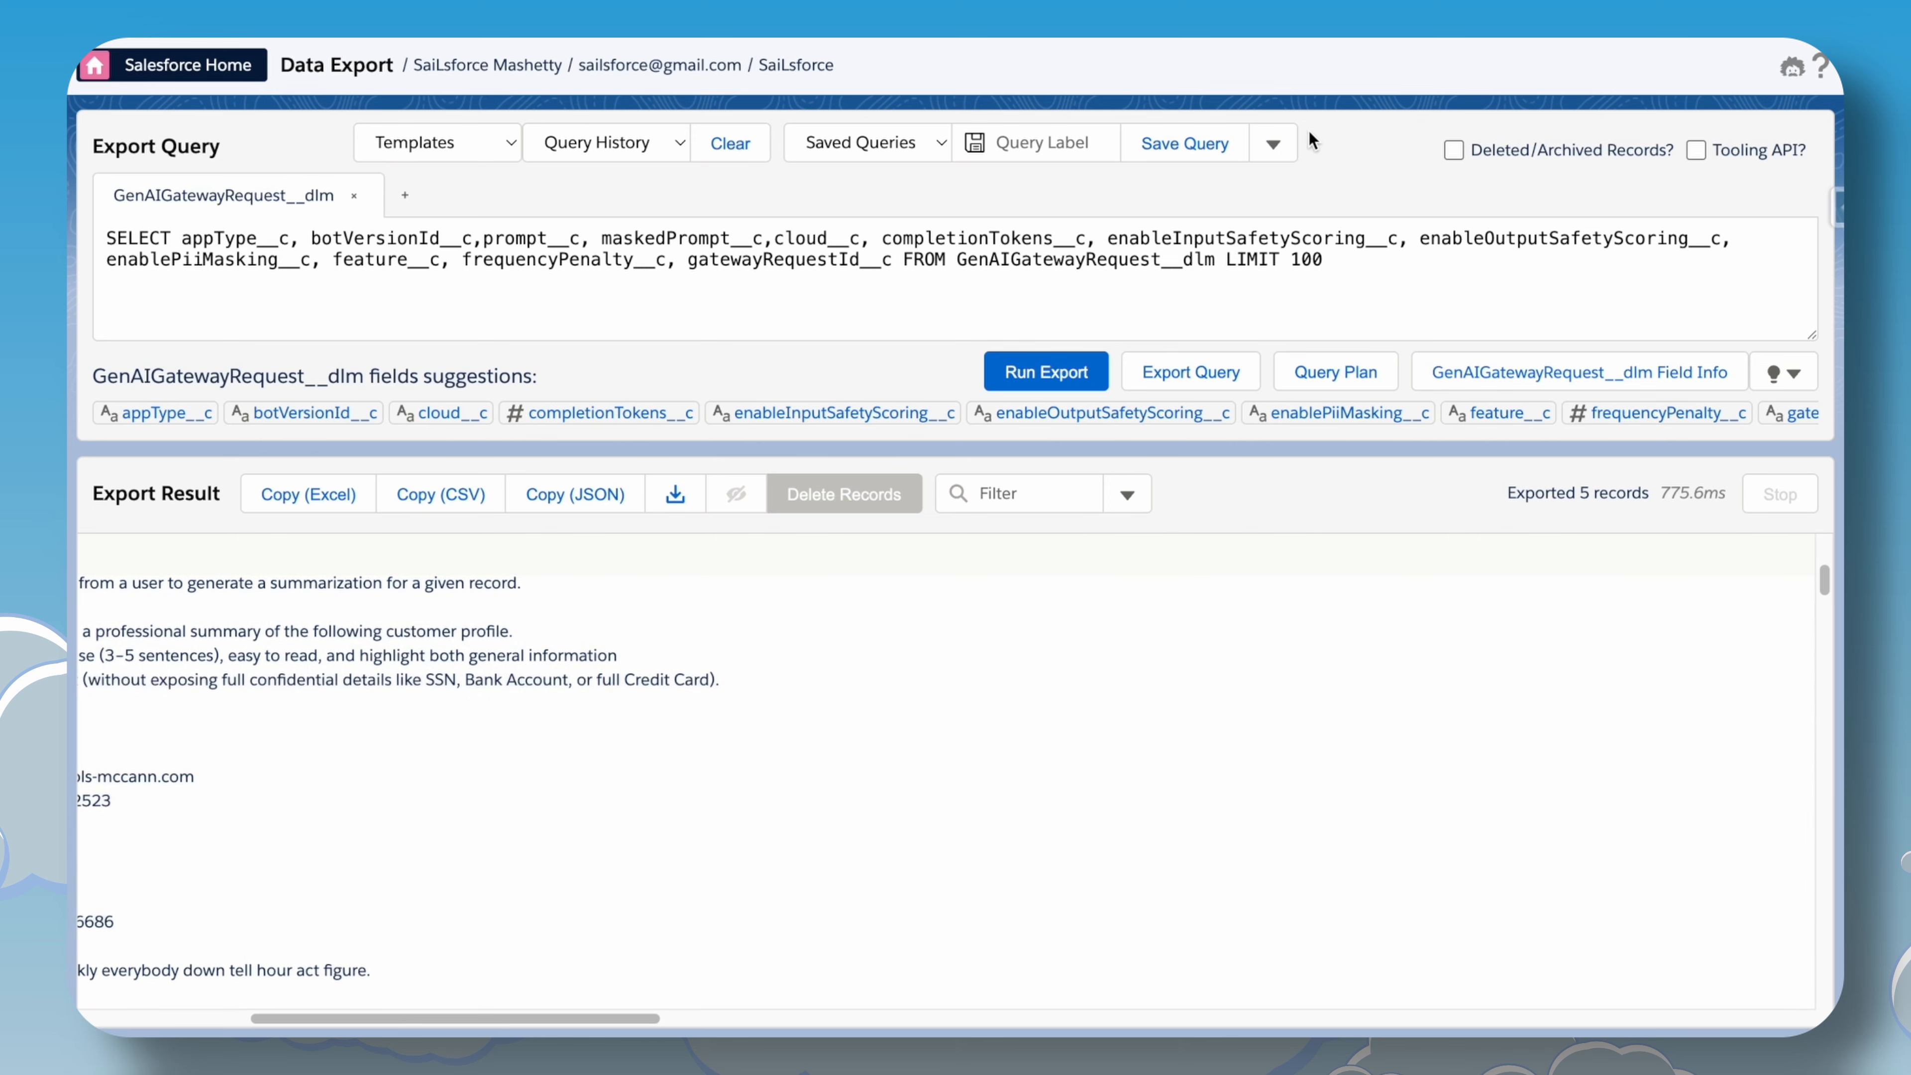